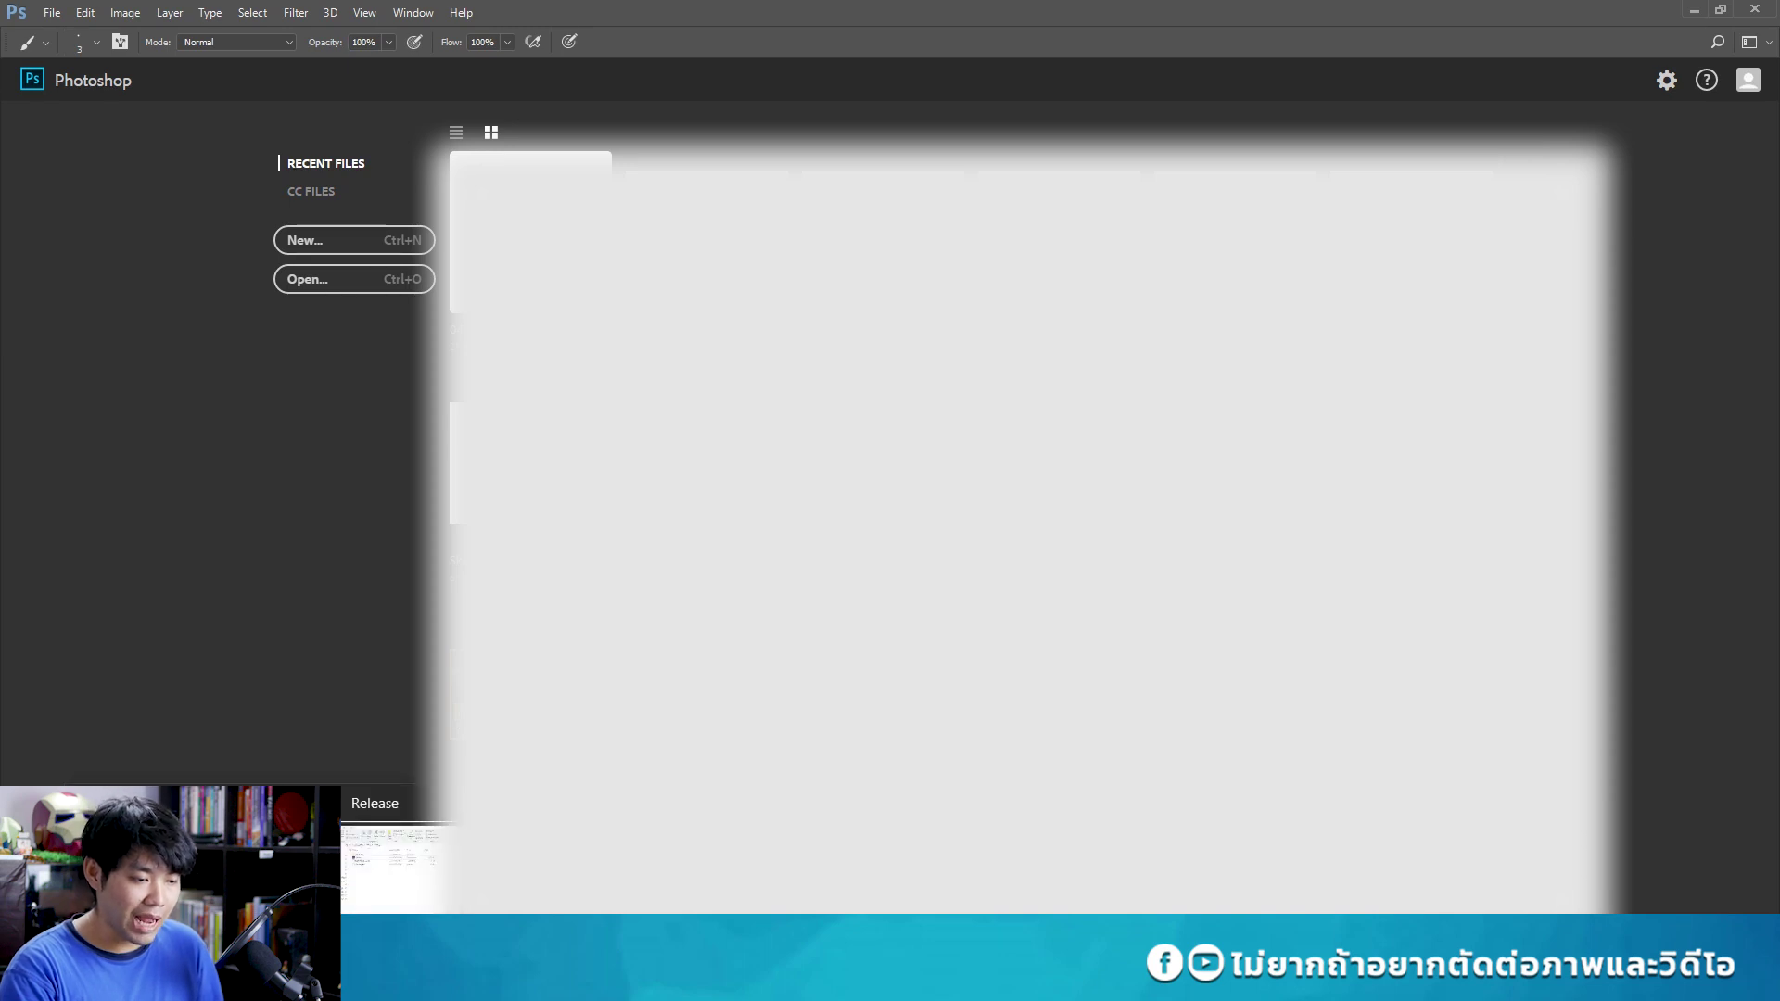
Open the photo 11.jpg from the Ep-40 folder.
{"action": "left_click", "coordinate": [335, 293]}
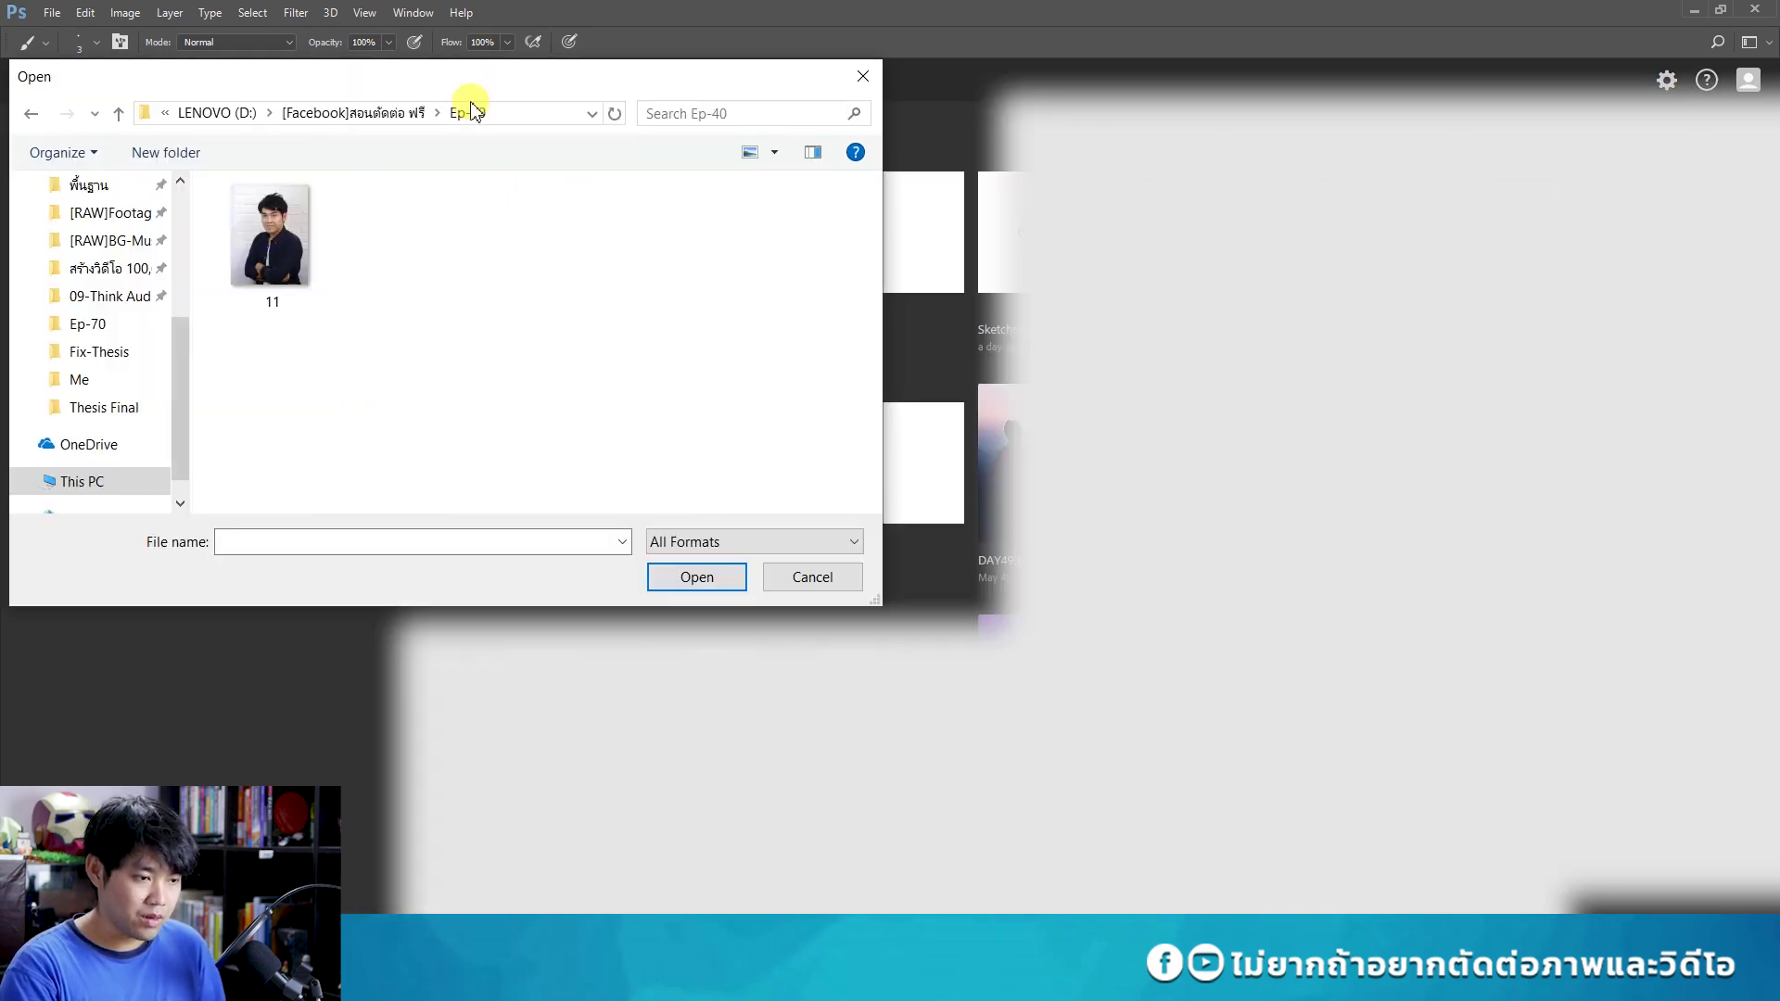
{"action": "left_click_drag", "start_coordinate": [474, 72], "coordinate": [588, 72]}
{"action": "left_click", "coordinate": [375, 269]}
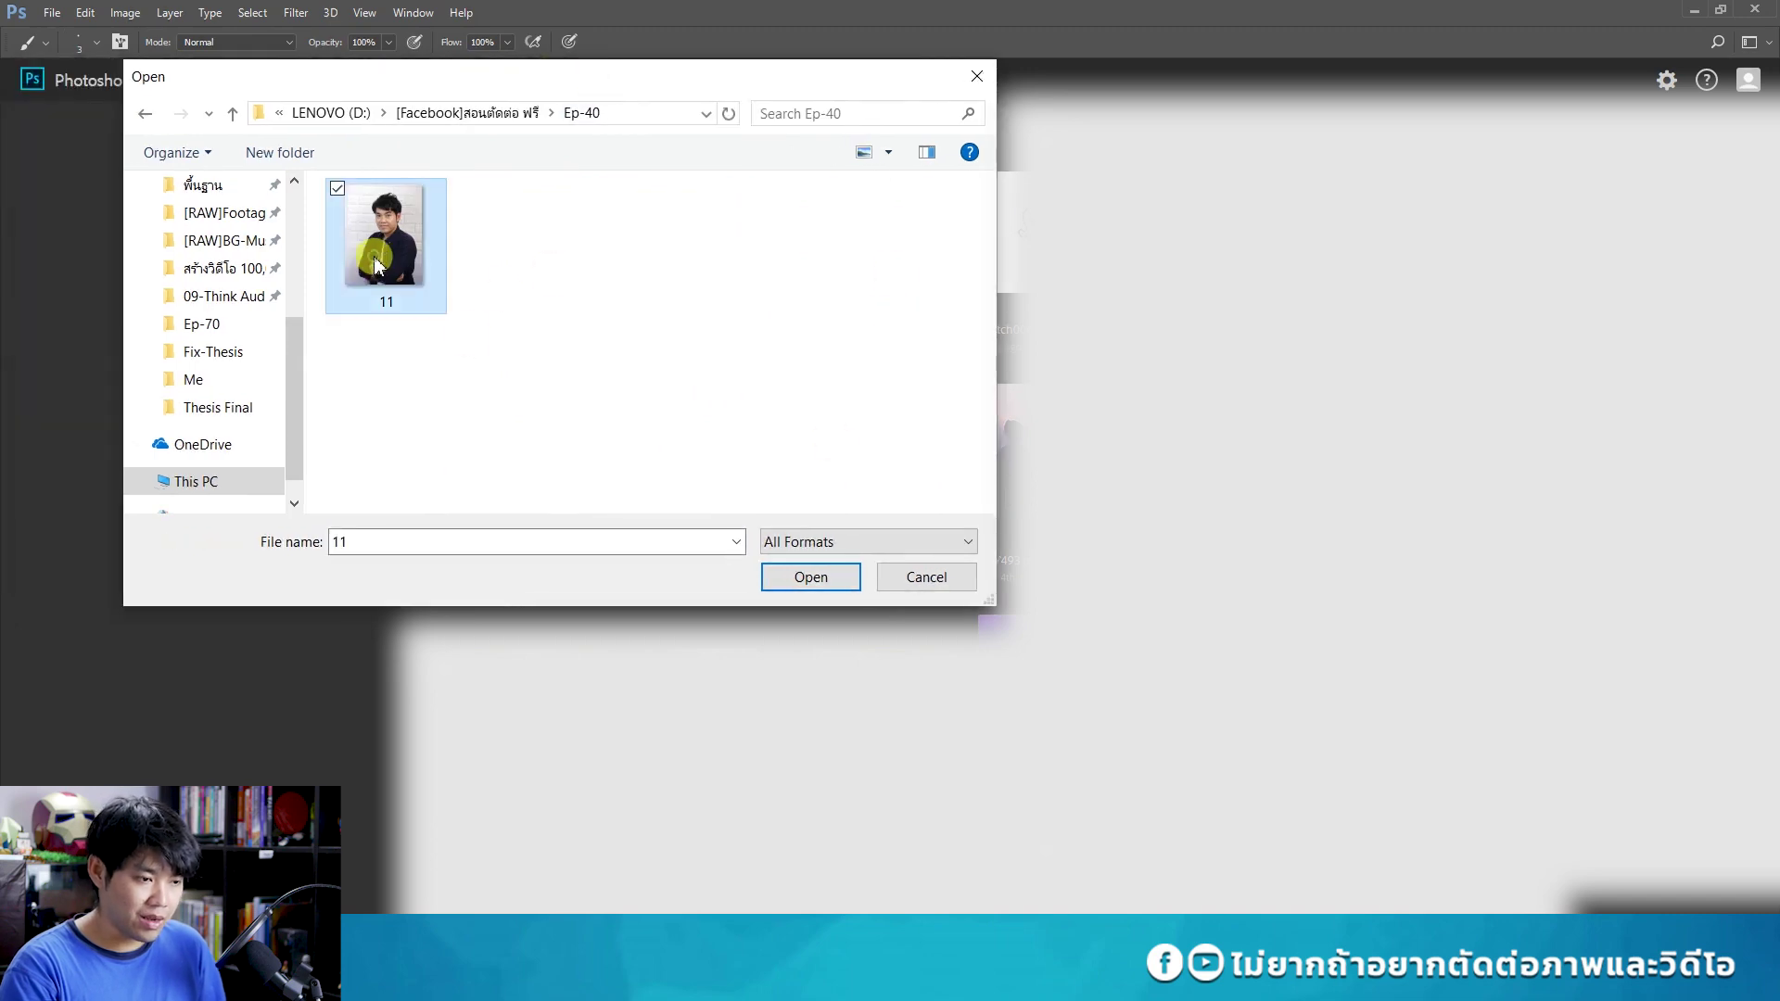
{"action": "left_click", "coordinate": [811, 579]}
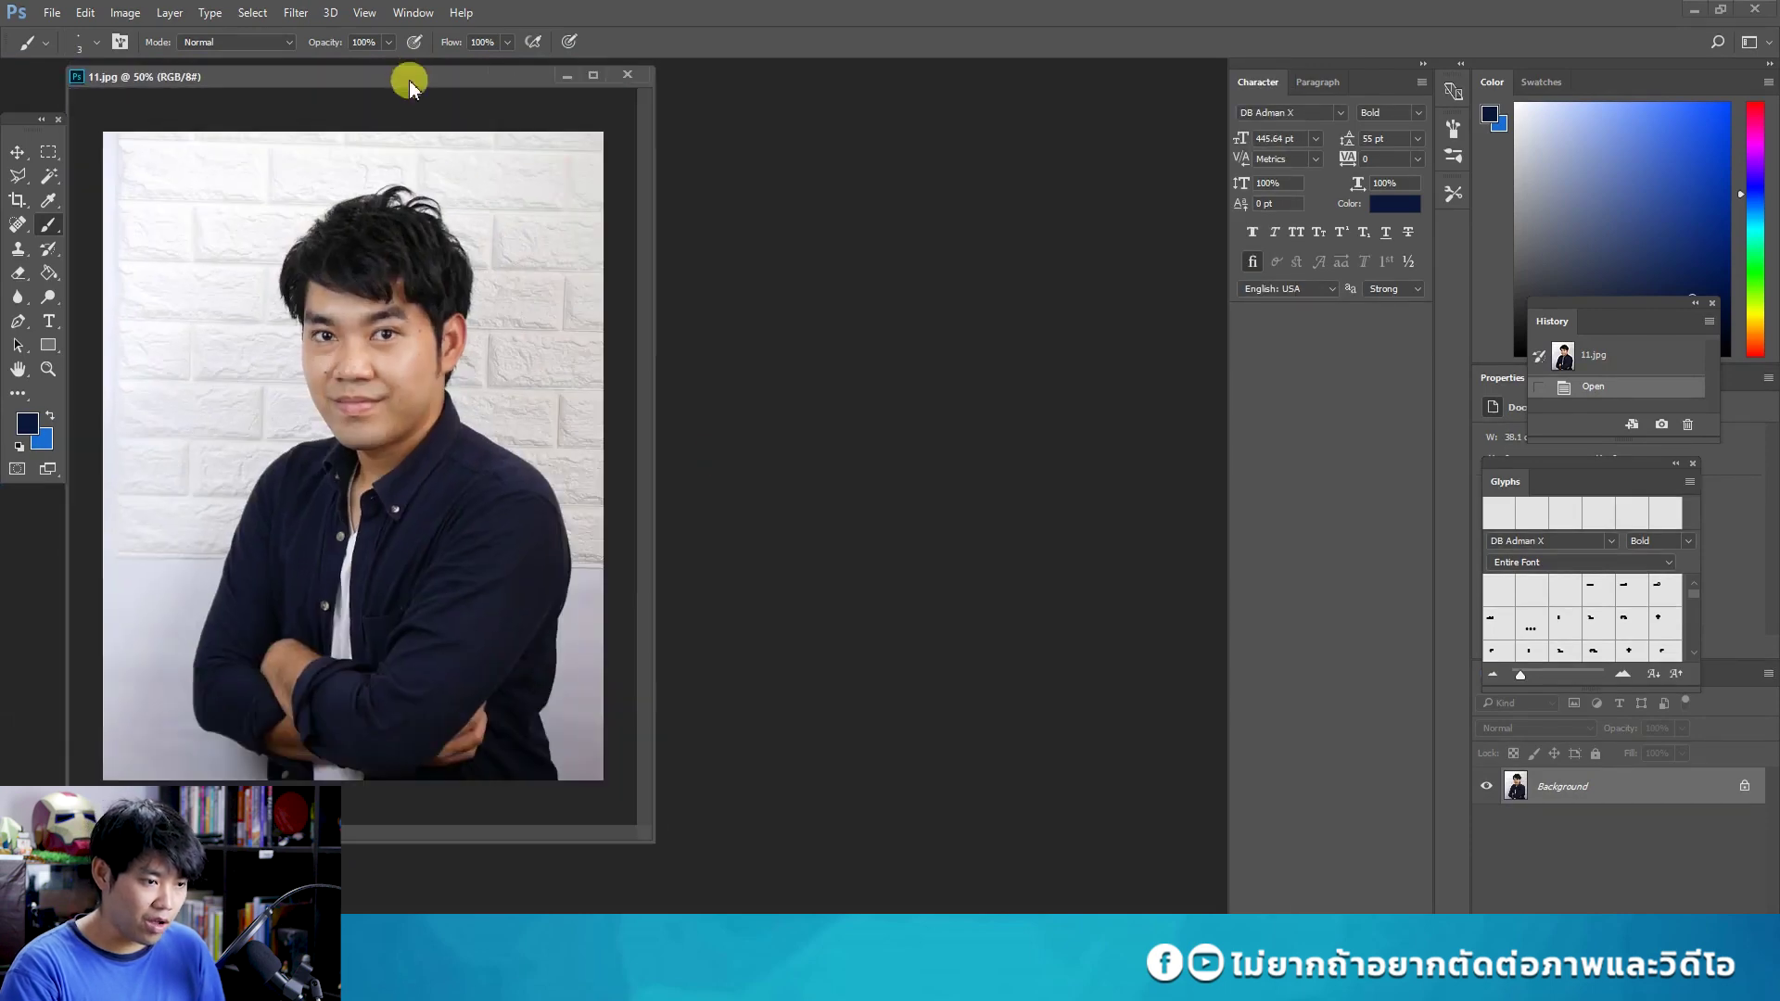
Enlarge the document window so the full portrait shows at 50%.
{"action": "left_click_drag", "start_coordinate": [408, 79], "coordinate": [559, 80]}
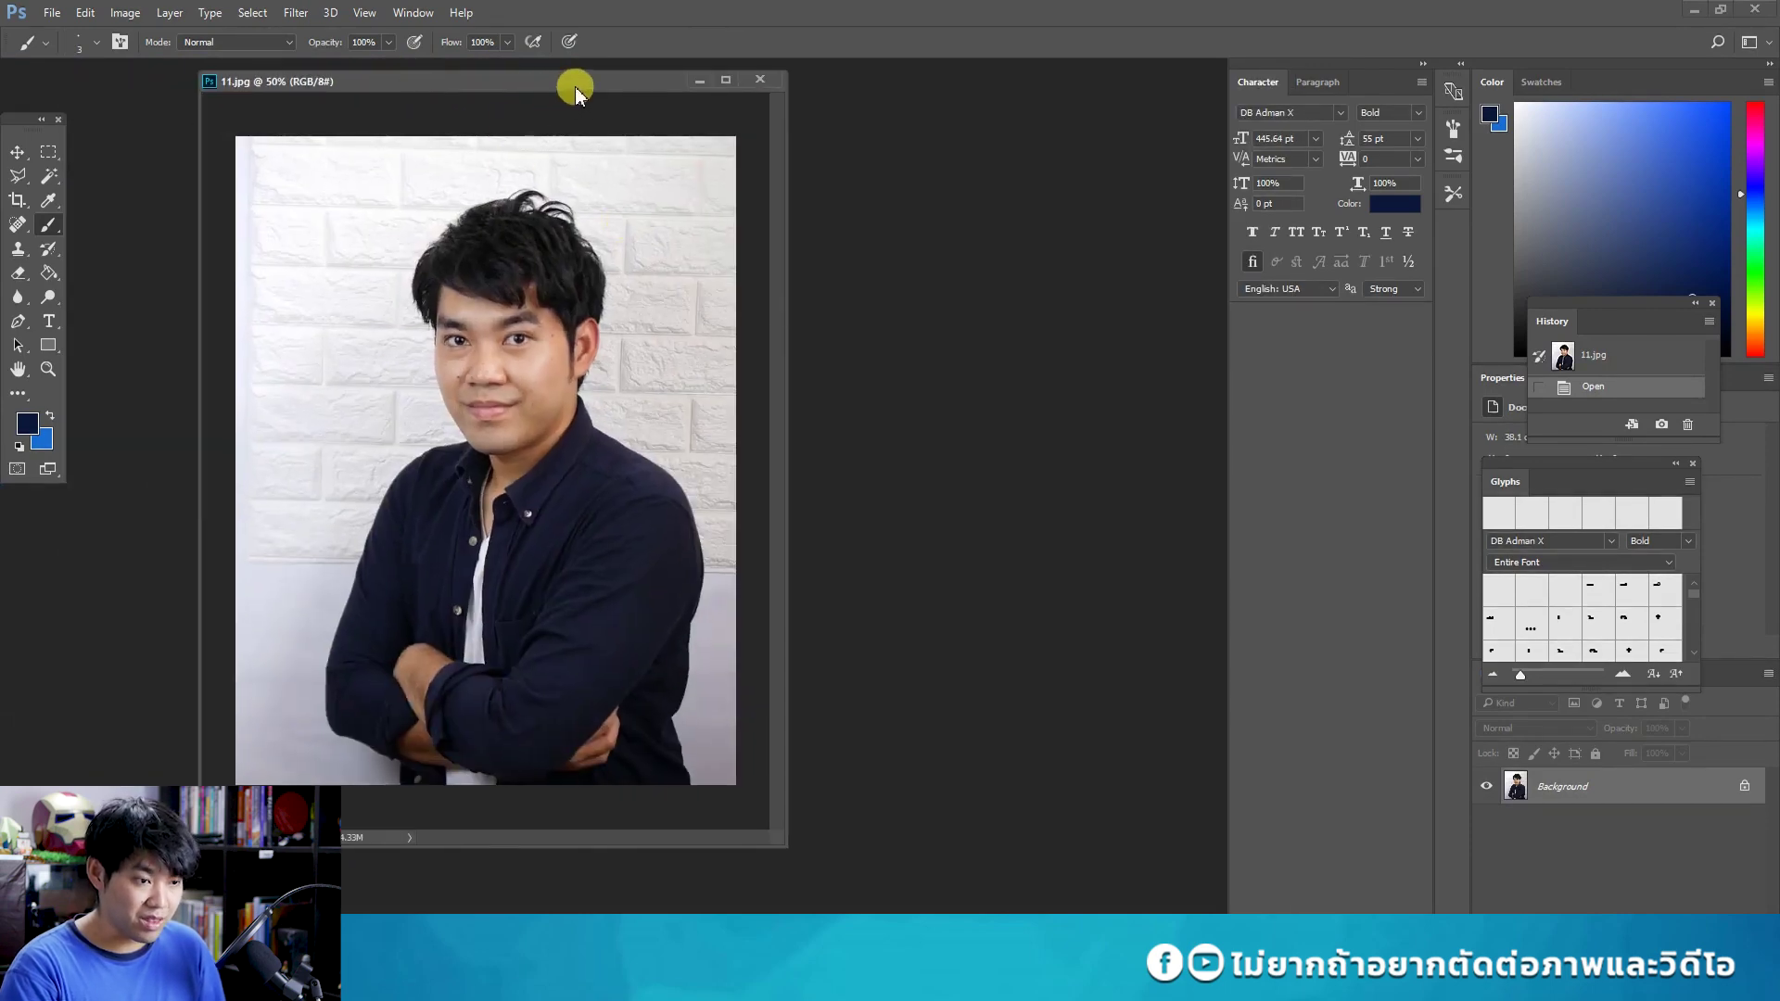
{"action": "left_click_drag", "start_coordinate": [813, 843], "coordinate": [909, 907]}
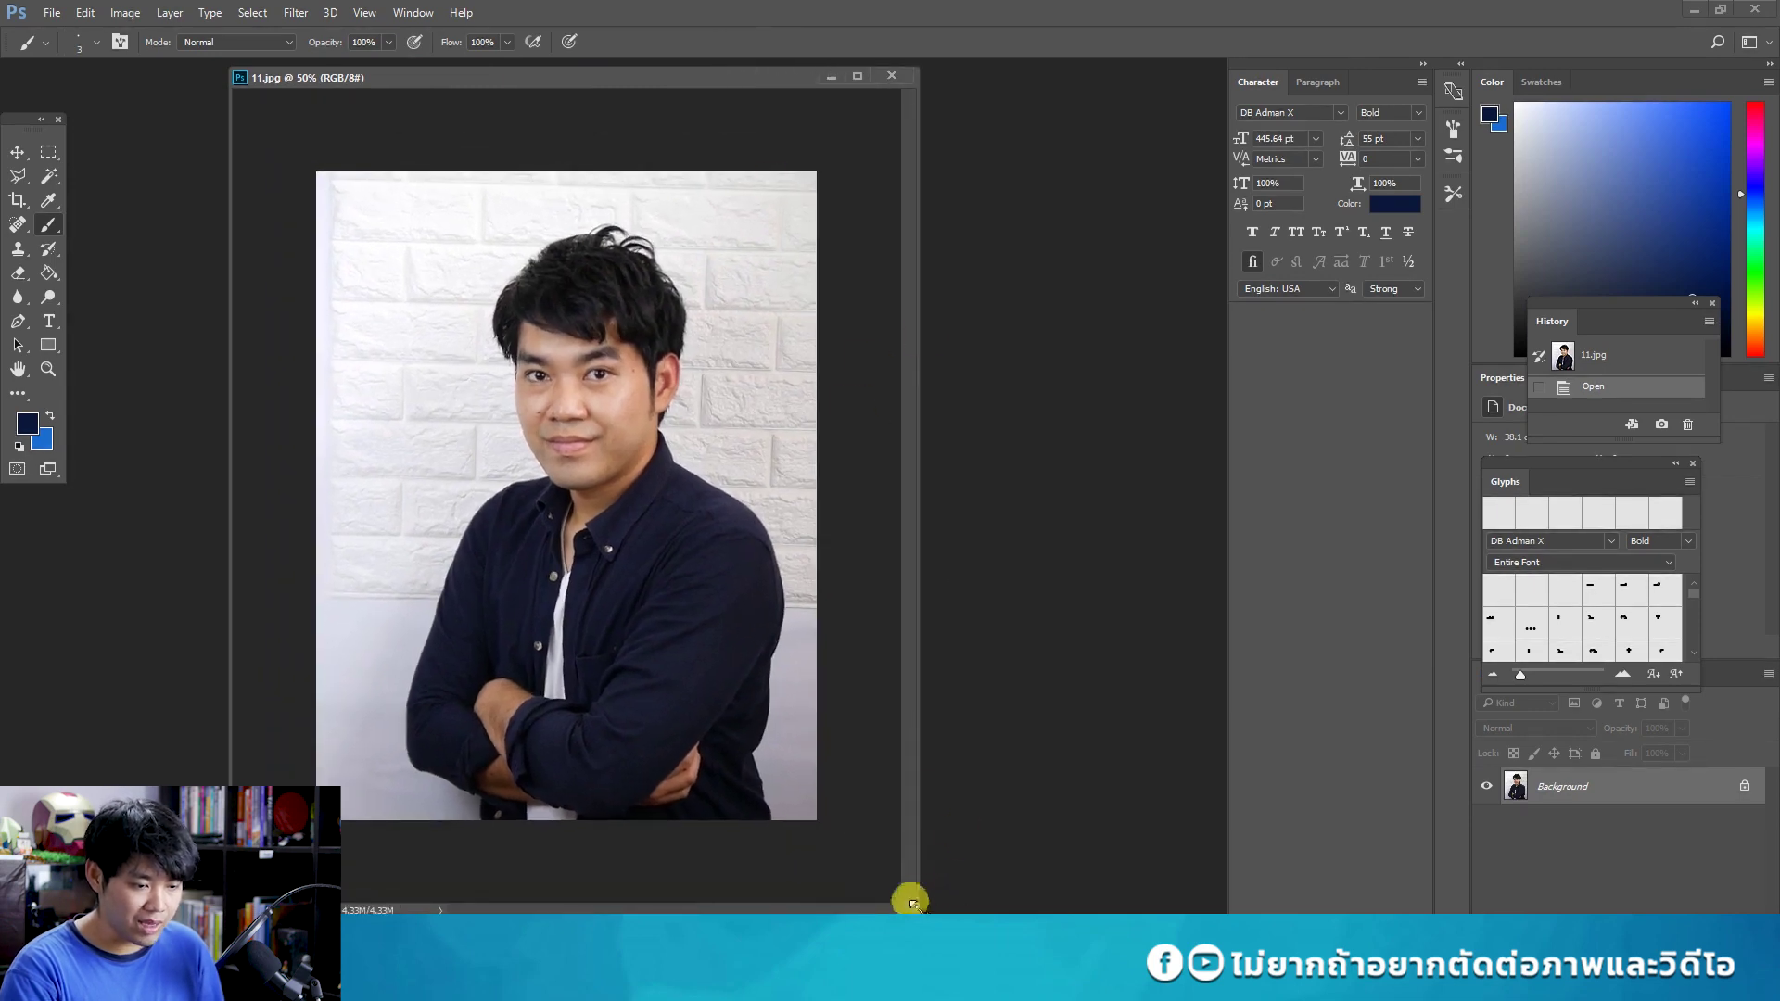
{"action": "left_click_drag", "start_coordinate": [912, 909], "coordinate": [1002, 932]}
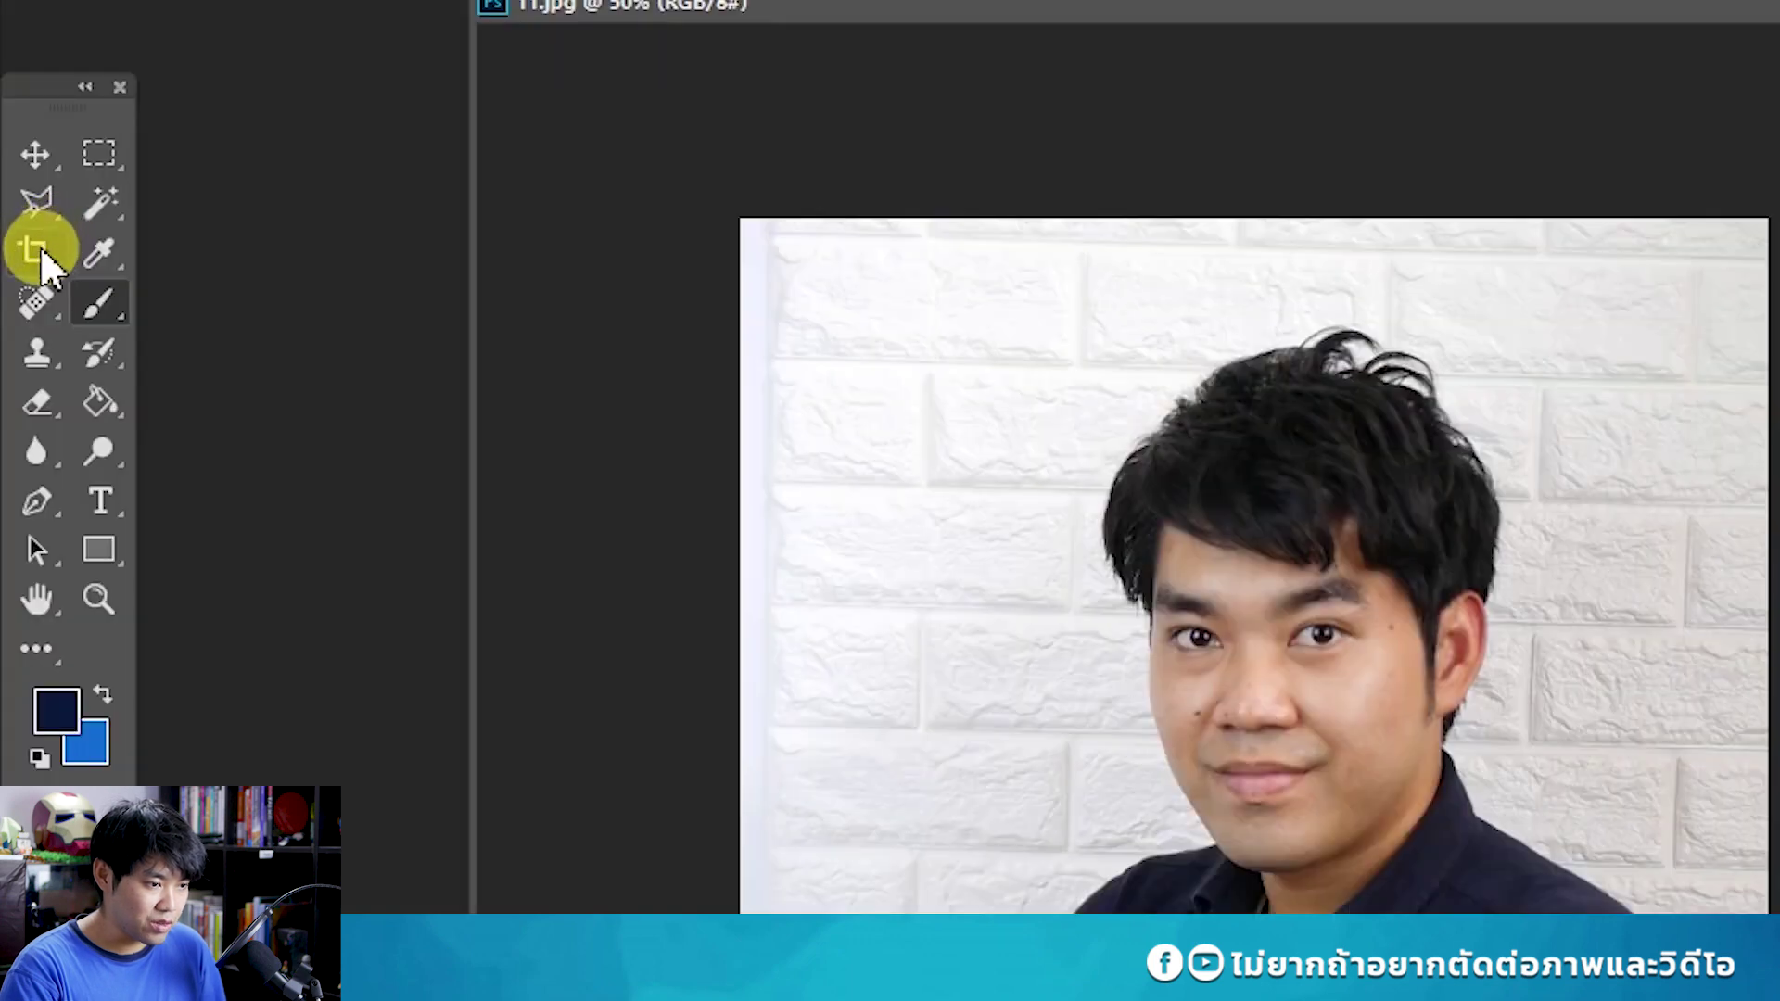
Drag all four Crop Tool edges past the photo and commit, adding a blue border.
{"action": "left_click", "coordinate": [43, 246]}
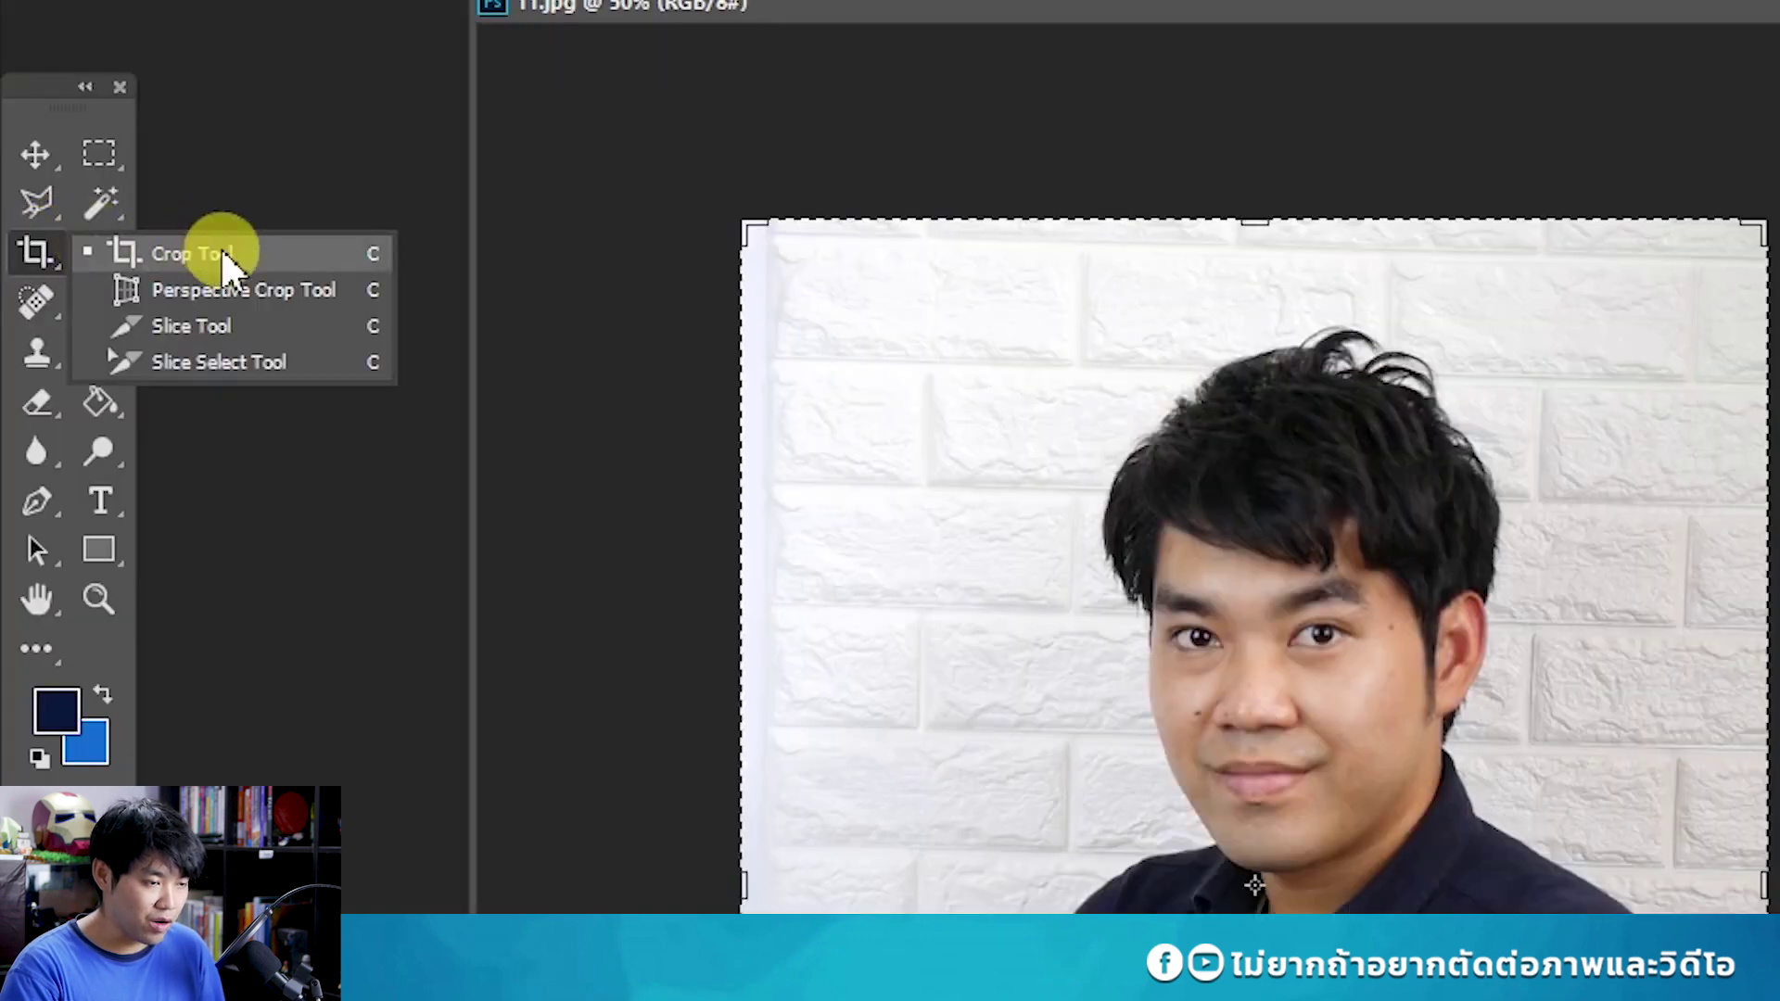
{"action": "left_click", "coordinate": [220, 250]}
{"action": "mouse_move", "coordinate": [361, 516]}
{"action": "left_mouse_down"}
{"action": "mouse_move", "coordinate": [441, 516]}
{"action": "mouse_move", "coordinate": [286, 516]}
{"action": "mouse_move", "coordinate": [349, 516]}
{"action": "left_mouse_up"}
{"action": "left_click_drag", "start_coordinate": [600, 185], "coordinate": [601, 151]}
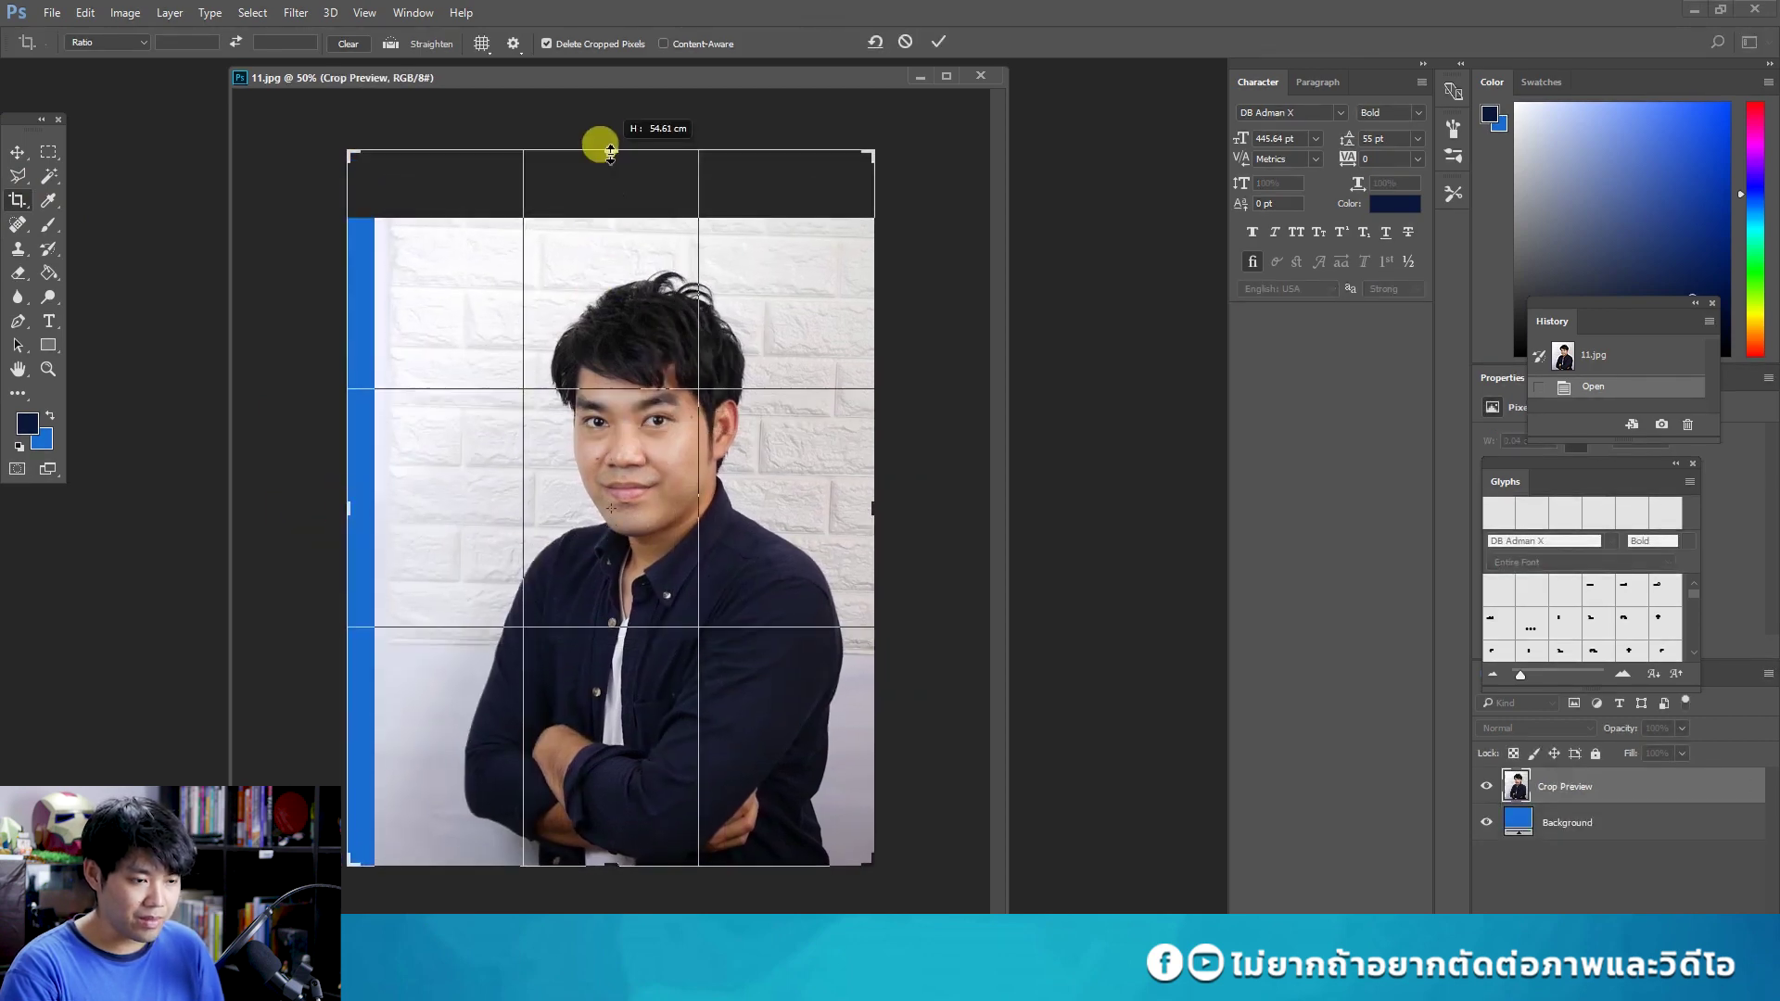
{"action": "mouse_move", "coordinate": [874, 505]}
{"action": "left_mouse_down"}
{"action": "mouse_move", "coordinate": [924, 494]}
{"action": "mouse_move", "coordinate": [913, 506]}
{"action": "left_mouse_up"}
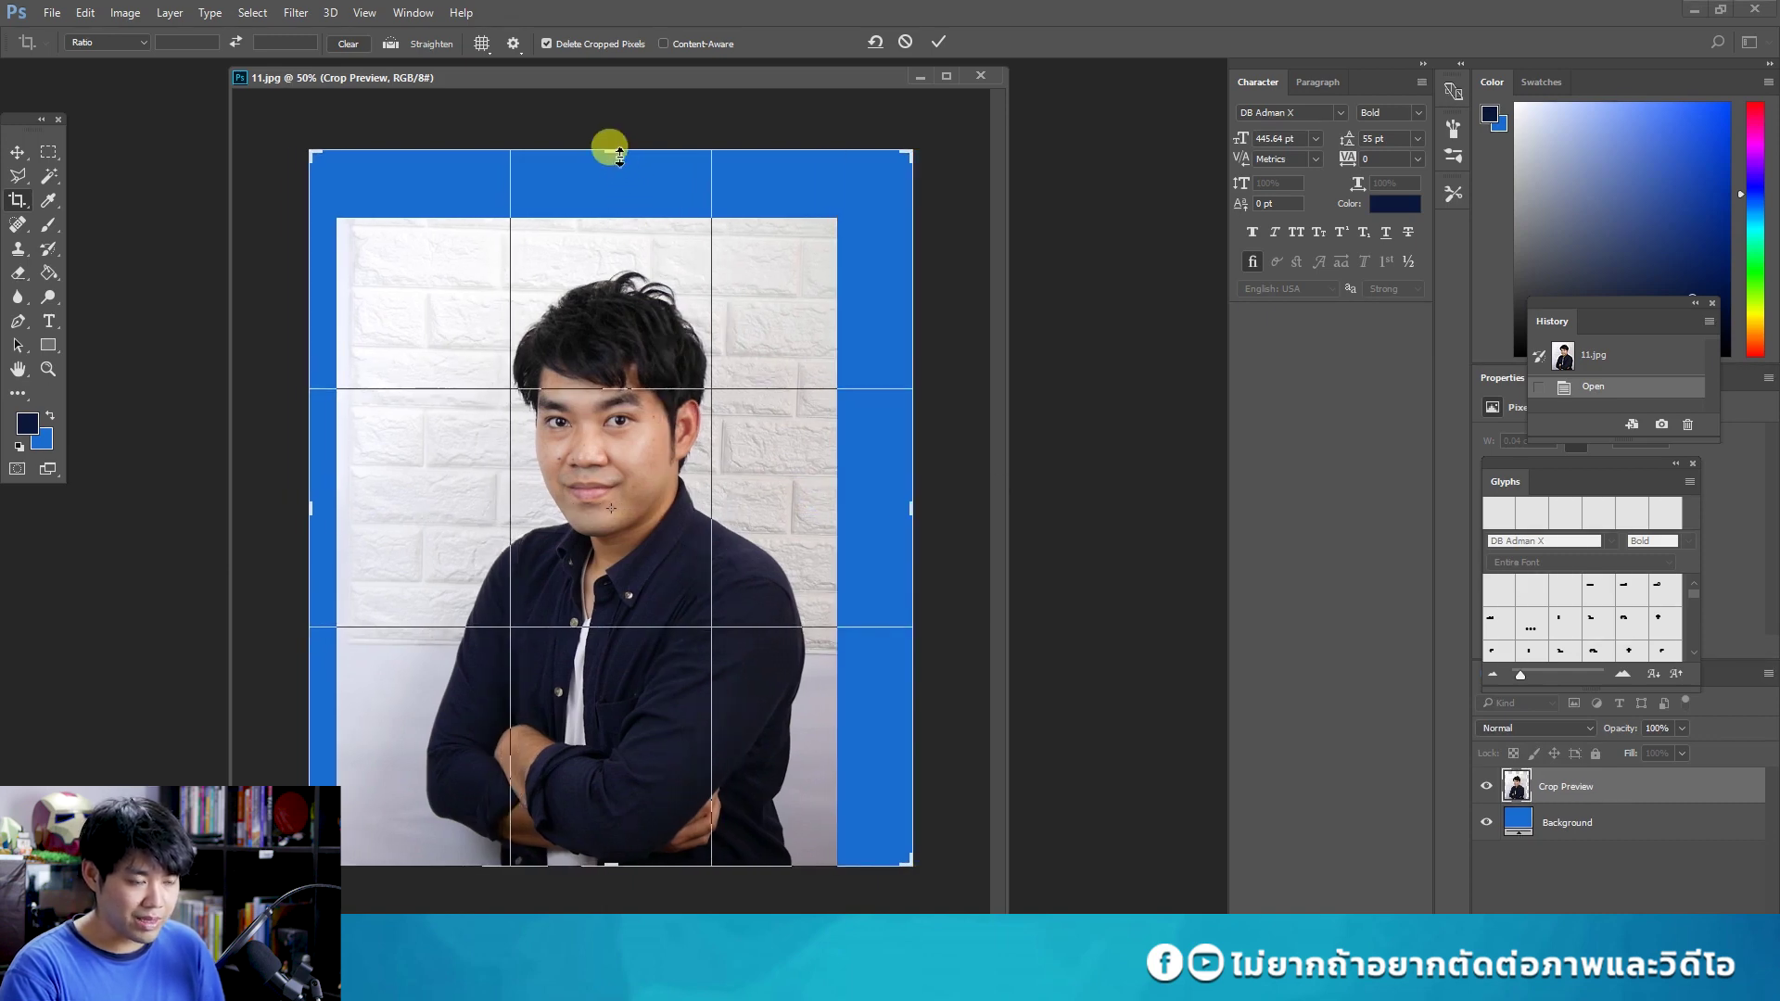
{"action": "left_click_drag", "start_coordinate": [619, 155], "coordinate": [612, 145]}
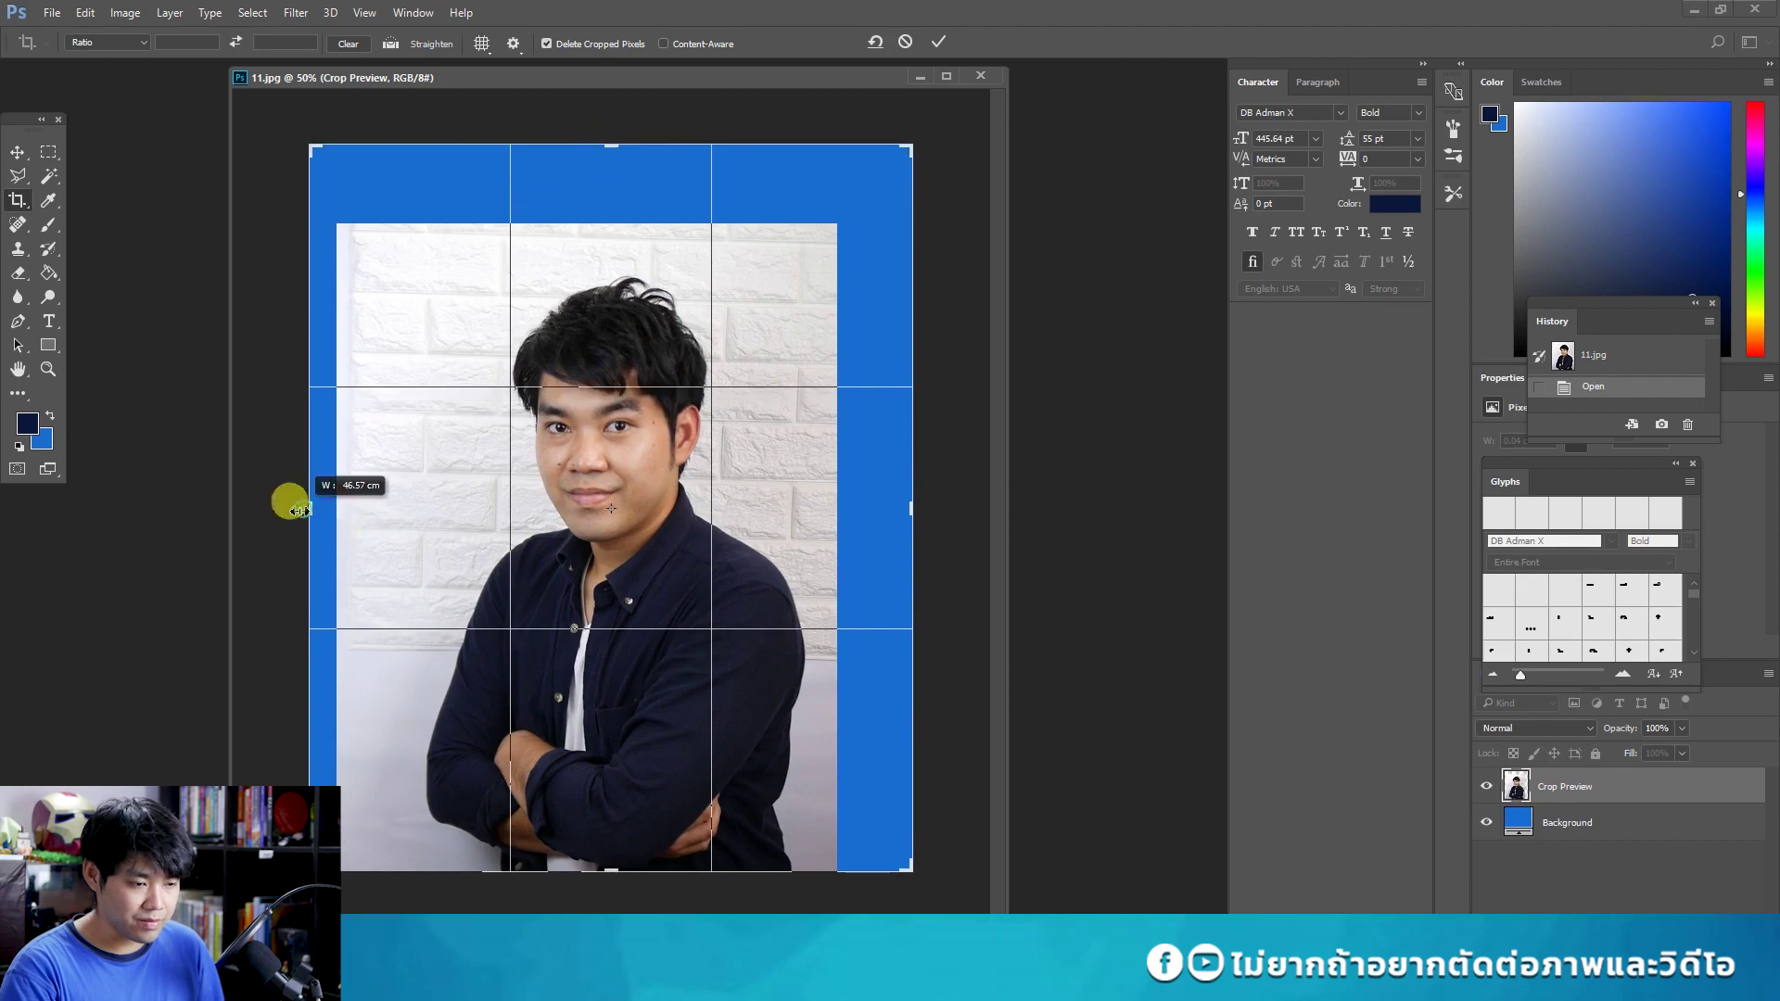
{"action": "left_click_drag", "start_coordinate": [310, 514], "coordinate": [295, 500]}
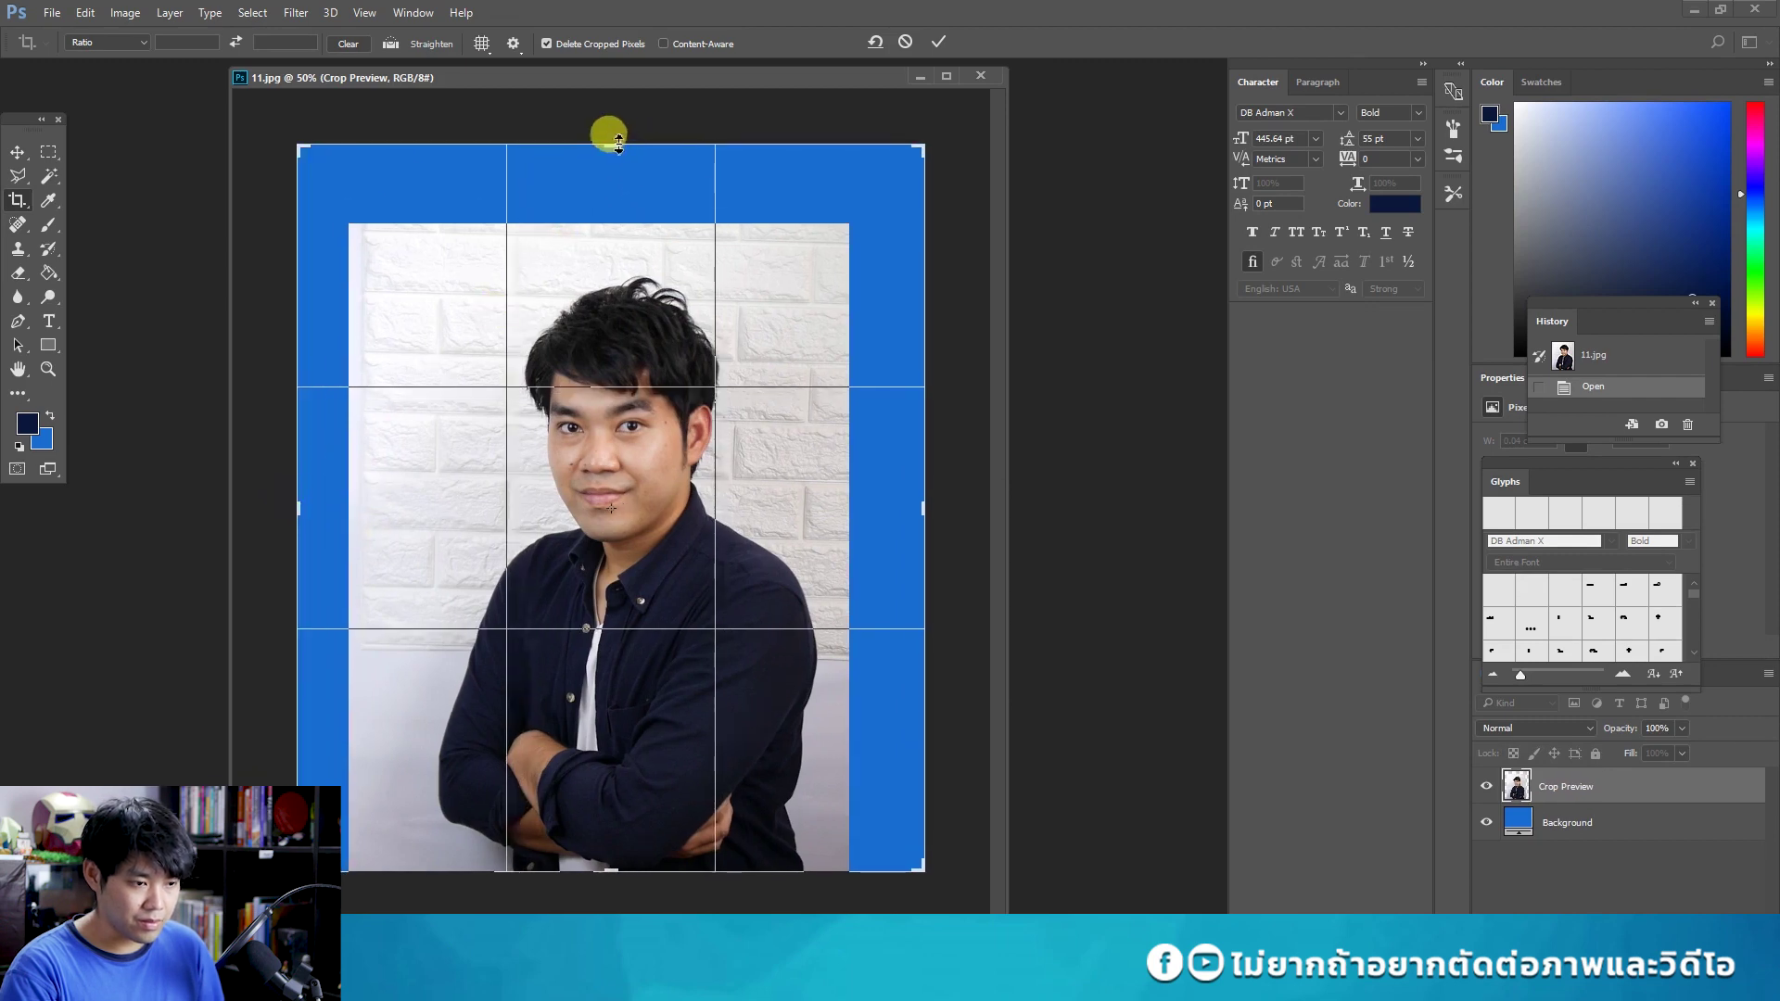
{"action": "left_click_drag", "start_coordinate": [619, 139], "coordinate": [617, 134]}
{"action": "double_click", "coordinate": [314, 198]}
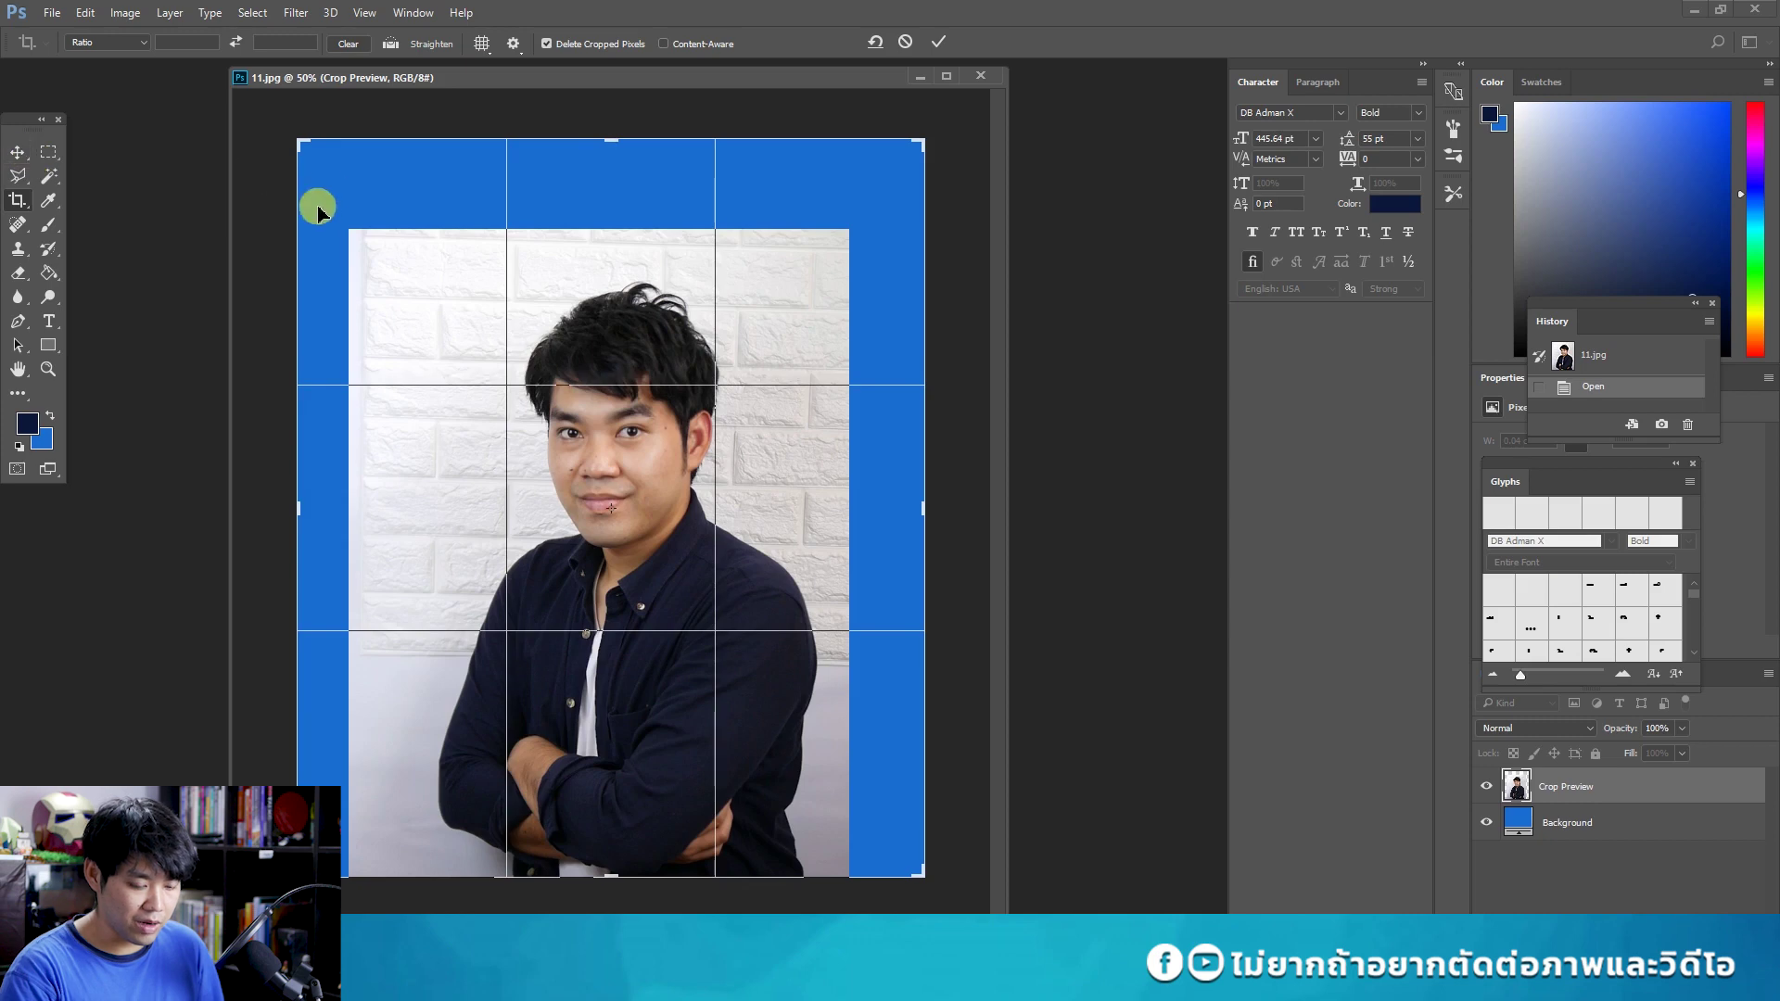
{"action": "left_click", "coordinate": [1592, 774]}
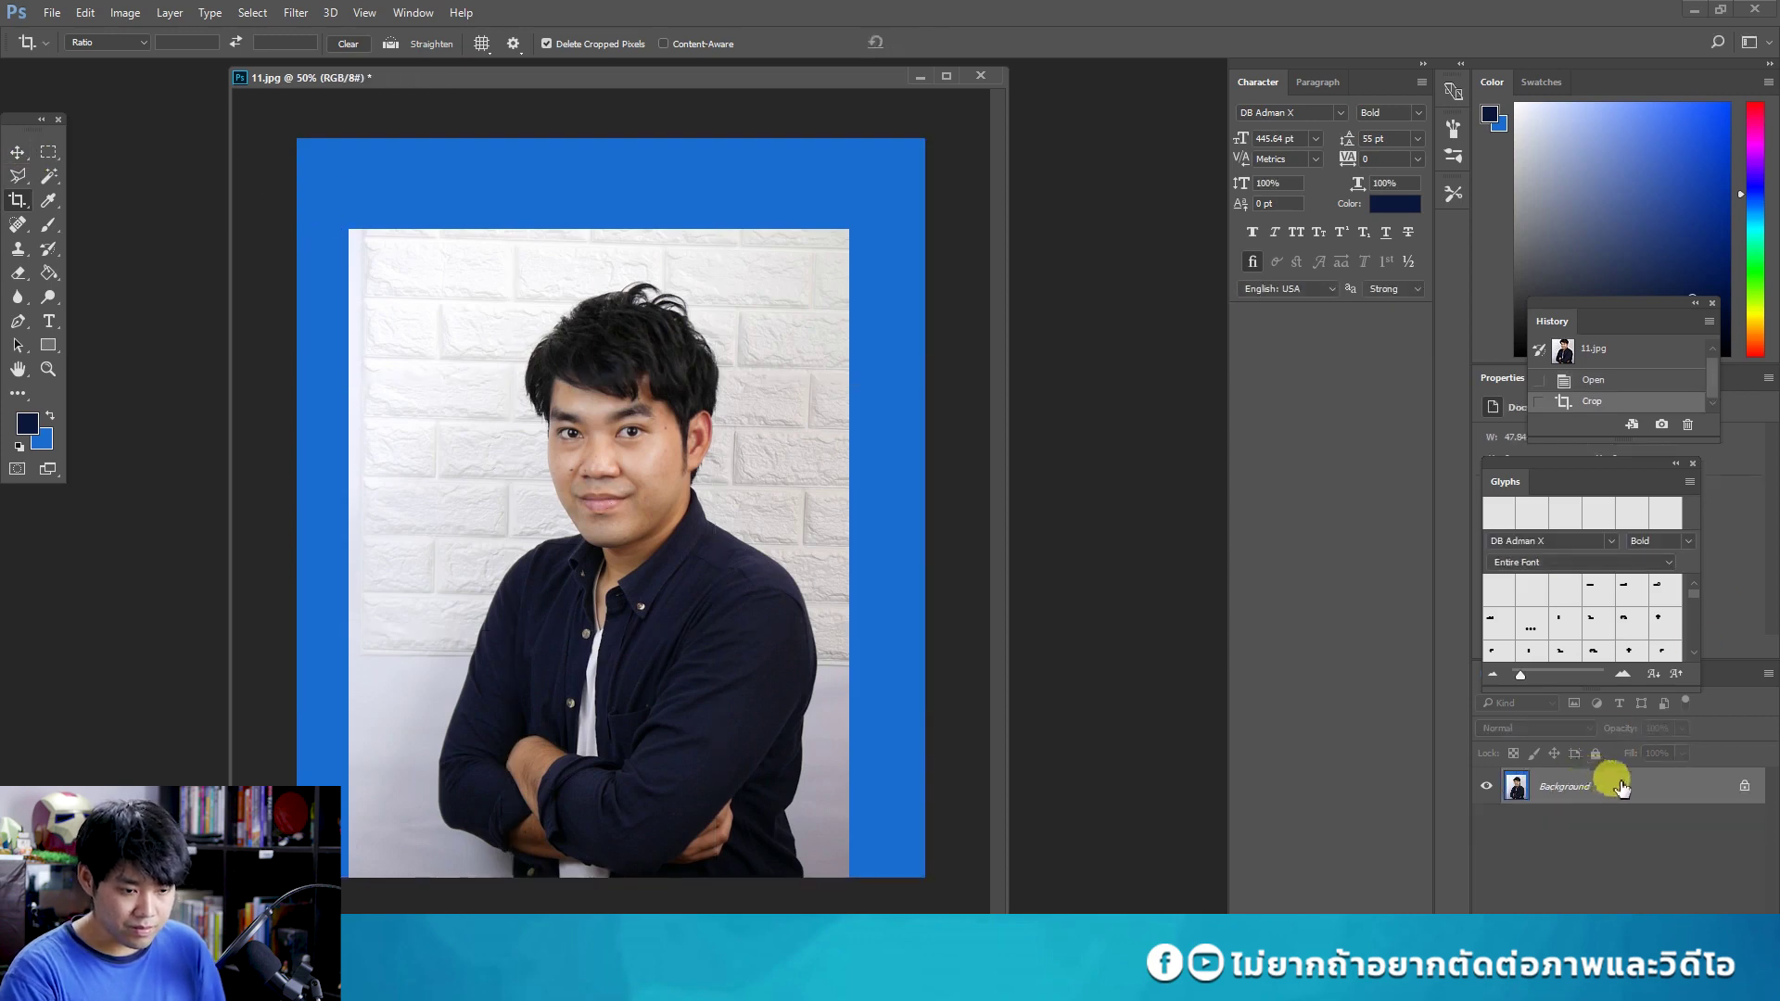
Paint-bucket the blue border white and convert Background into Layer 0.
{"action": "left_click", "coordinate": [47, 272]}
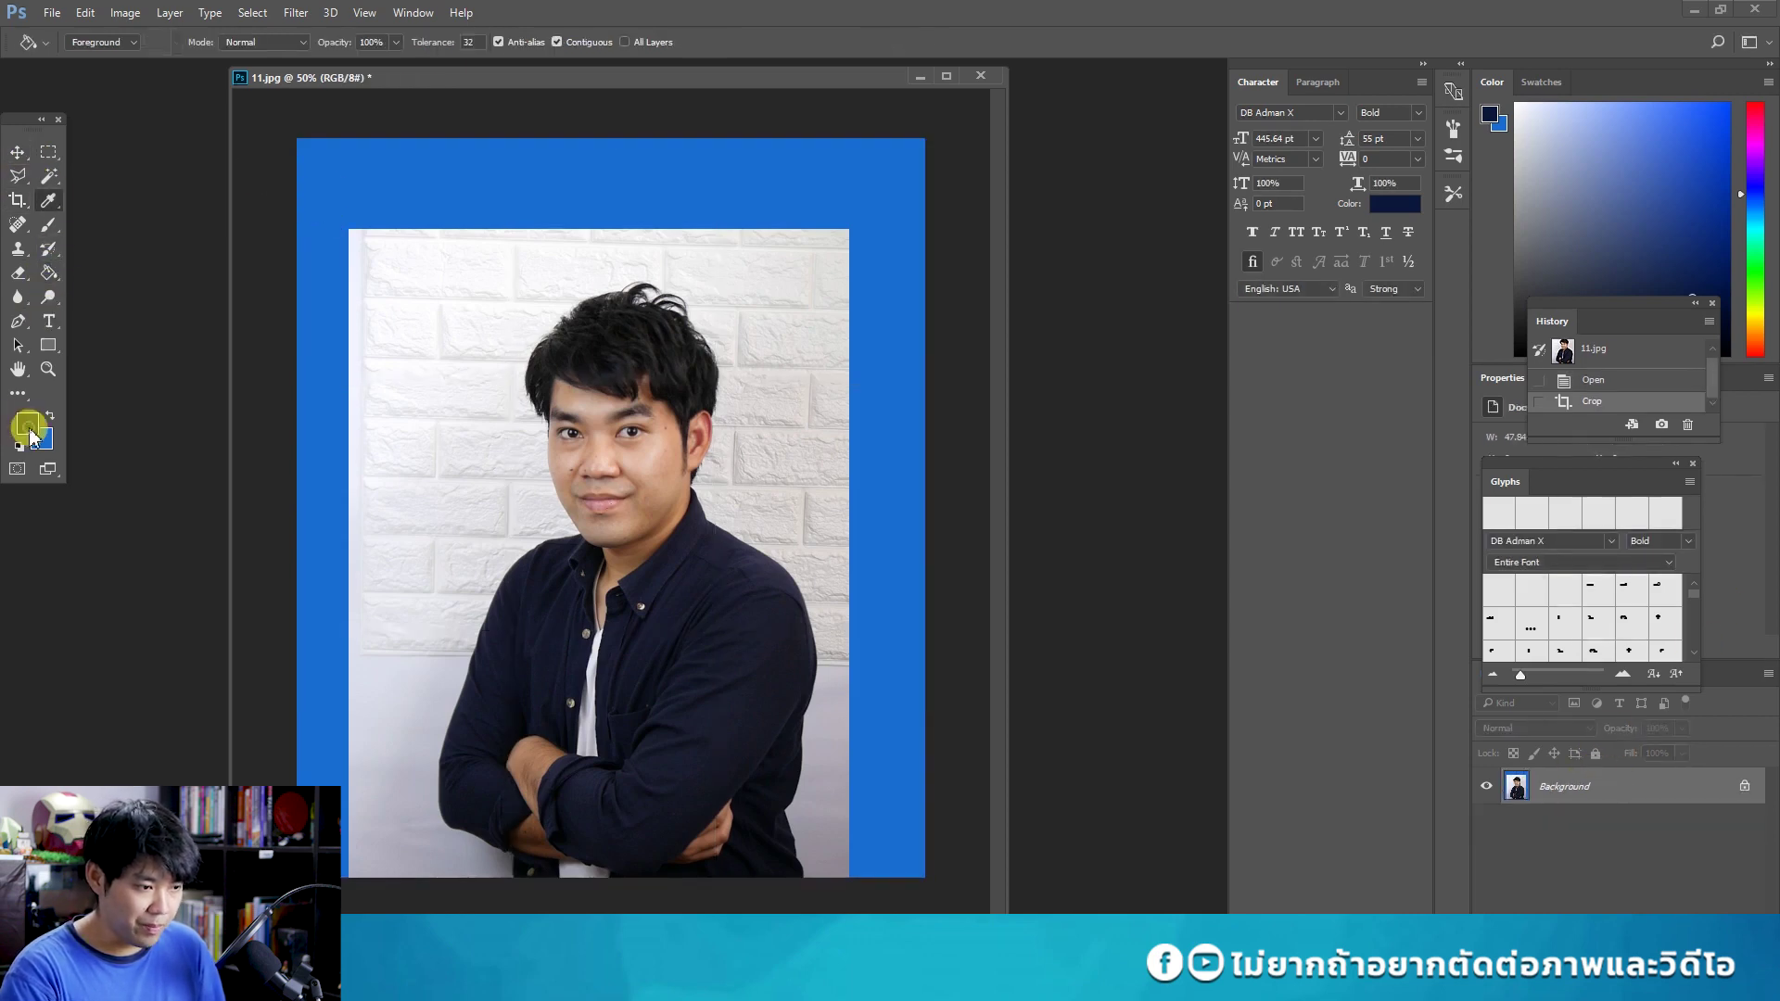
{"action": "left_click", "coordinate": [28, 426]}
{"action": "left_click_drag", "start_coordinate": [1100, 516], "coordinate": [971, 335]}
{"action": "left_click", "coordinate": [1494, 441]}
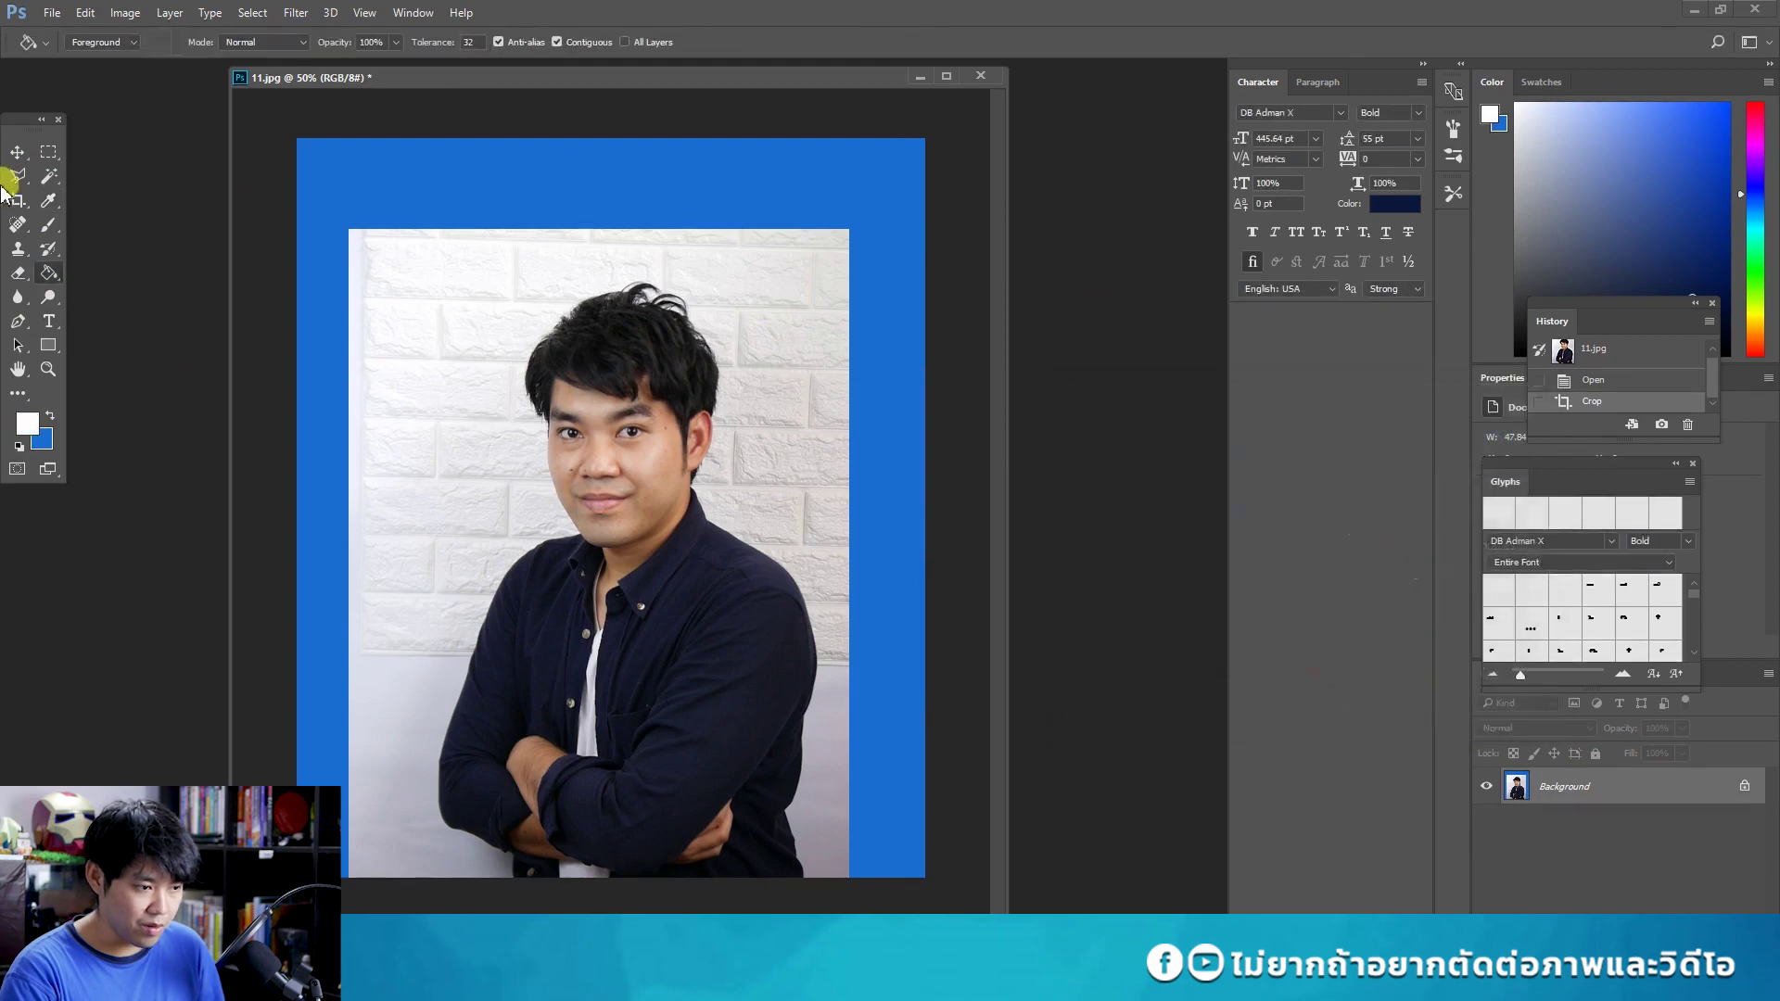
{"action": "left_click", "coordinate": [457, 206]}
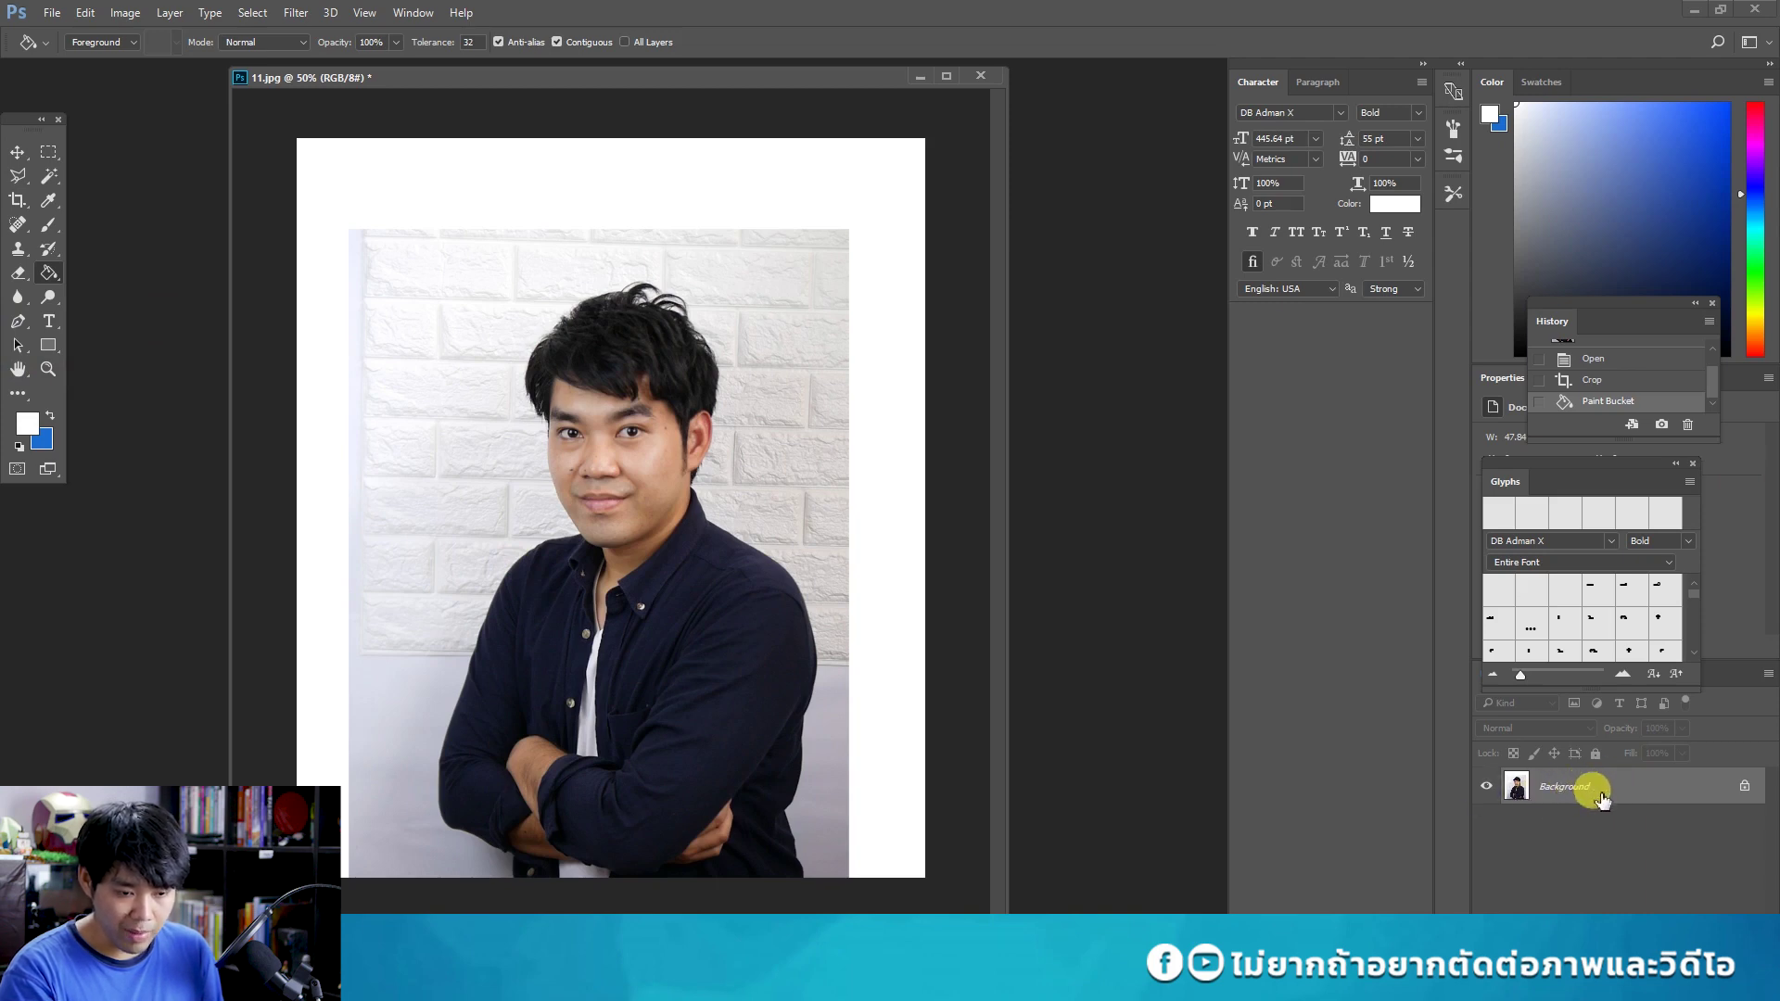
{"action": "double_click", "coordinate": [1601, 797]}
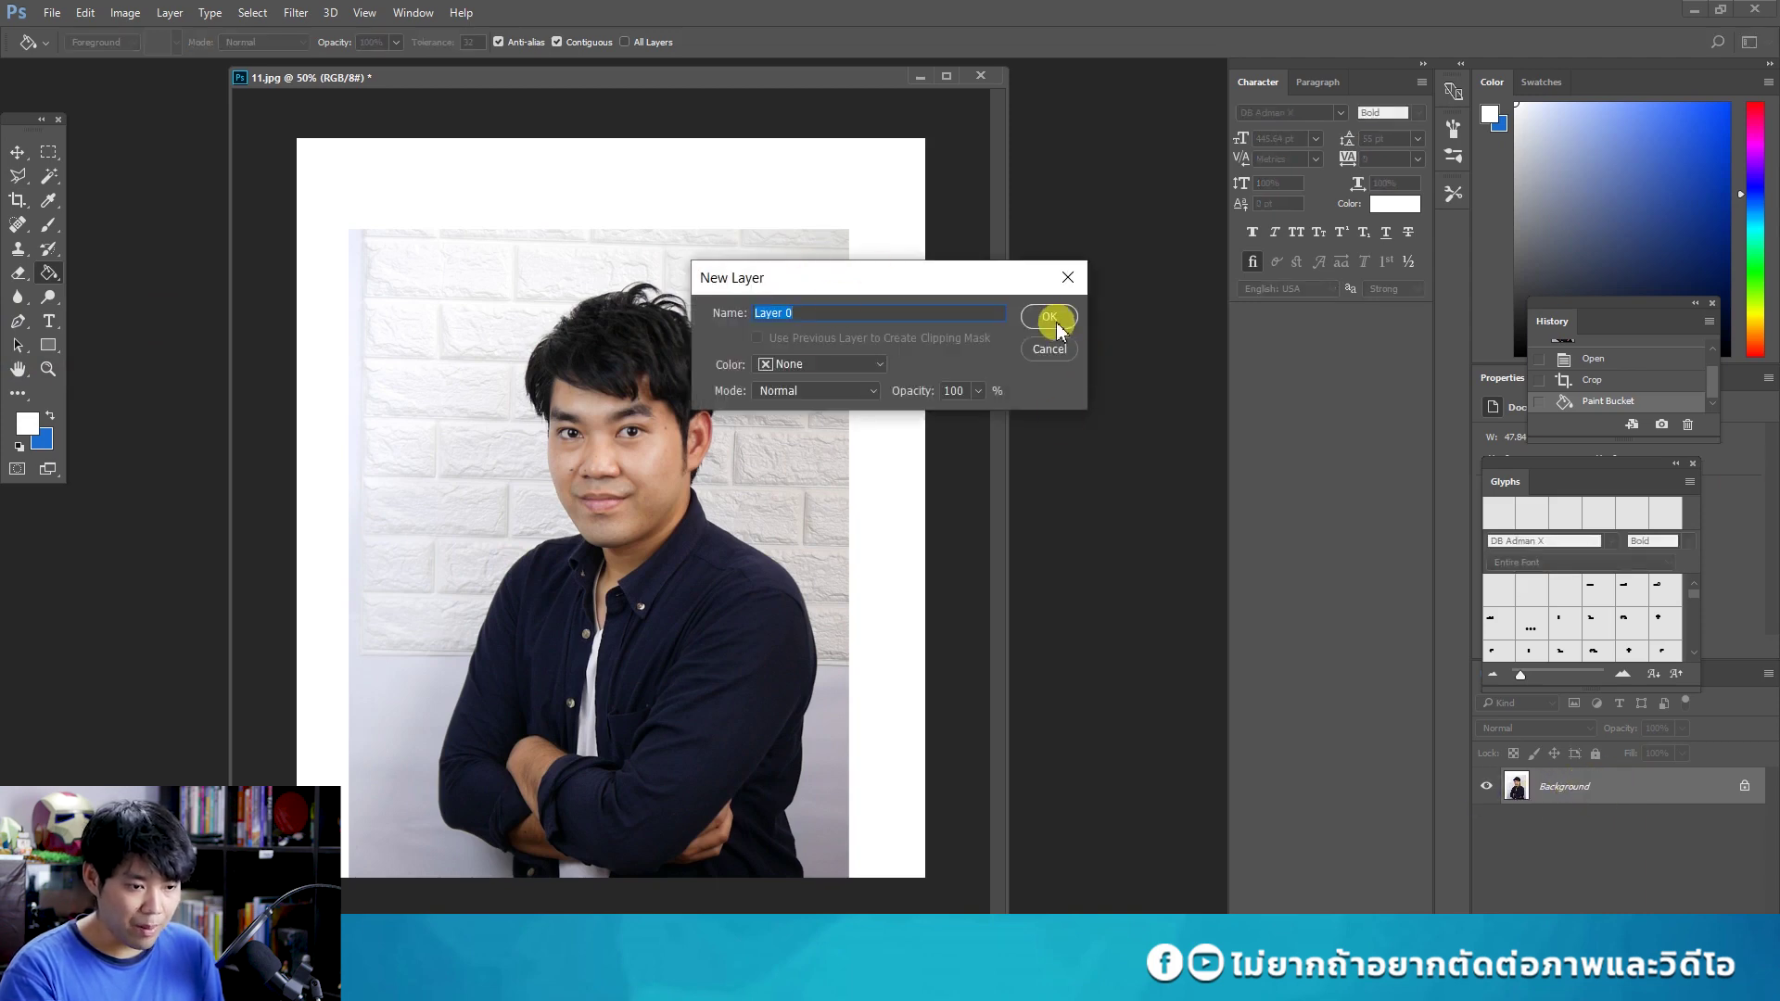
{"action": "left_click", "coordinate": [1055, 325]}
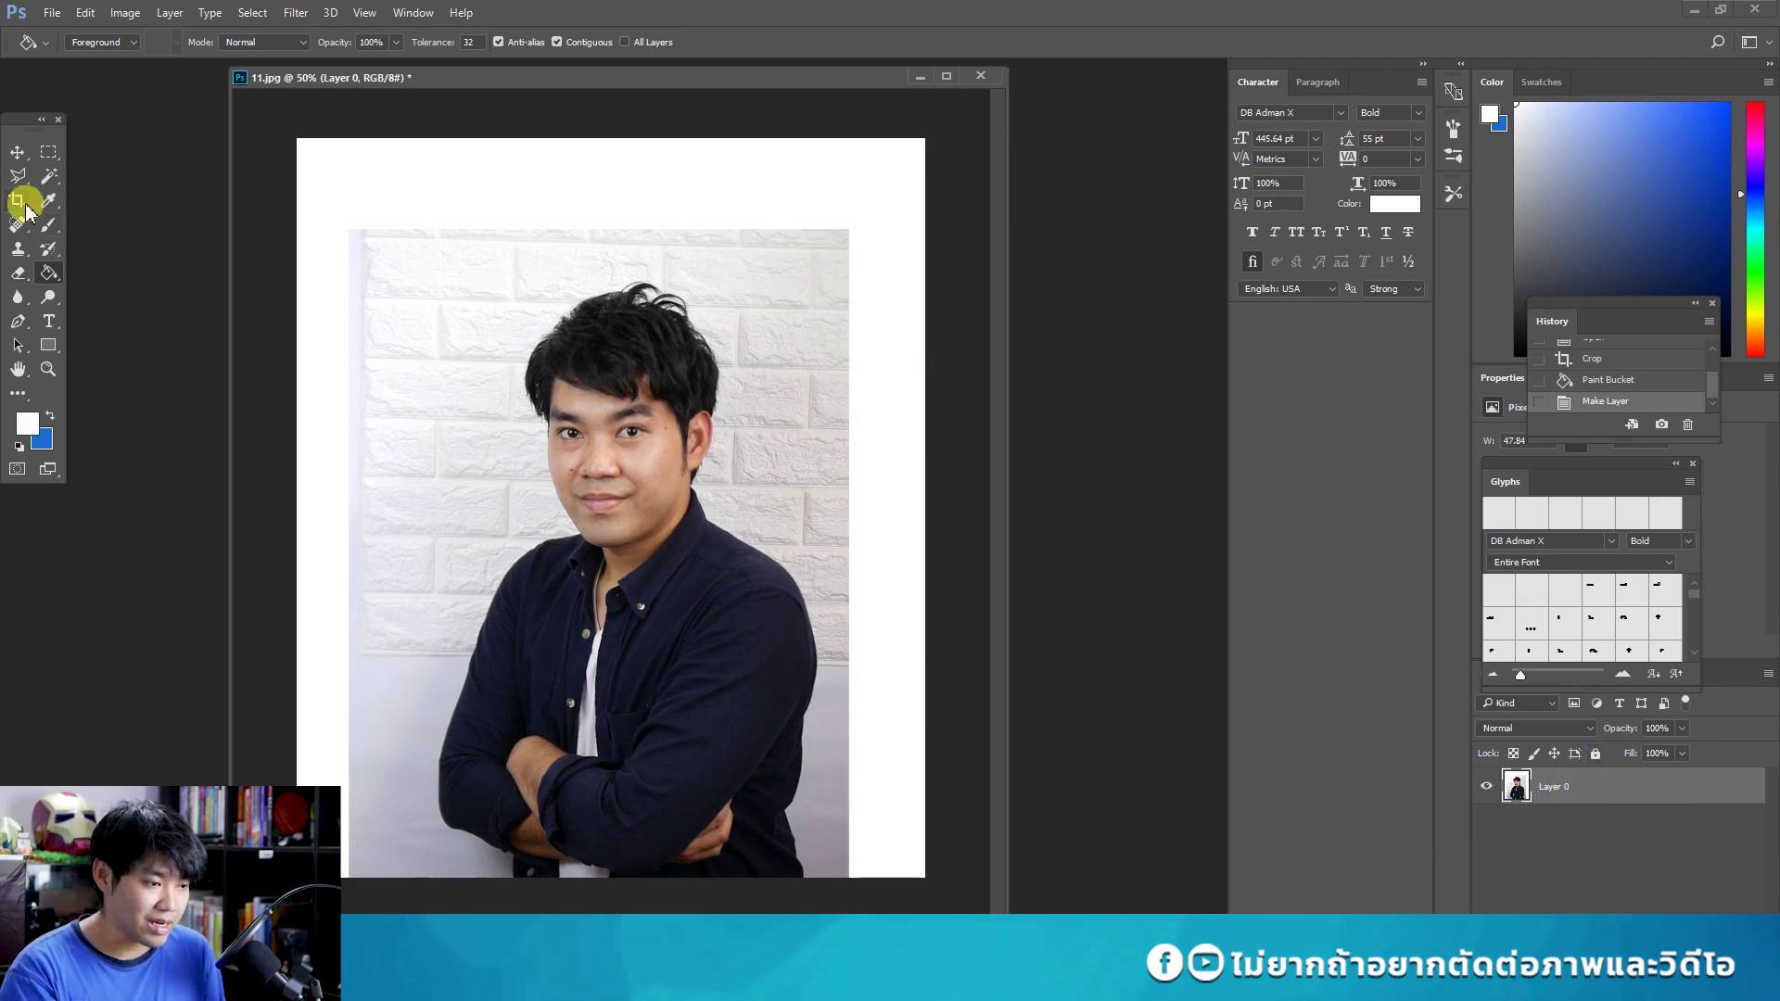
Zoom to 100% on the face and trace the head and hair with the Magnetic Lasso.
{"action": "left_click", "coordinate": [48, 372]}
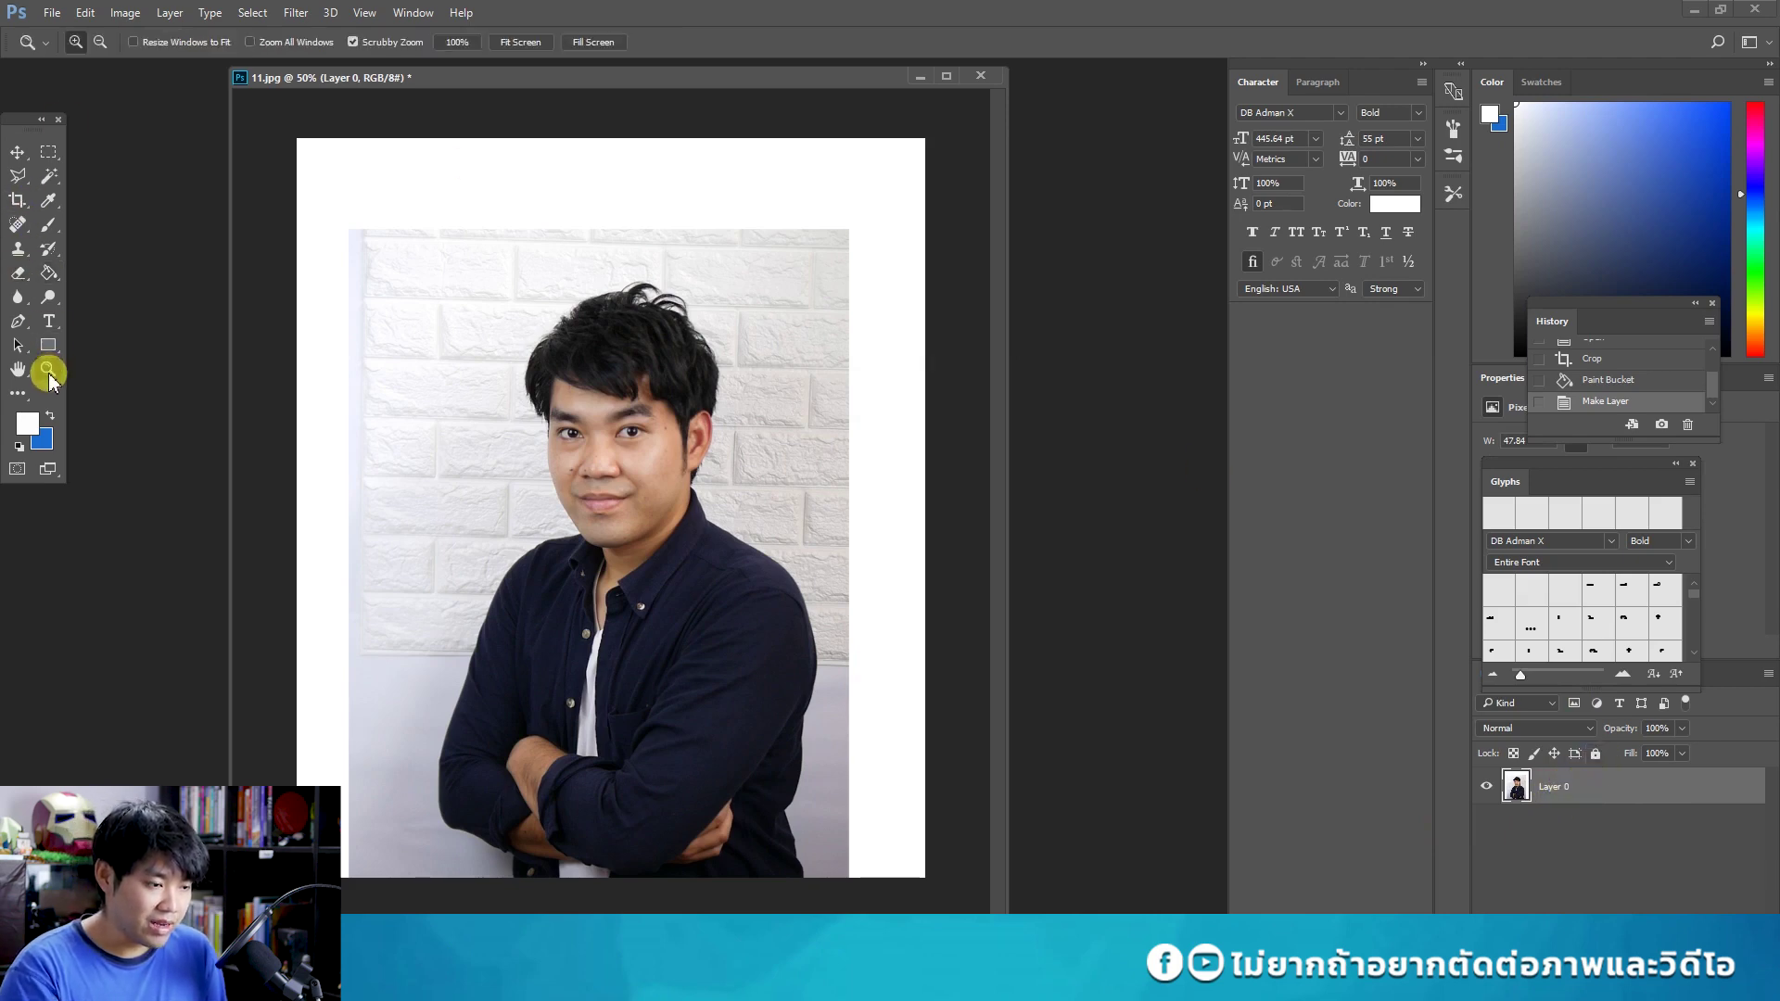
{"action": "left_click", "coordinate": [631, 413]}
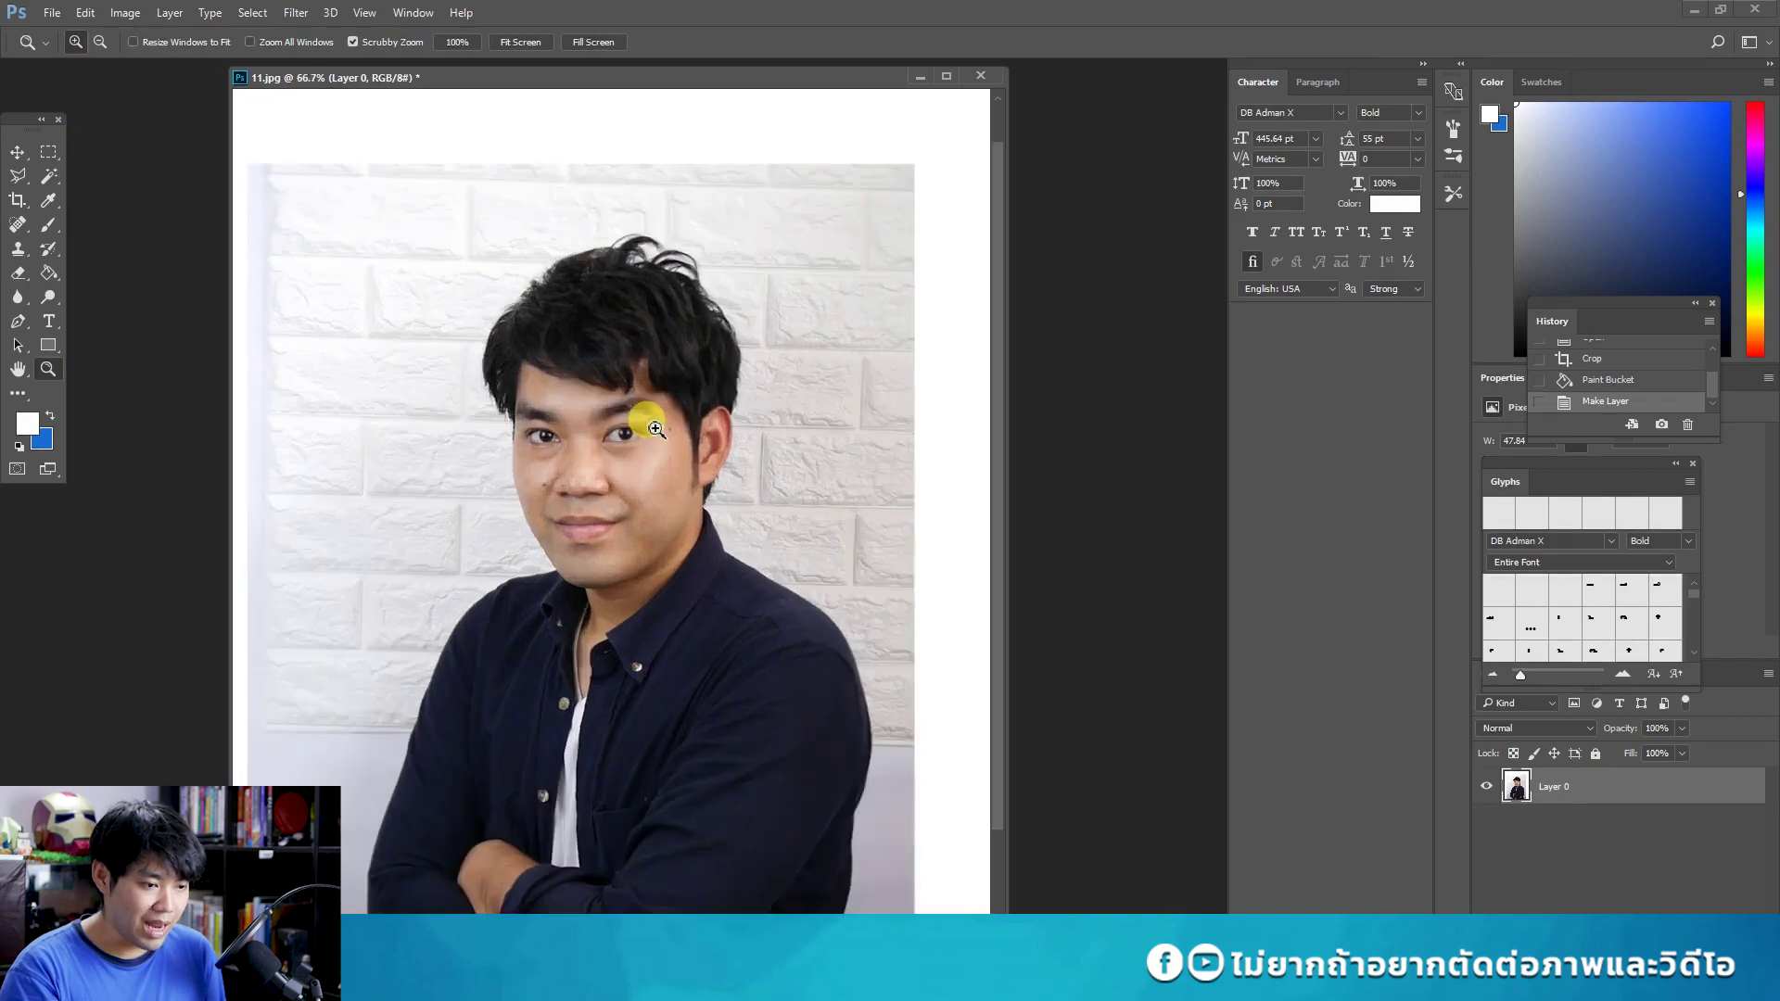
{"action": "left_click", "coordinate": [16, 185]}
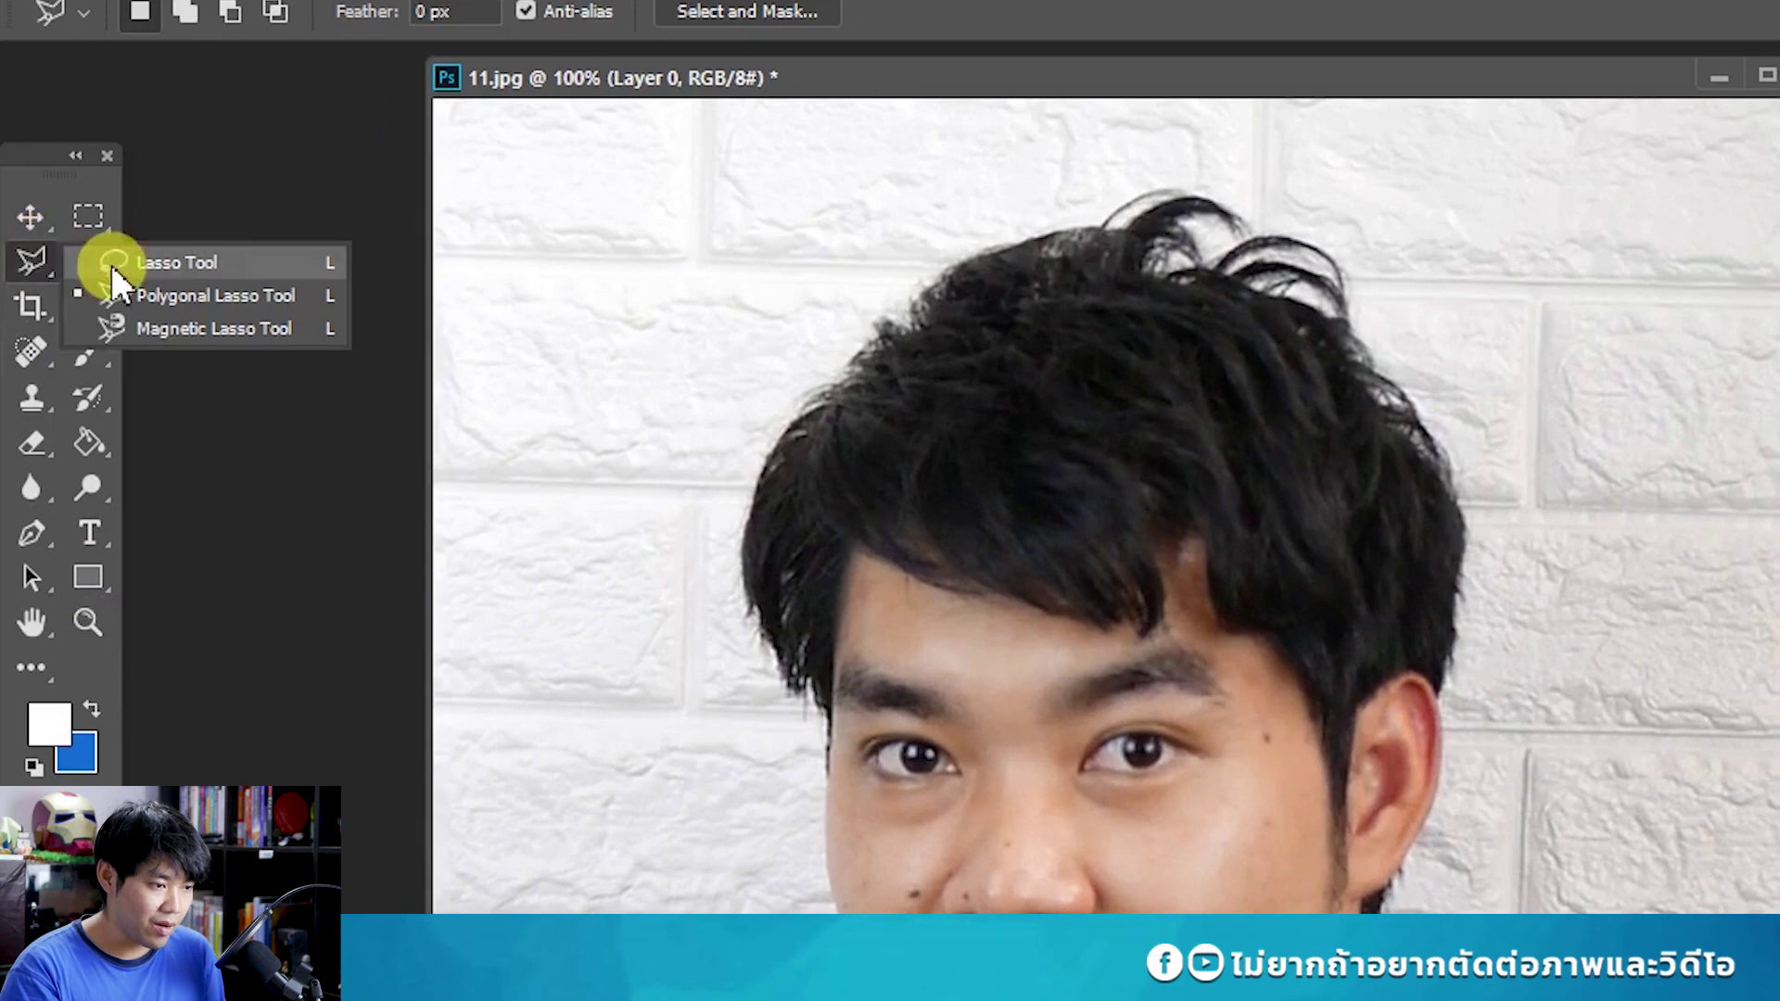
{"action": "left_click", "coordinate": [262, 343]}
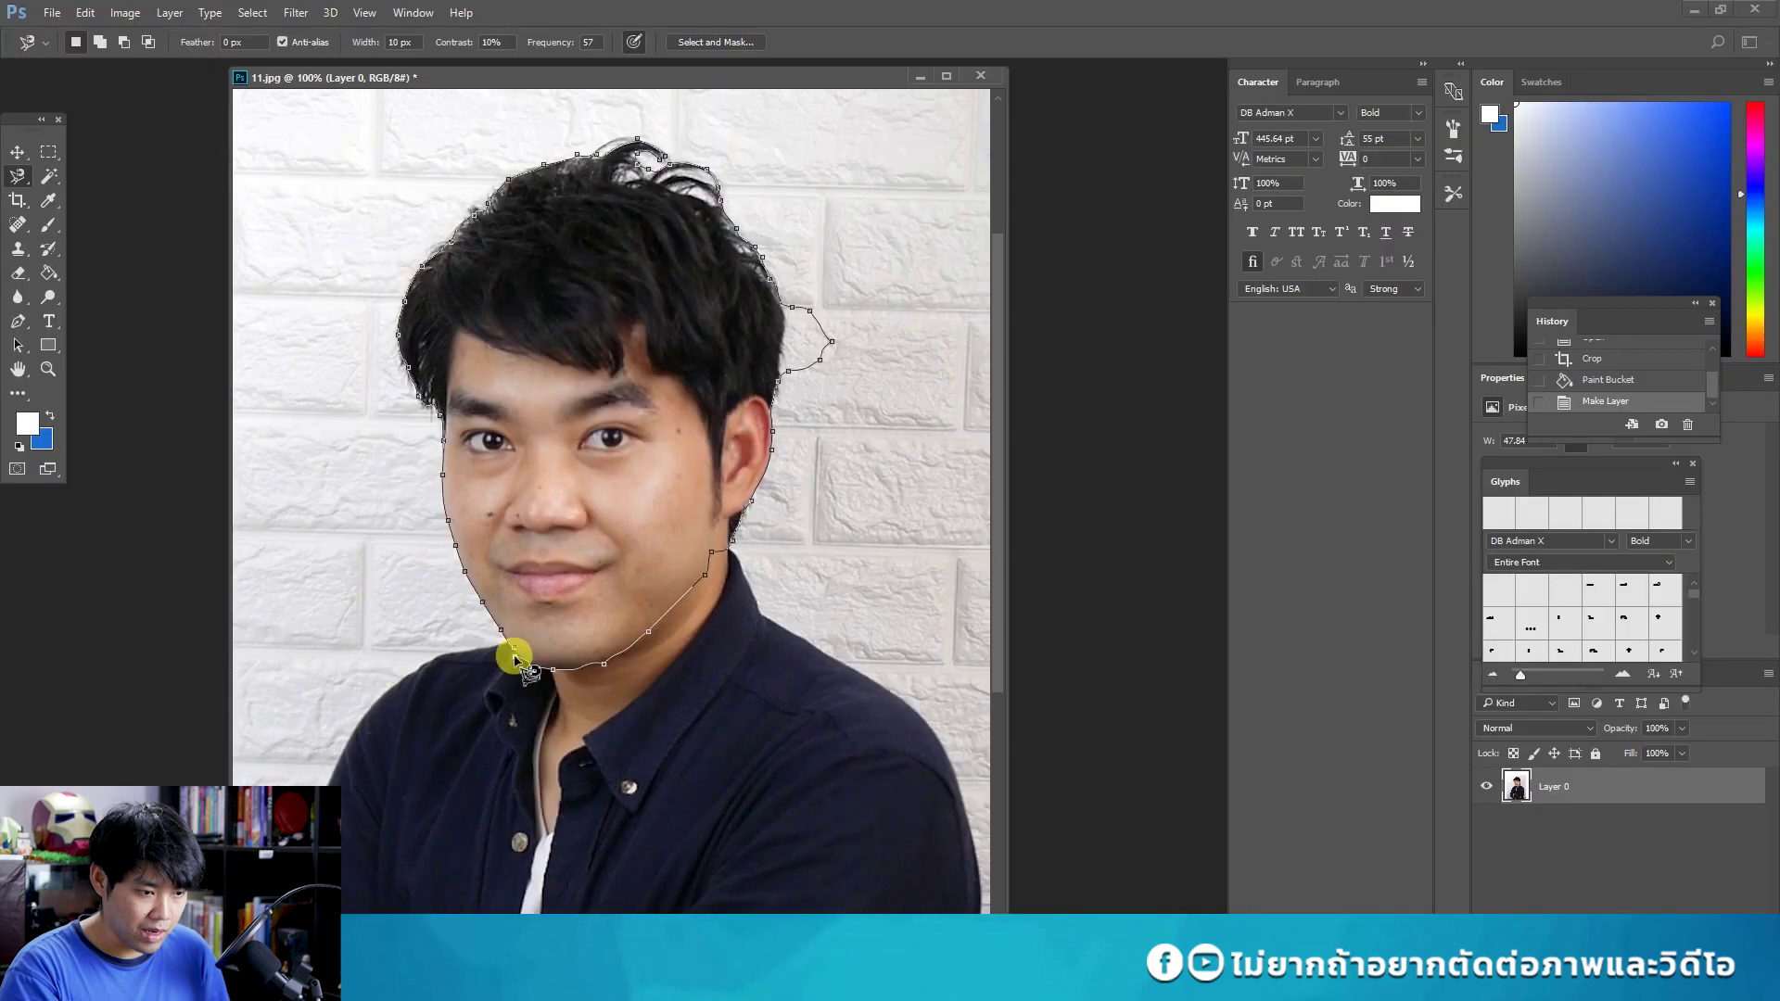
{"action": "left_click", "coordinate": [516, 660]}
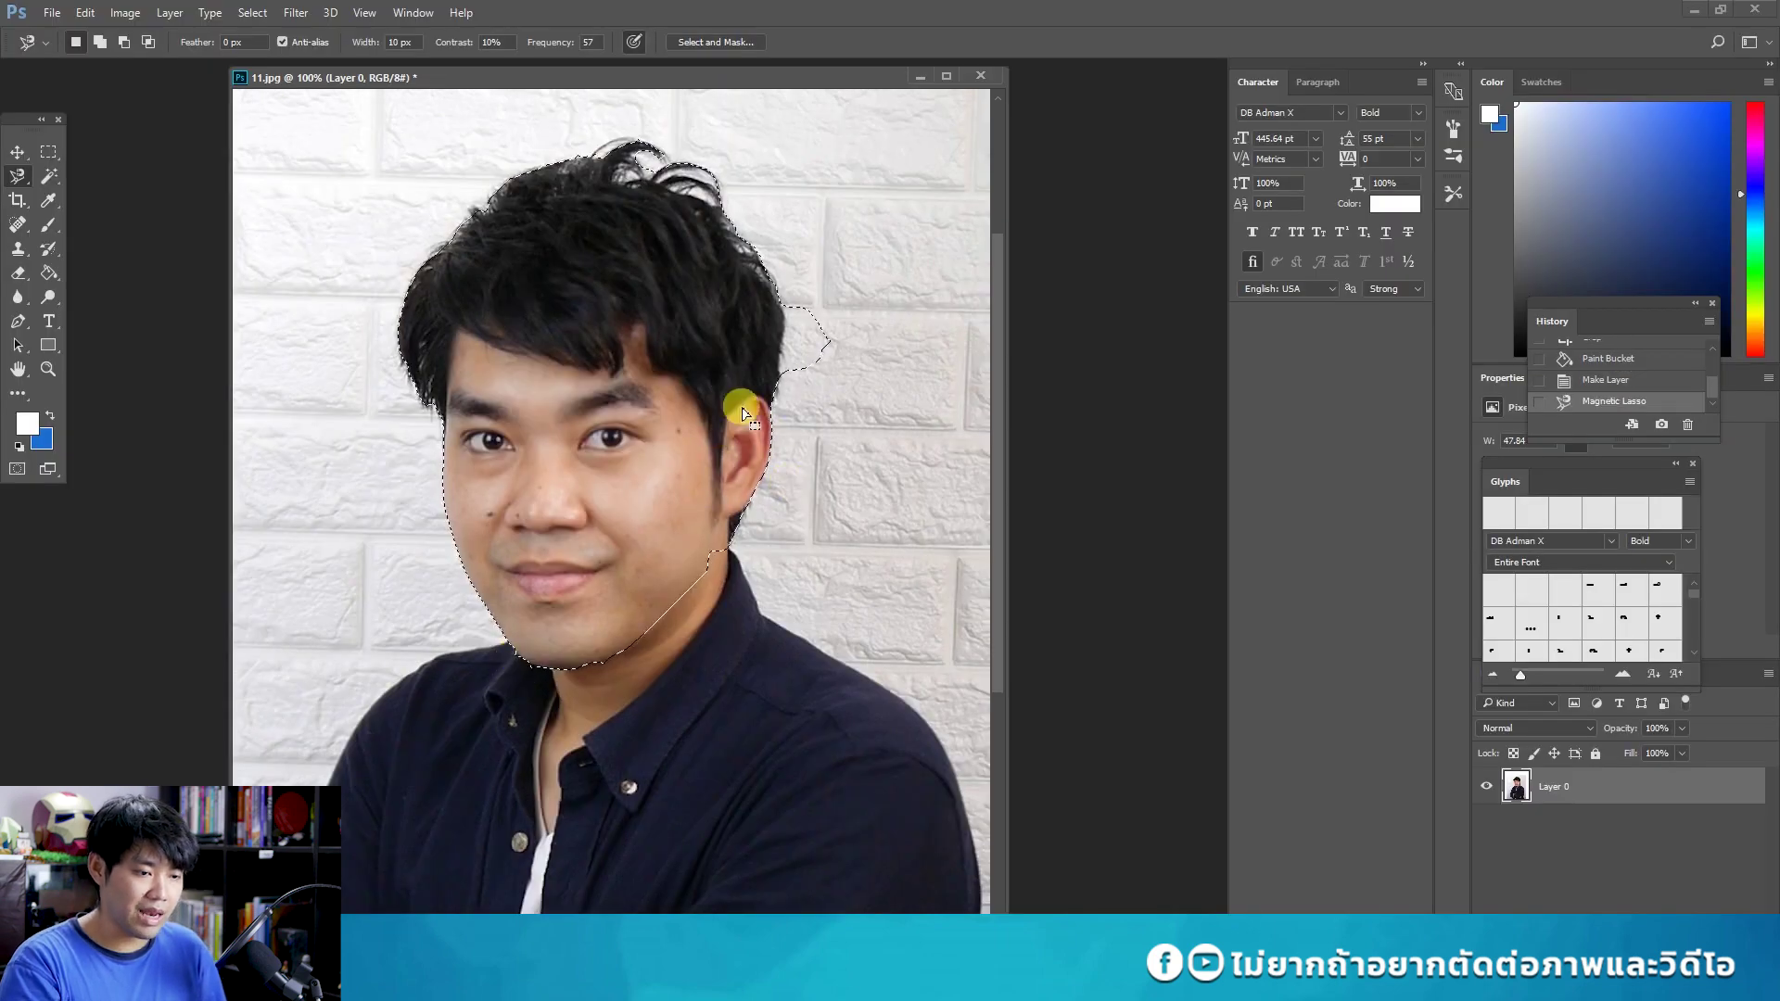
{"action": "left_click", "coordinate": [47, 369]}
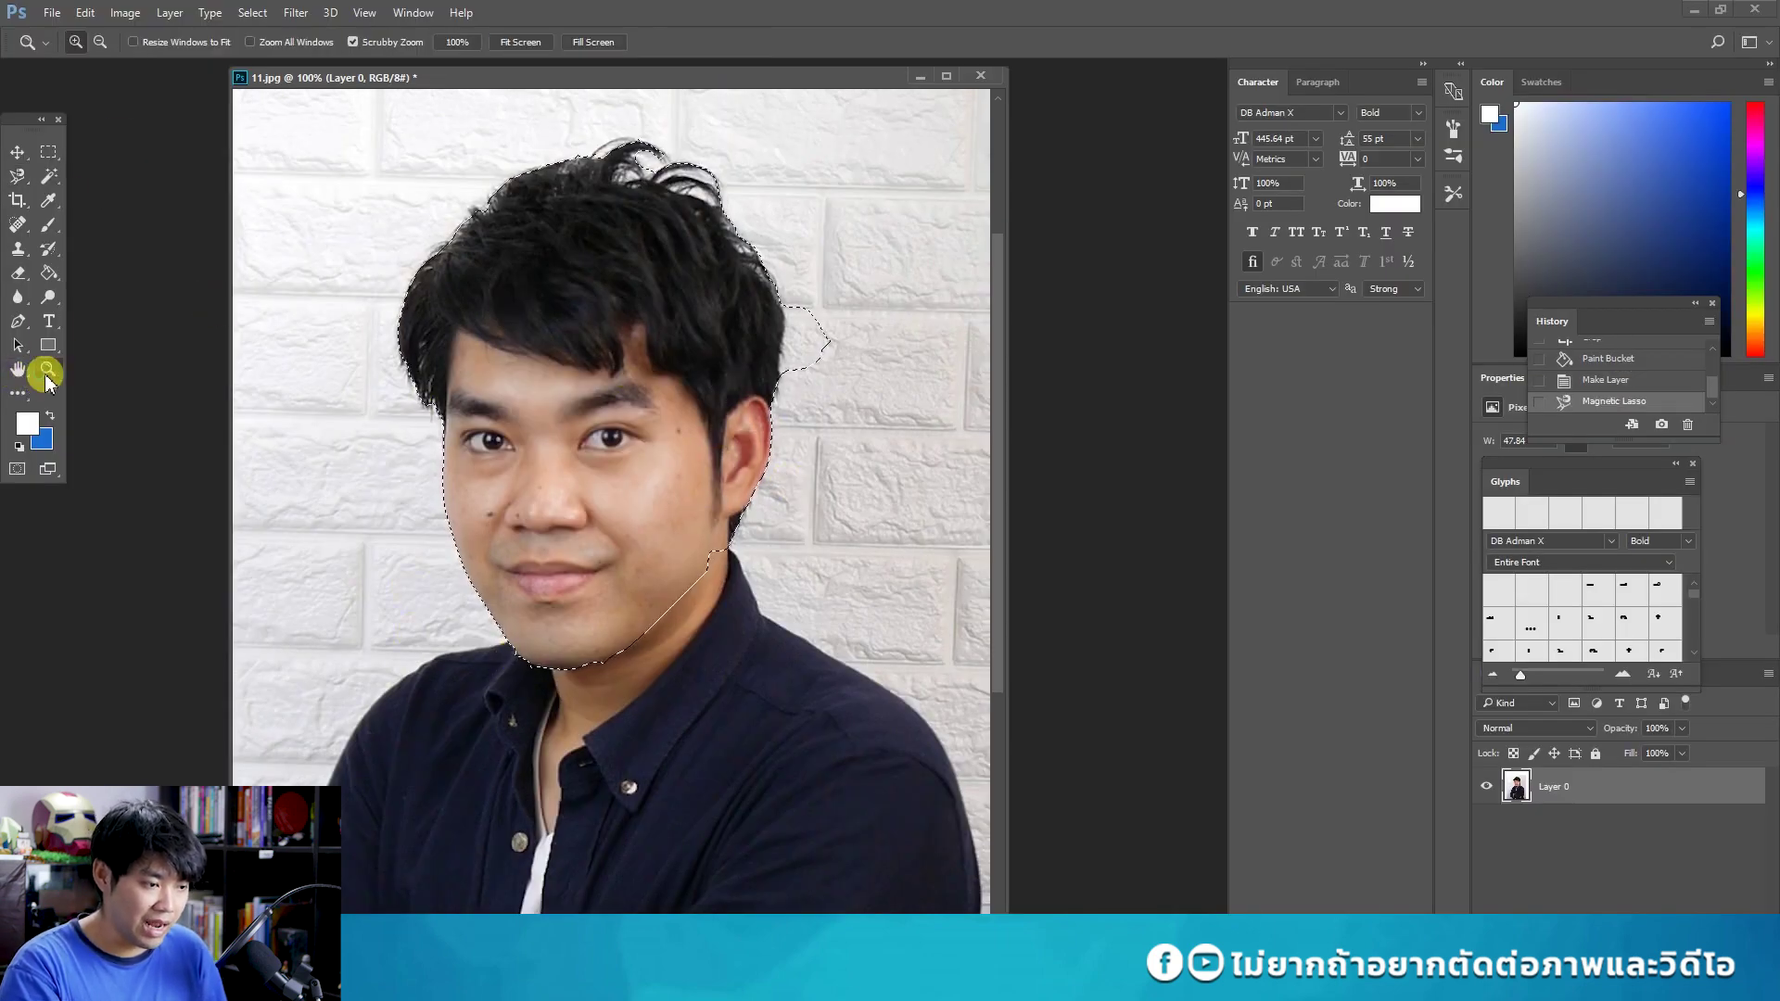
At 200% zoom, use Quick Selection to add missed edges beside the hair and ear-to-jaw.
{"action": "left_click", "coordinate": [626, 337]}
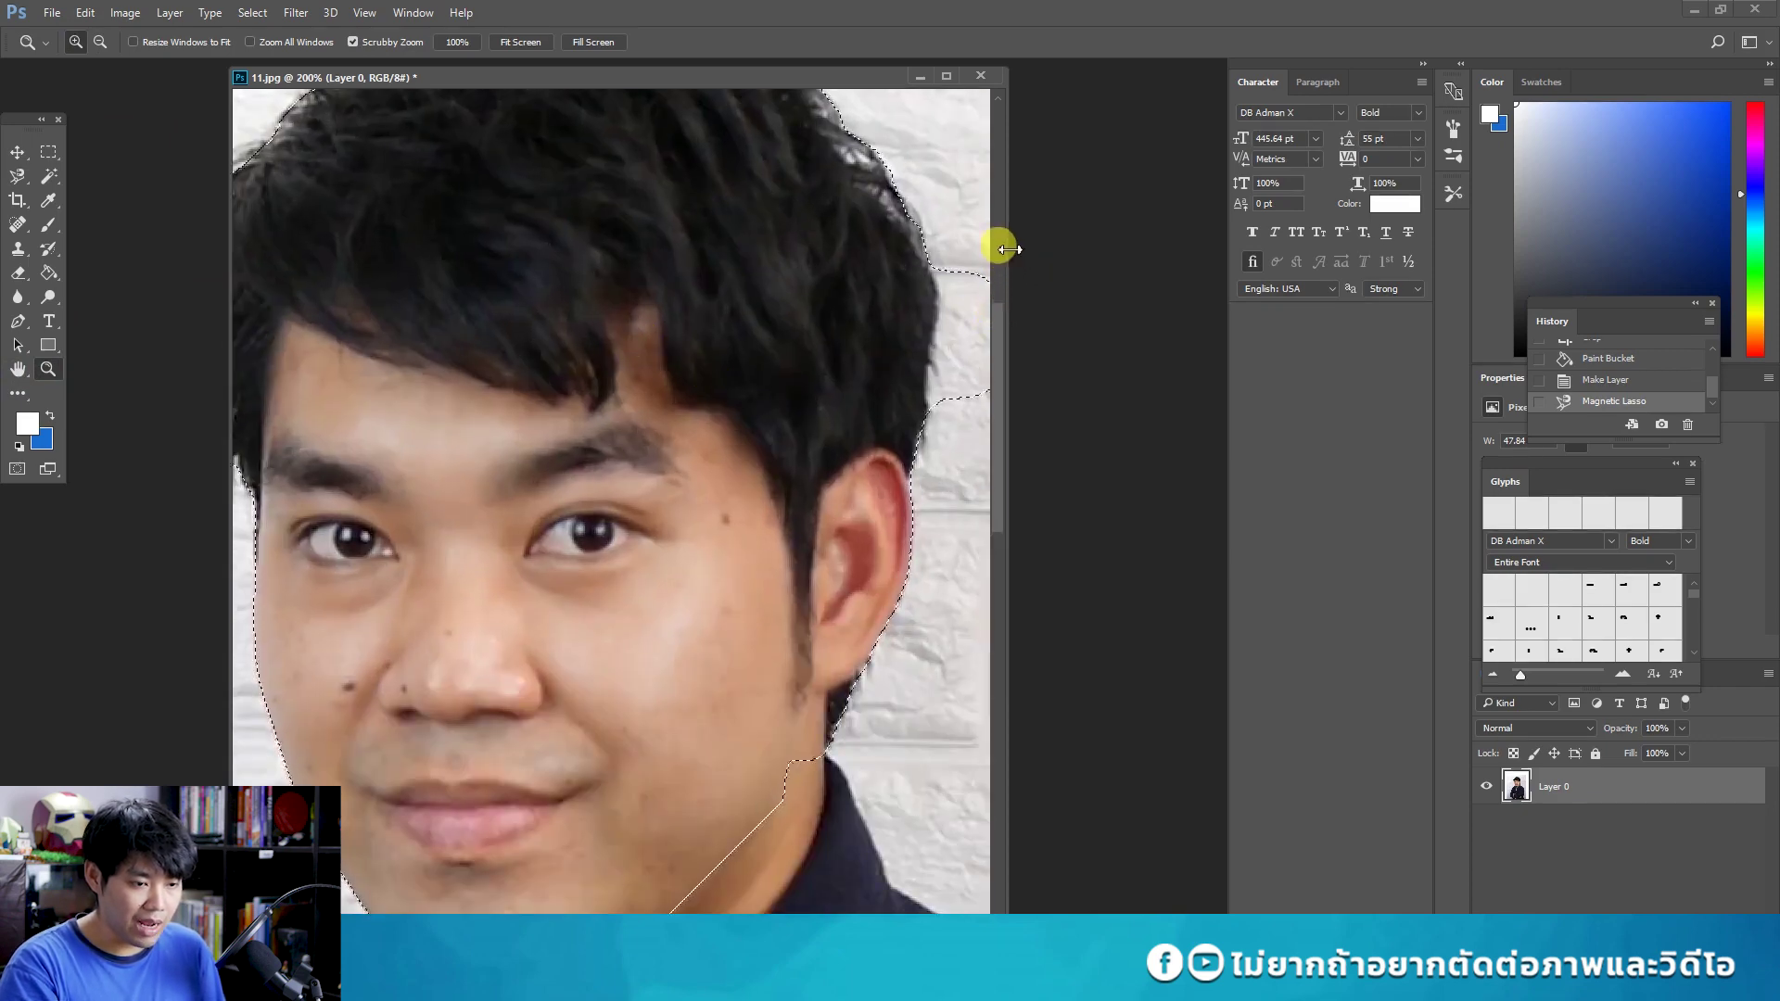
{"action": "left_click_drag", "start_coordinate": [1005, 248], "coordinate": [1169, 248]}
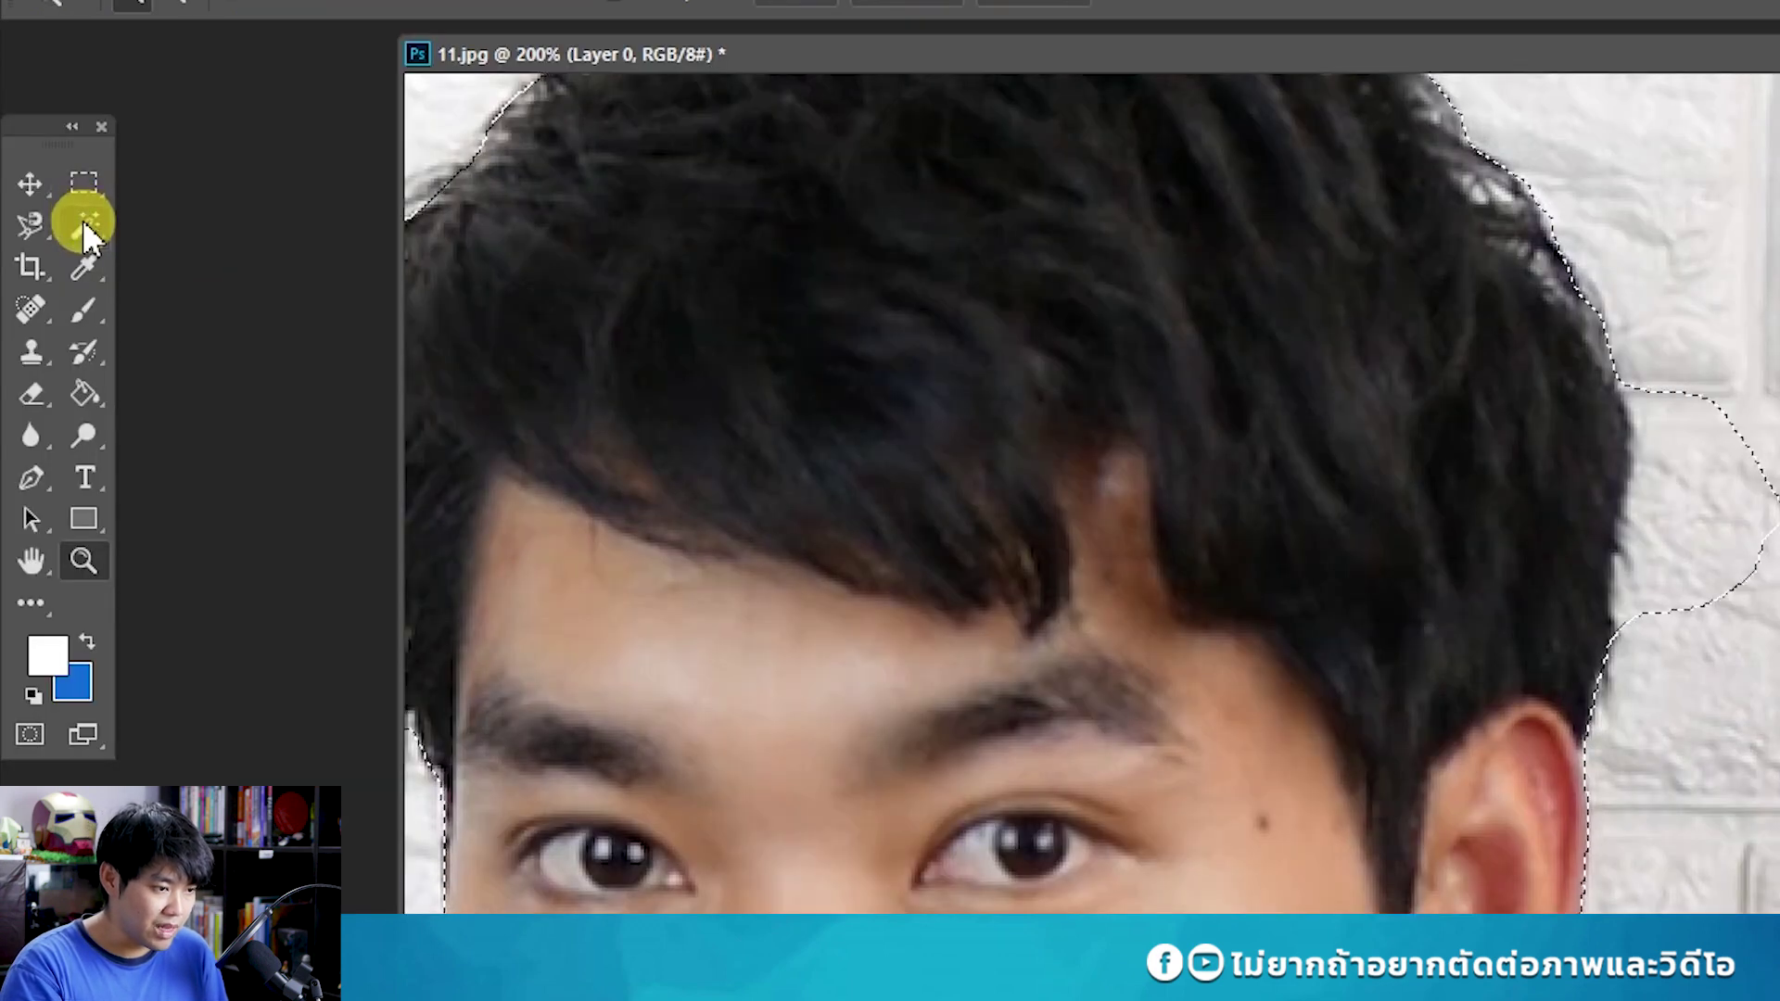
{"action": "left_click", "coordinate": [83, 224]}
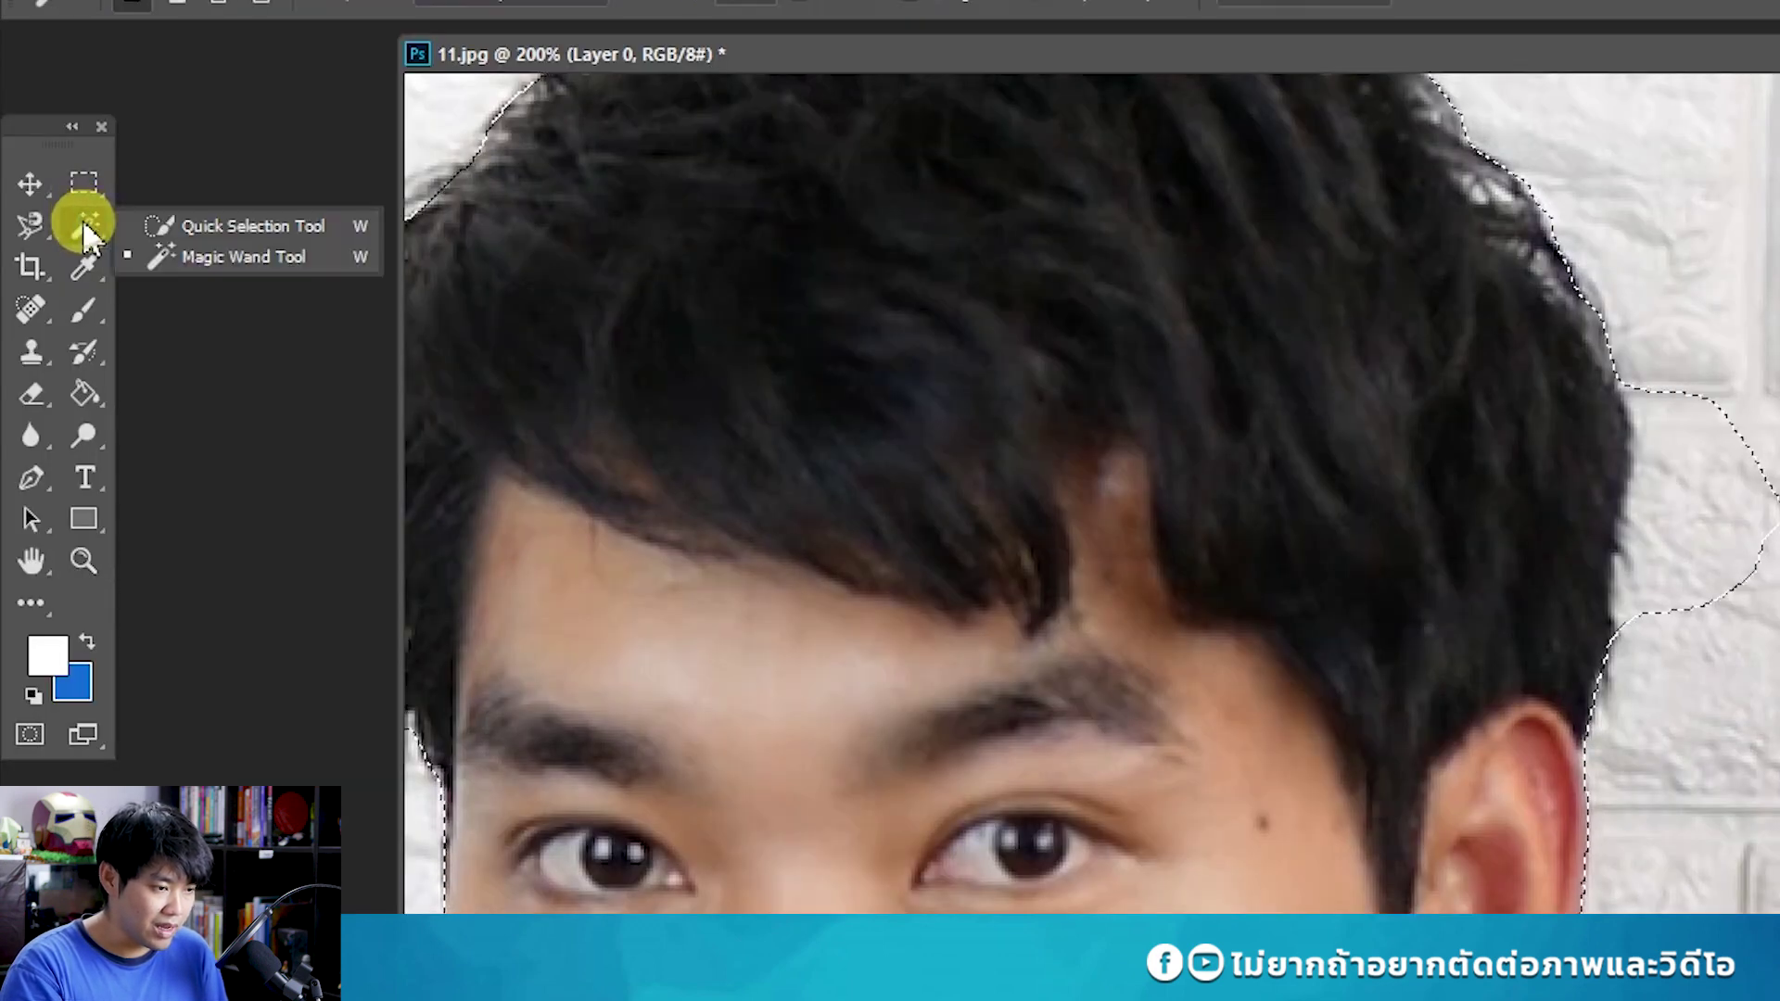
{"action": "left_click", "coordinate": [243, 232]}
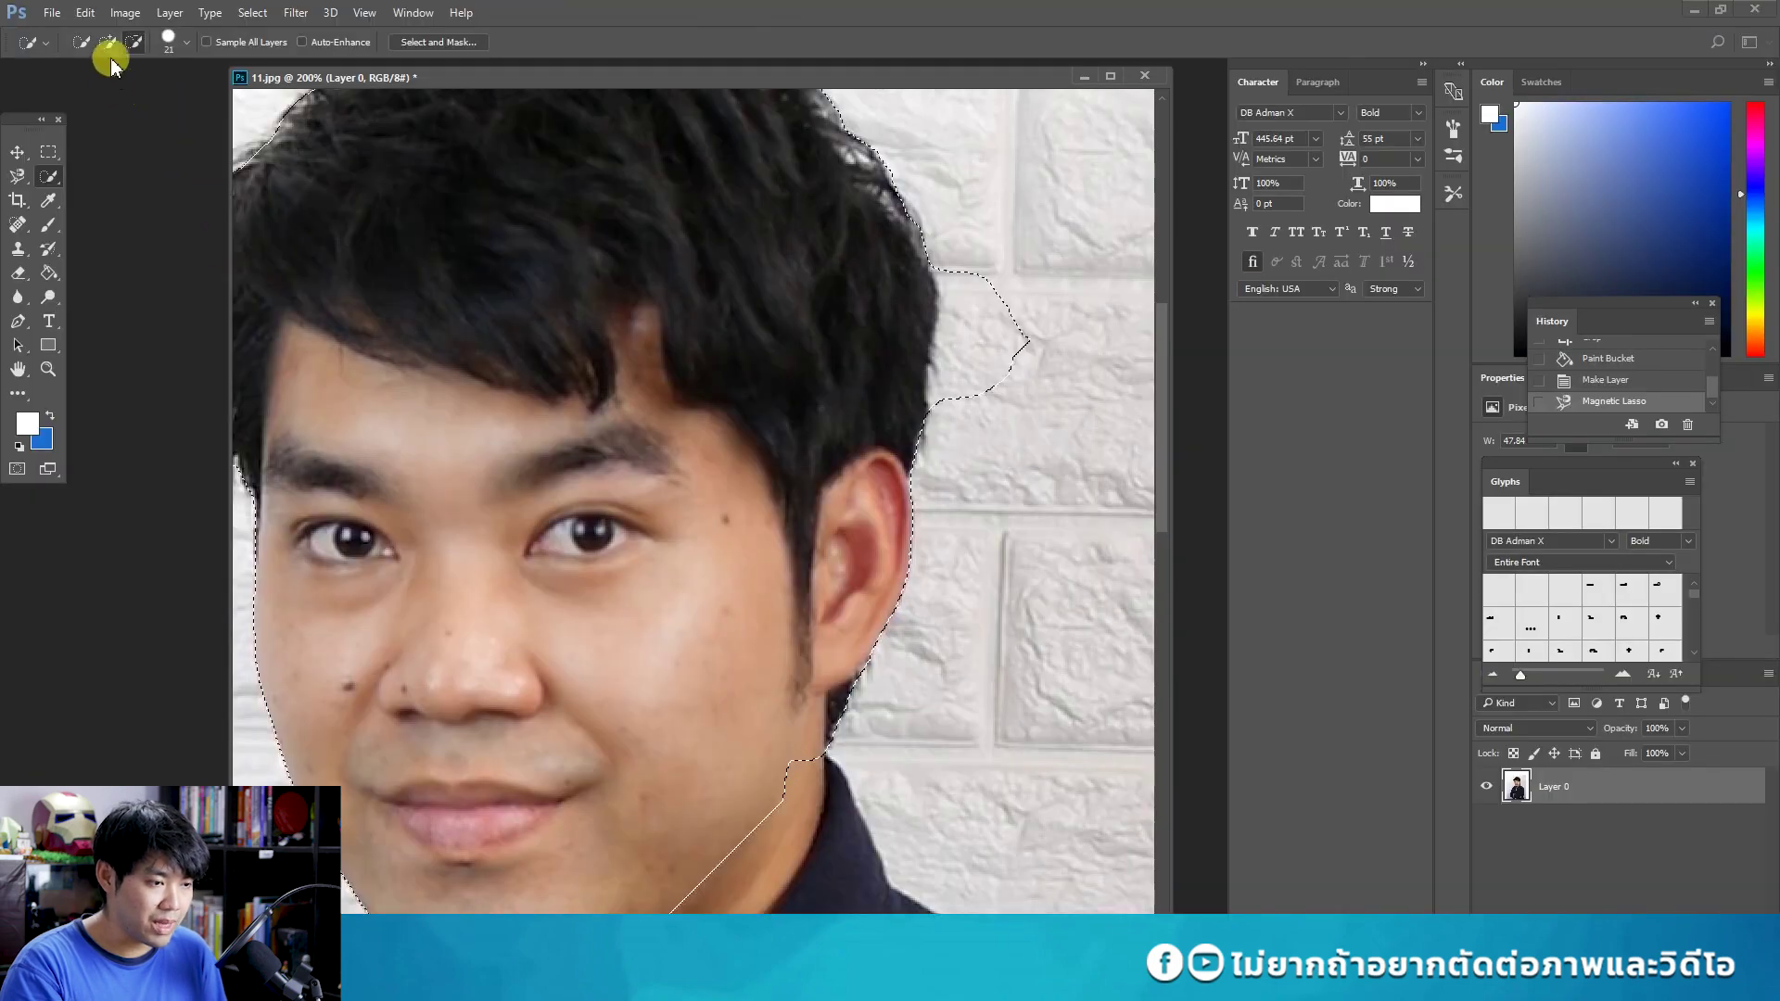
{"action": "left_click", "coordinate": [107, 43]}
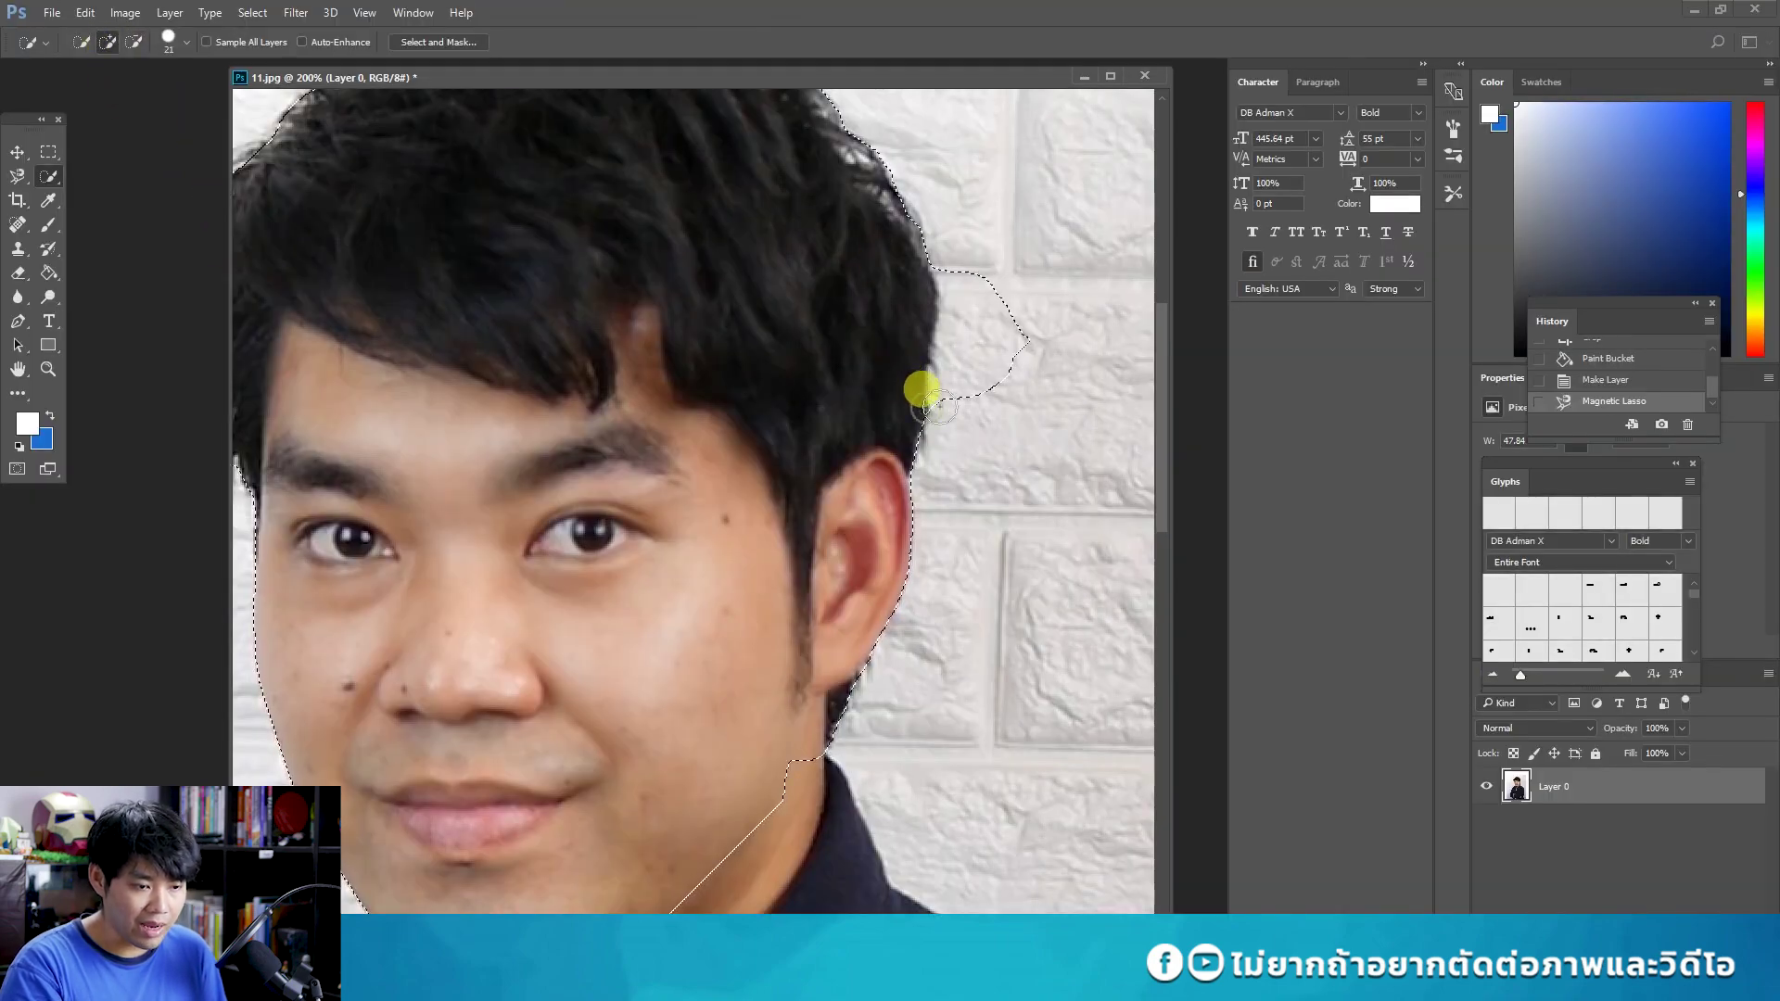
{"action": "left_click_drag", "start_coordinate": [921, 405], "coordinate": [969, 394]}
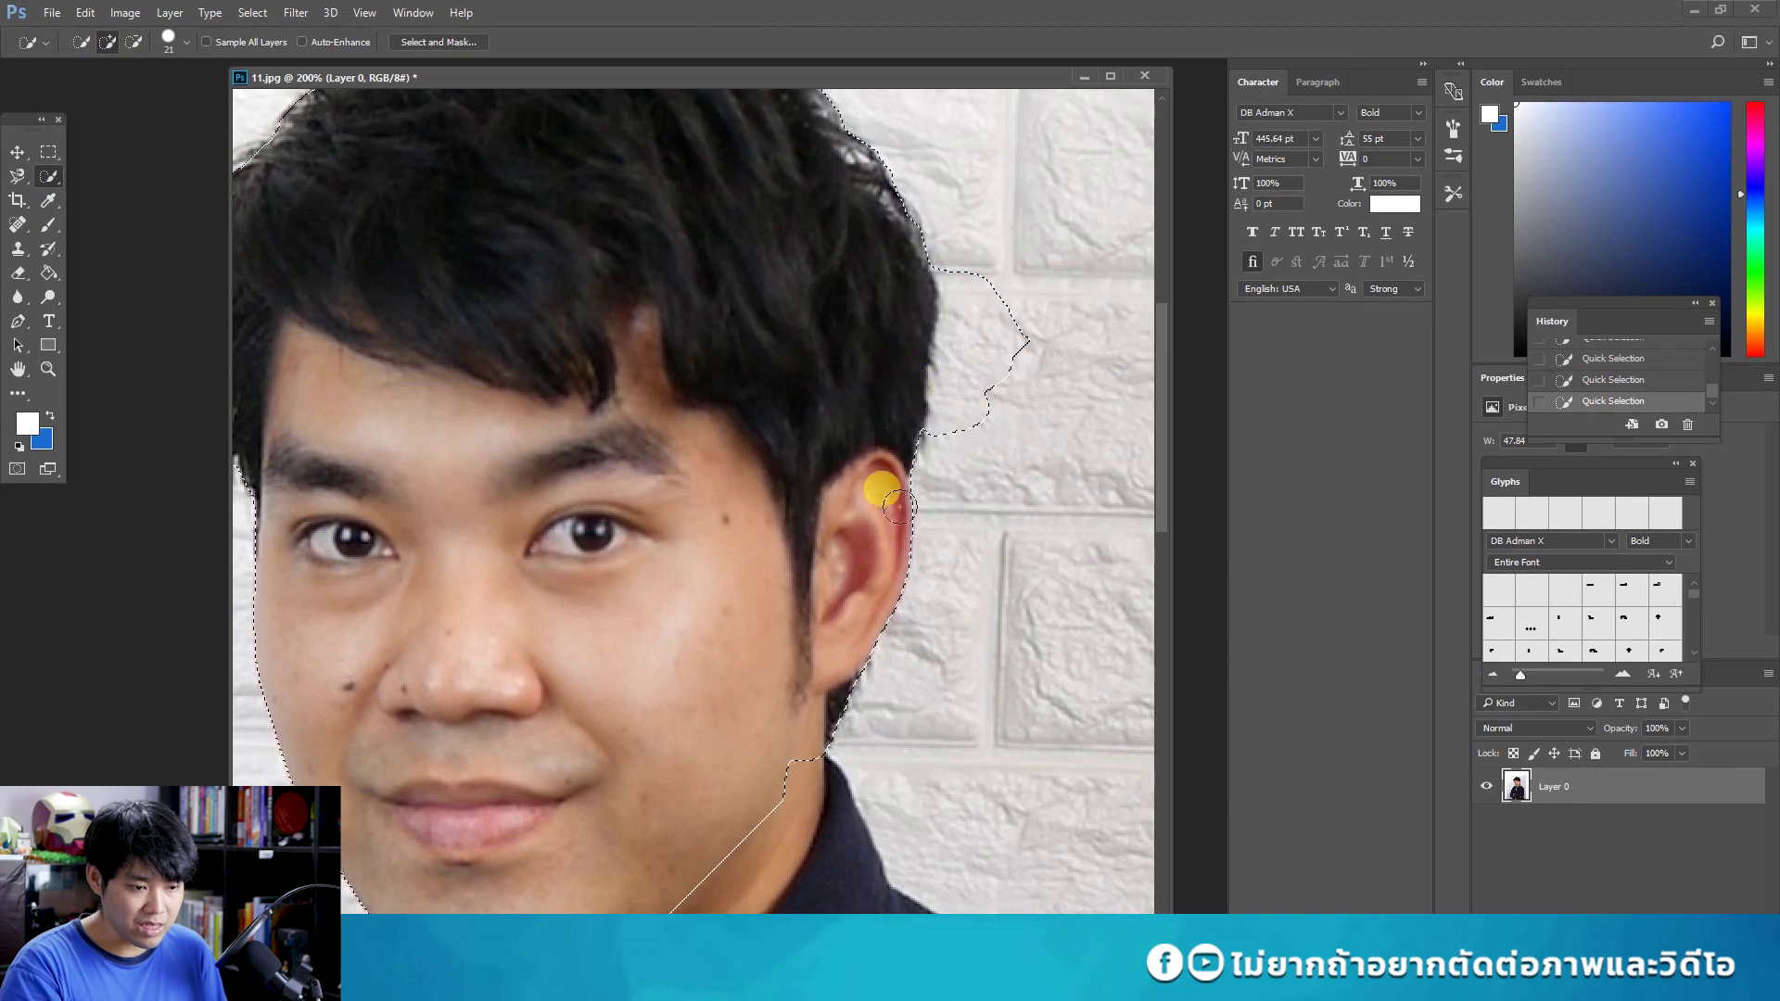
{"action": "mouse_move", "coordinate": [845, 647]}
{"action": "left_mouse_down"}
{"action": "mouse_move", "coordinate": [786, 763]}
{"action": "mouse_move", "coordinate": [755, 764]}
{"action": "left_mouse_up"}
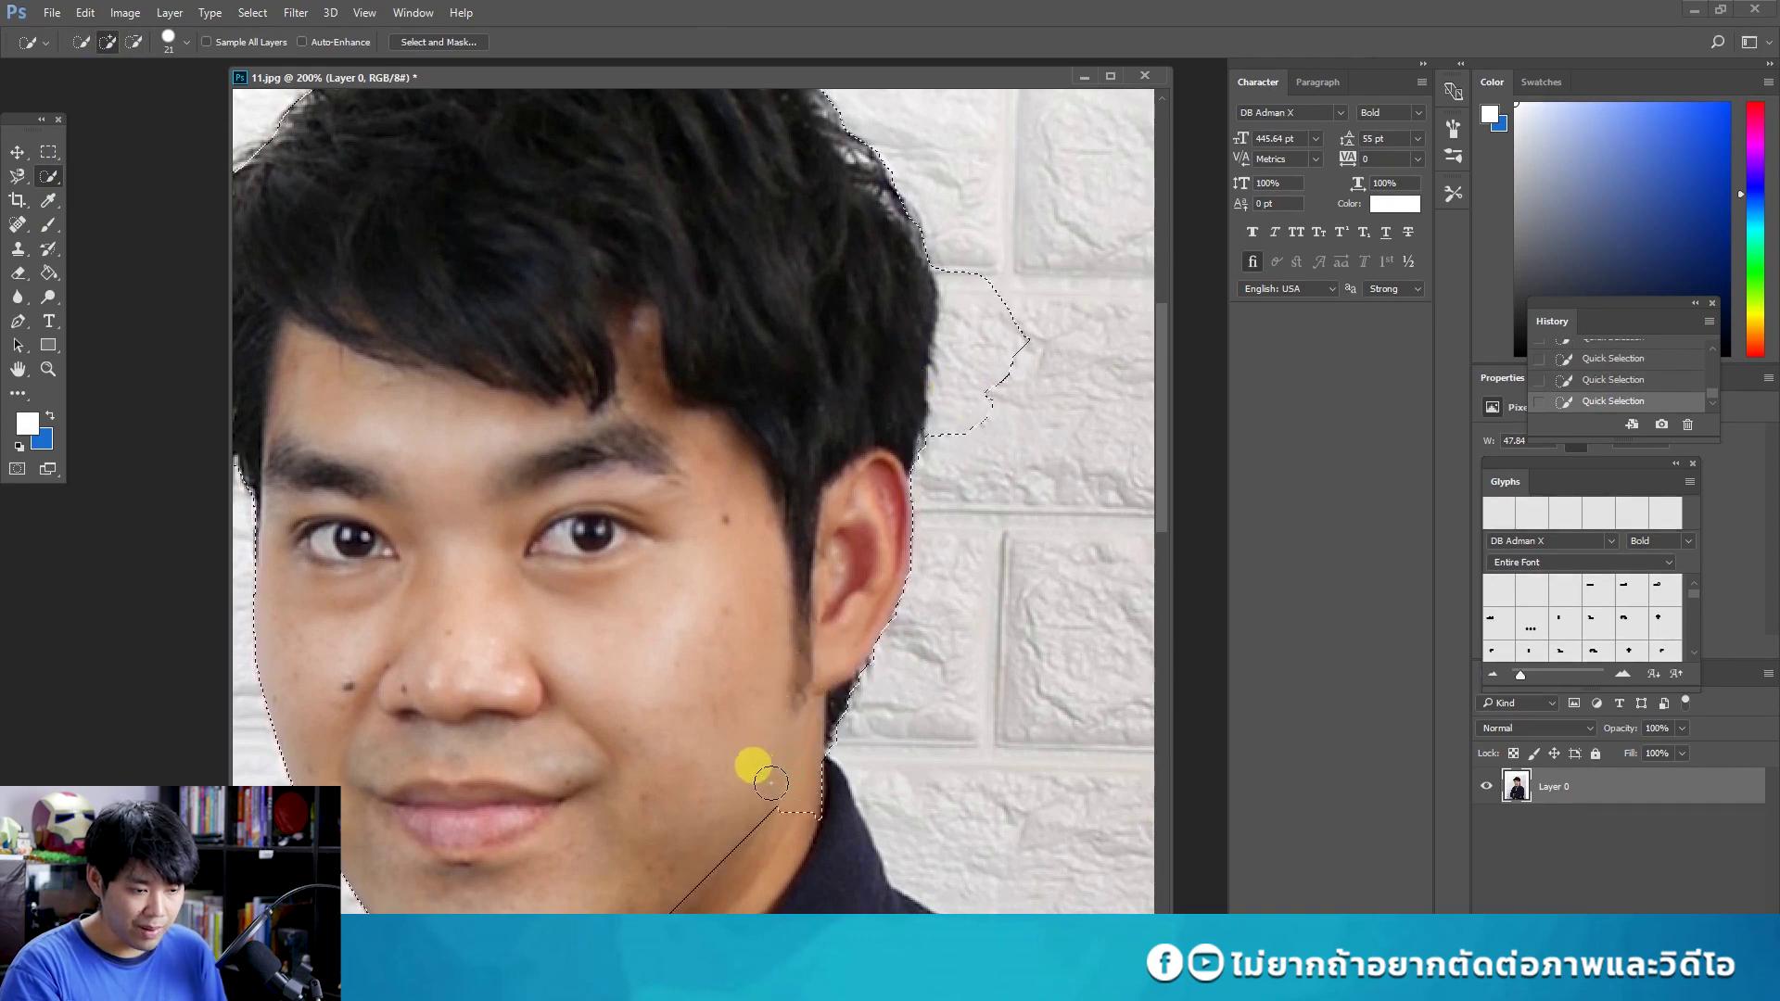
Shrink the brush and subtract the brick-wall bulge and background near the ear.
{"action": "left_click", "coordinate": [134, 43]}
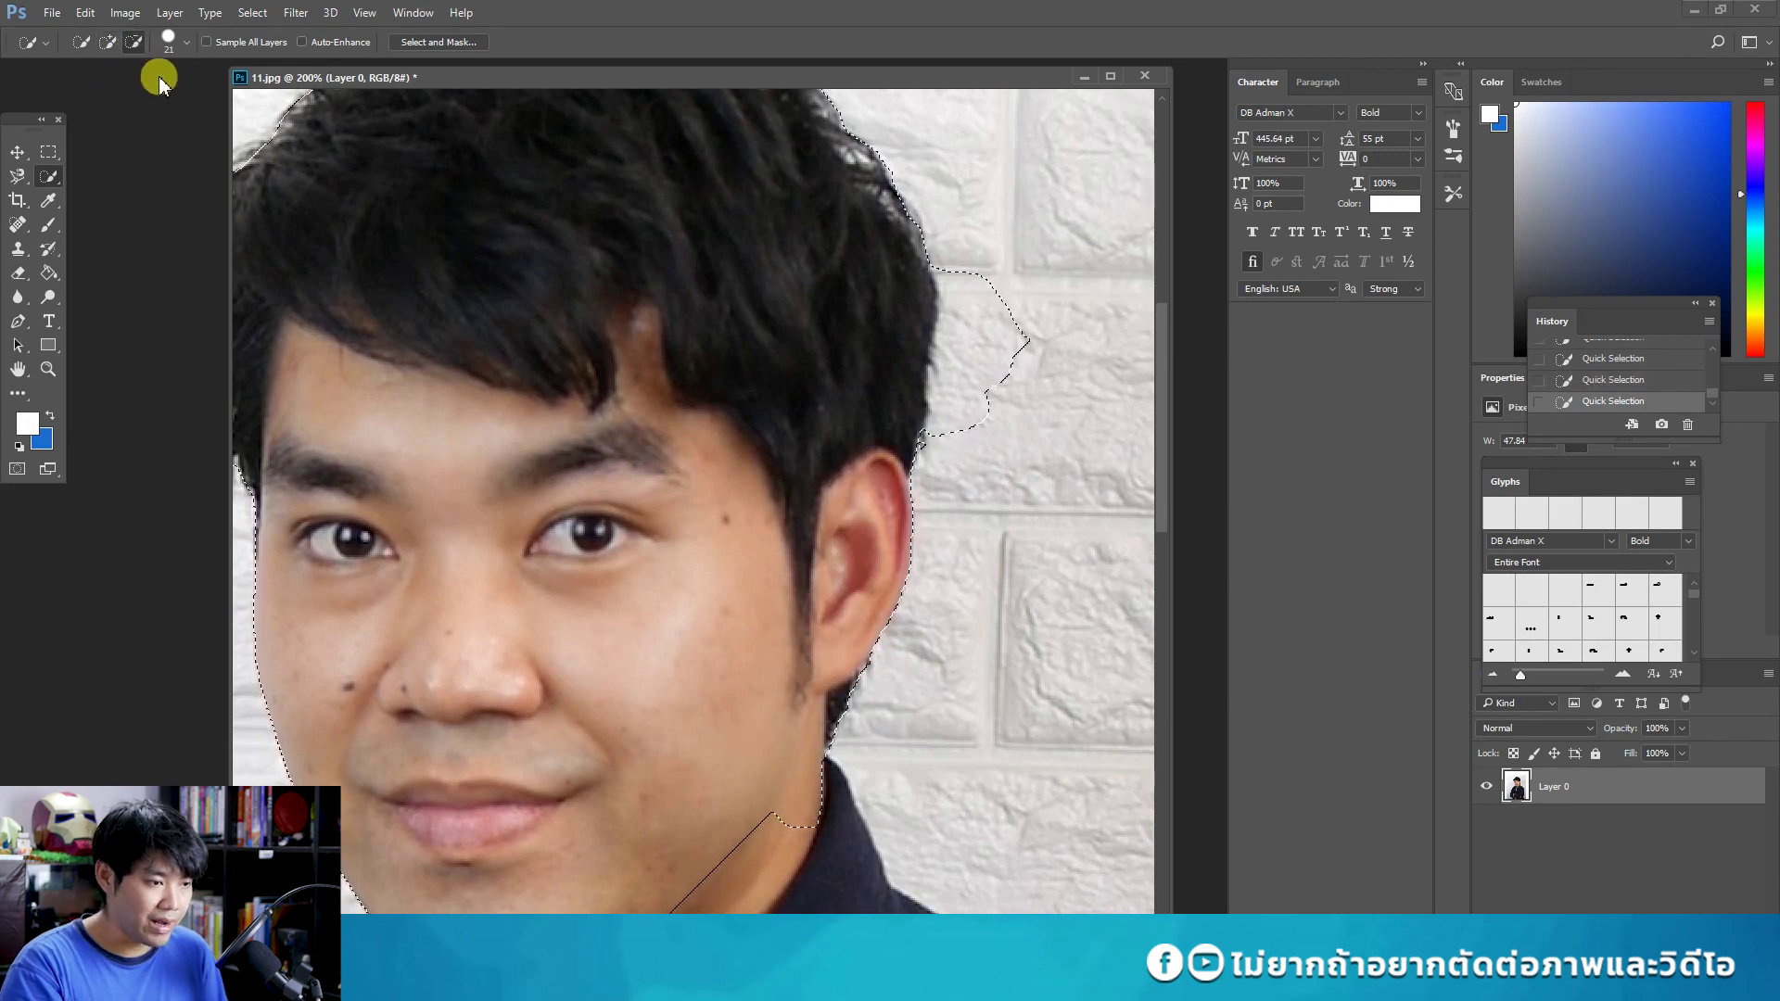
{"action": "mouse_move", "coordinate": [1052, 429]}
{"action": "left_mouse_down"}
{"action": "mouse_move", "coordinate": [997, 394]}
{"action": "mouse_move", "coordinate": [1020, 339]}
{"action": "left_mouse_up"}
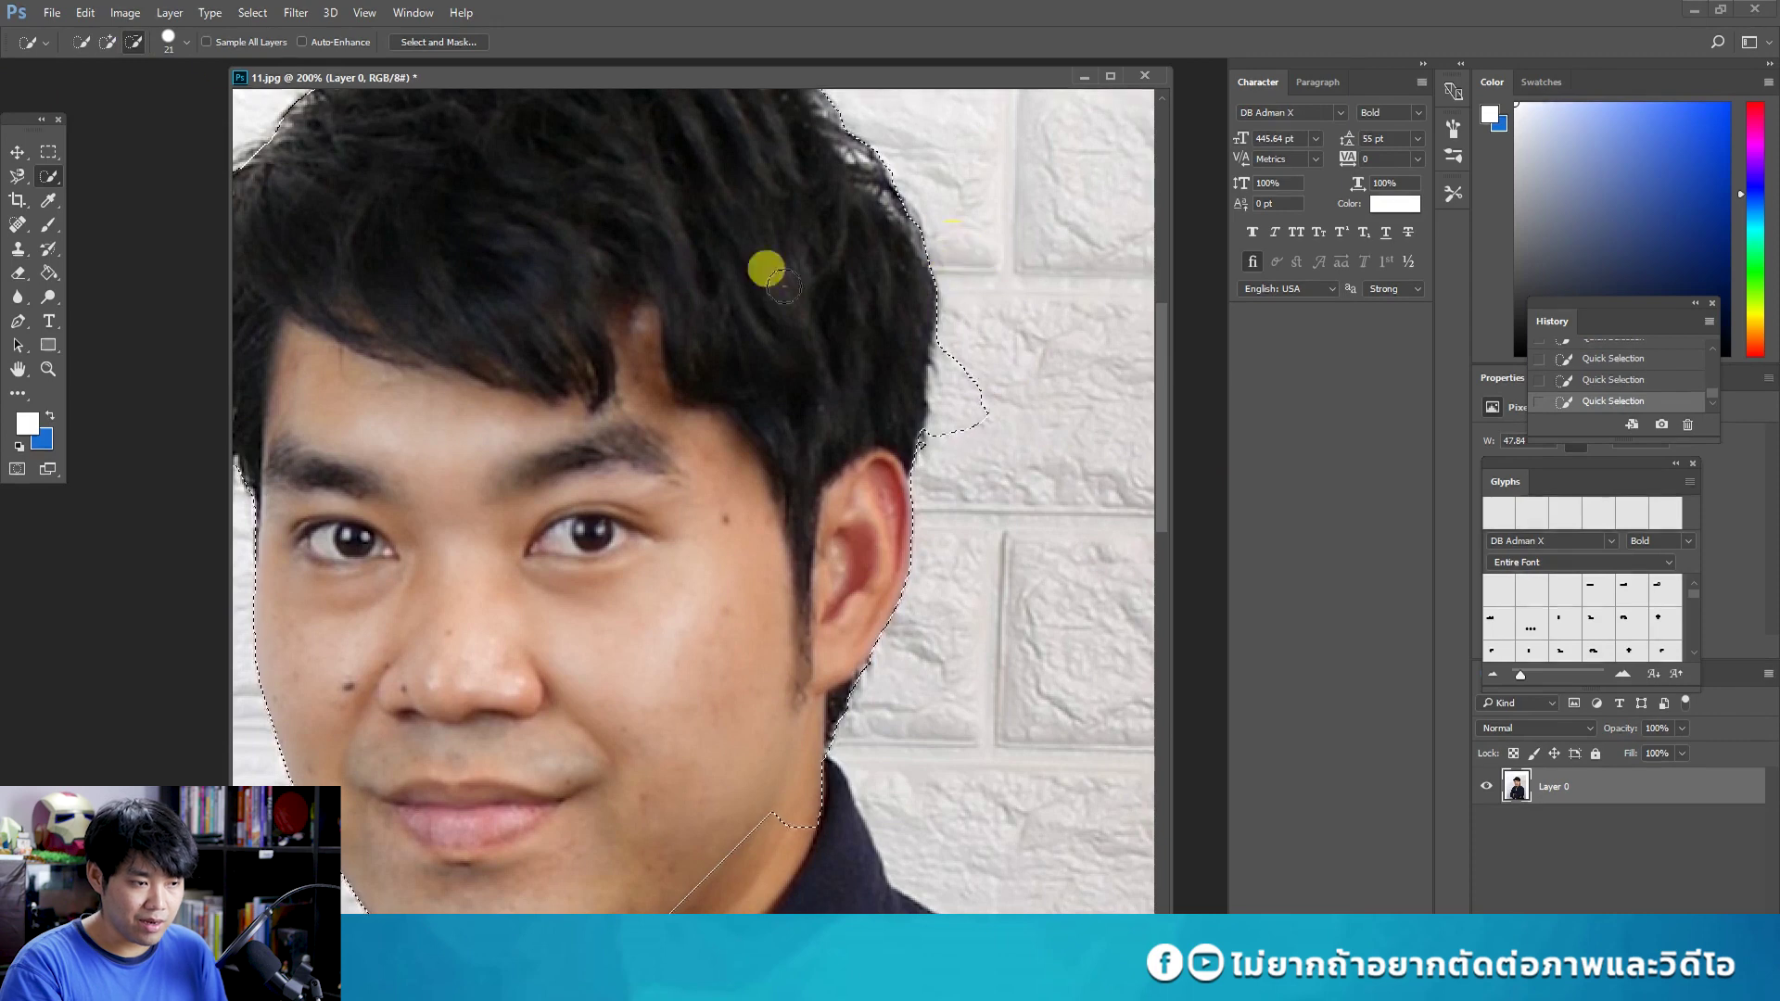
{"action": "left_click", "coordinate": [172, 43]}
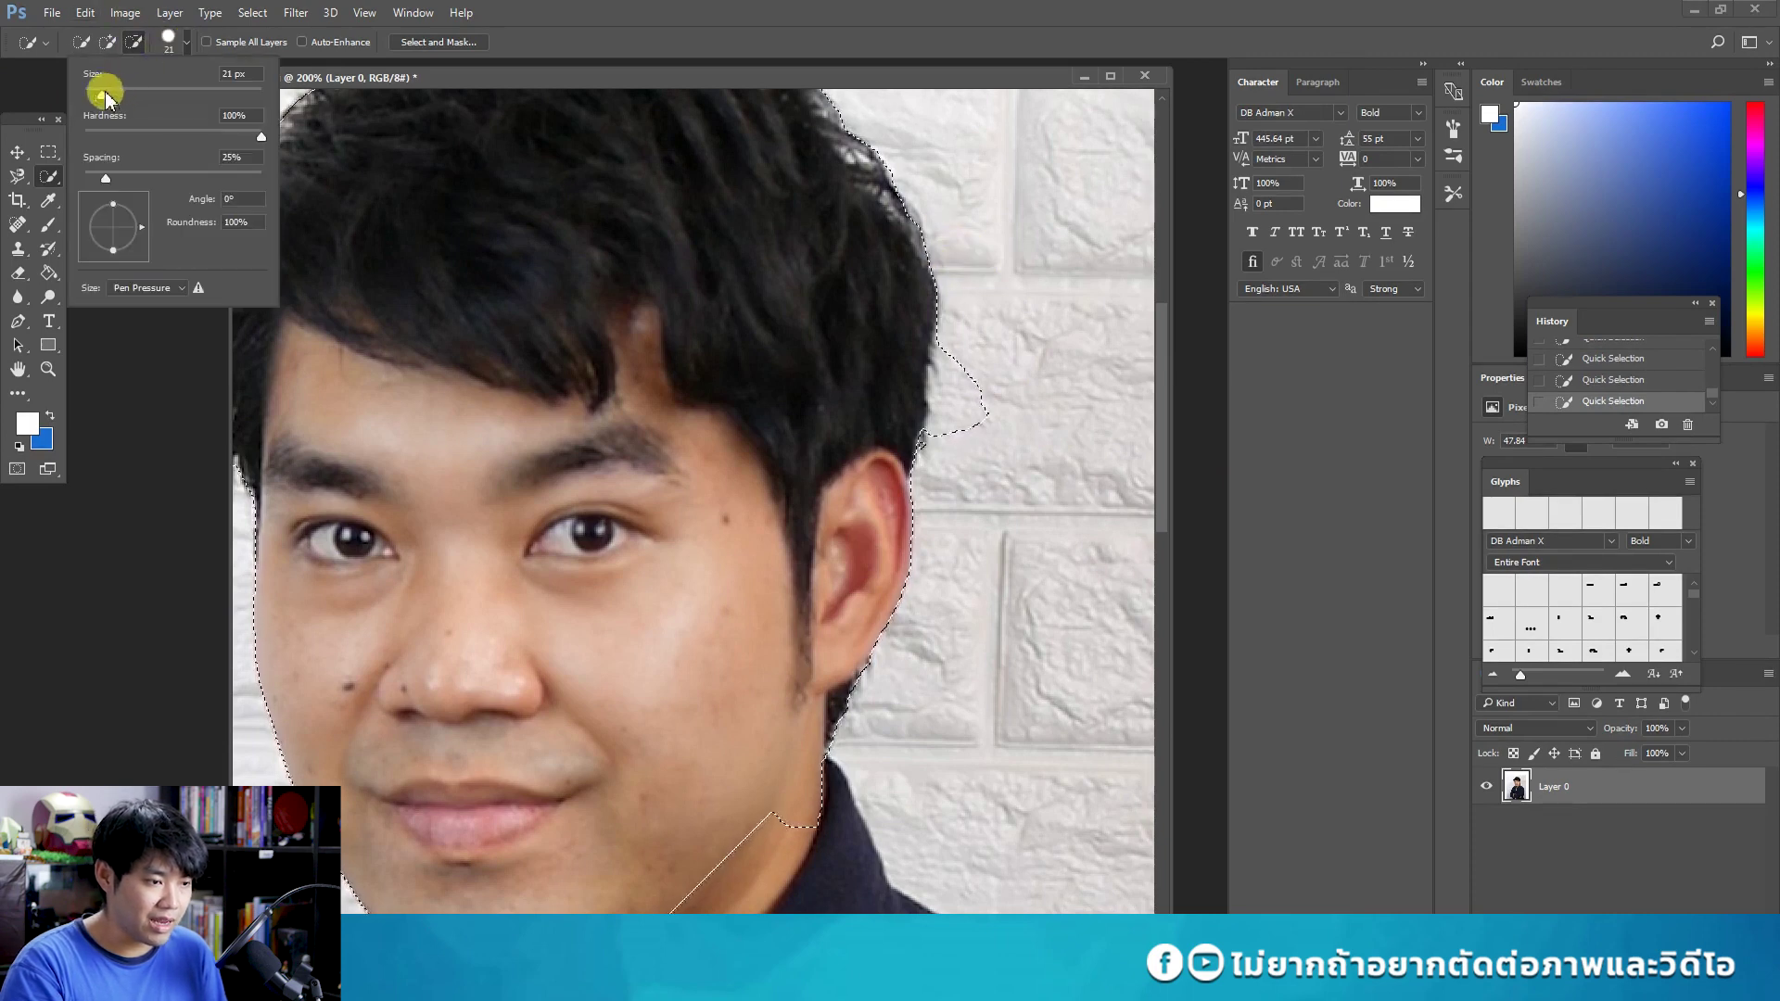
{"action": "mouse_move", "coordinate": [102, 95]}
{"action": "left_mouse_down"}
{"action": "mouse_move", "coordinate": [134, 95]}
{"action": "mouse_move", "coordinate": [96, 96]}
{"action": "left_mouse_up"}
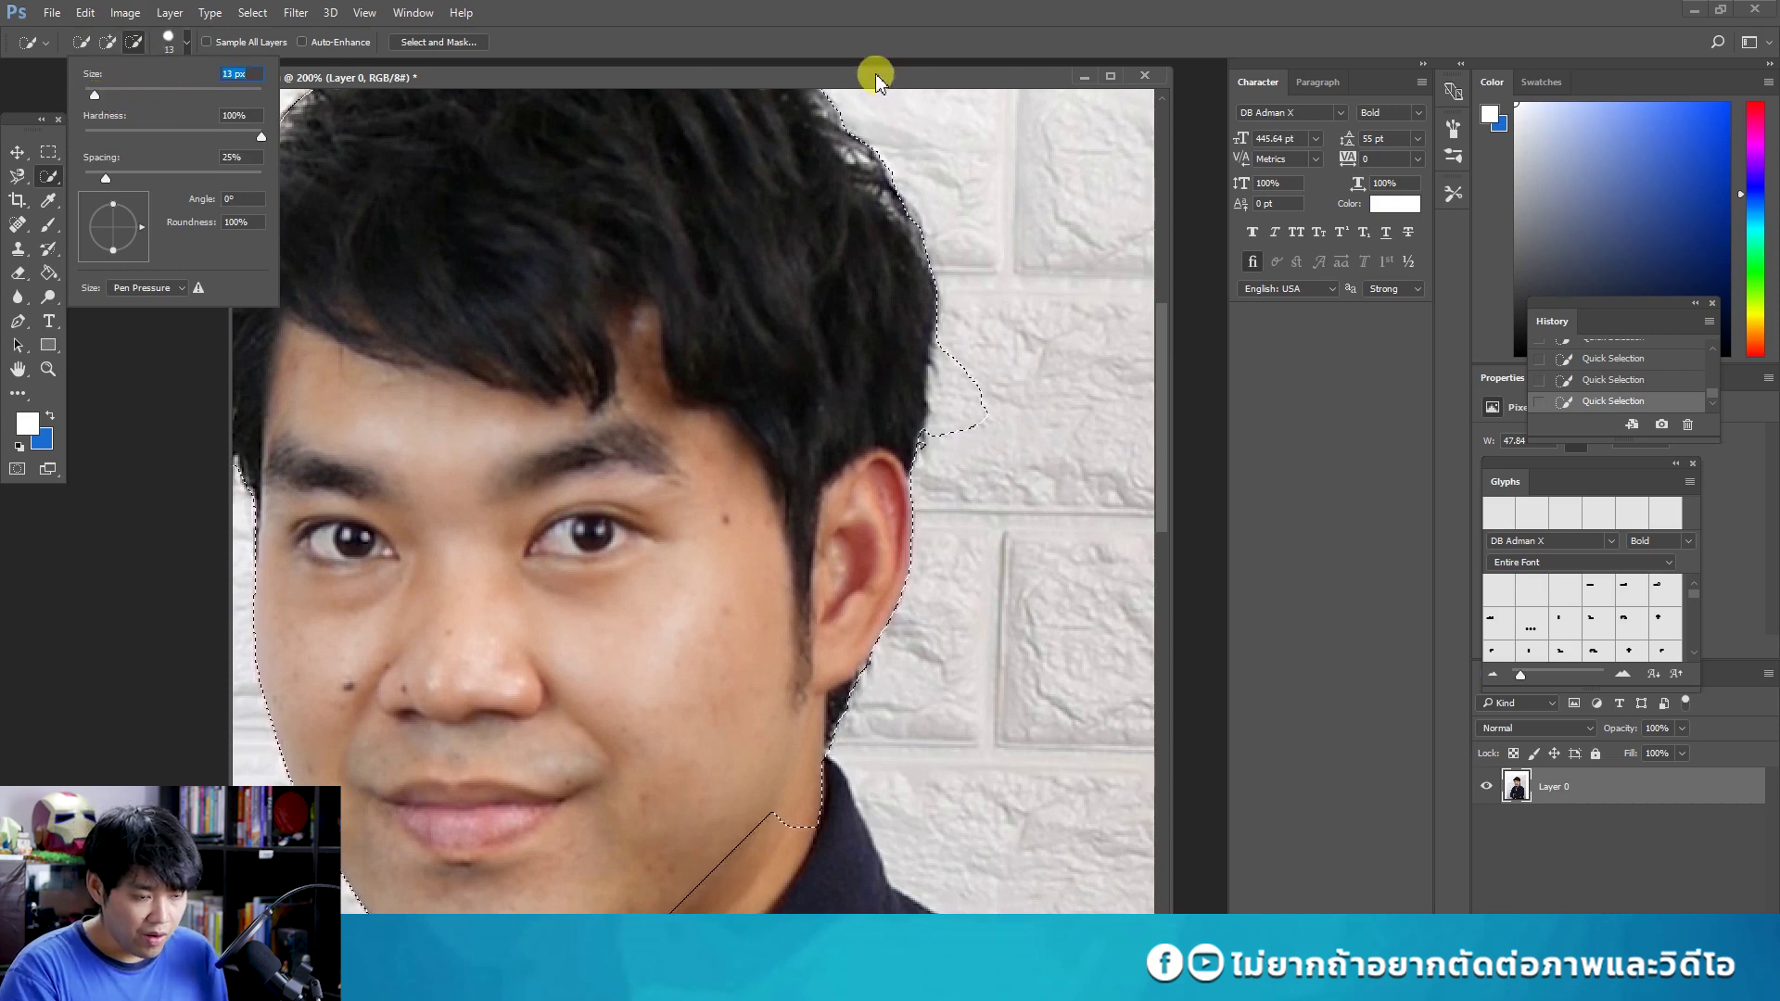
{"action": "left_click", "coordinate": [878, 79]}
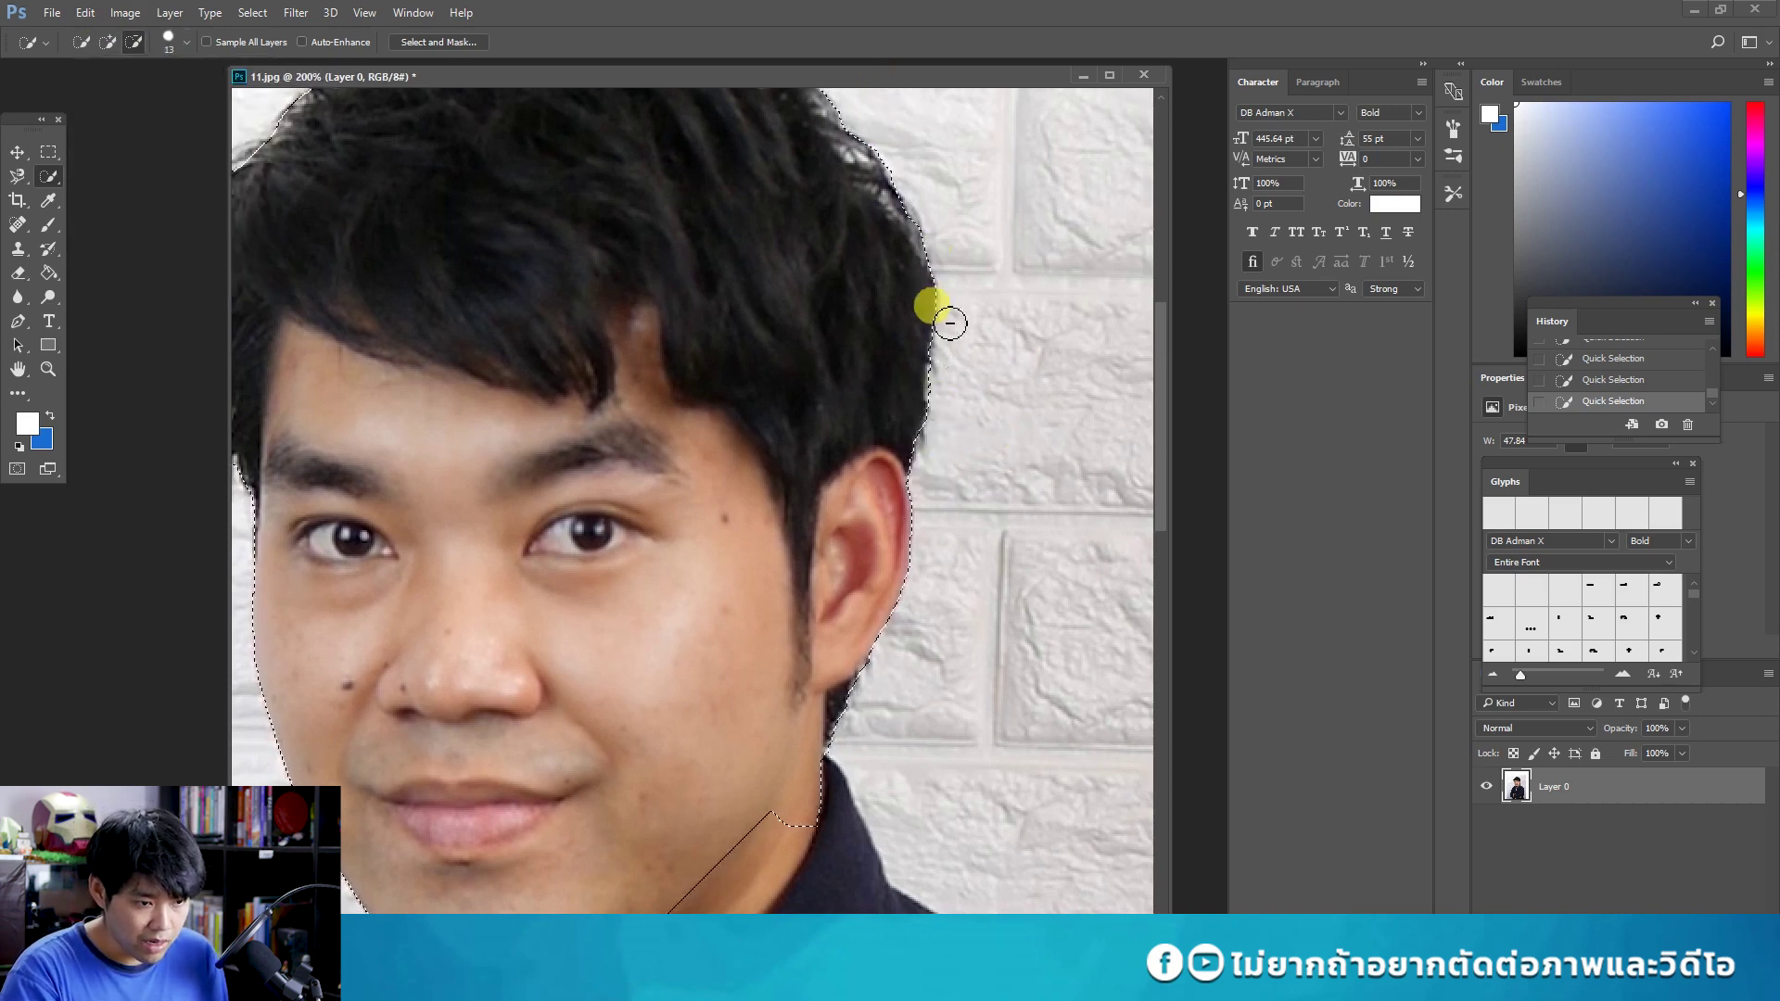
{"action": "left_click_drag", "start_coordinate": [882, 521], "coordinate": [886, 518]}
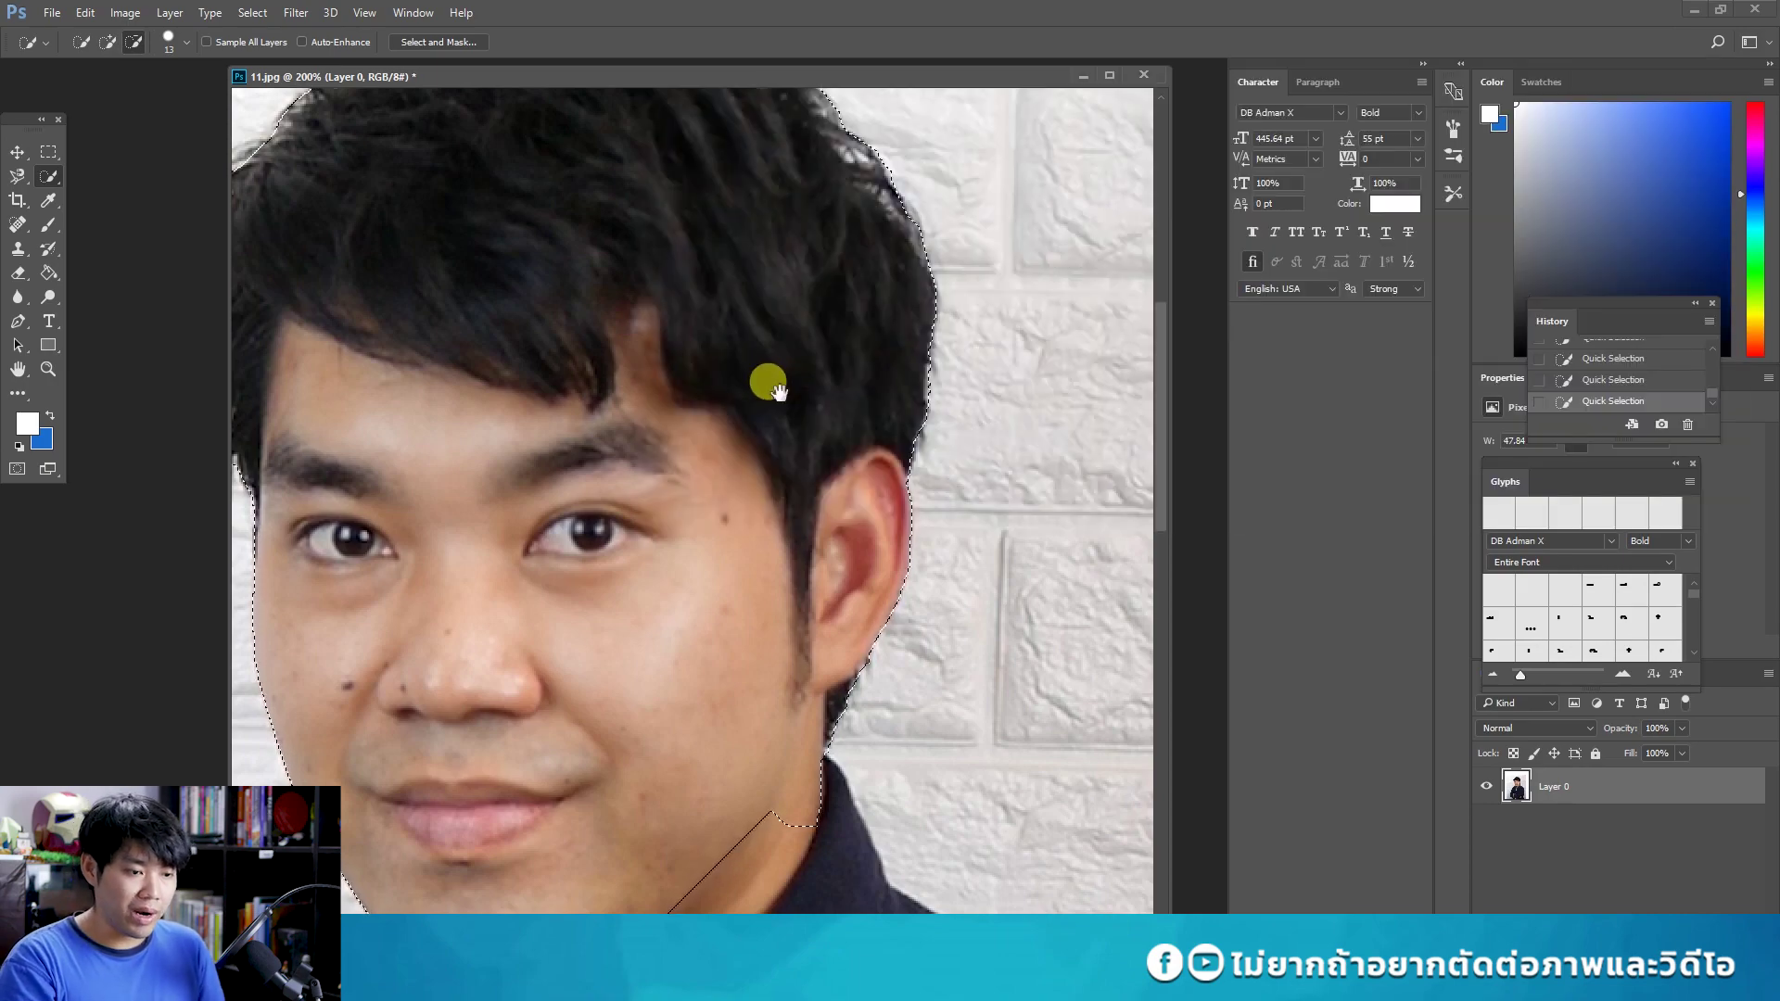
Trim the neck out so the selection's lower edge follows the jaw and chin.
{"action": "mouse_move", "coordinate": [696, 417]}
{"action": "left_mouse_down"}
{"action": "mouse_move", "coordinate": [914, 290]}
{"action": "mouse_move", "coordinate": [576, 517]}
{"action": "mouse_move", "coordinate": [695, 414]}
{"action": "mouse_move", "coordinate": [696, 357]}
{"action": "mouse_move", "coordinate": [676, 410]}
{"action": "left_mouse_up"}
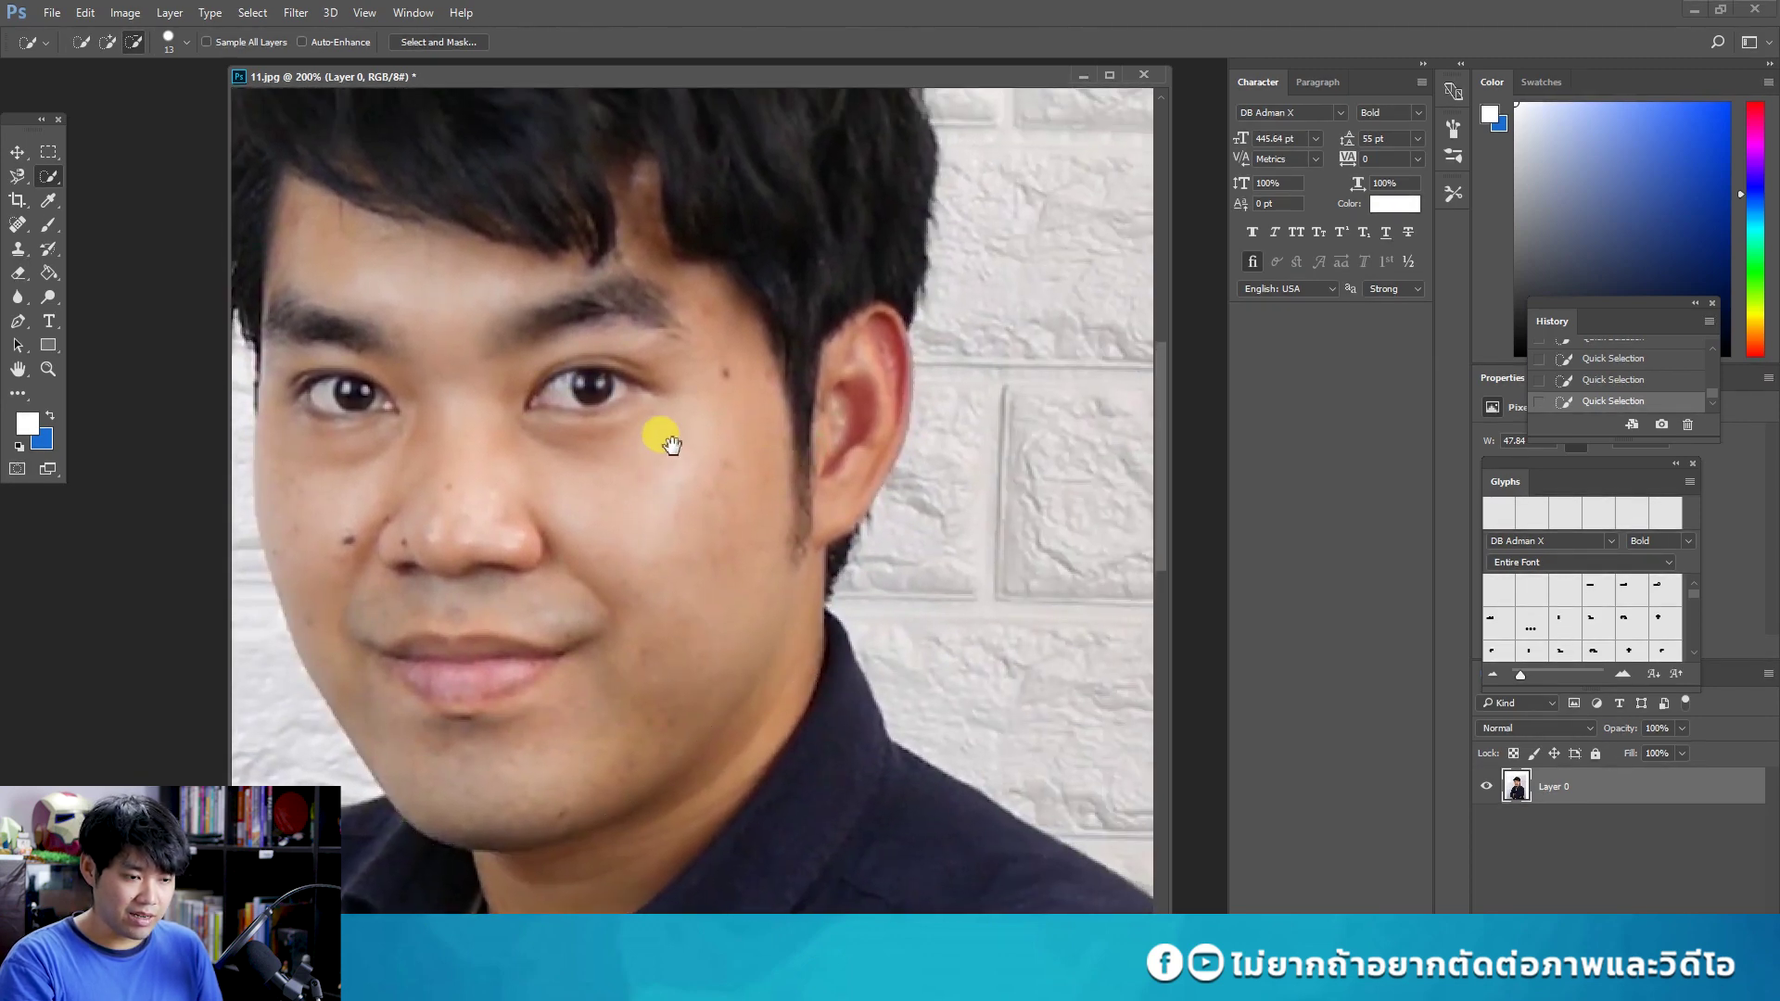
{"action": "mouse_move", "coordinate": [755, 608]}
{"action": "left_mouse_down"}
{"action": "mouse_move", "coordinate": [817, 665]}
{"action": "mouse_move", "coordinate": [932, 567]}
{"action": "left_mouse_up"}
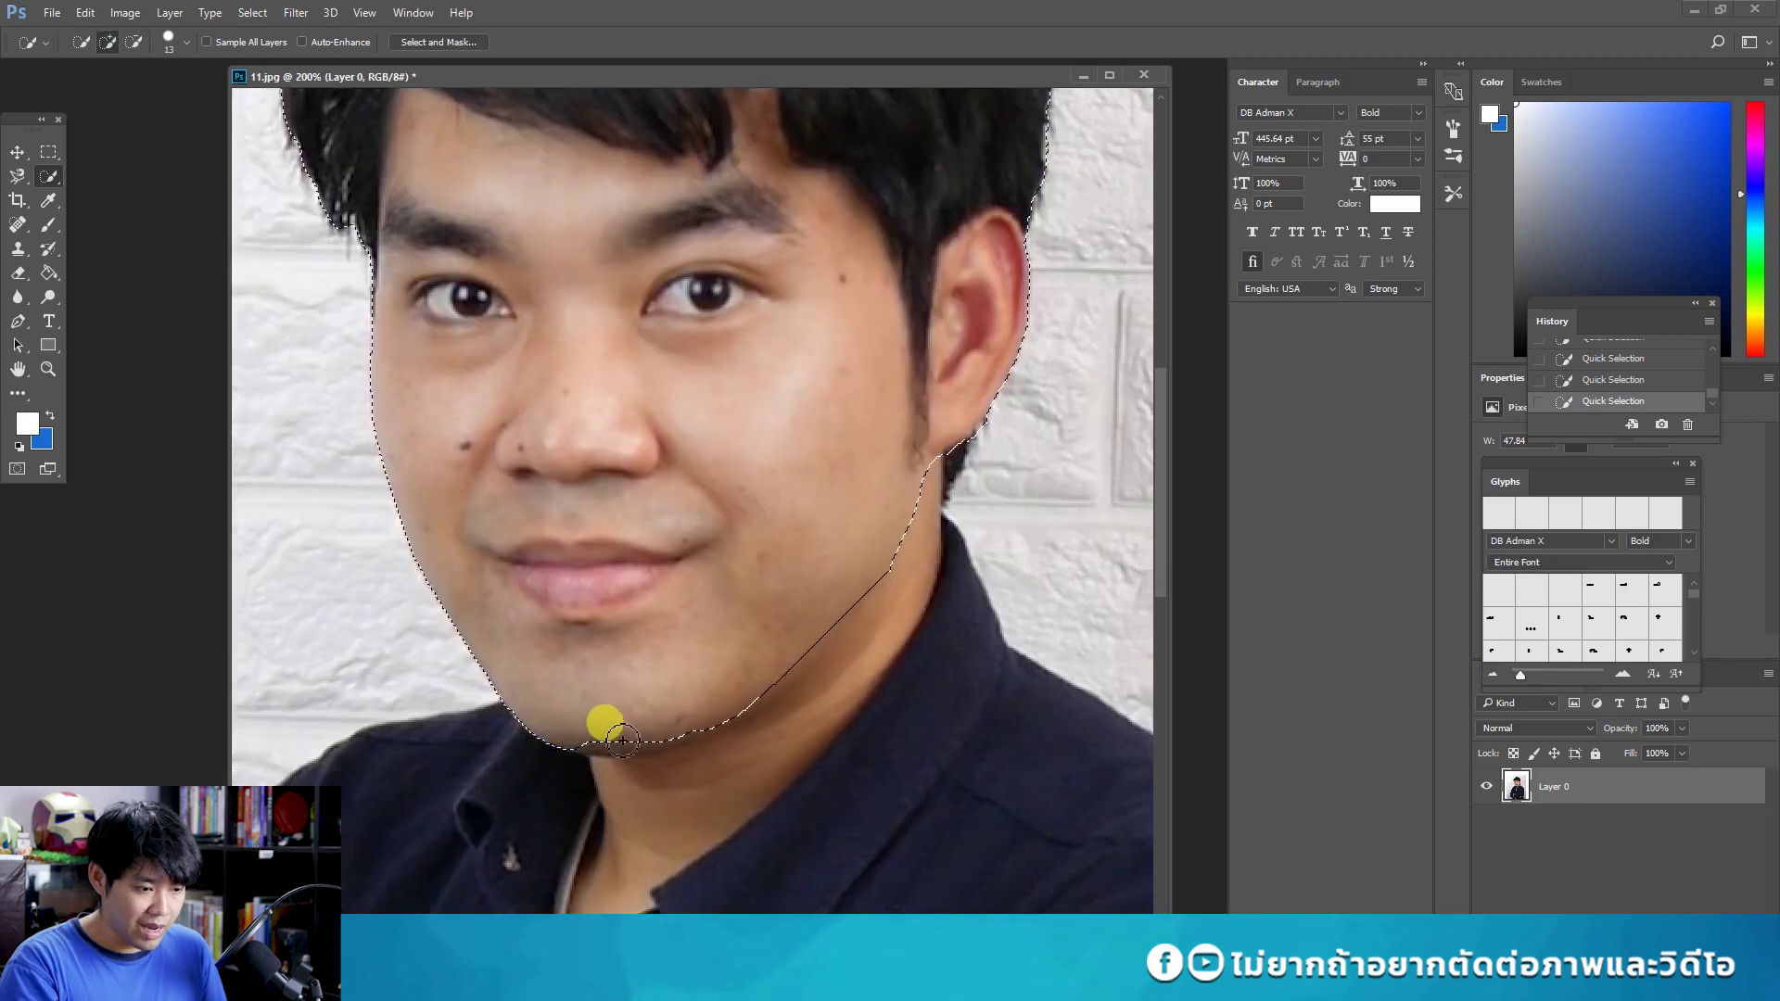
{"action": "mouse_move", "coordinate": [604, 723]}
{"action": "left_mouse_down"}
{"action": "mouse_move", "coordinate": [582, 746]}
{"action": "mouse_move", "coordinate": [709, 728]}
{"action": "left_mouse_up"}
{"action": "left_click", "coordinate": [134, 41]}
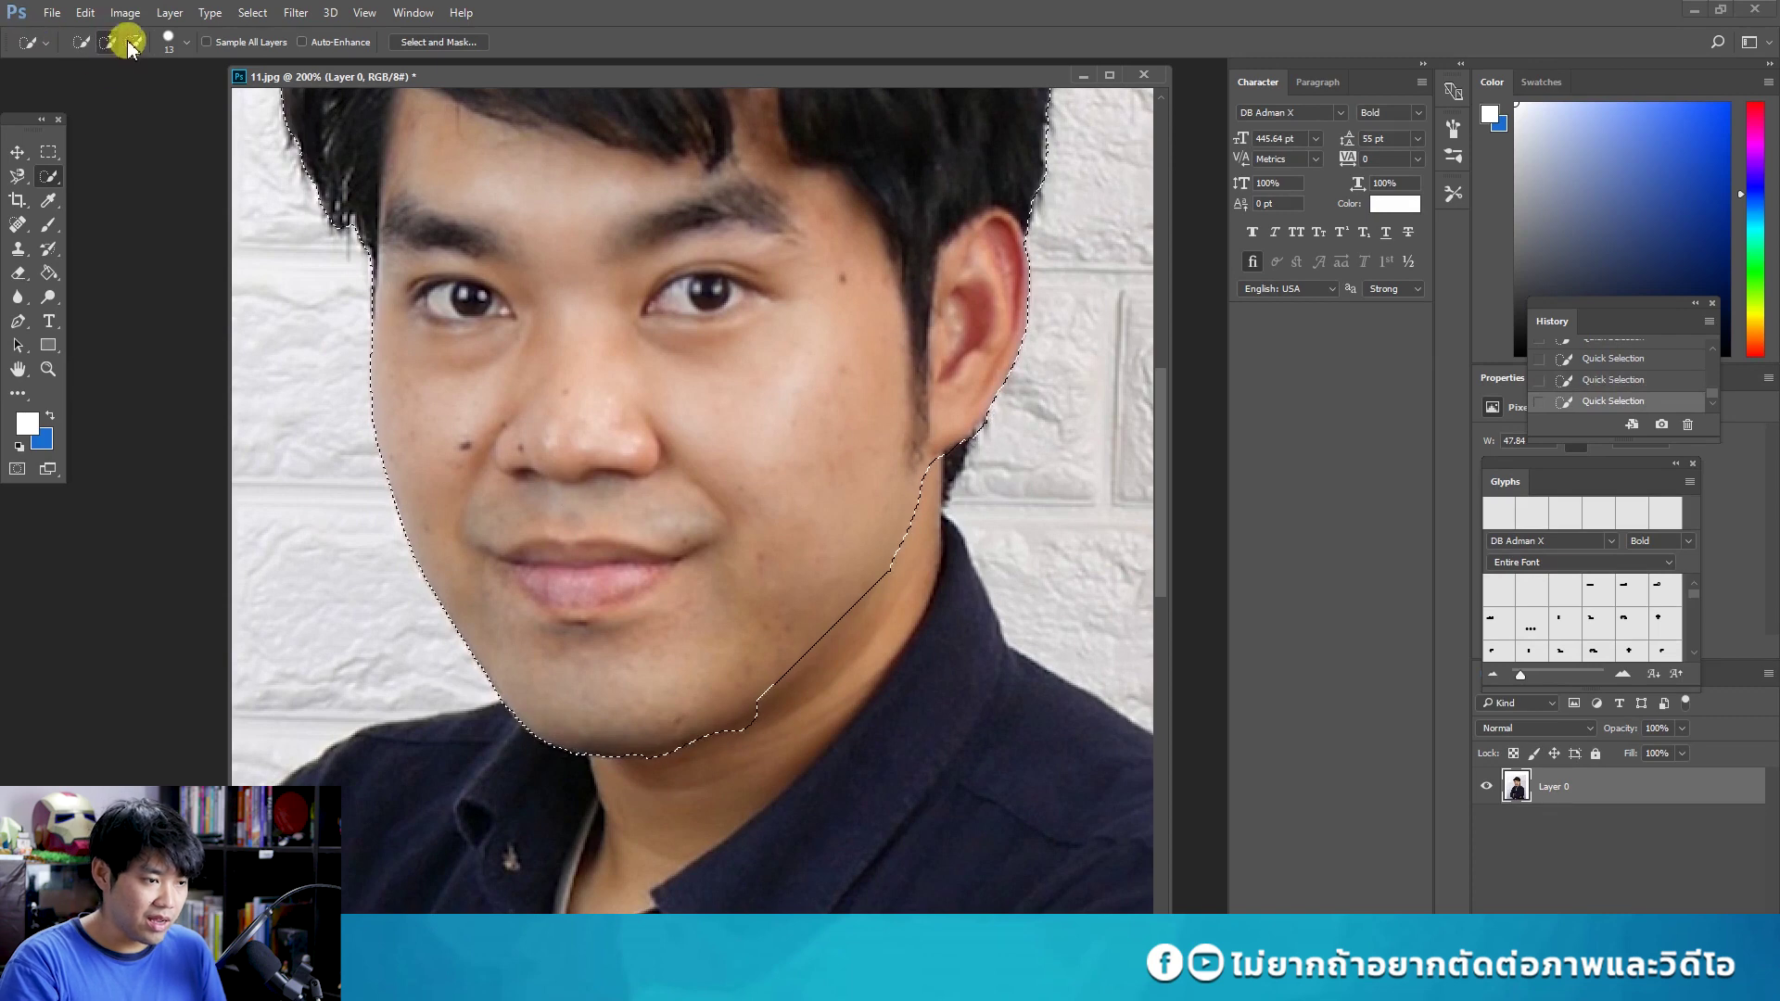
{"action": "left_click_drag", "start_coordinate": [771, 716], "coordinate": [732, 738]}
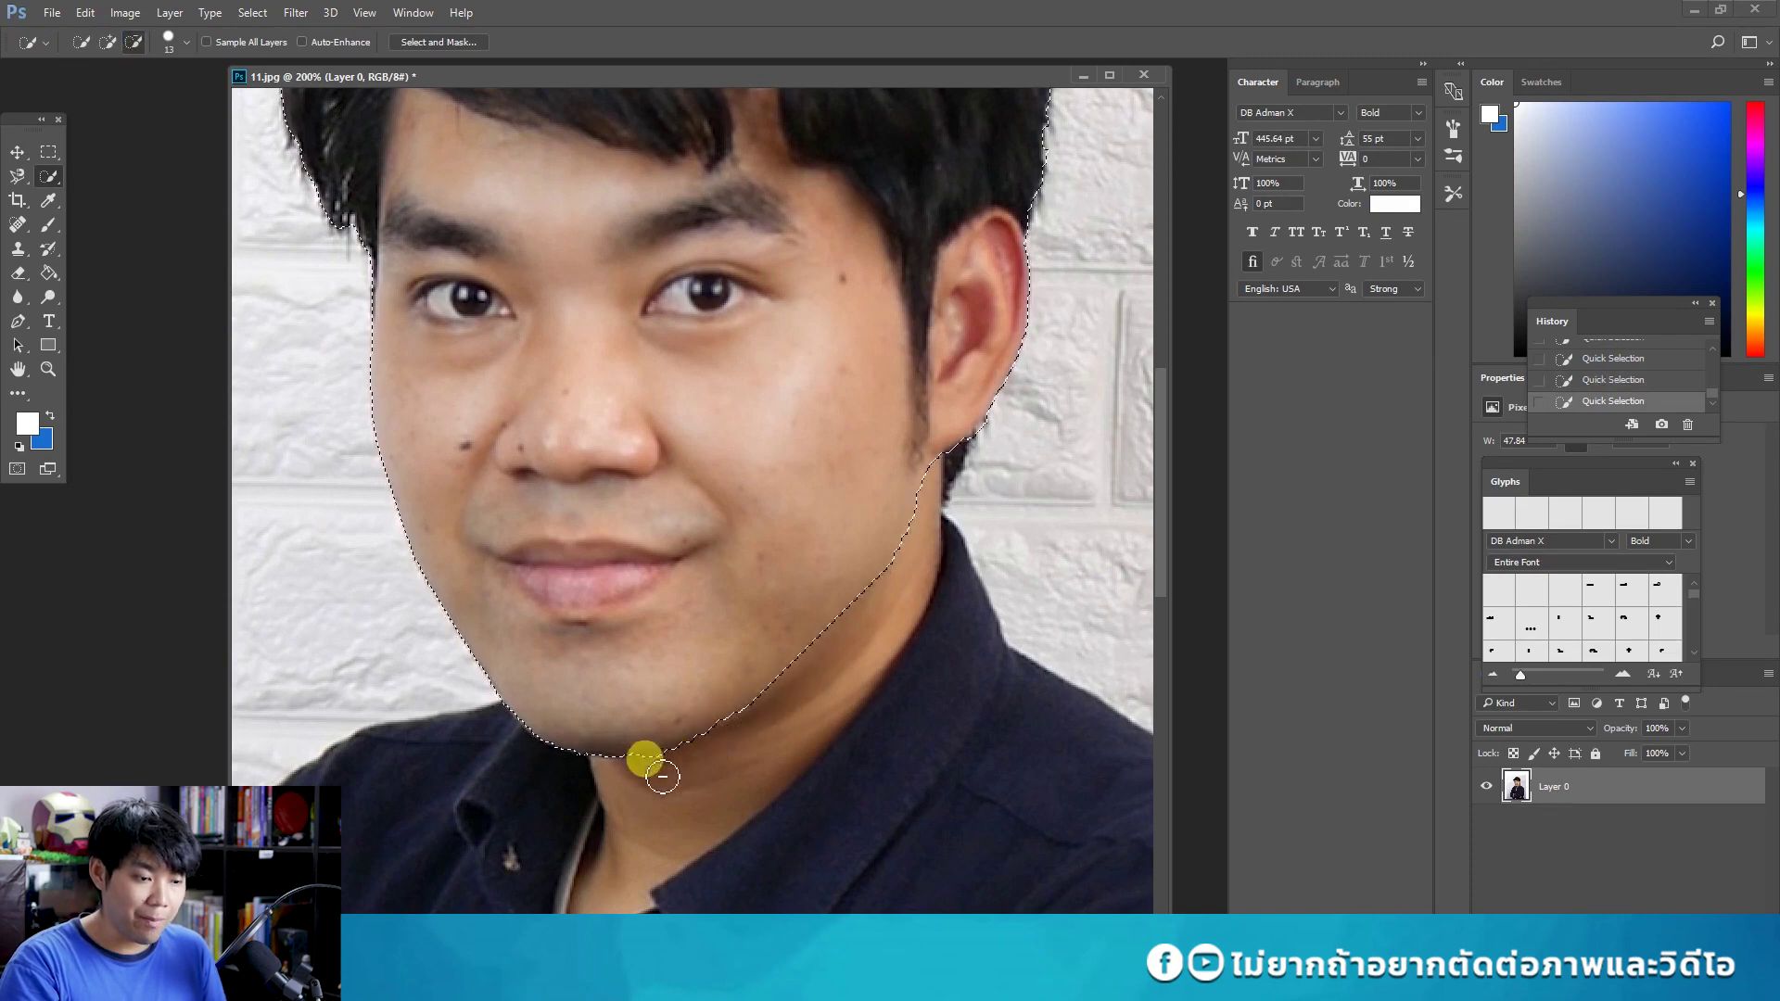
{"action": "left_click_drag", "start_coordinate": [646, 780], "coordinate": [565, 782]}
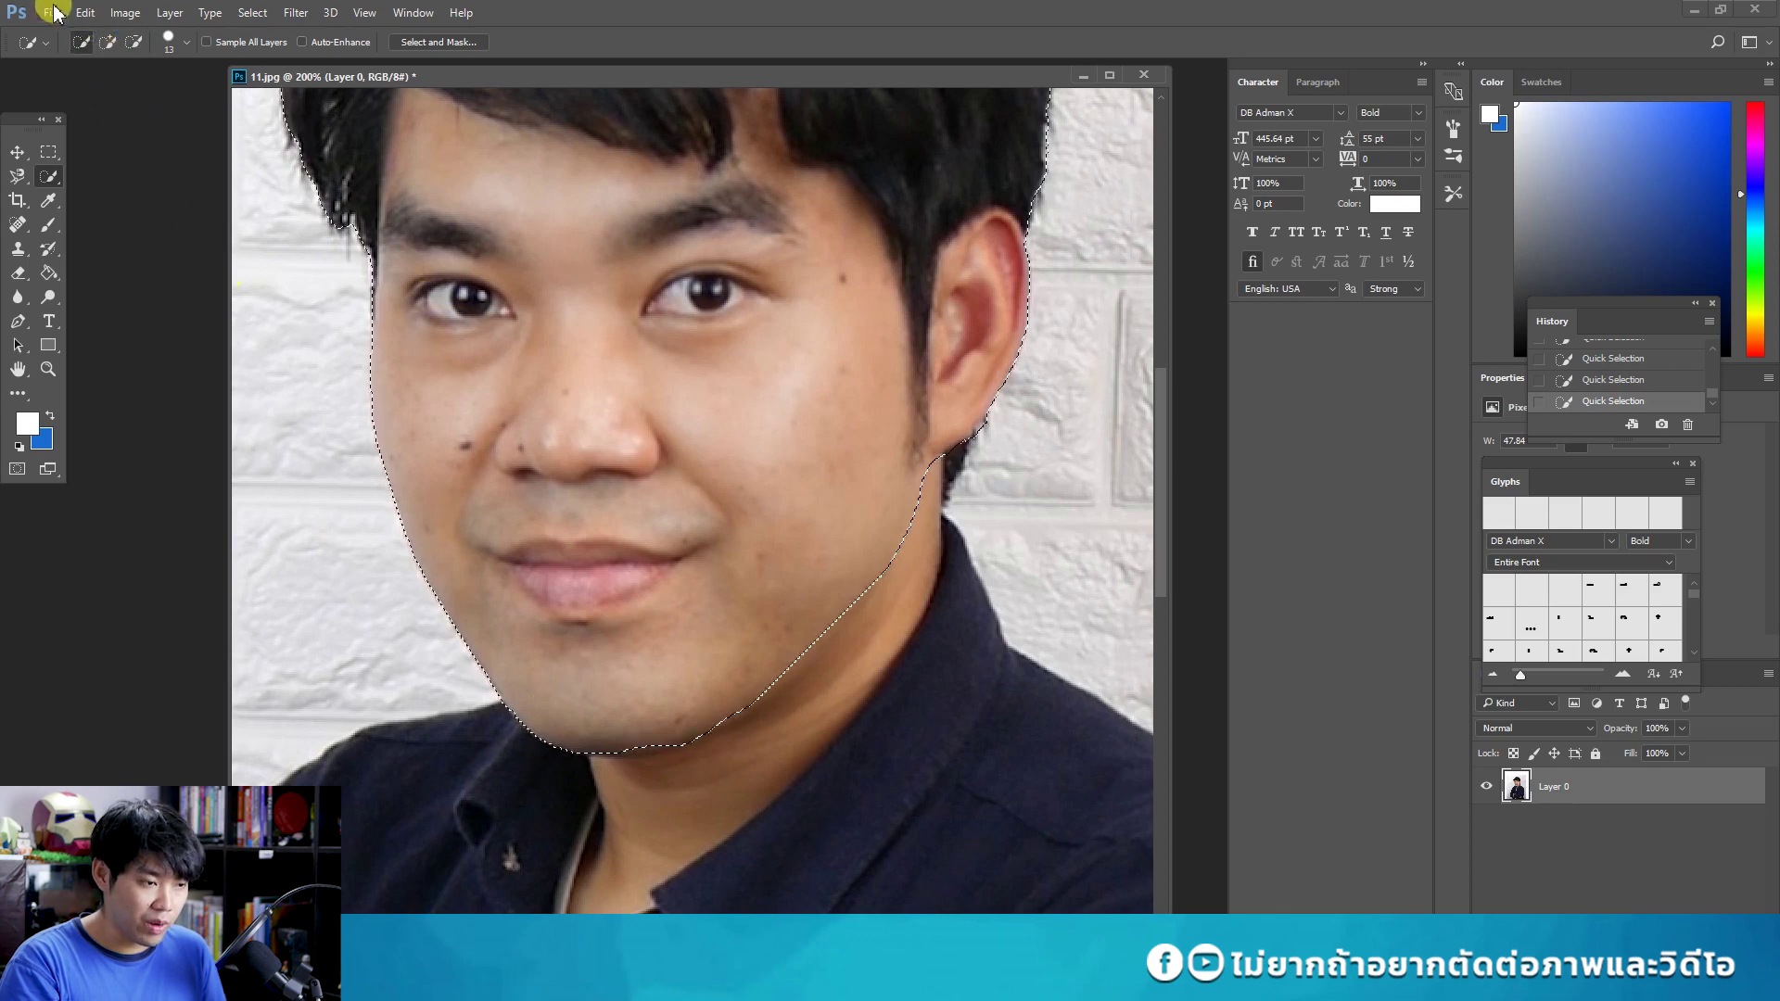
{"action": "left_click", "coordinate": [102, 44]}
{"action": "left_click_drag", "start_coordinate": [604, 727], "coordinate": [673, 732]}
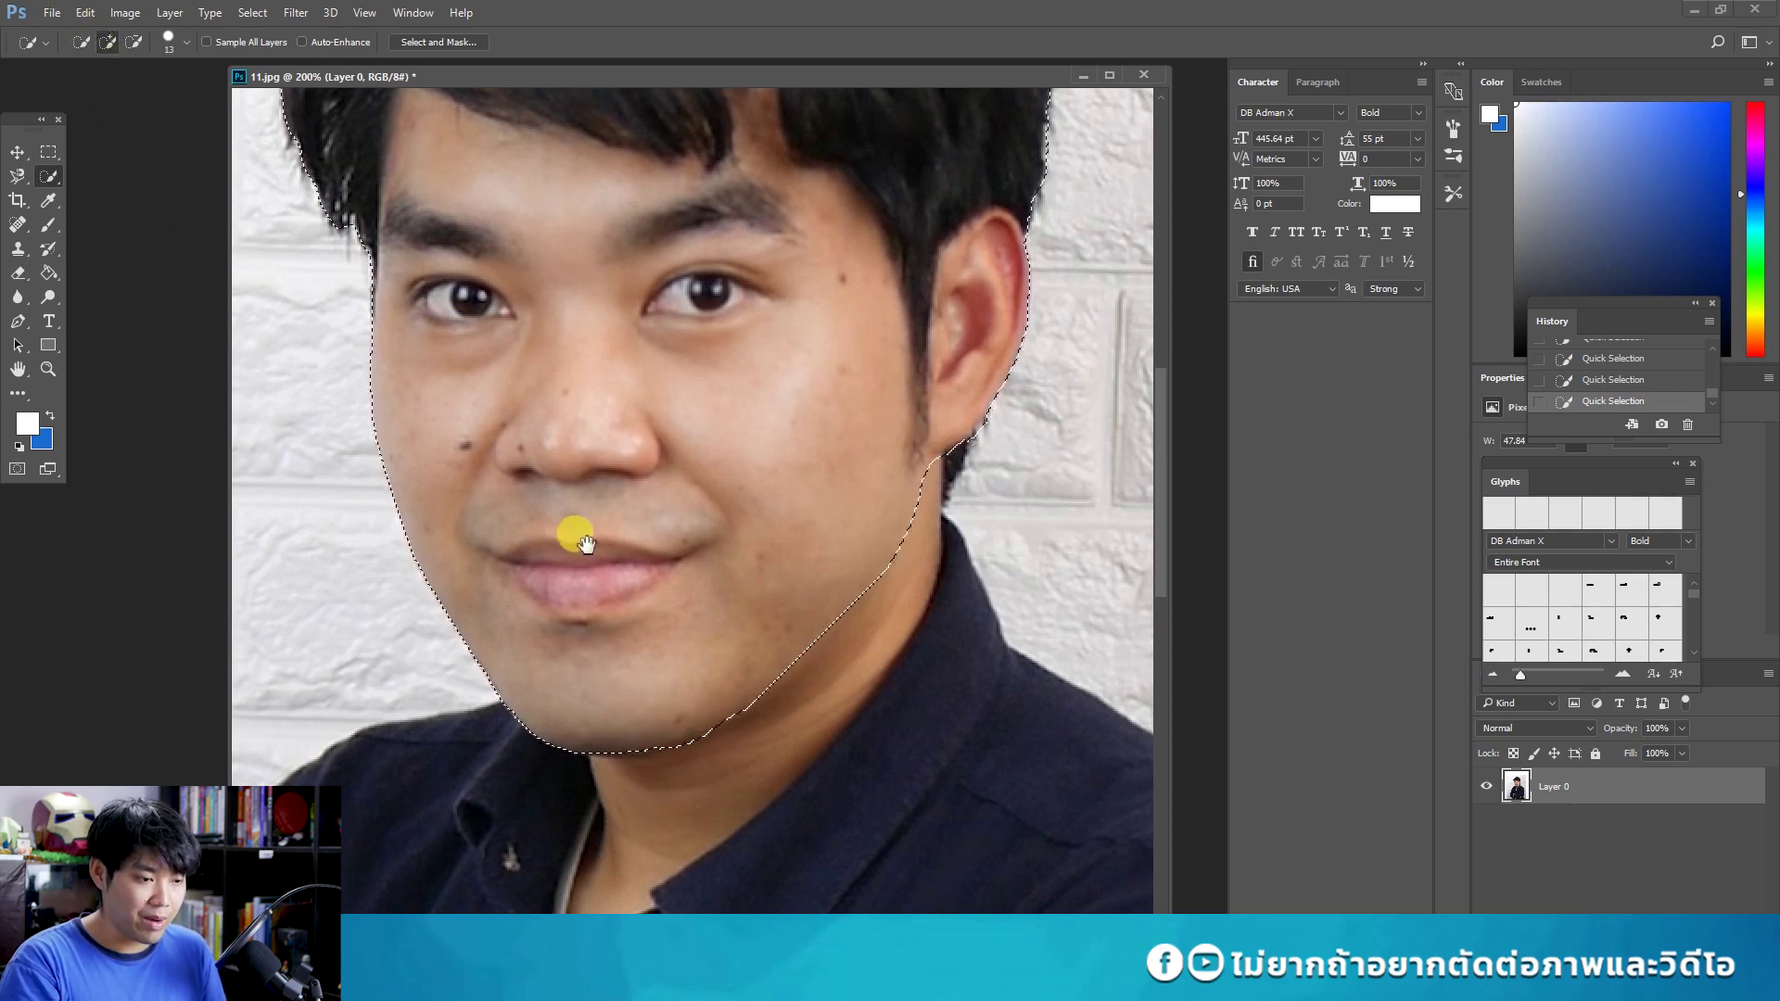
Check the hair at the top, then zoom out to see the whole head and shoulders.
{"action": "left_click_drag", "start_coordinate": [576, 525], "coordinate": [746, 609]}
{"action": "scroll", "coordinate": [644, 636], "scroll_direction": "up", "scroll_amount": 3}
{"action": "scroll", "coordinate": [648, 584], "scroll_direction": "up", "scroll_amount": 3}
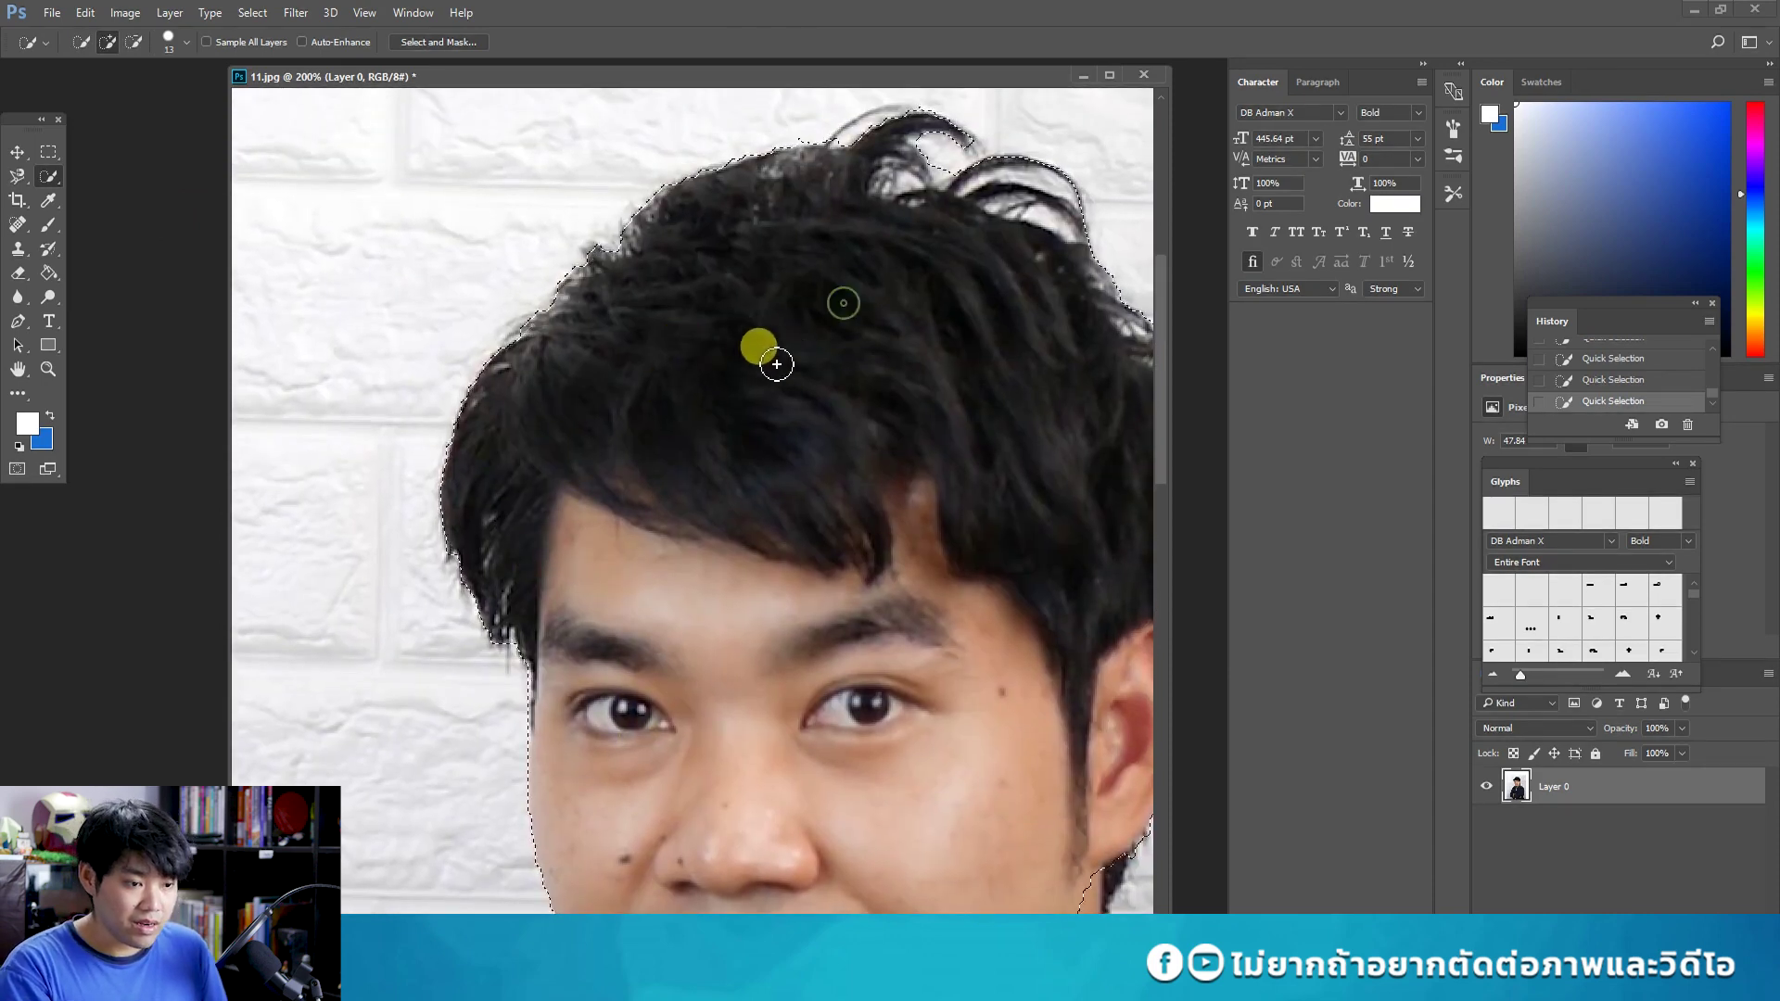
{"action": "left_click_drag", "start_coordinate": [973, 269], "coordinate": [763, 238]}
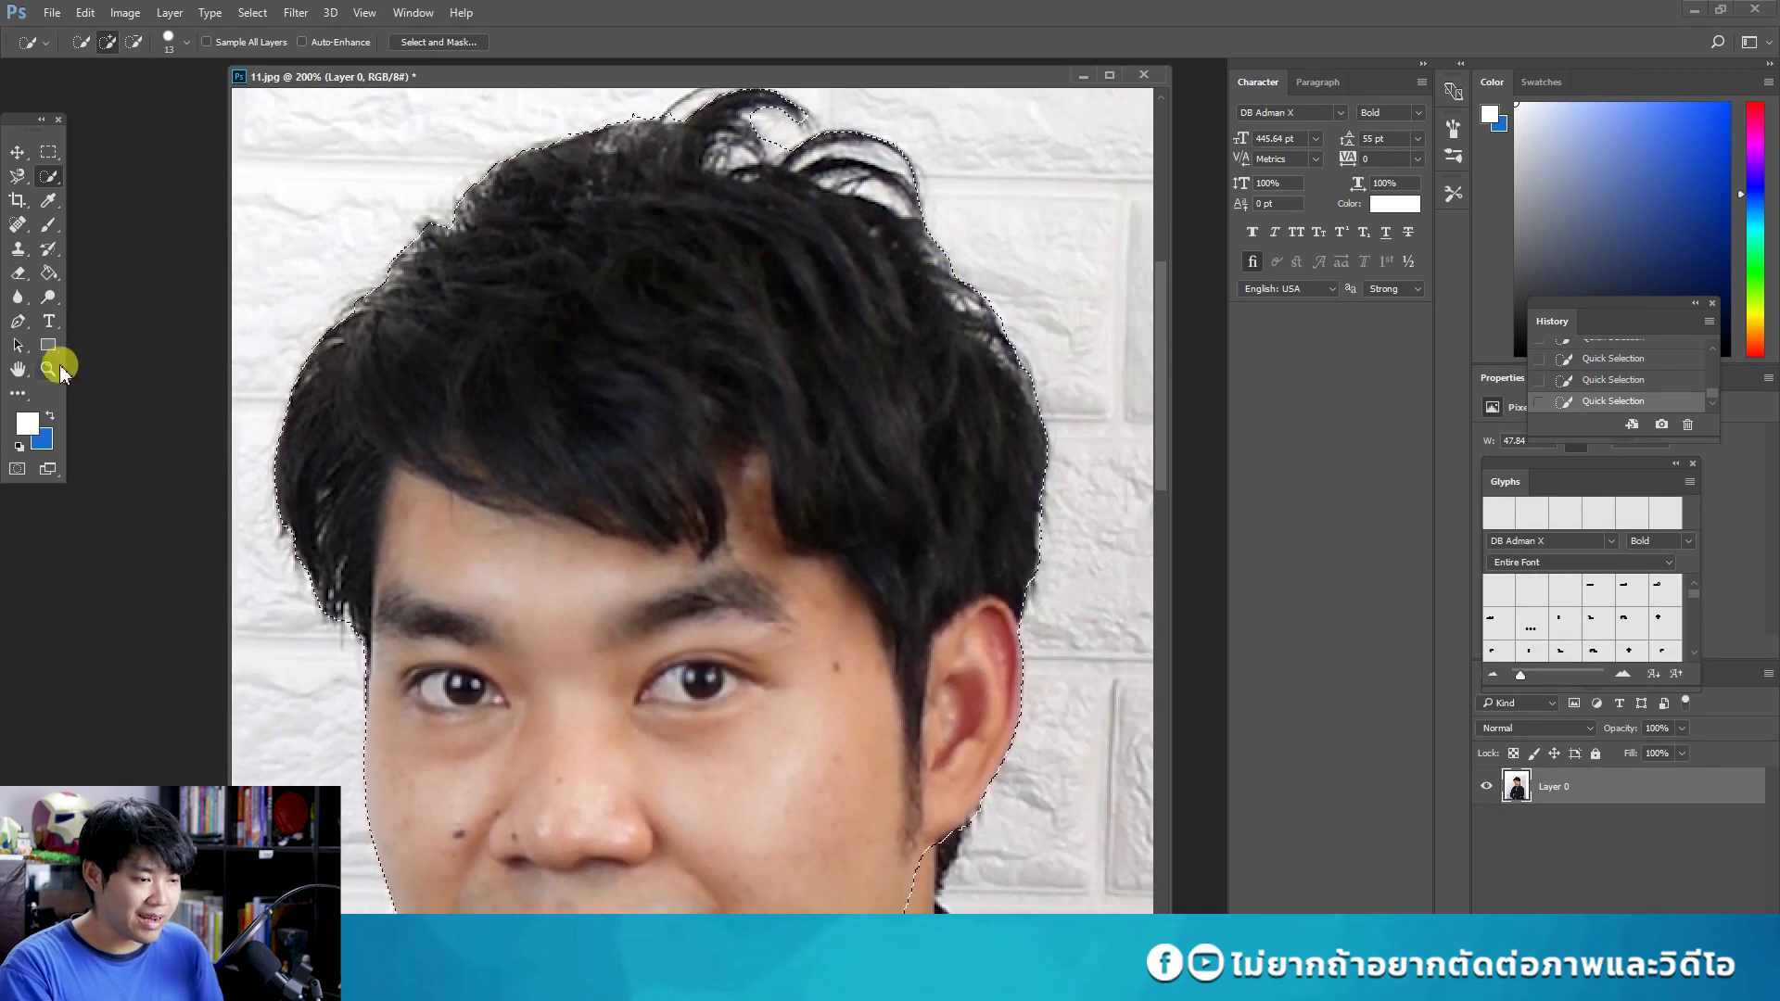
{"action": "left_click", "coordinate": [49, 369]}
{"action": "left_click", "coordinate": [100, 42]}
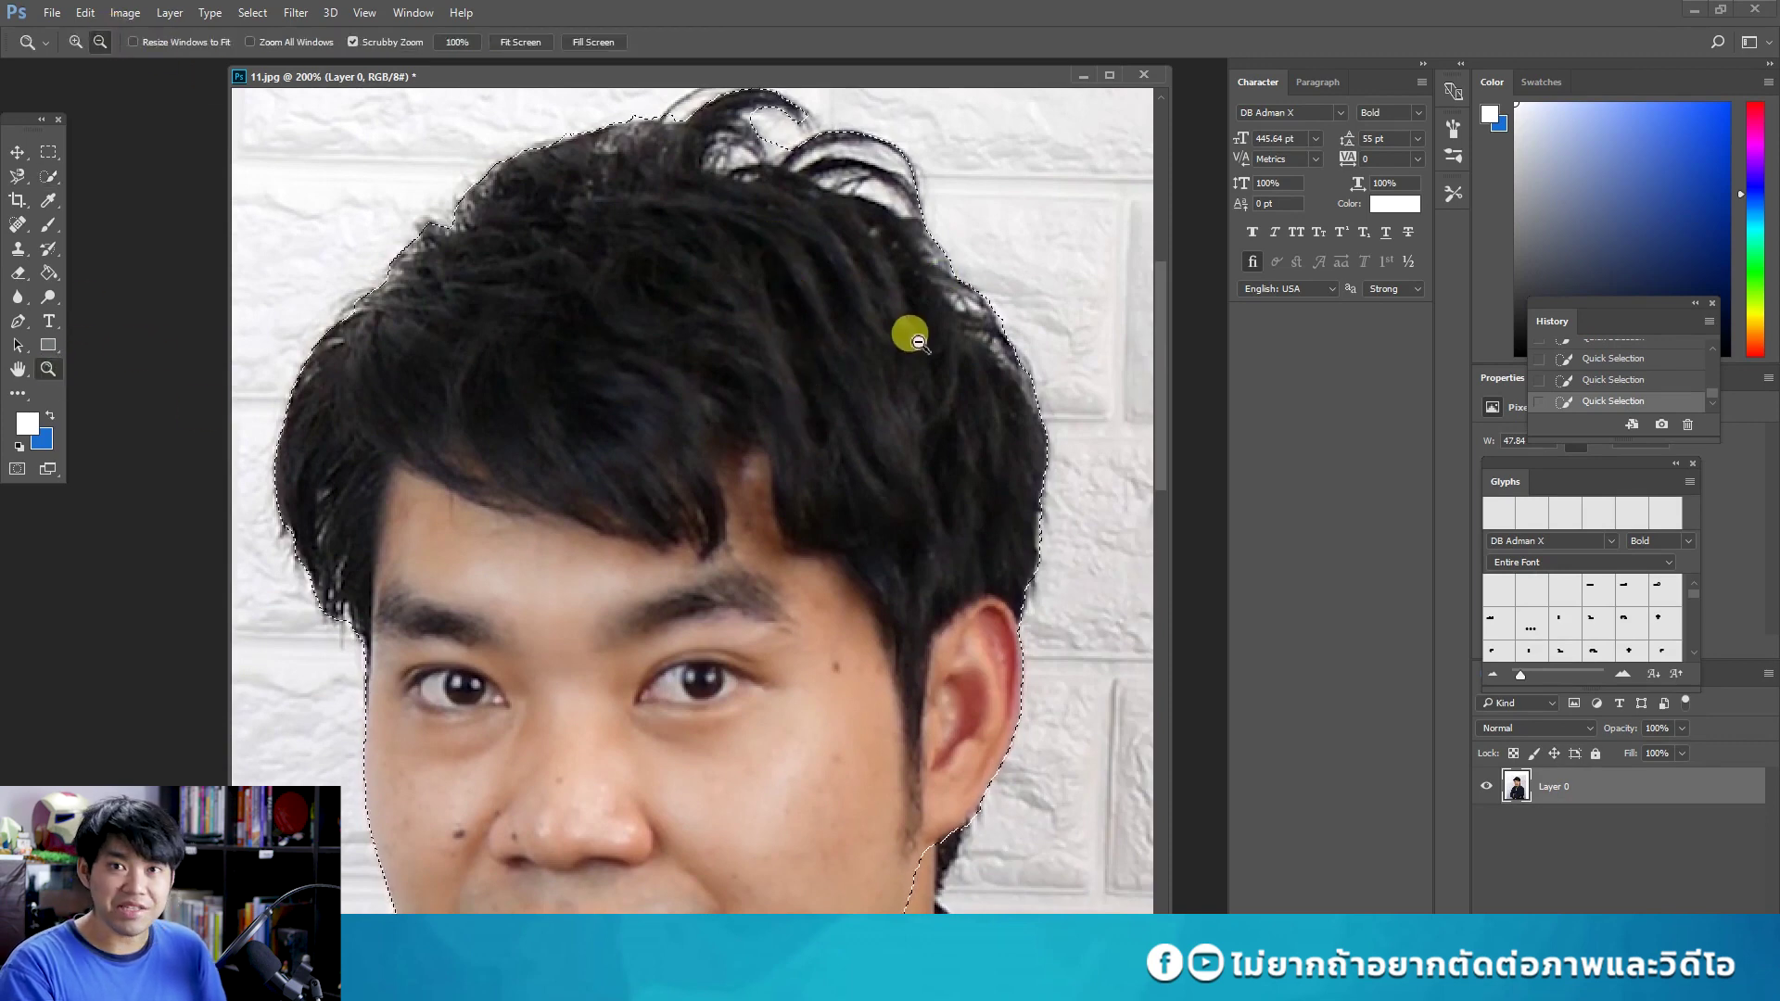
{"action": "left_click", "coordinate": [721, 347]}
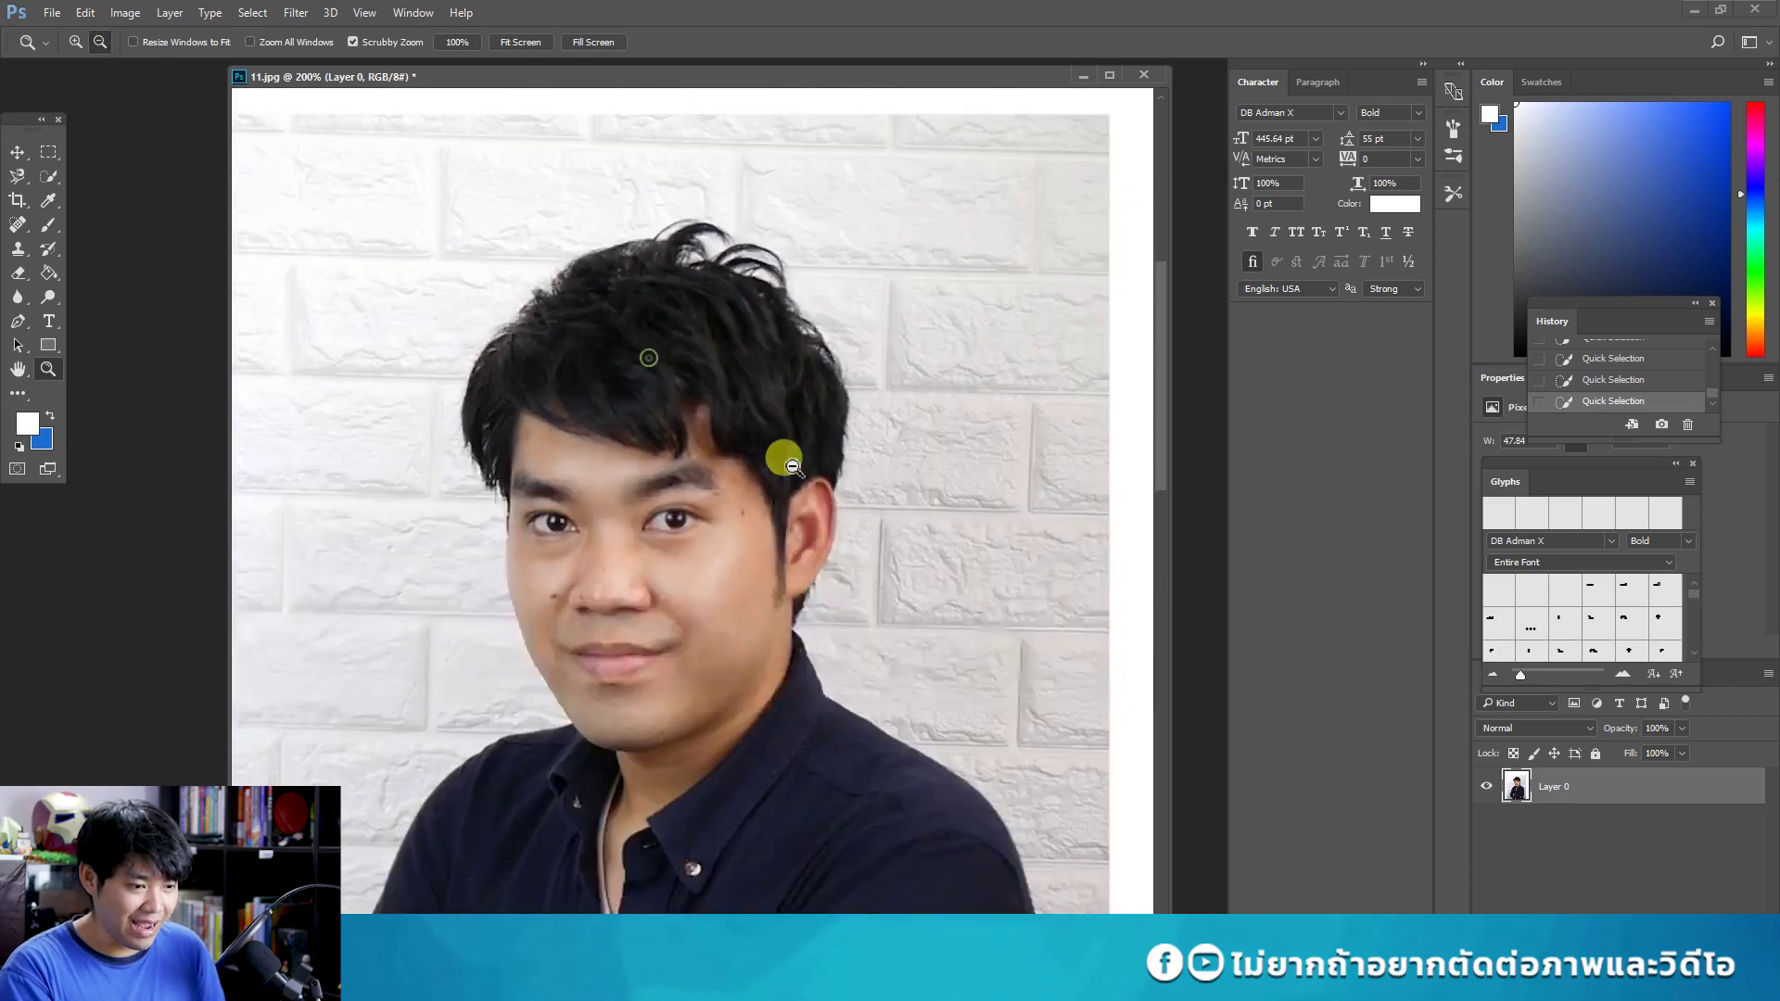
{"action": "left_click", "coordinate": [22, 178]}
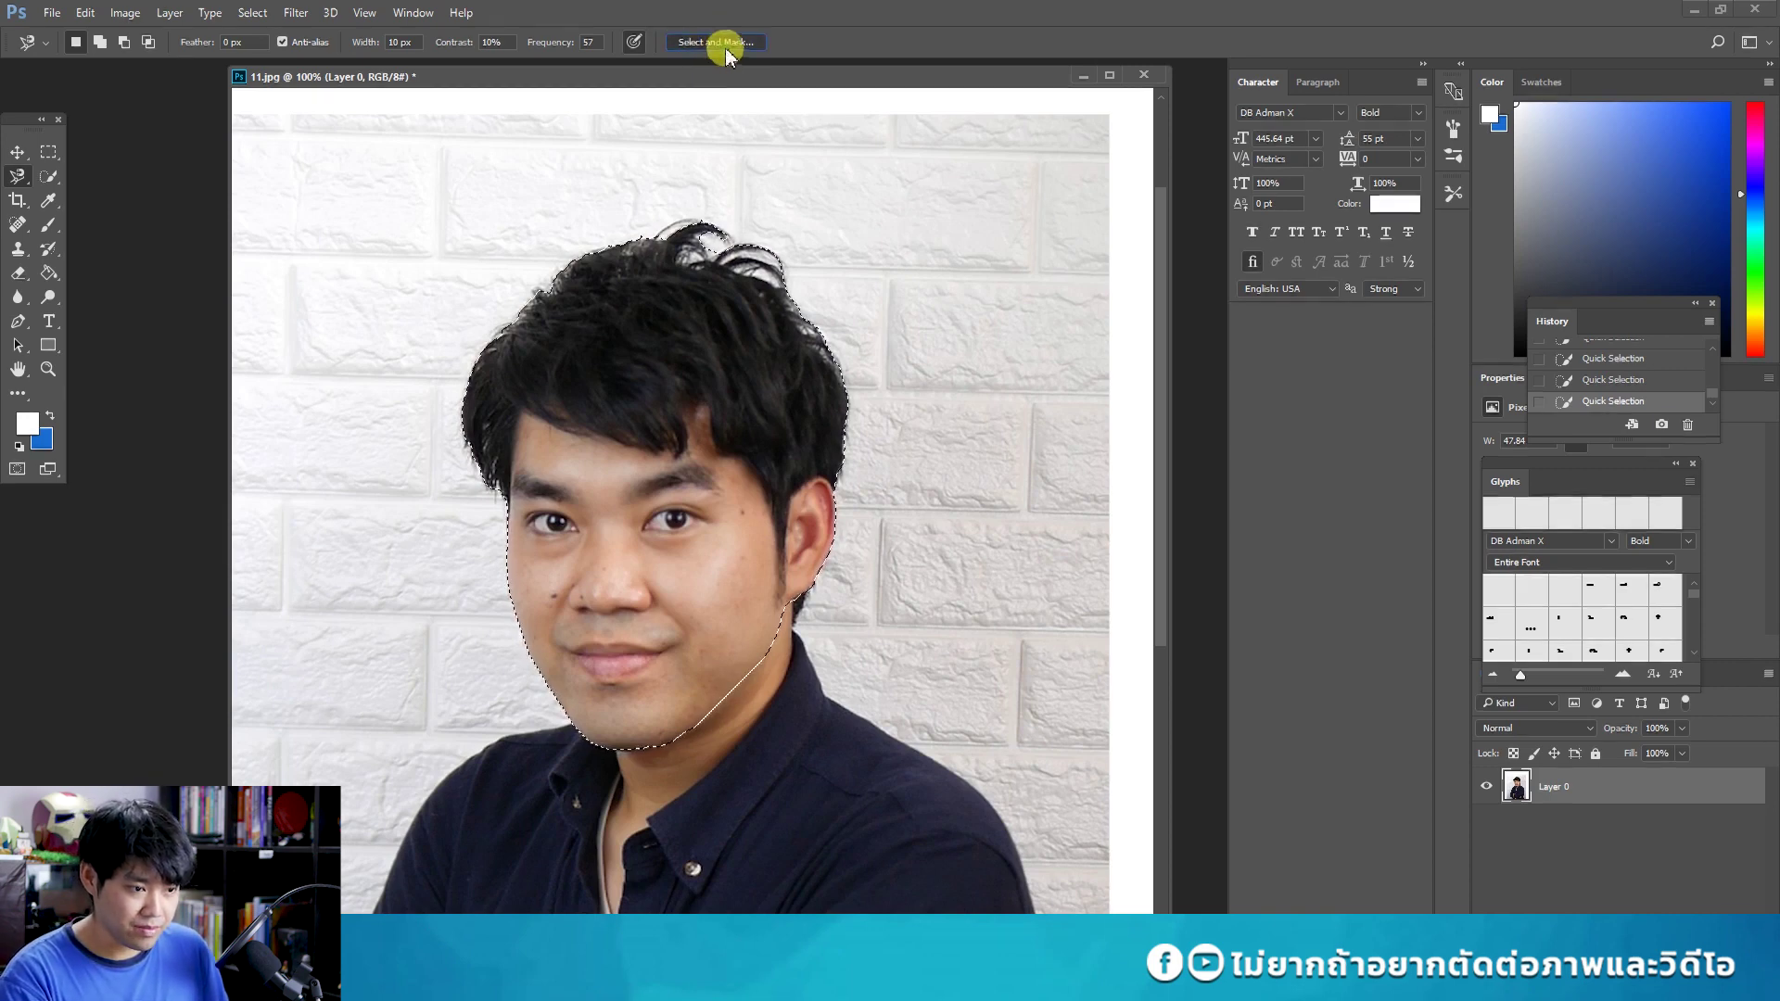
Open Select and Mask and set the view mode to Overlay.
{"action": "left_click", "coordinate": [725, 48]}
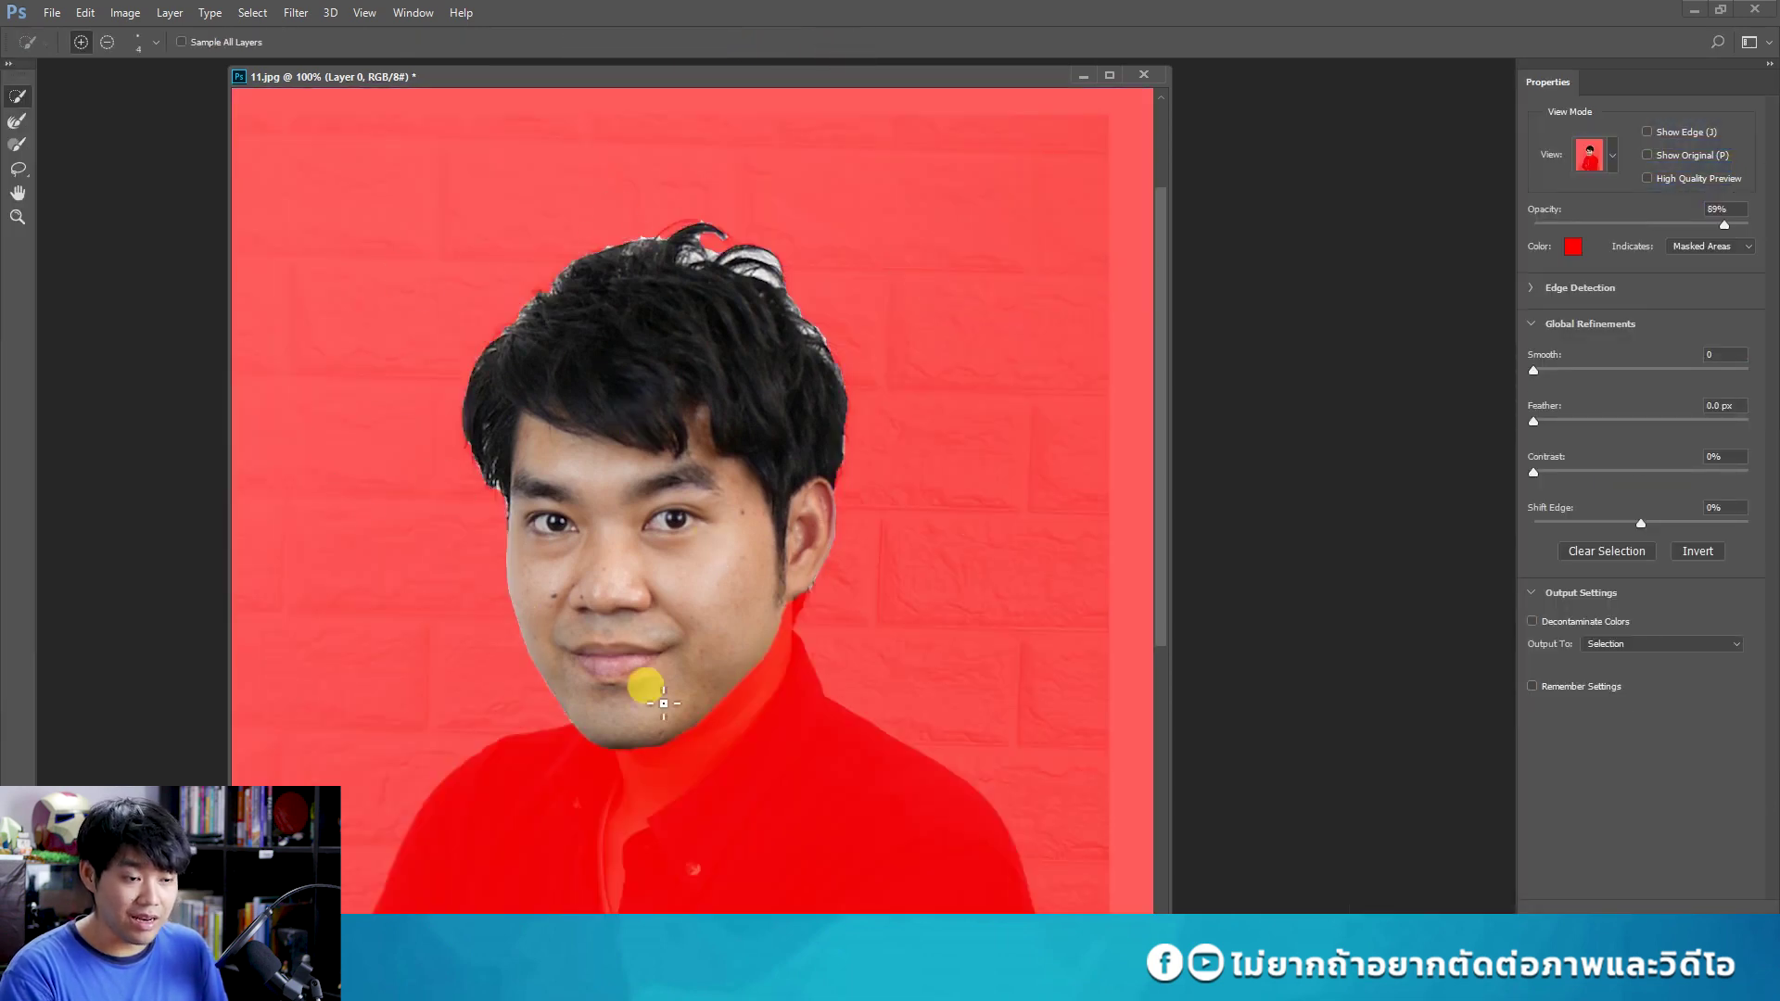
{"action": "left_click", "coordinate": [1614, 164]}
{"action": "left_click", "coordinate": [1581, 190]}
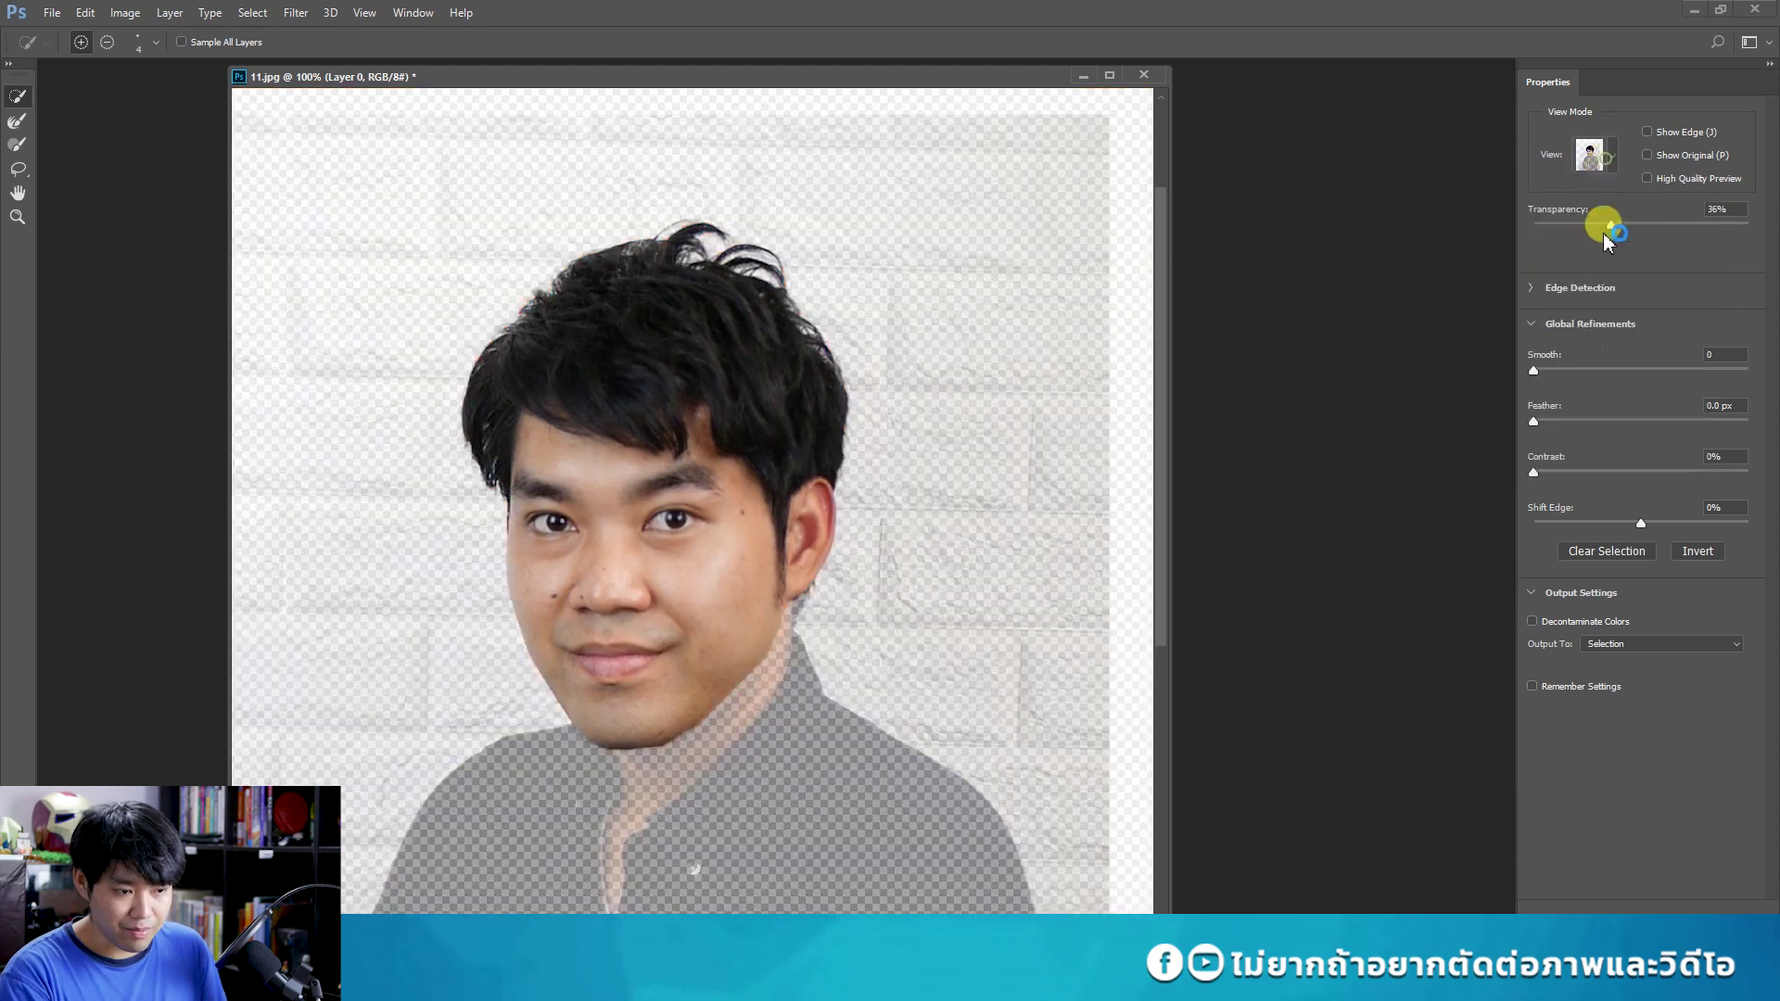
{"action": "left_click", "coordinate": [1594, 154]}
{"action": "left_click", "coordinate": [1546, 269]}
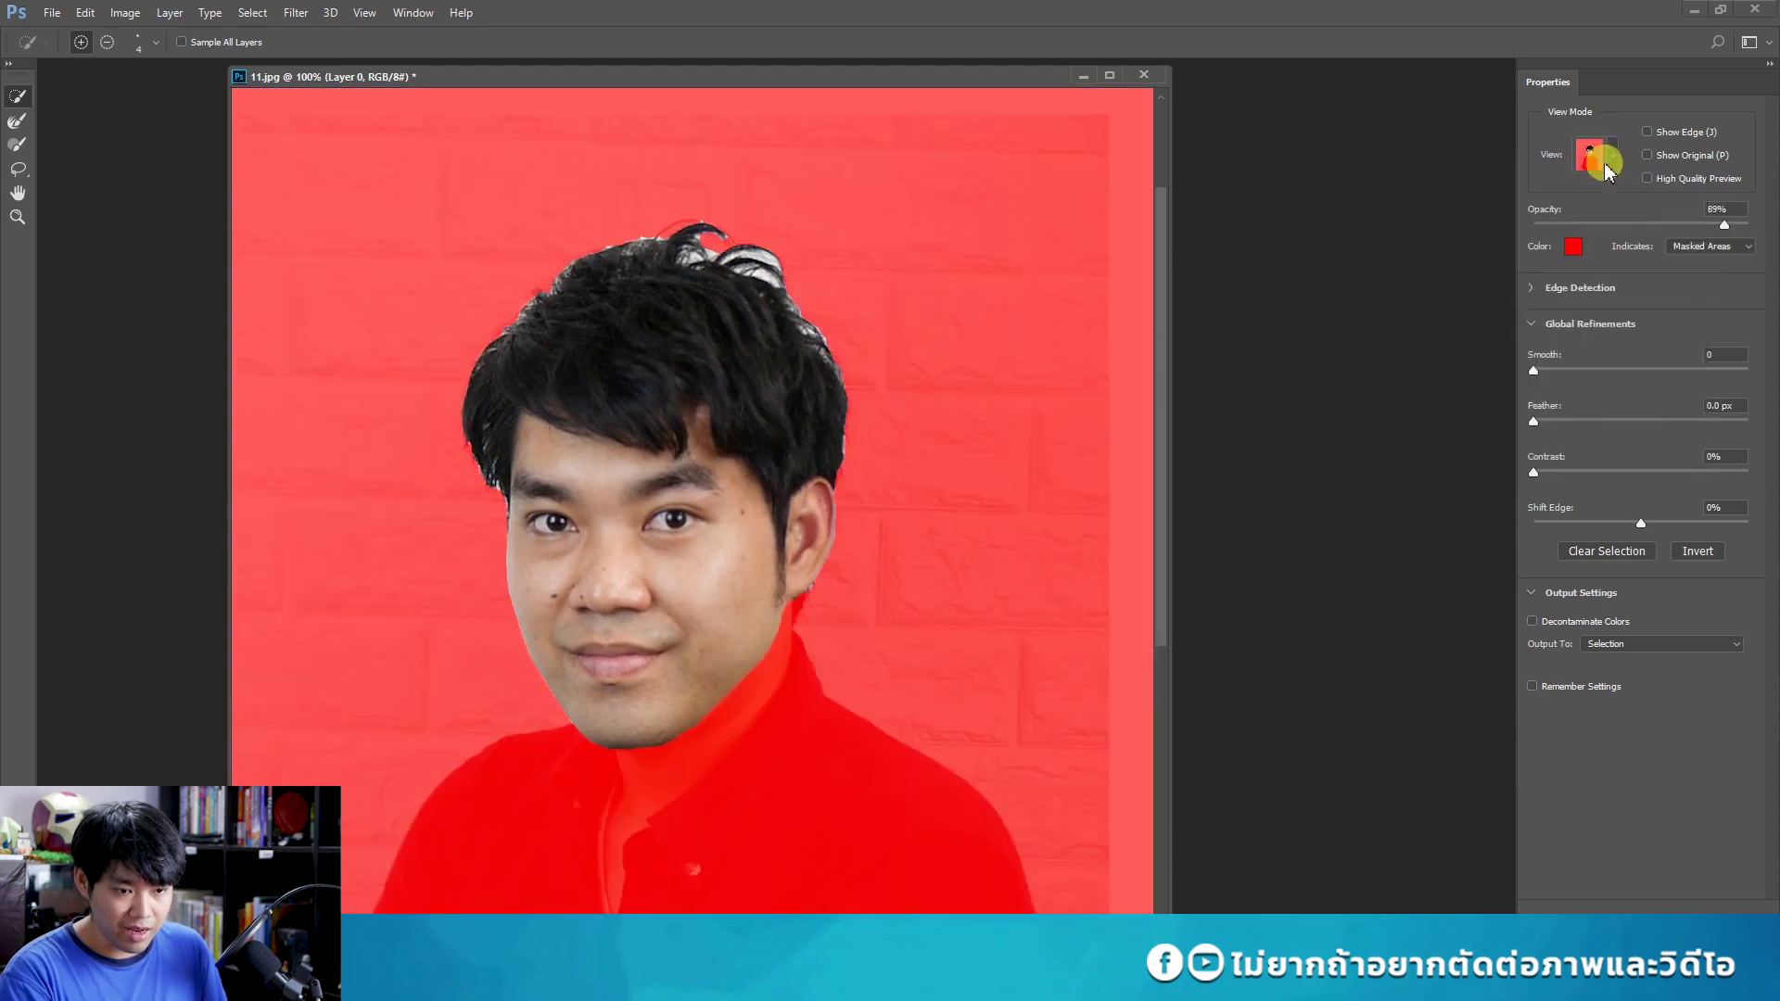
{"action": "left_click", "coordinate": [1606, 171]}
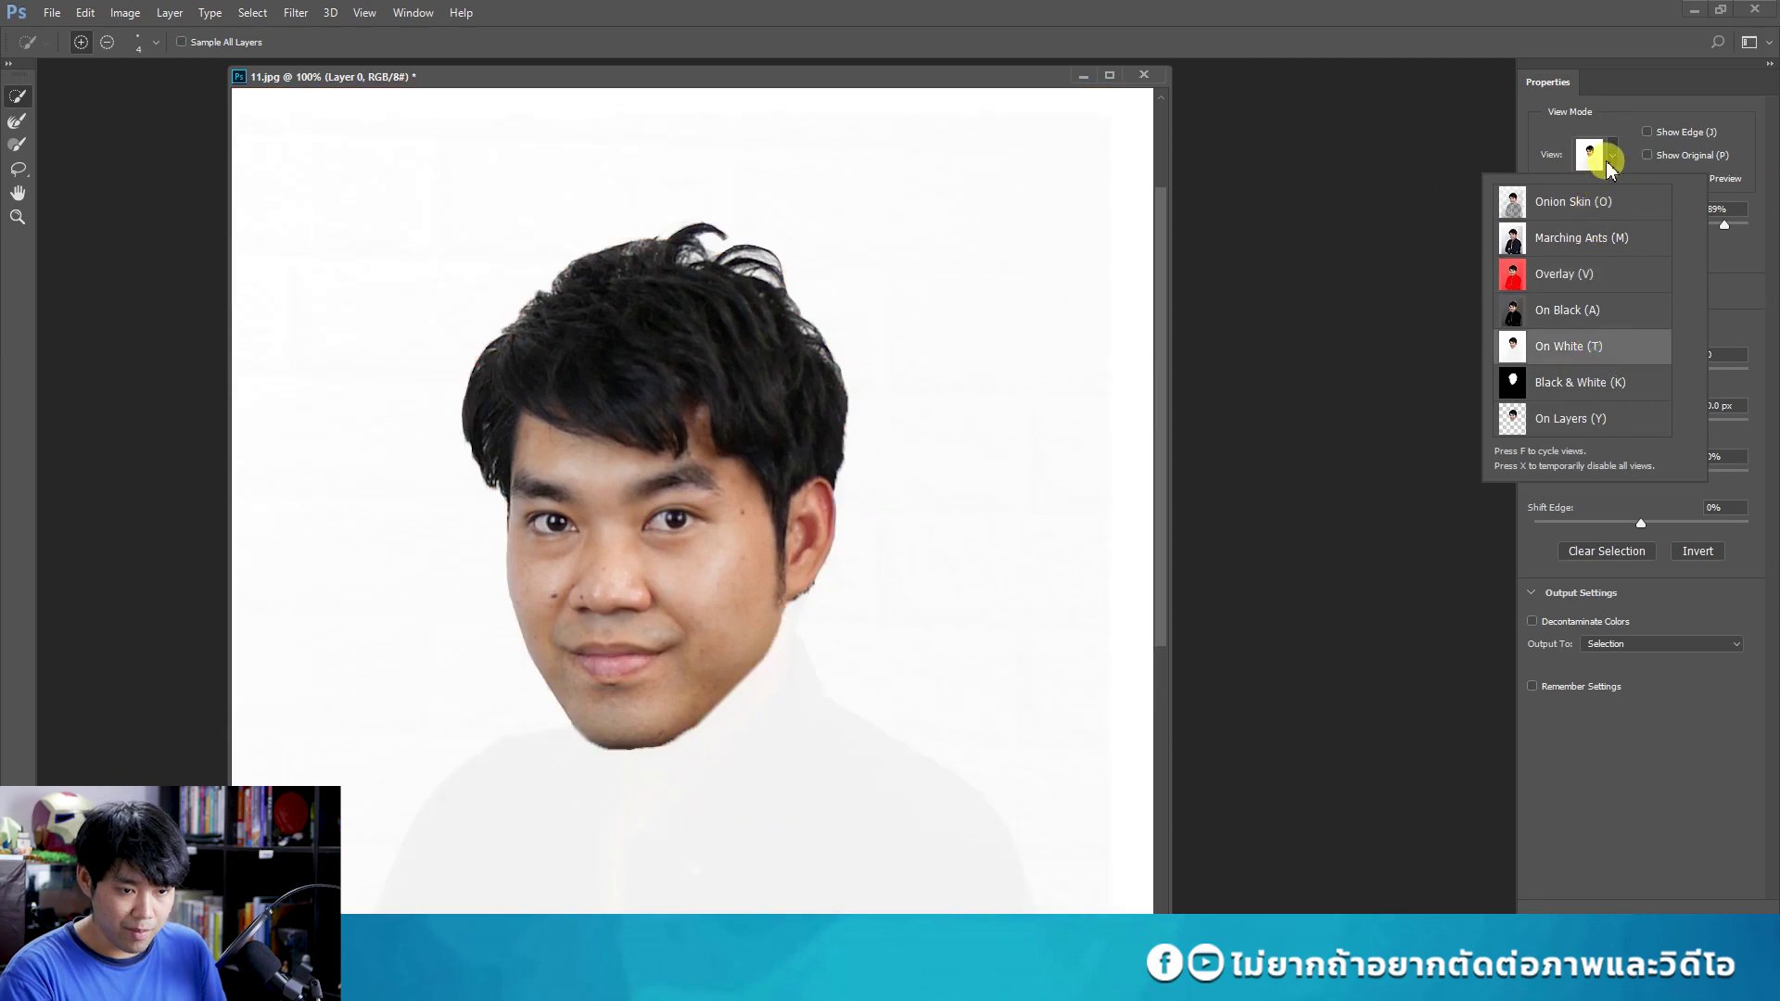
{"action": "left_click", "coordinate": [1606, 159]}
{"action": "left_click", "coordinate": [1610, 165]}
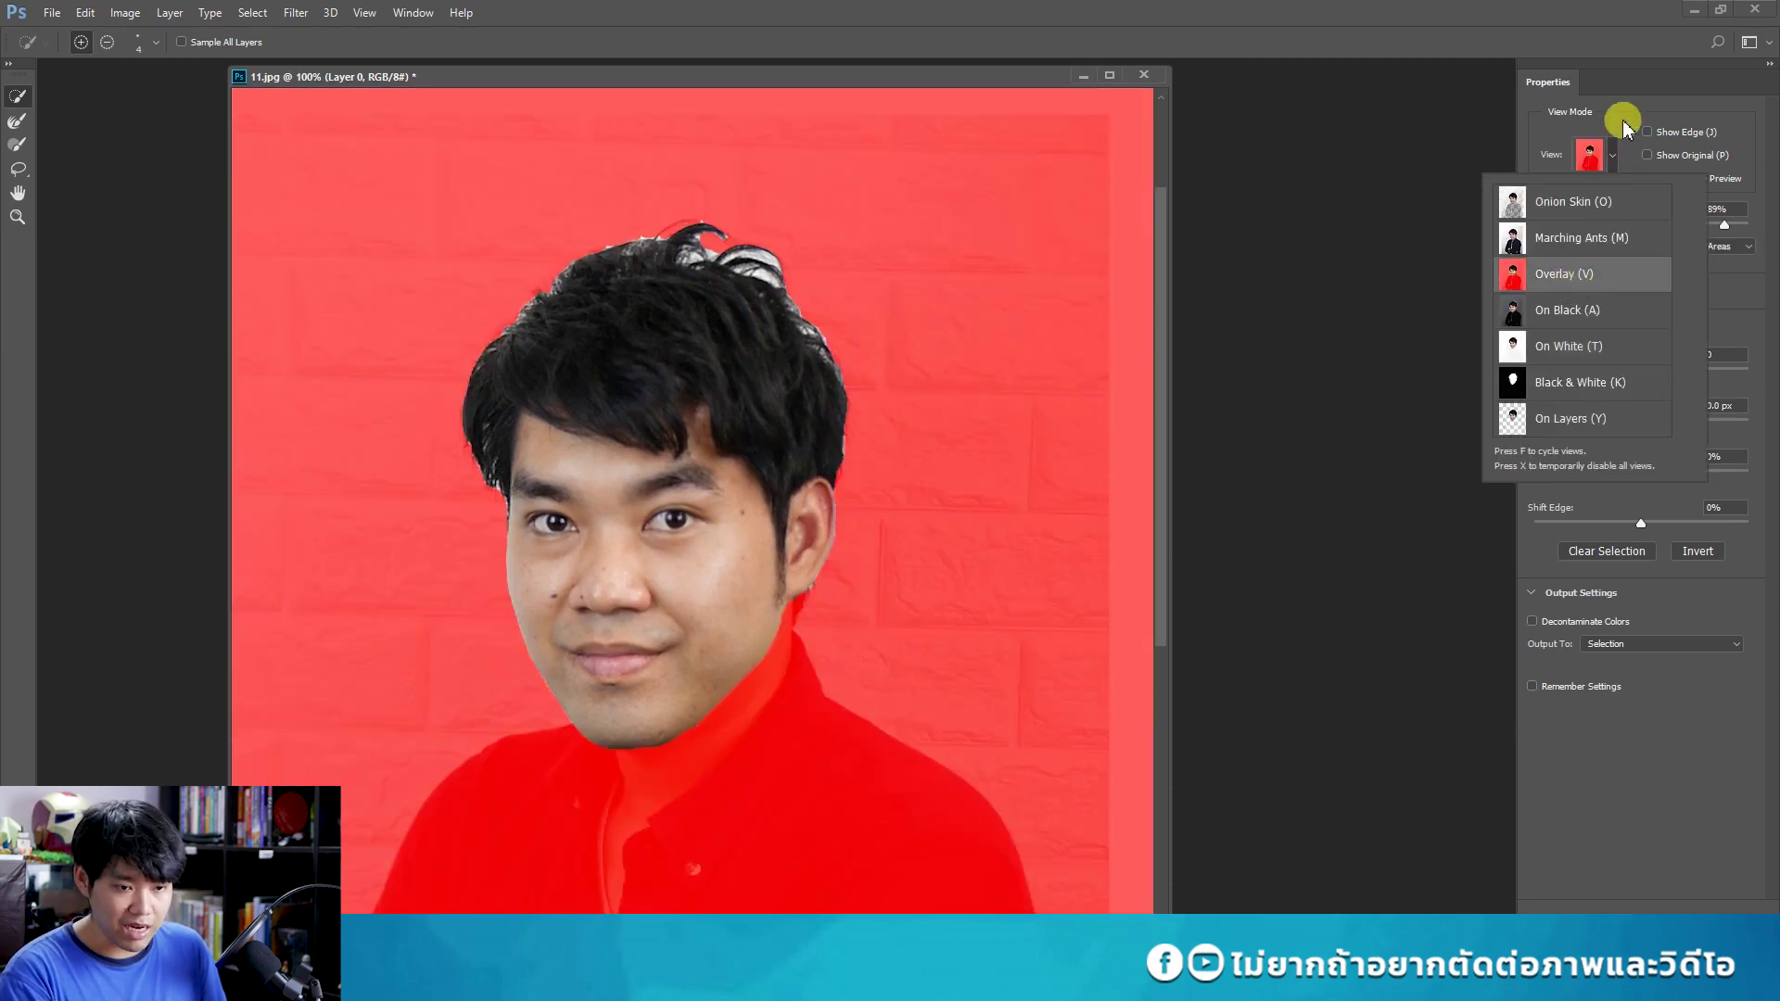
{"action": "left_click", "coordinate": [1620, 119]}
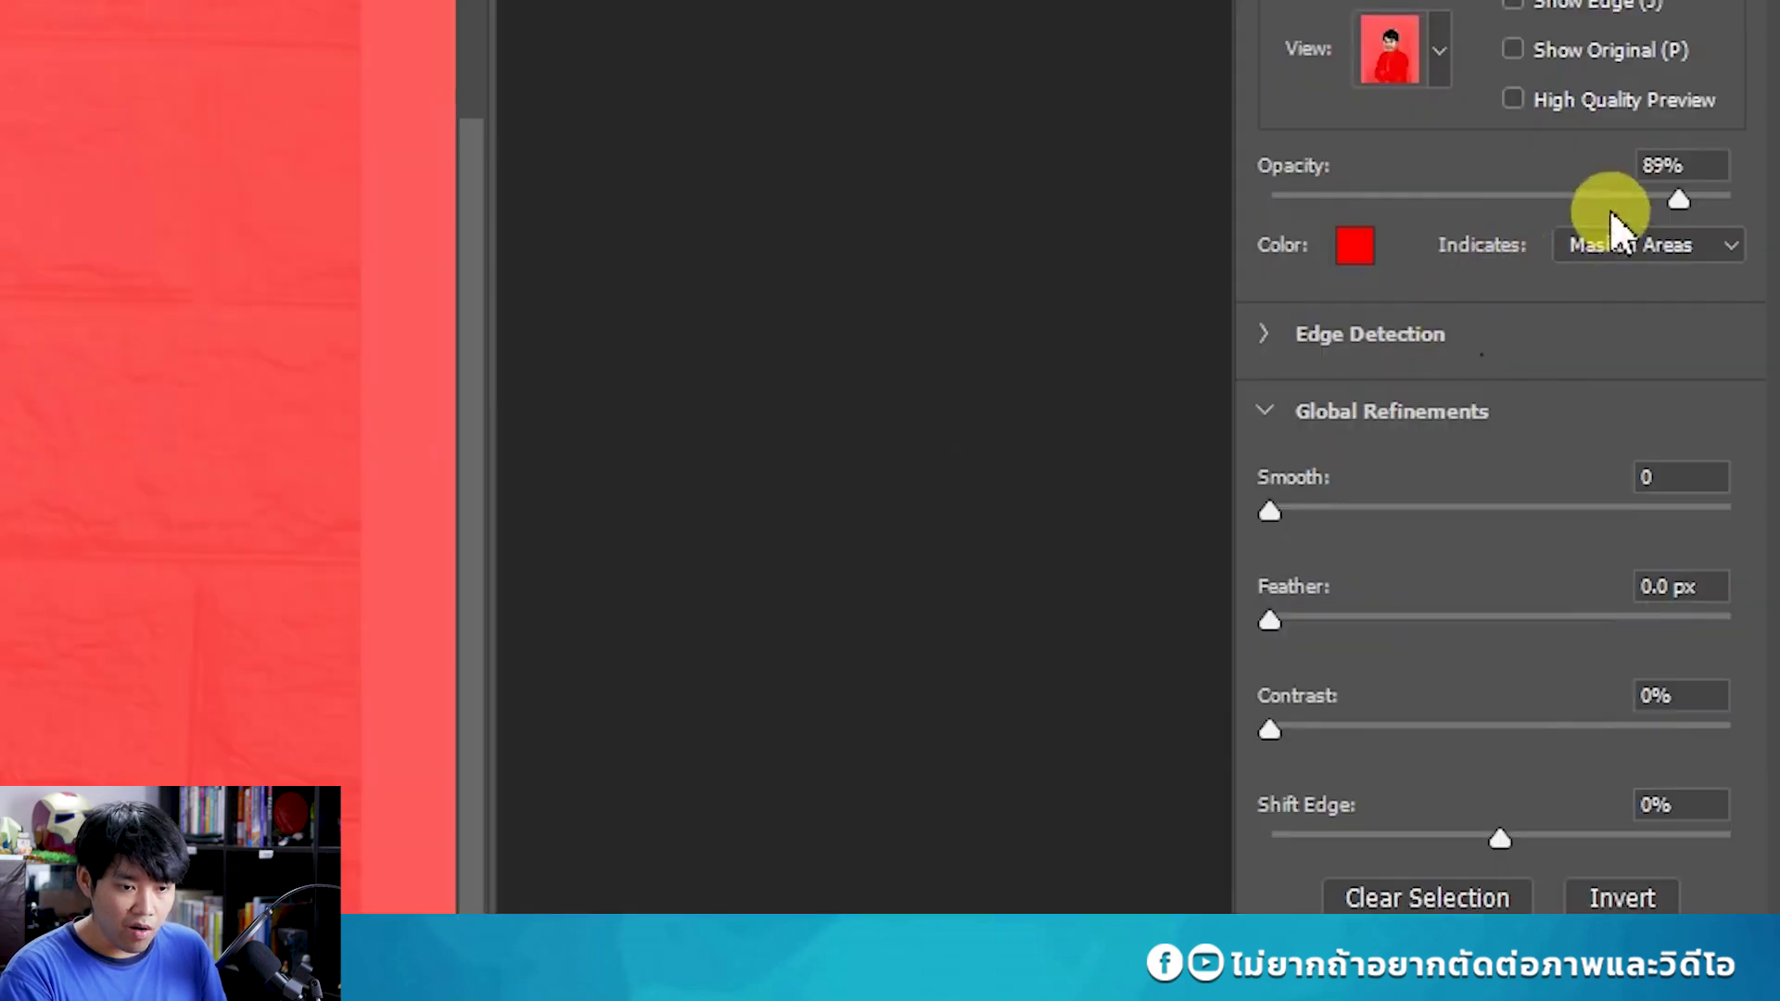
Set the red overlay opacity to 55%.
{"action": "mouse_move", "coordinate": [1644, 189]}
{"action": "left_mouse_down"}
{"action": "mouse_move", "coordinate": [1351, 211]}
{"action": "mouse_move", "coordinate": [1766, 190]}
{"action": "mouse_move", "coordinate": [1513, 227]}
{"action": "mouse_move", "coordinate": [1748, 225]}
{"action": "left_mouse_up"}
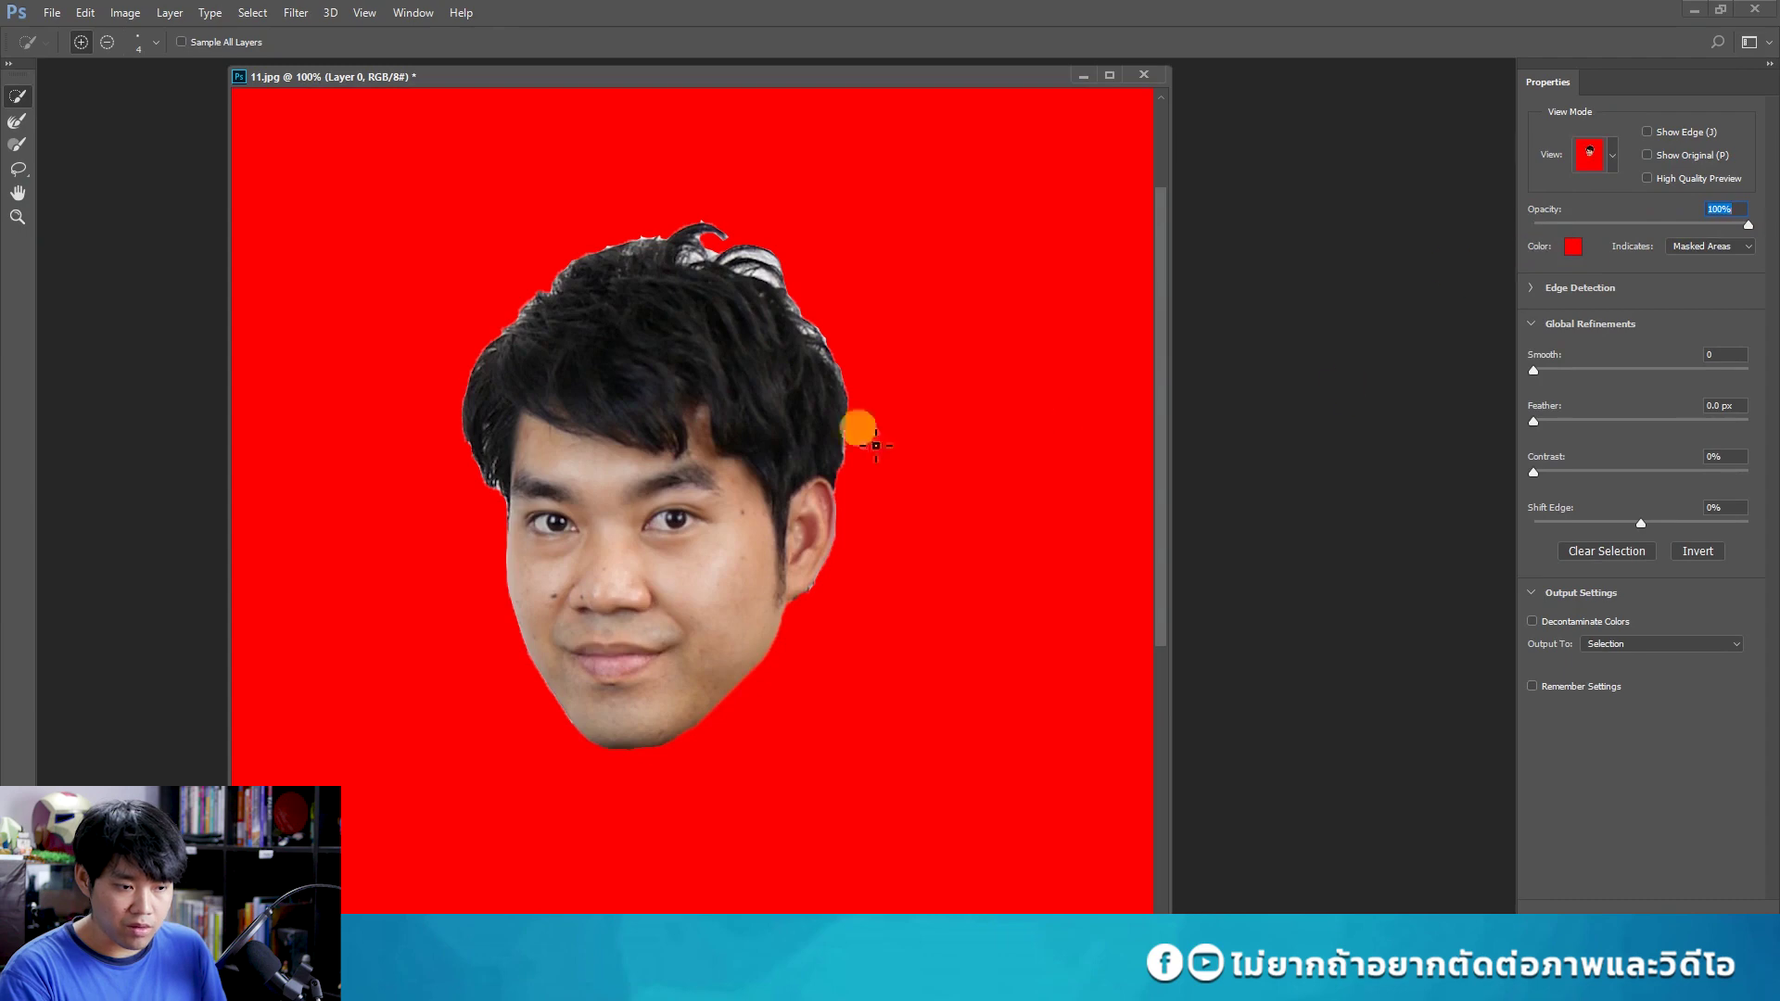
{"action": "left_click_drag", "start_coordinate": [1733, 230], "coordinate": [1651, 224]}
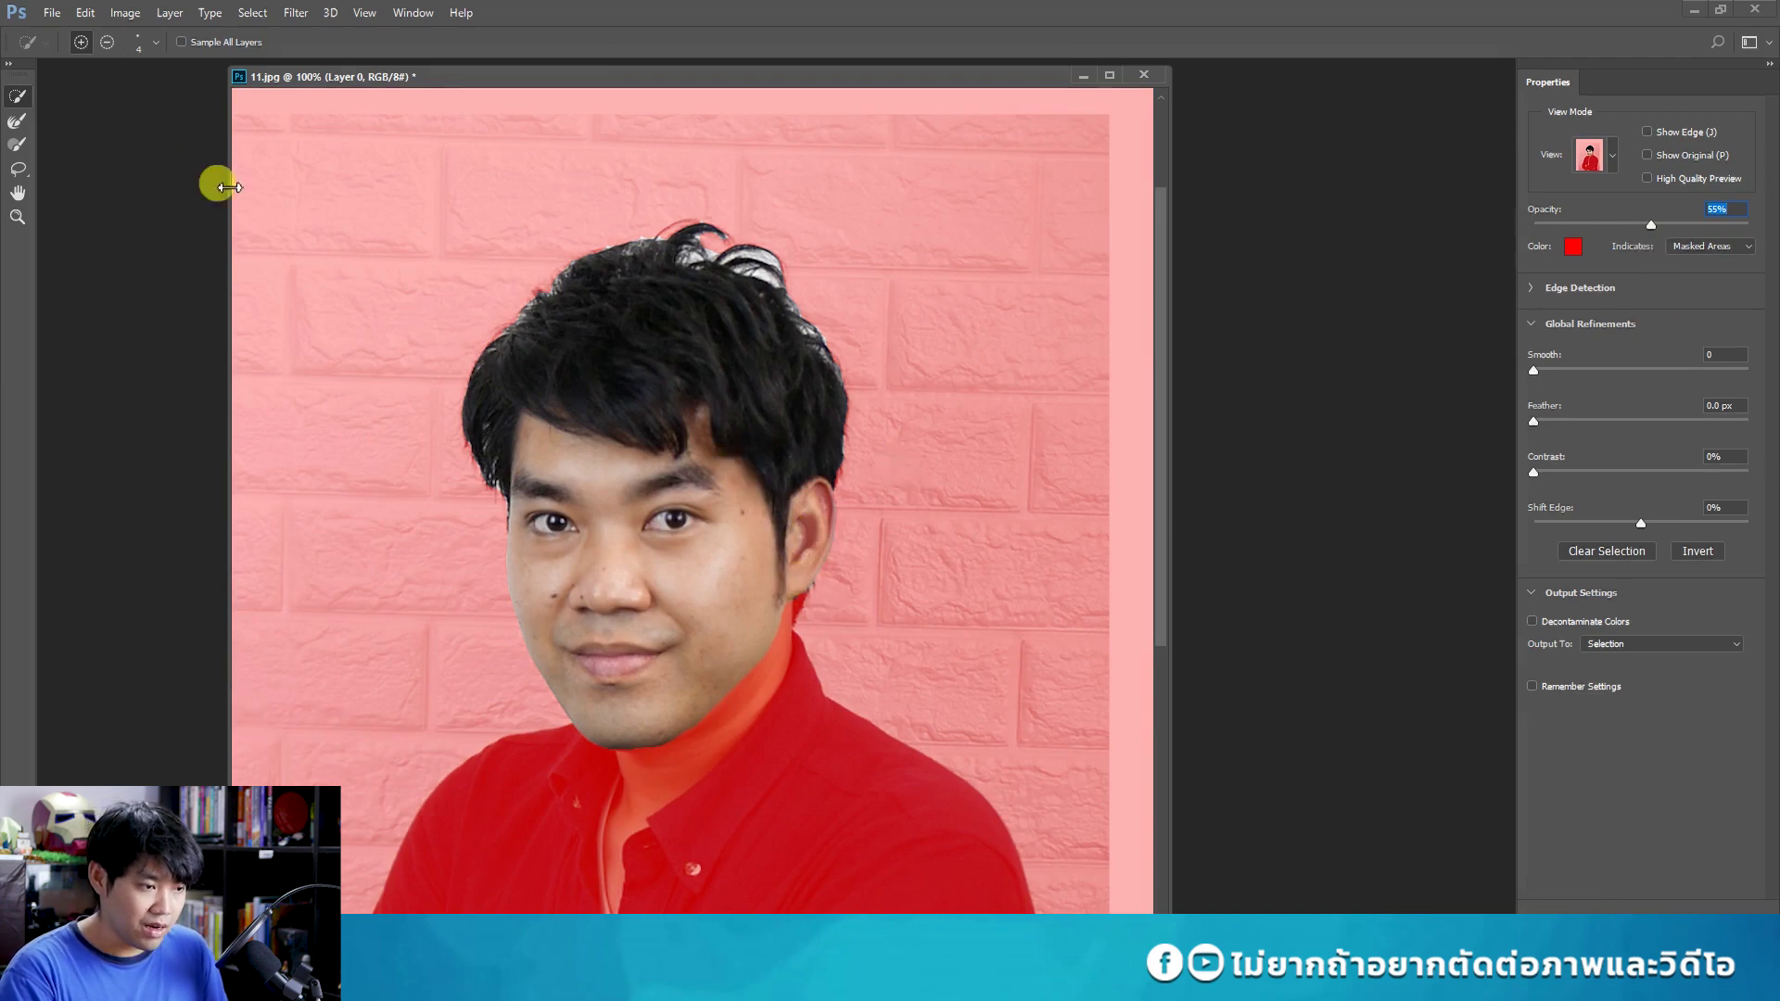
{"action": "left_click", "coordinate": [79, 46]}
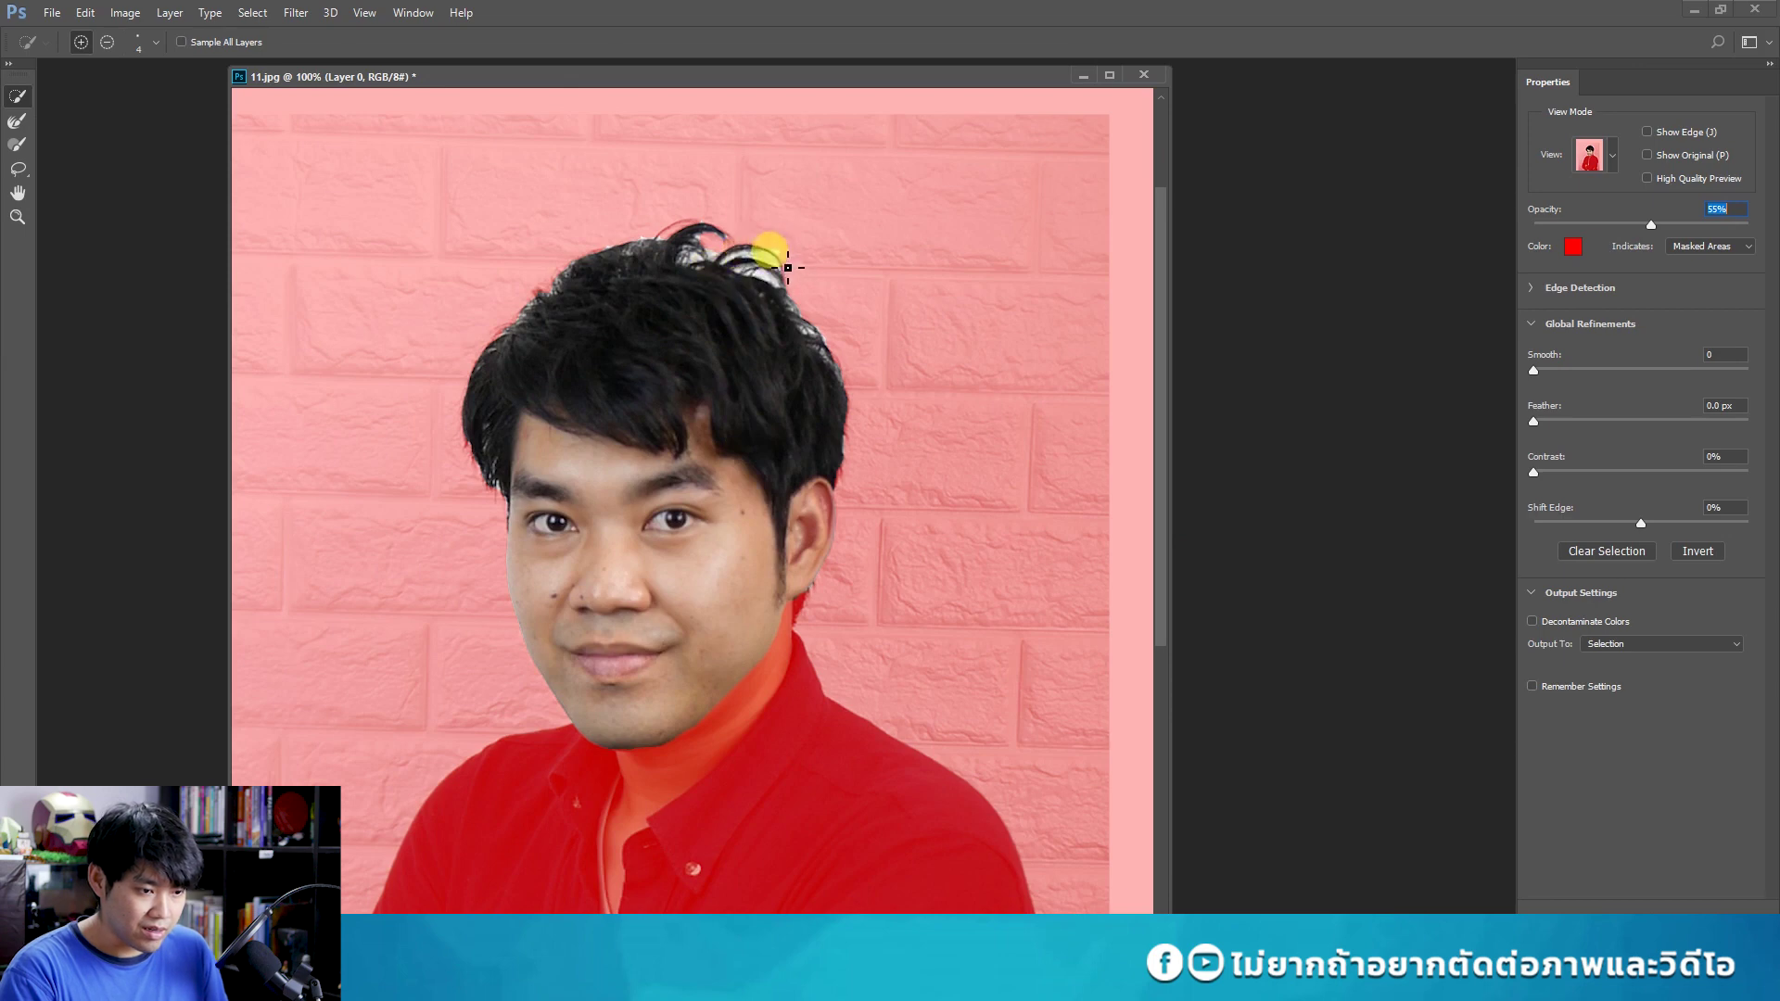
{"action": "left_click", "coordinate": [17, 216]}
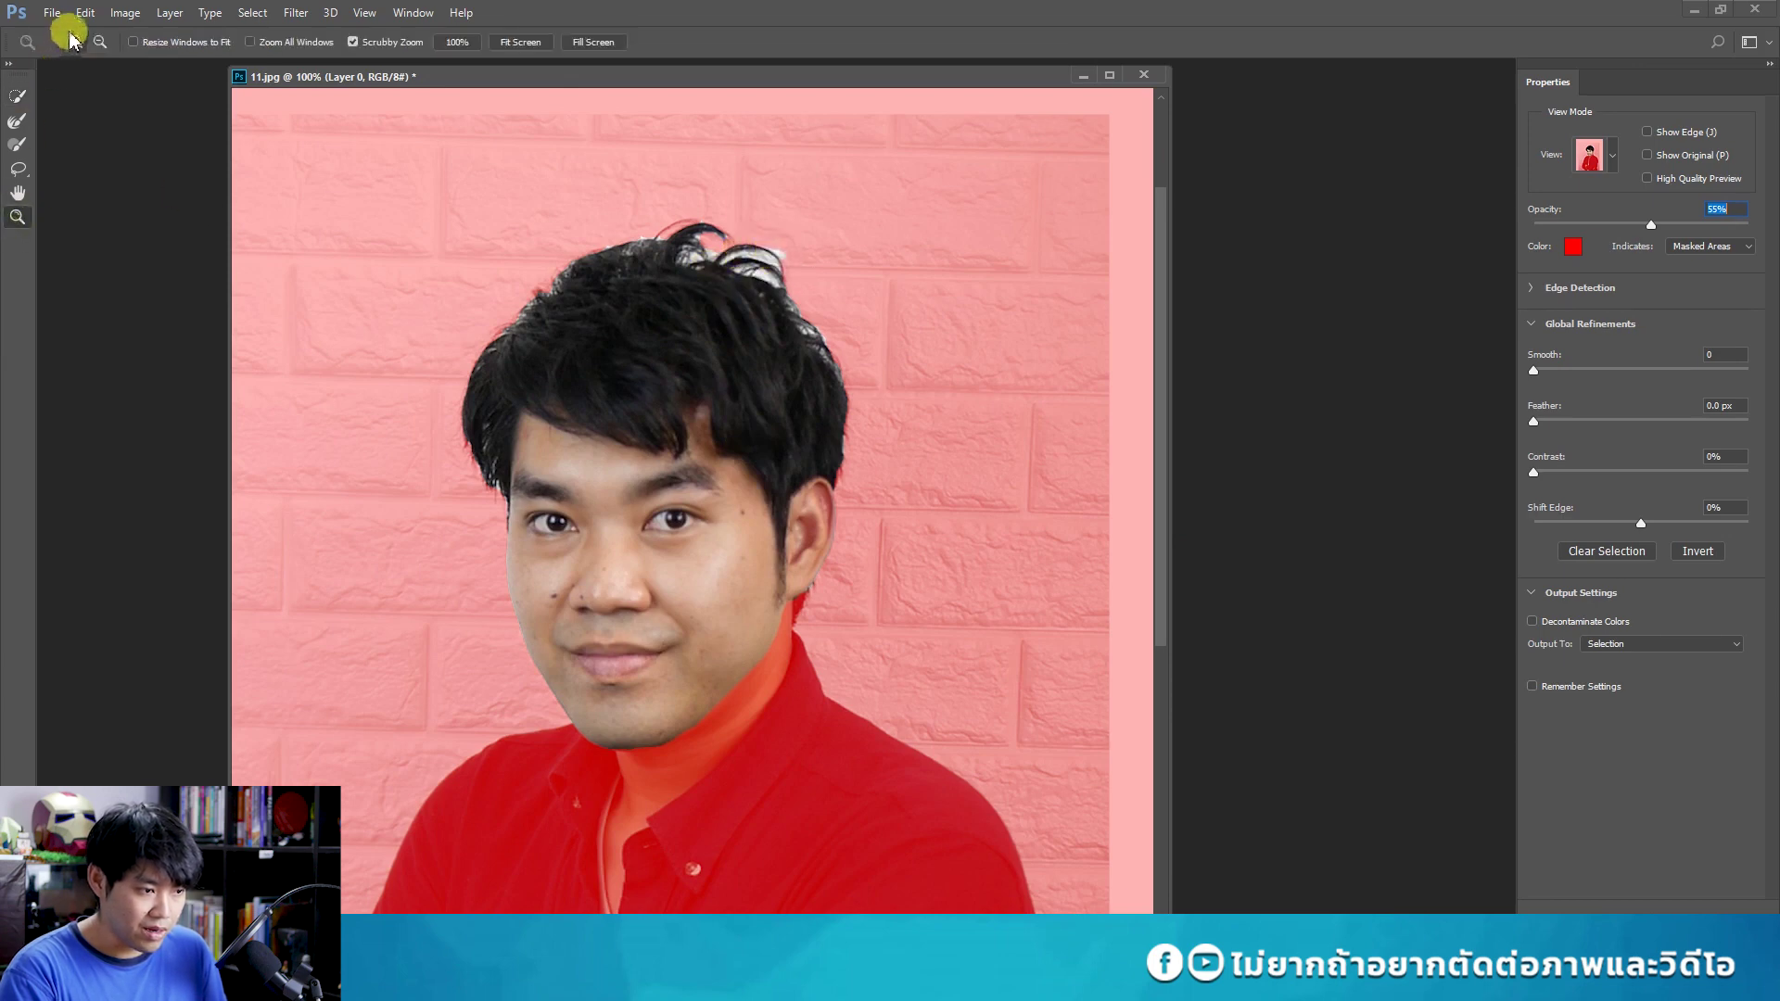
Zoom to 200% on the hair and subtract the white gaps between the top strands.
{"action": "left_click", "coordinate": [1064, 361]}
{"action": "left_click_drag", "start_coordinate": [476, 238], "coordinate": [746, 270]}
{"action": "key", "text": "w"}
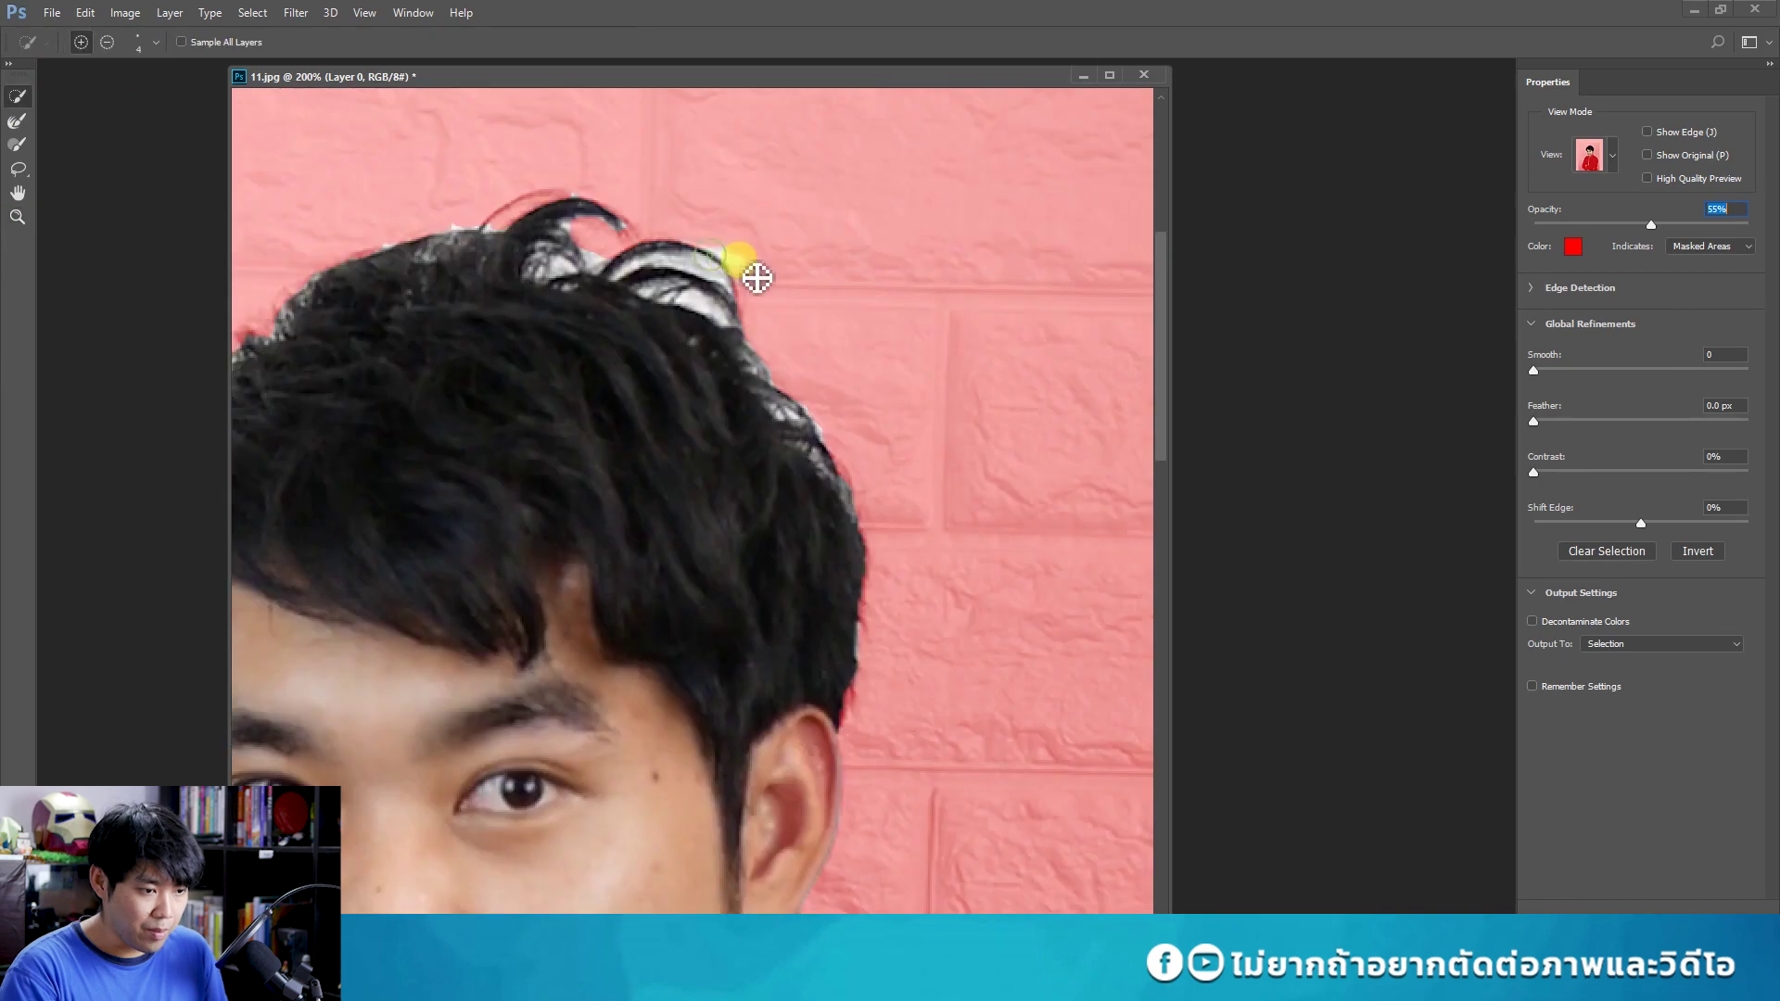
{"action": "left_click", "coordinate": [107, 41]}
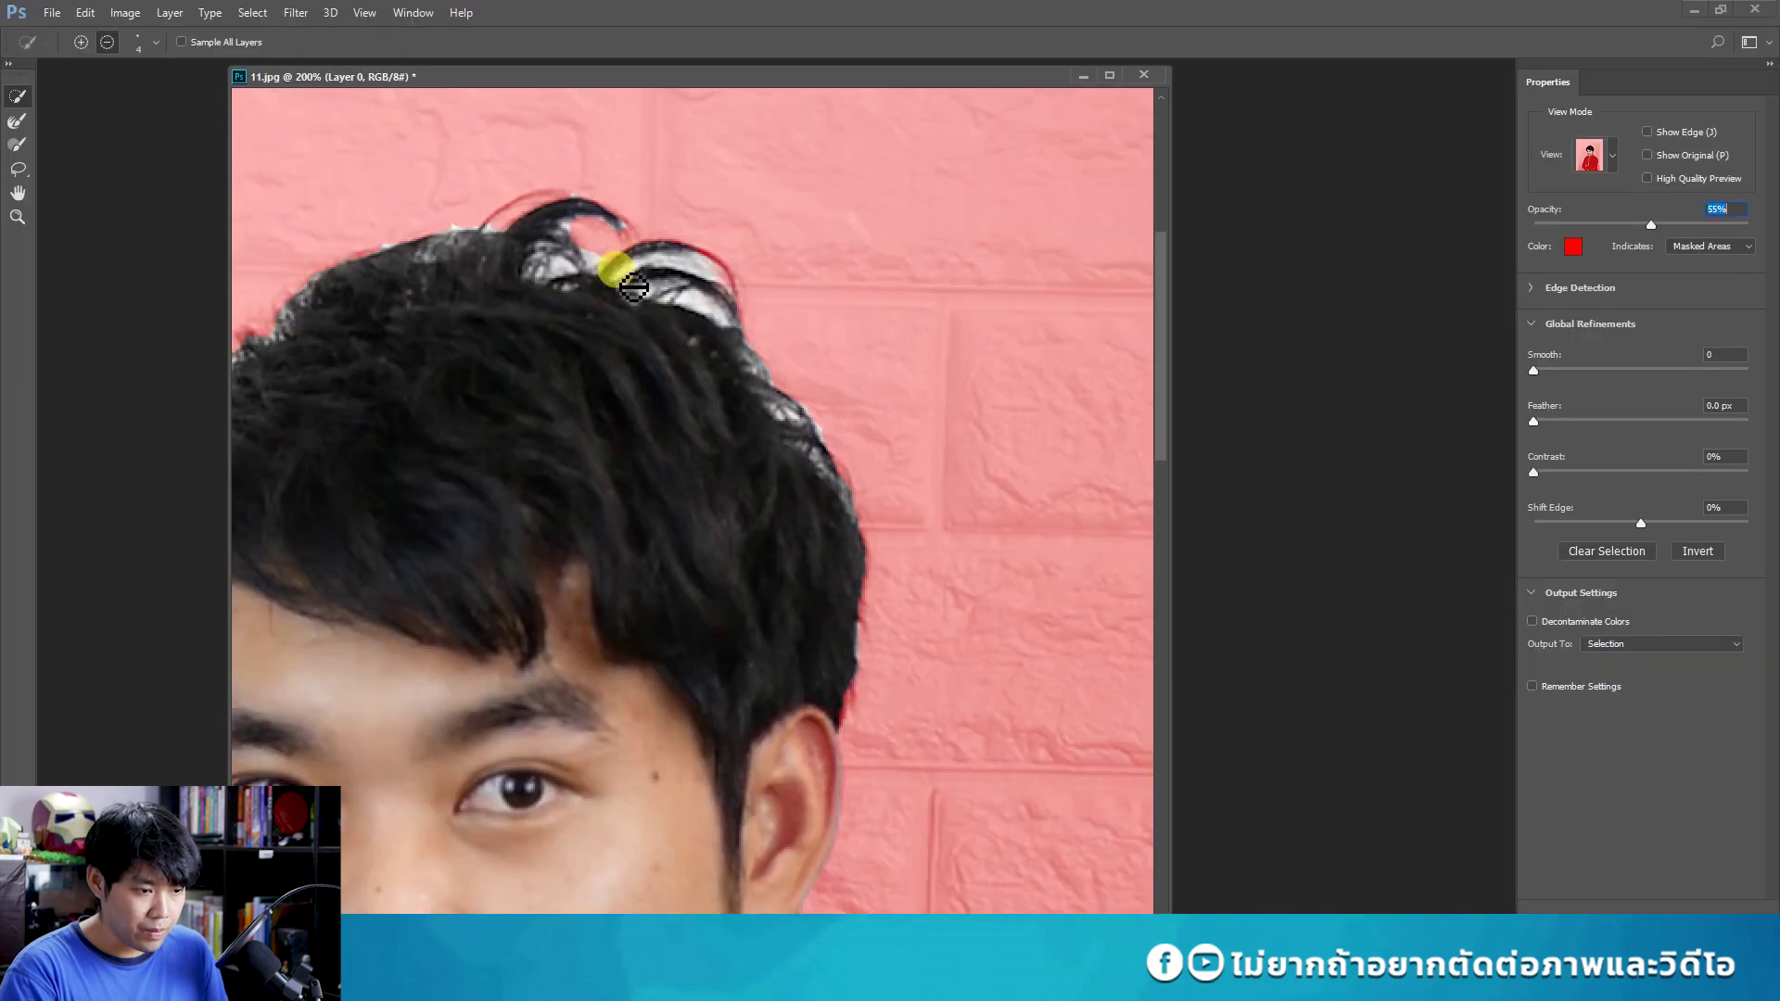
{"action": "left_click_drag", "start_coordinate": [633, 288], "coordinate": [653, 285]}
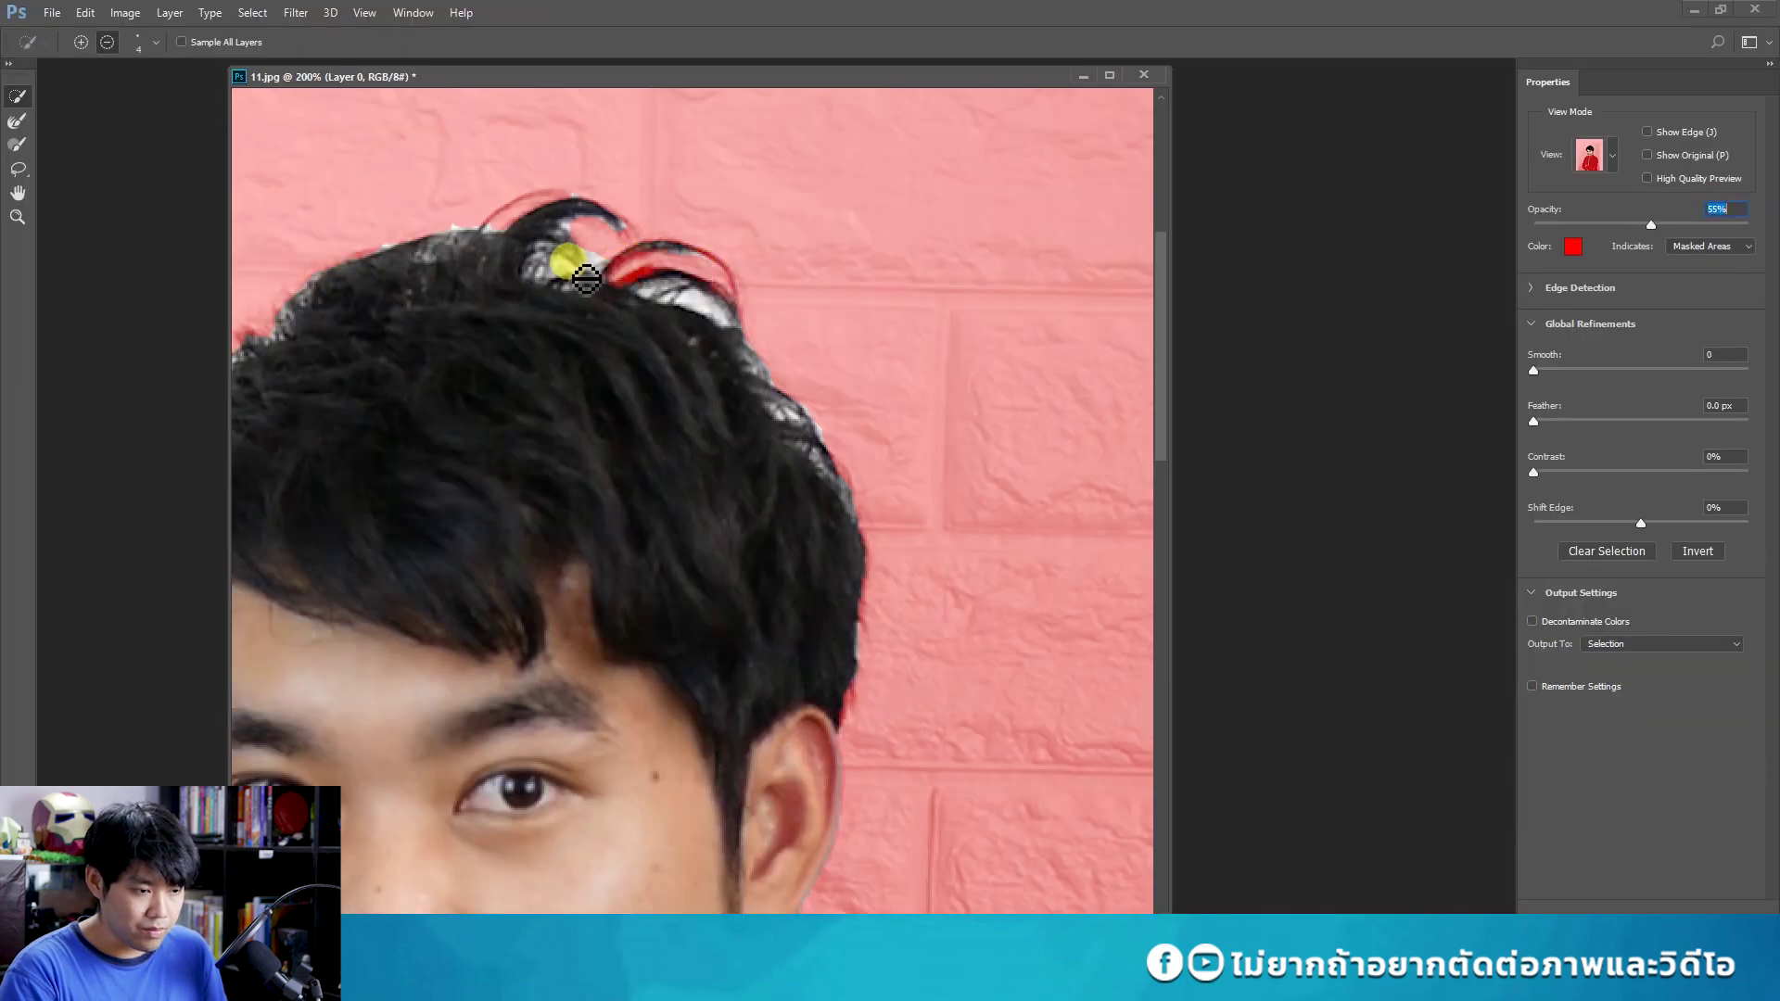
{"action": "mouse_move", "coordinate": [512, 259]}
{"action": "left_mouse_down"}
{"action": "mouse_move", "coordinate": [624, 286]}
{"action": "mouse_move", "coordinate": [604, 278]}
{"action": "mouse_move", "coordinate": [641, 317]}
{"action": "mouse_move", "coordinate": [655, 287]}
{"action": "mouse_move", "coordinate": [636, 287]}
{"action": "mouse_move", "coordinate": [664, 266]}
{"action": "mouse_move", "coordinate": [759, 256]}
{"action": "mouse_move", "coordinate": [739, 325]}
{"action": "mouse_move", "coordinate": [738, 302]}
{"action": "mouse_move", "coordinate": [822, 287]}
{"action": "mouse_move", "coordinate": [838, 340]}
{"action": "mouse_move", "coordinate": [772, 335]}
{"action": "mouse_move", "coordinate": [830, 327]}
{"action": "mouse_move", "coordinate": [898, 358]}
{"action": "left_mouse_up"}
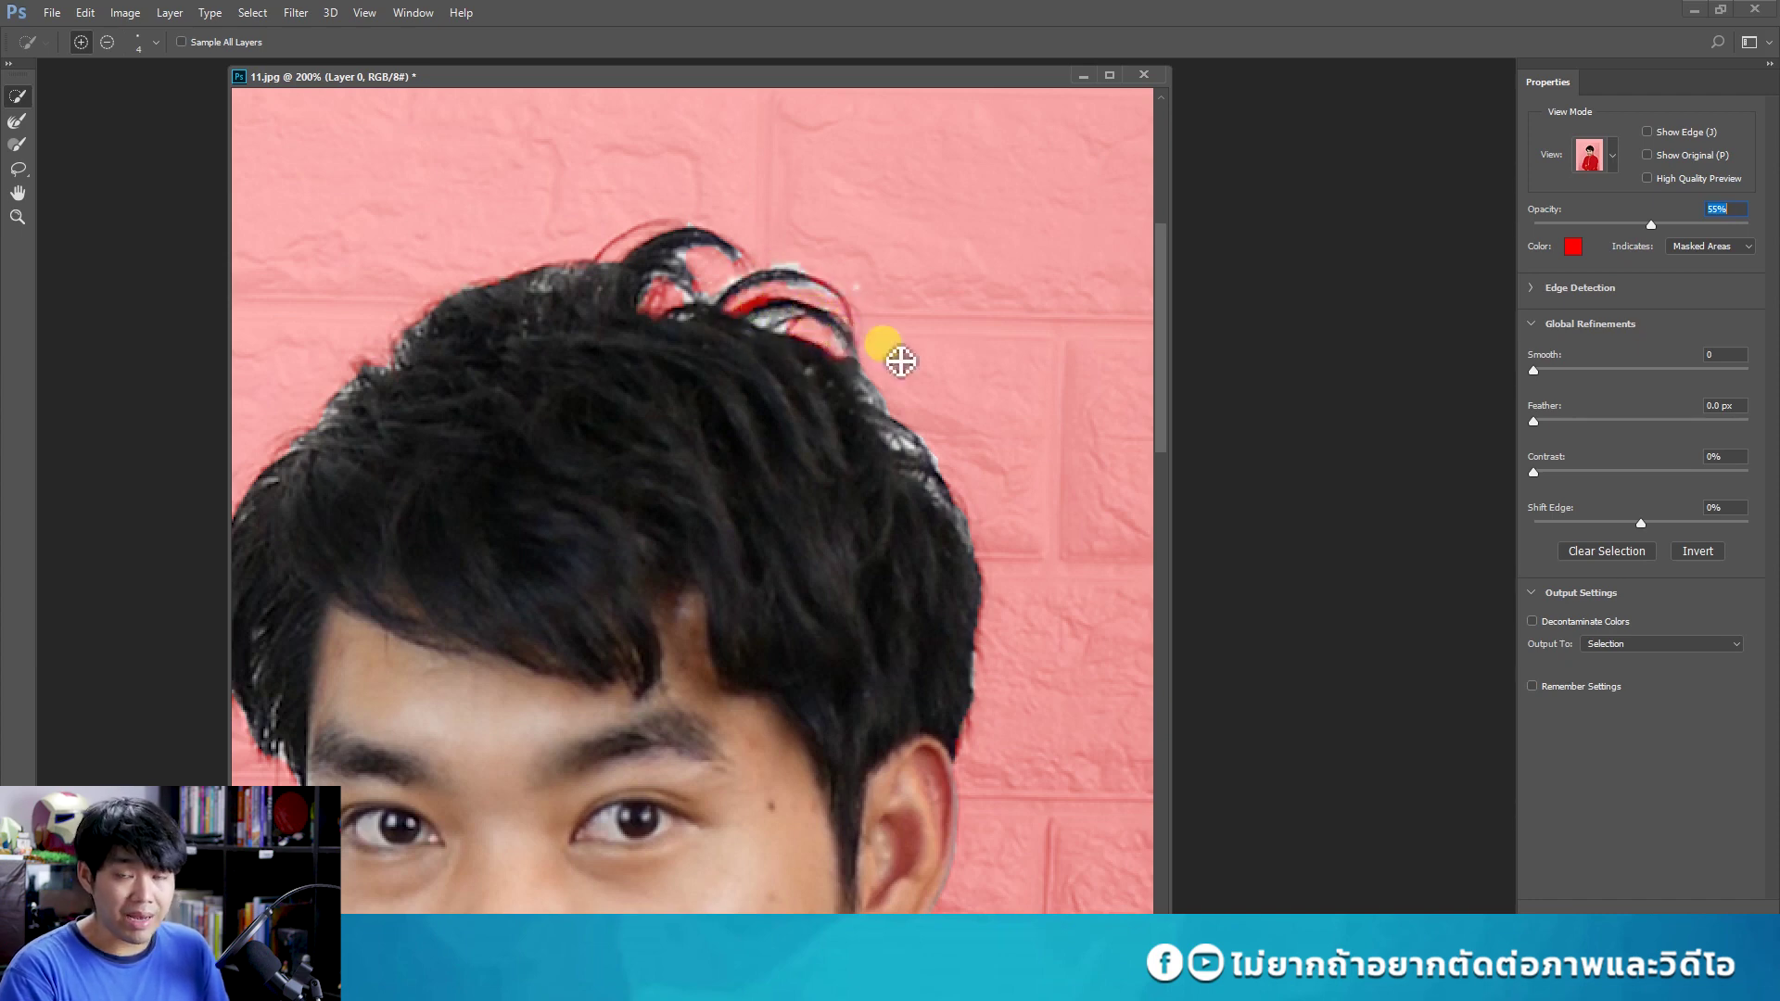
{"action": "left_click", "coordinate": [636, 342]}
{"action": "mouse_move", "coordinate": [636, 342]}
{"action": "left_mouse_down"}
{"action": "mouse_move", "coordinate": [858, 636]}
{"action": "mouse_move", "coordinate": [922, 575]}
{"action": "mouse_move", "coordinate": [899, 635]}
{"action": "left_mouse_up"}
{"action": "left_click", "coordinate": [1562, 322]}
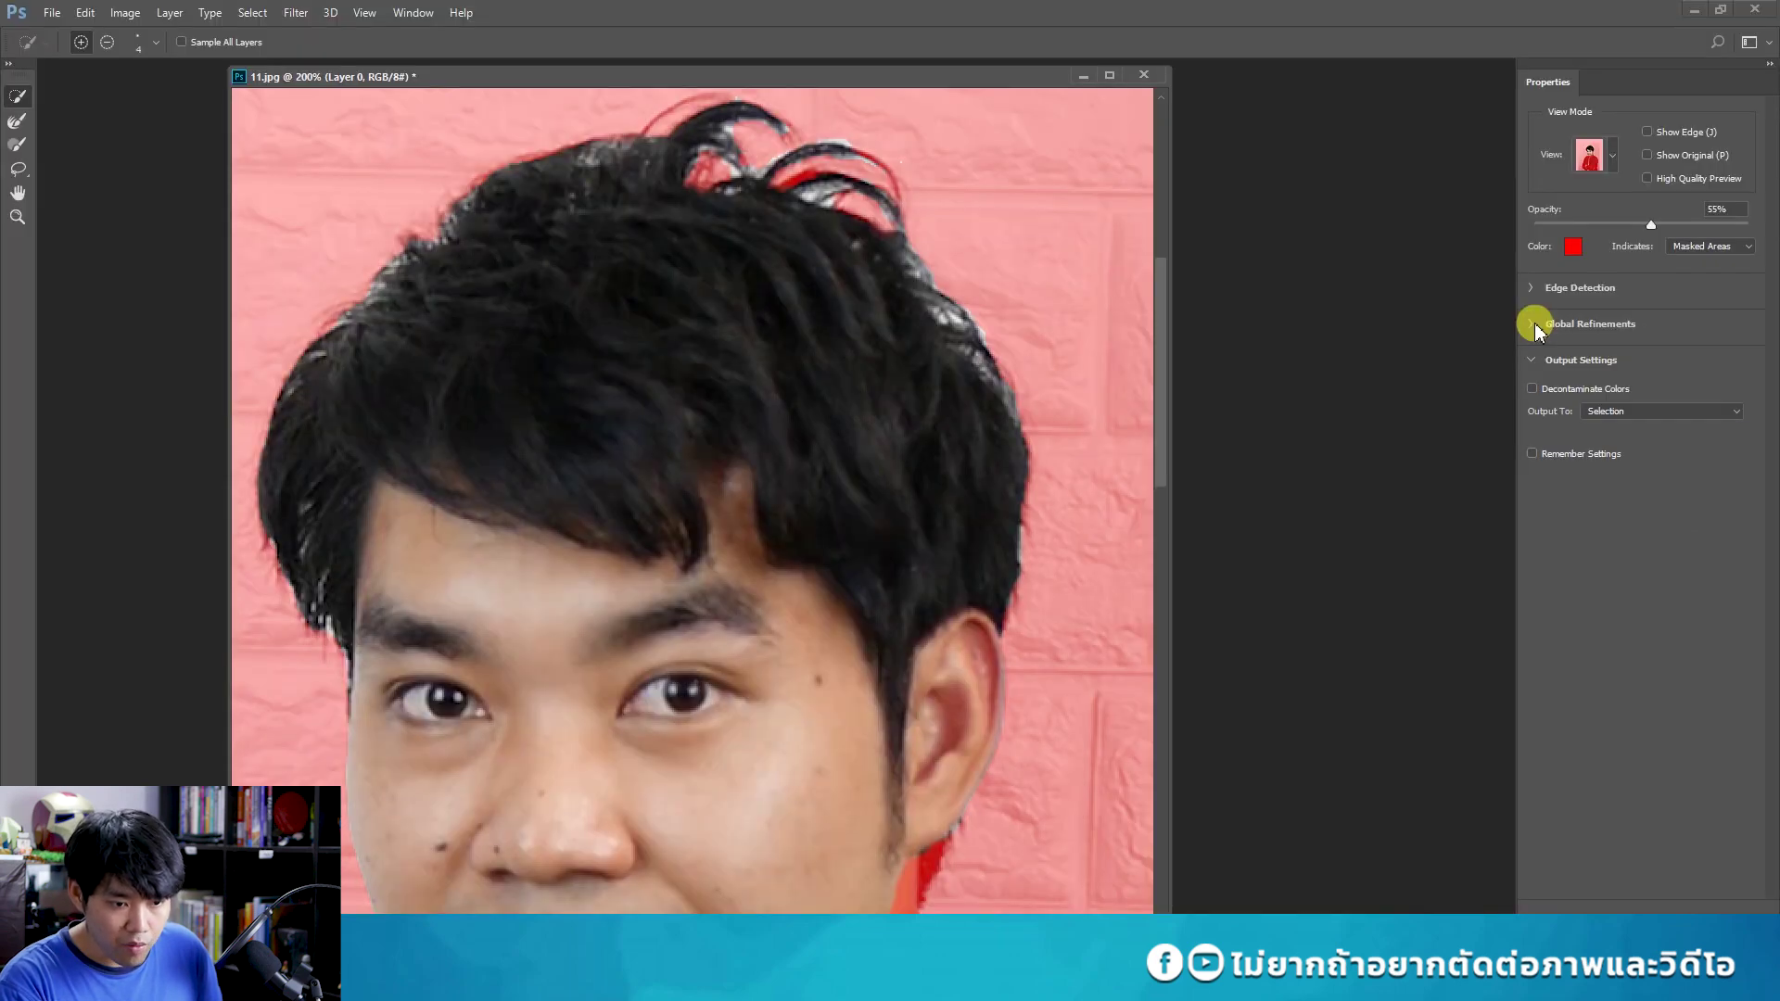
Set Edge Detection Radius to 0 px and expand the Global Refinements panel.
{"action": "left_click", "coordinate": [1534, 288]}
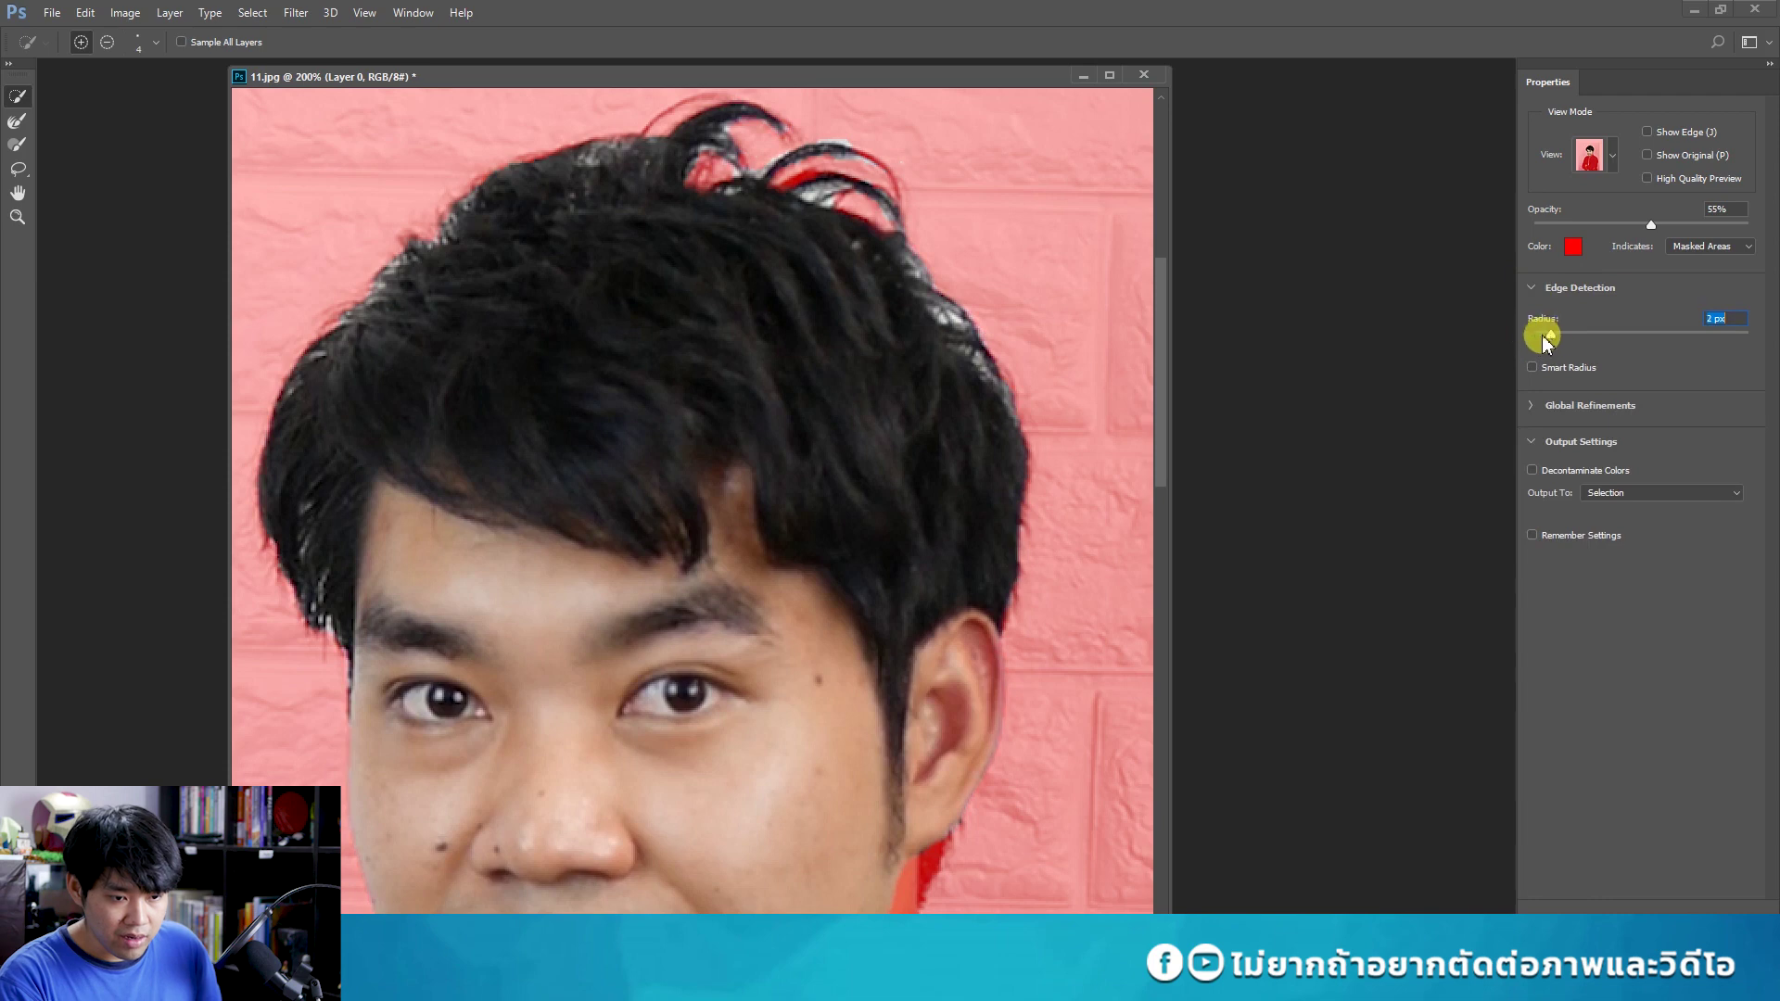
{"action": "left_click_drag", "start_coordinate": [1550, 338], "coordinate": [1574, 342]}
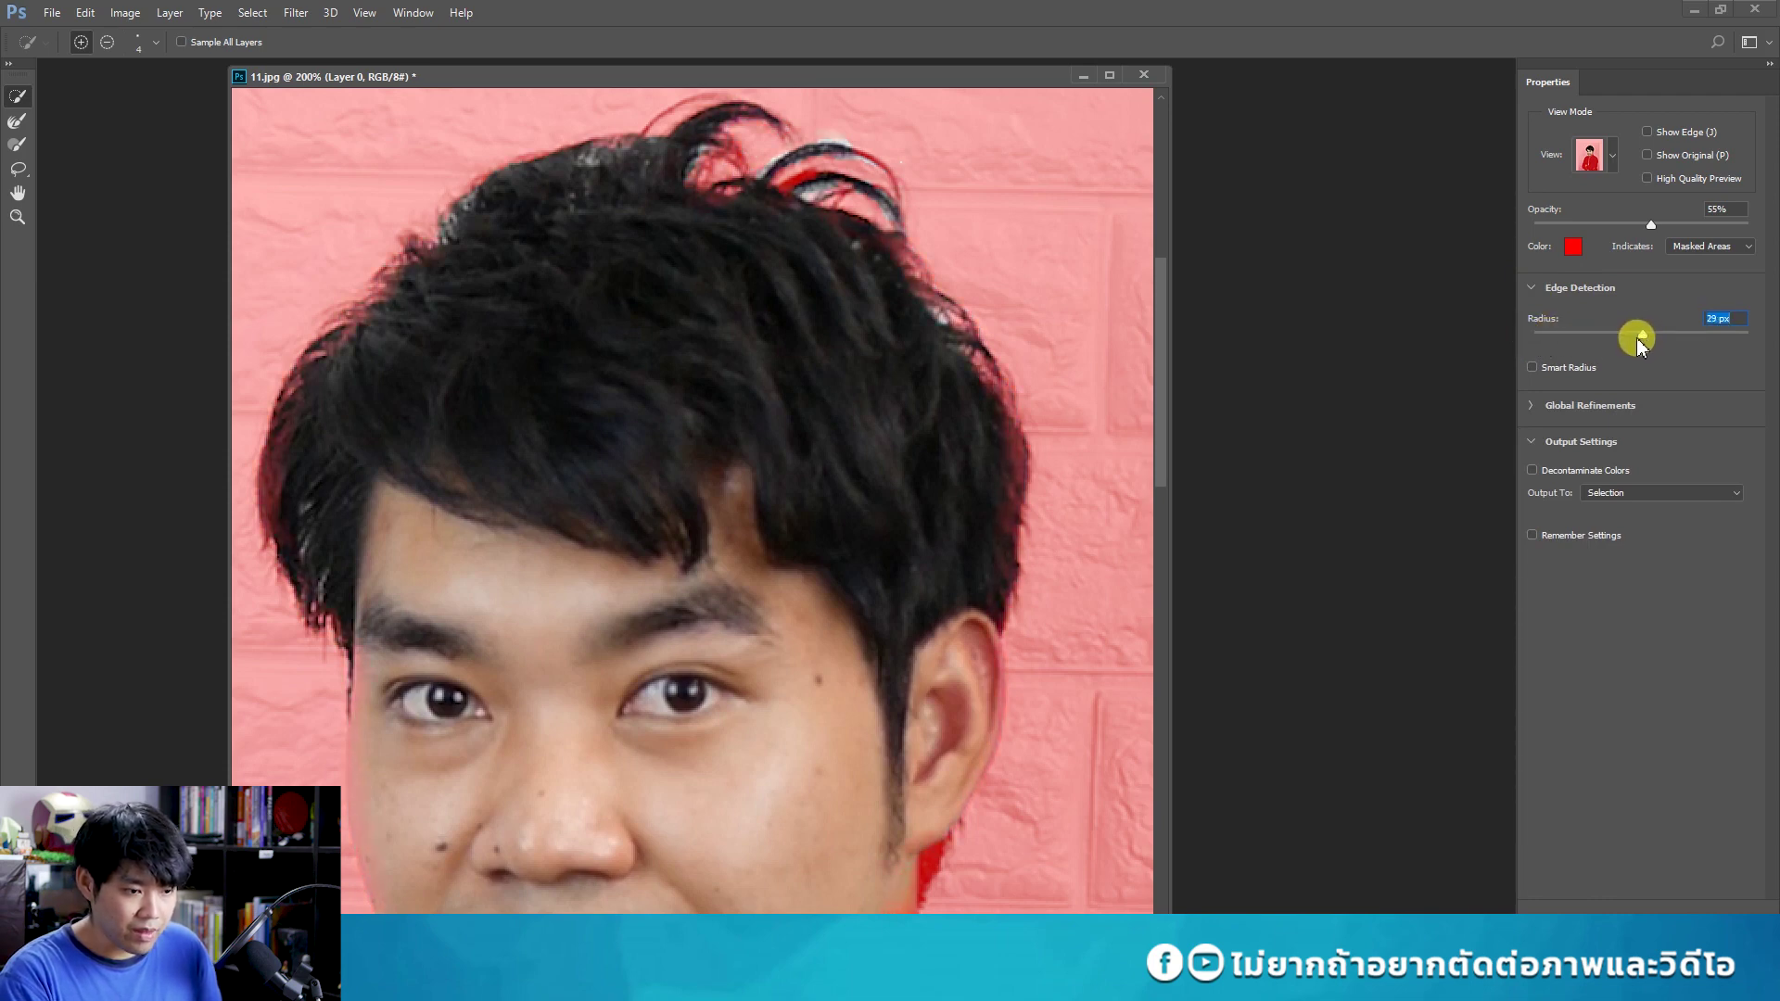
{"action": "left_click_drag", "start_coordinate": [1640, 340], "coordinate": [1587, 343]}
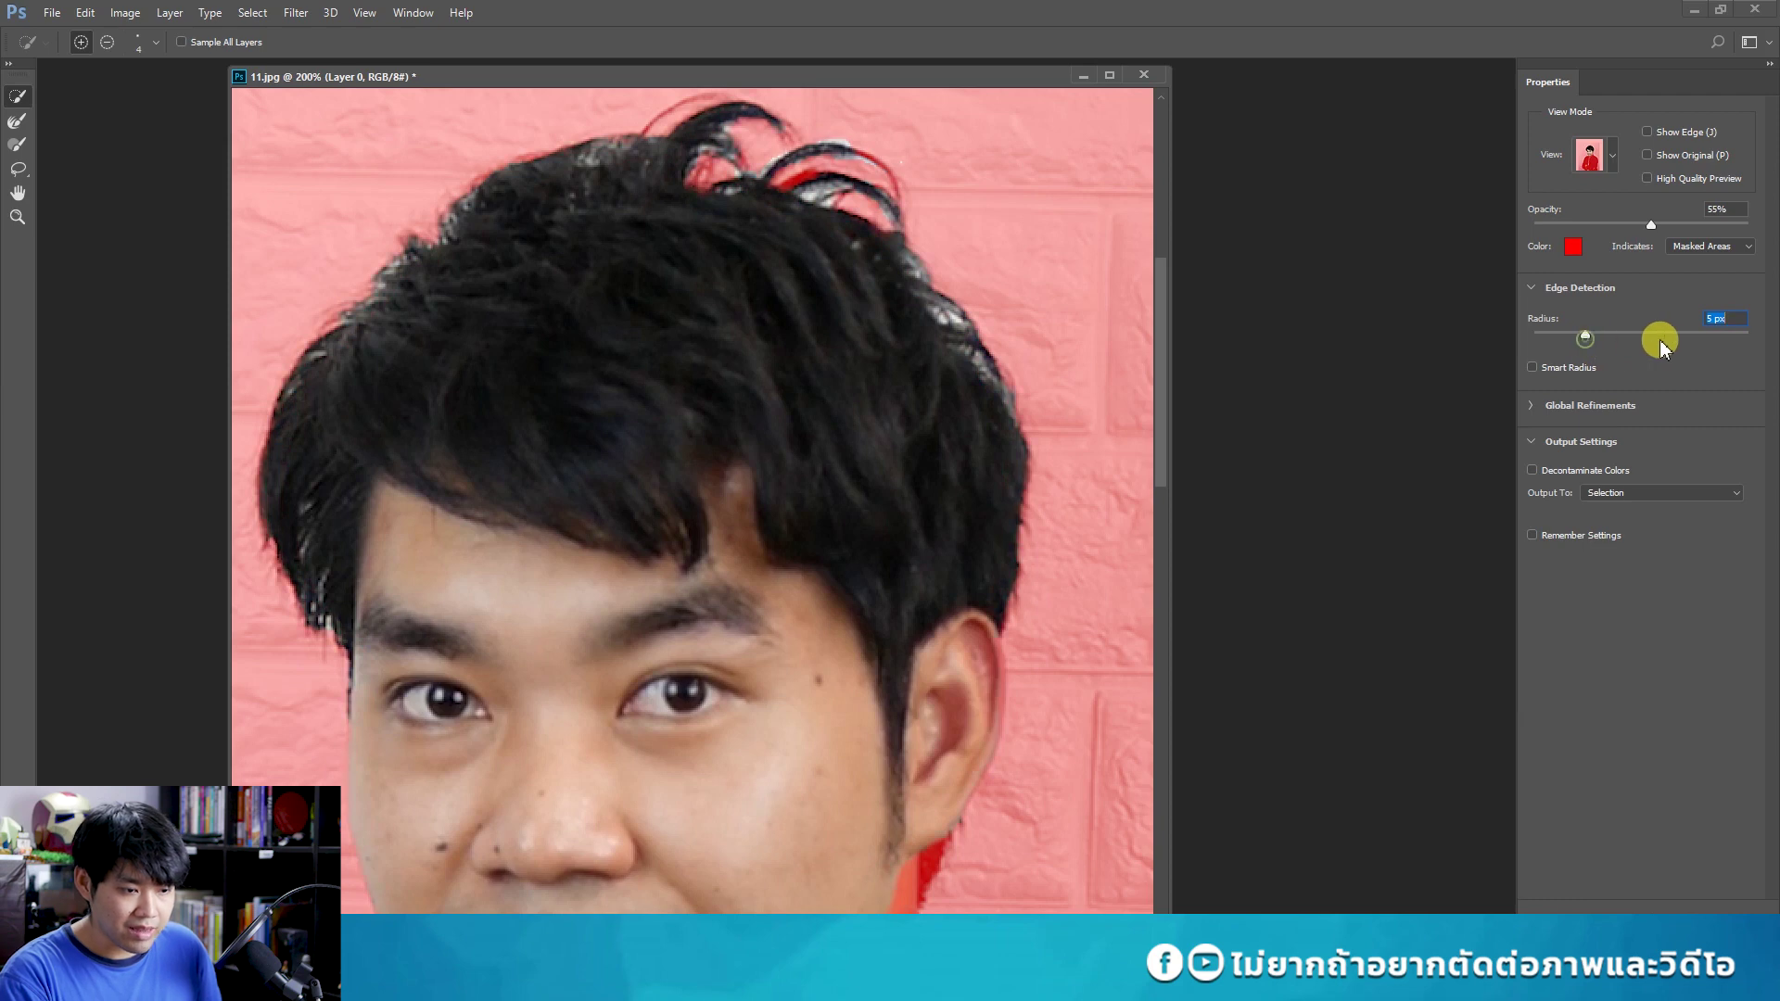
{"action": "left_click_drag", "start_coordinate": [1587, 334], "coordinate": [1678, 334]}
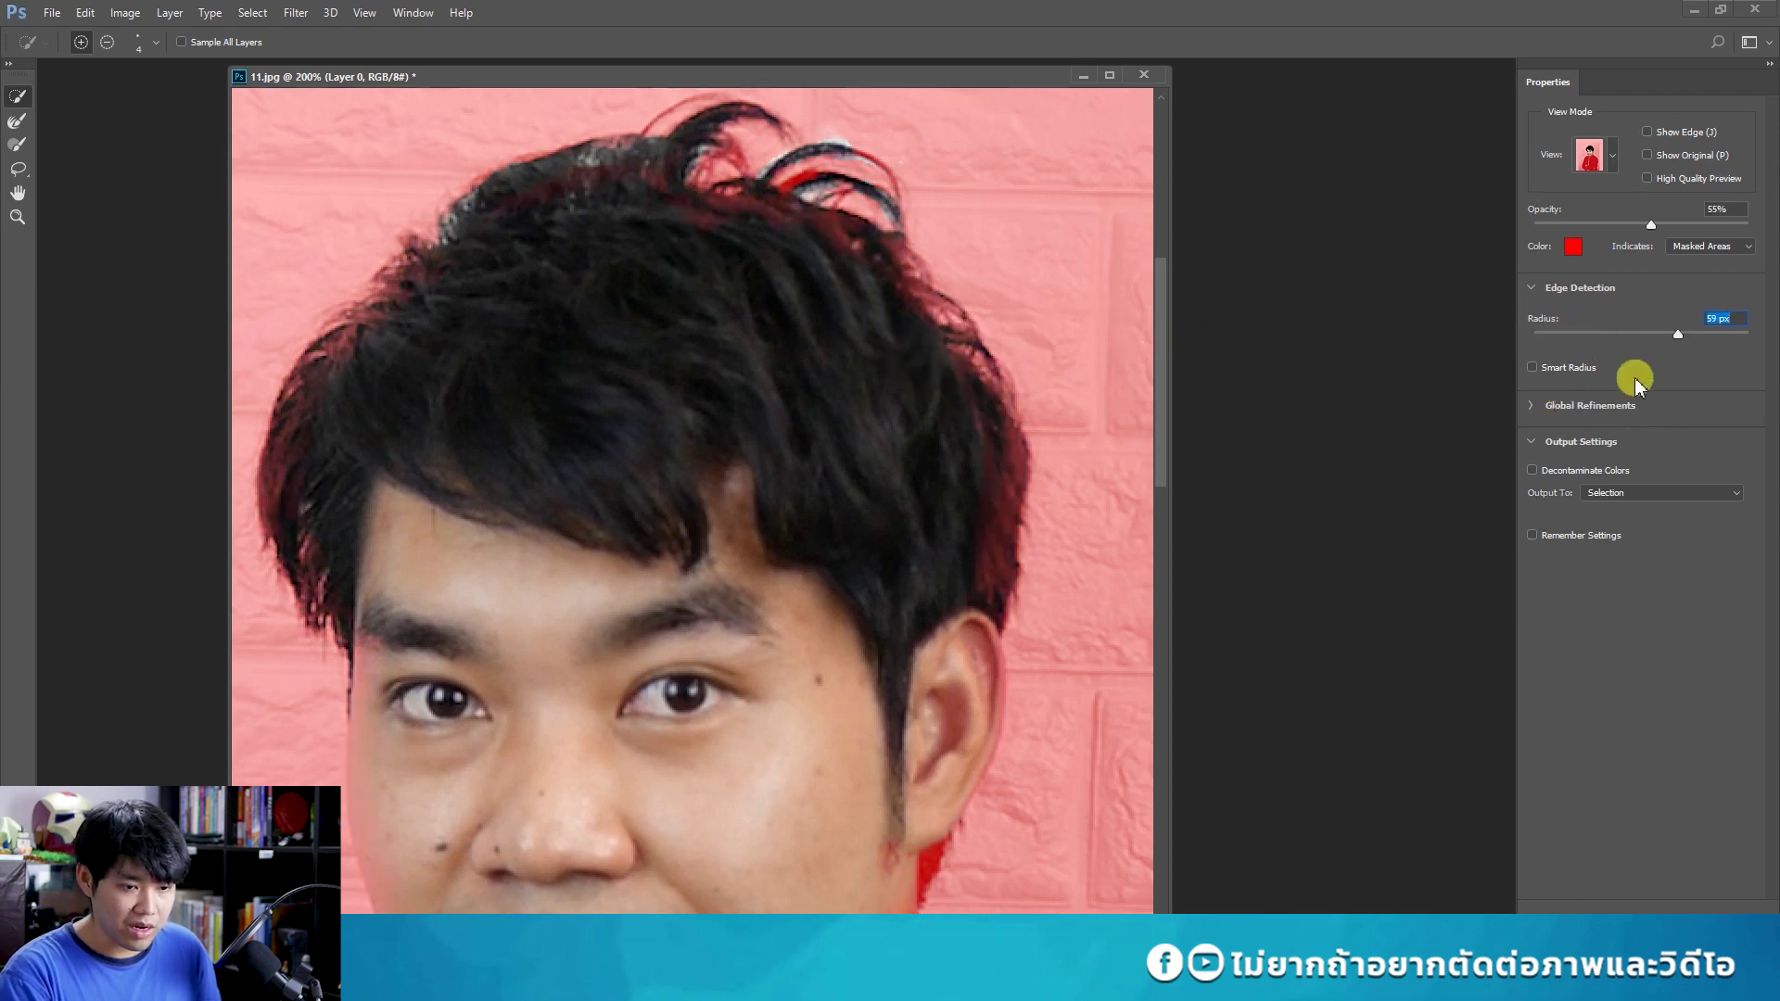
{"action": "left_click_drag", "start_coordinate": [1673, 334], "coordinate": [1573, 345]}
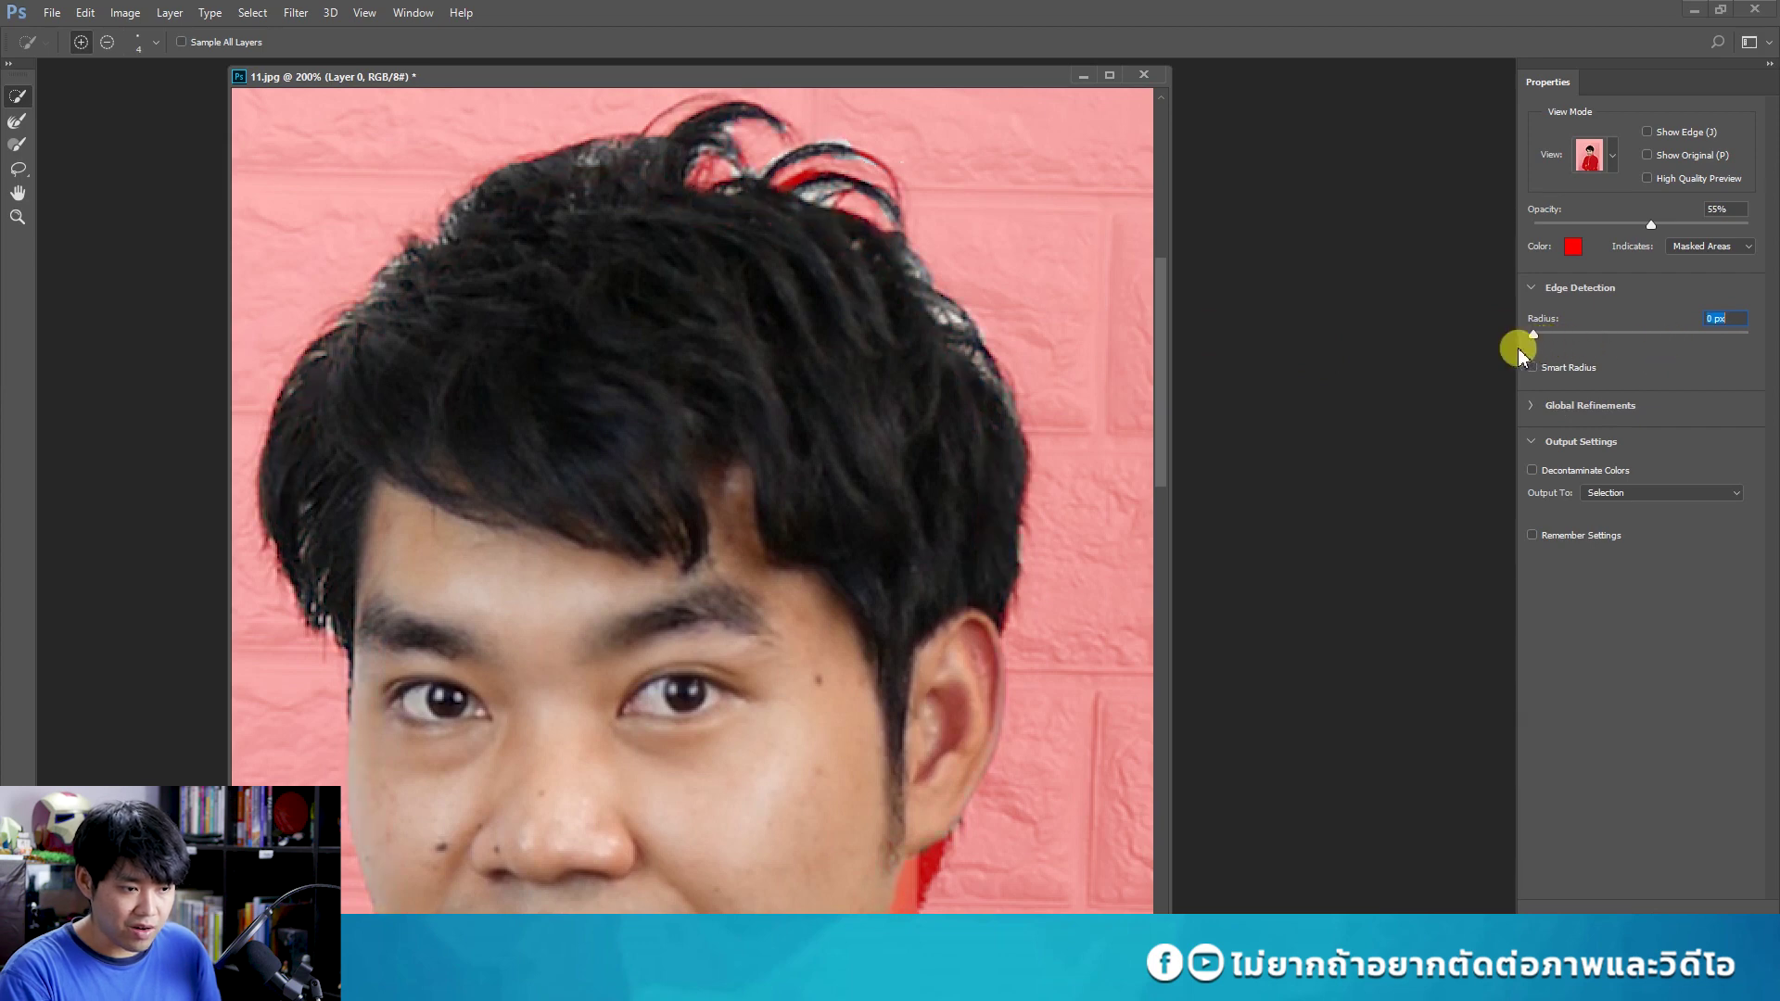
{"action": "left_click", "coordinate": [1530, 287]}
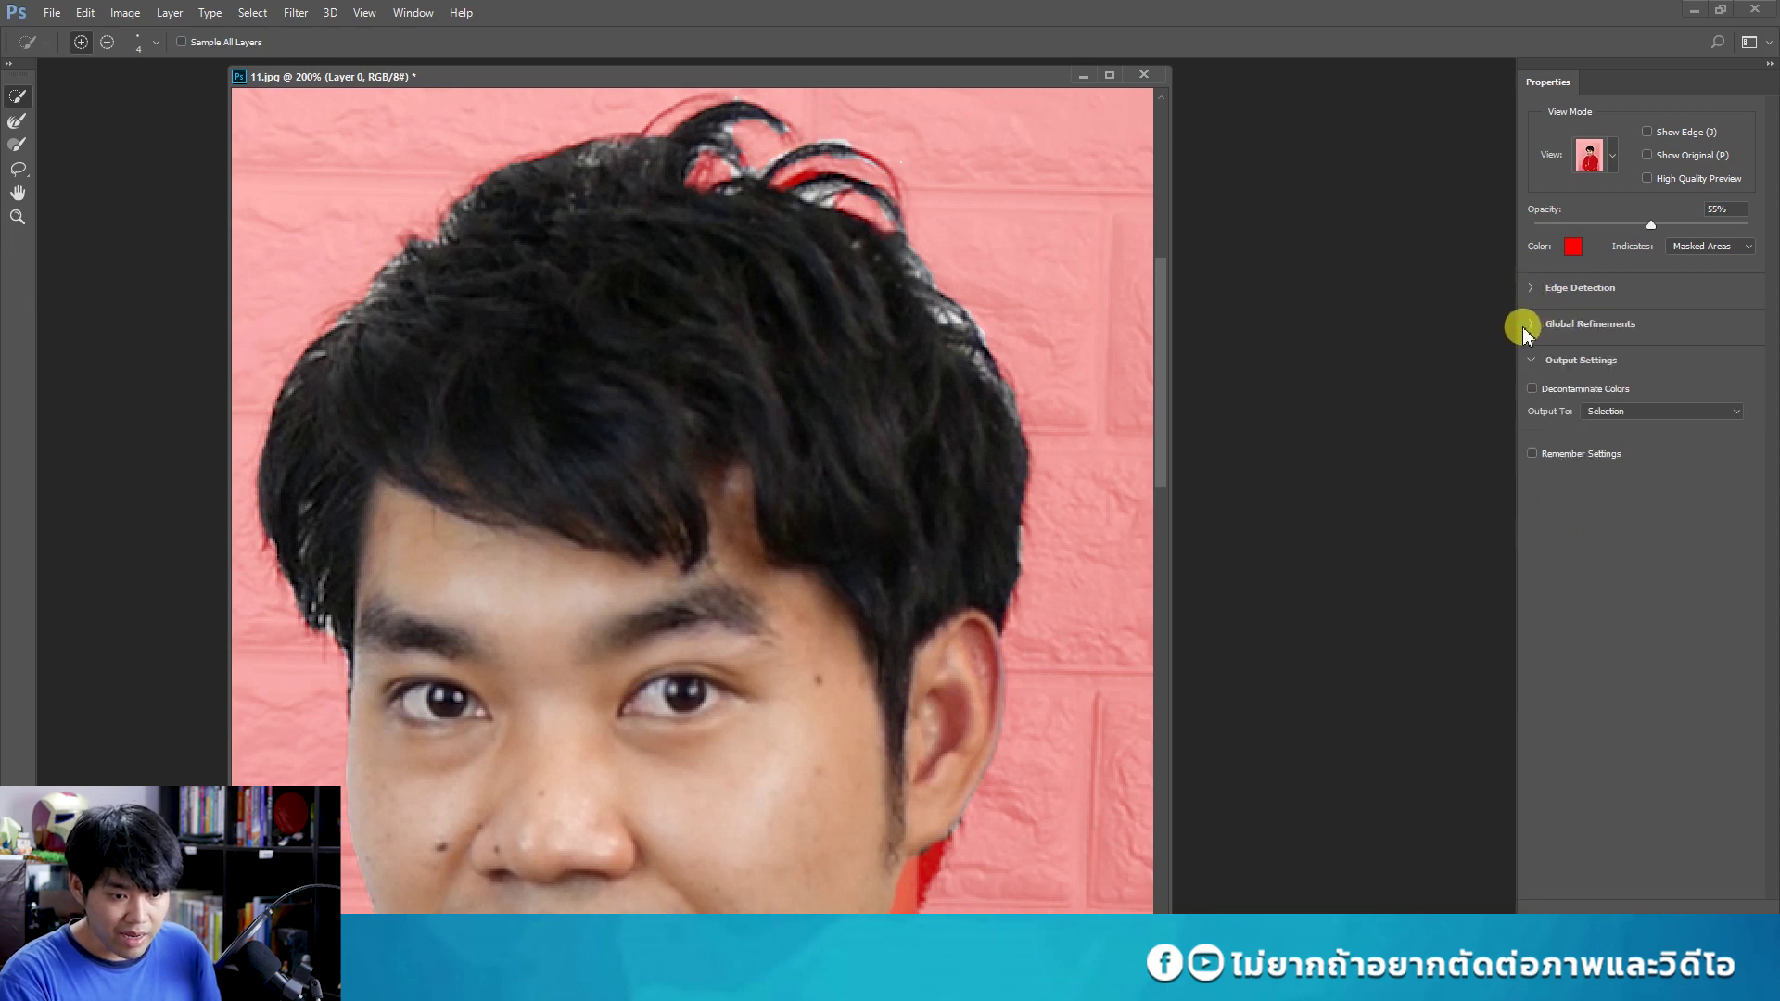
{"action": "left_click", "coordinate": [1531, 324]}
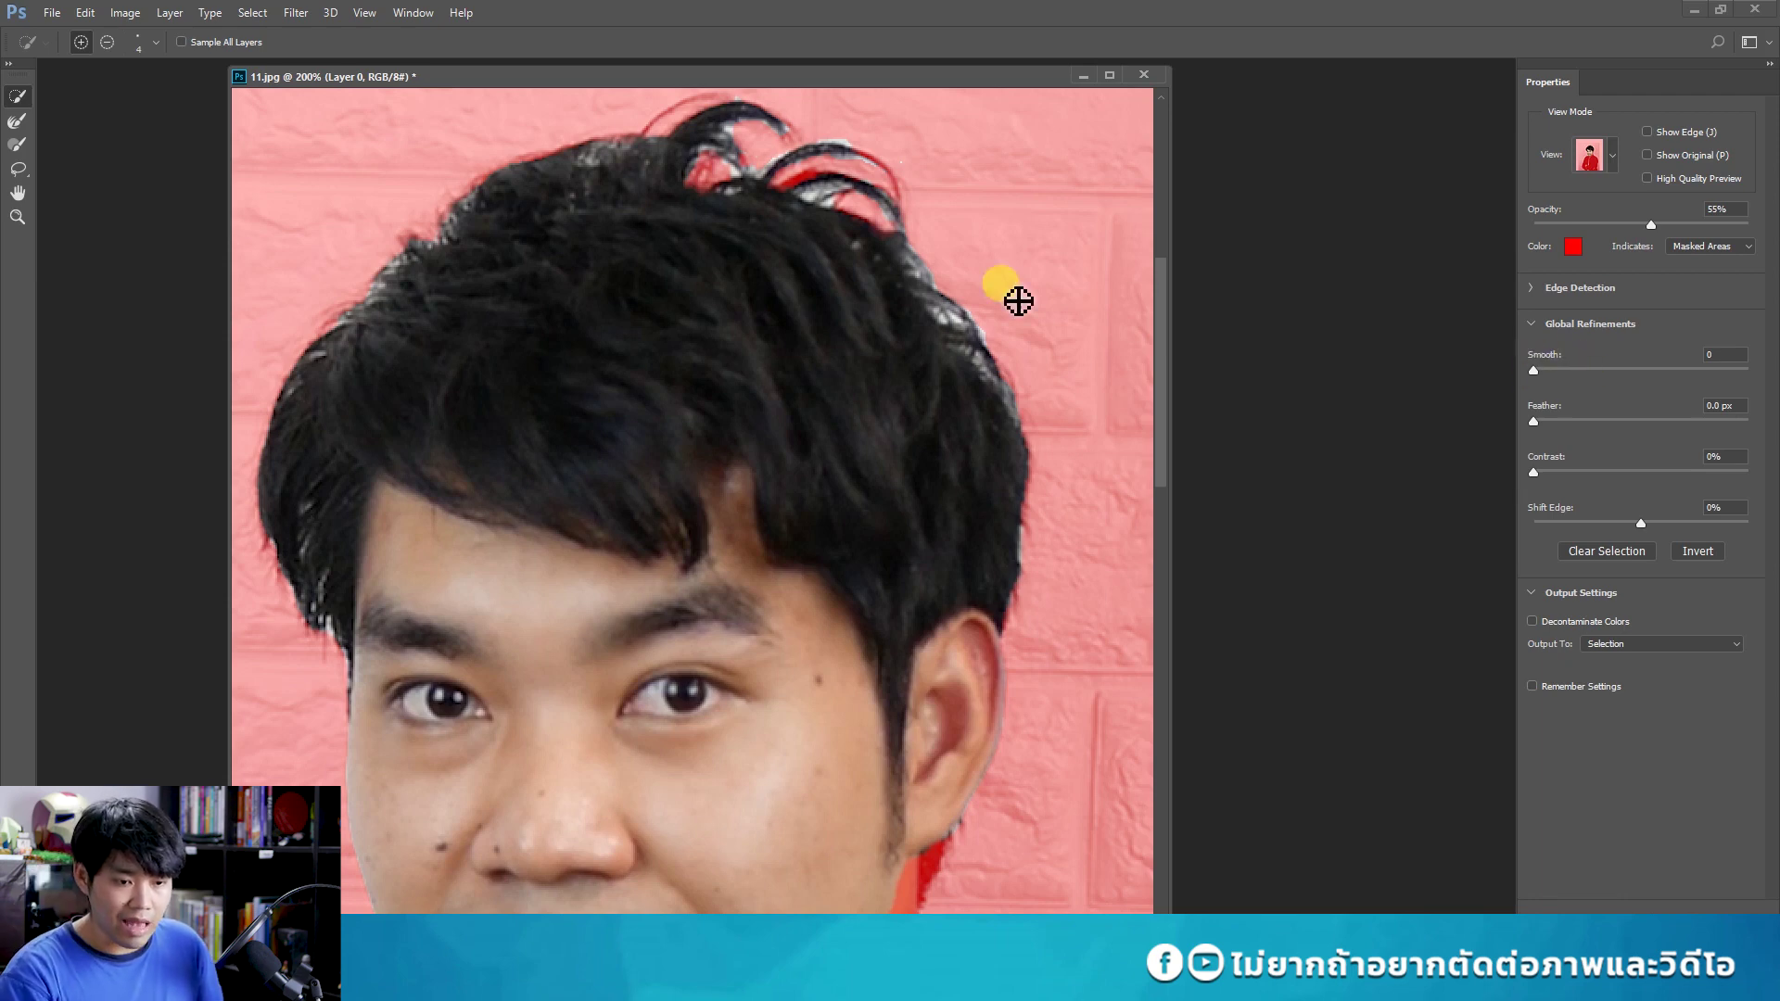
Set Smooth to 31, Contrast to 13% and Shift Edge to +36%.
{"action": "left_click_drag", "start_coordinate": [1533, 370], "coordinate": [1563, 369]}
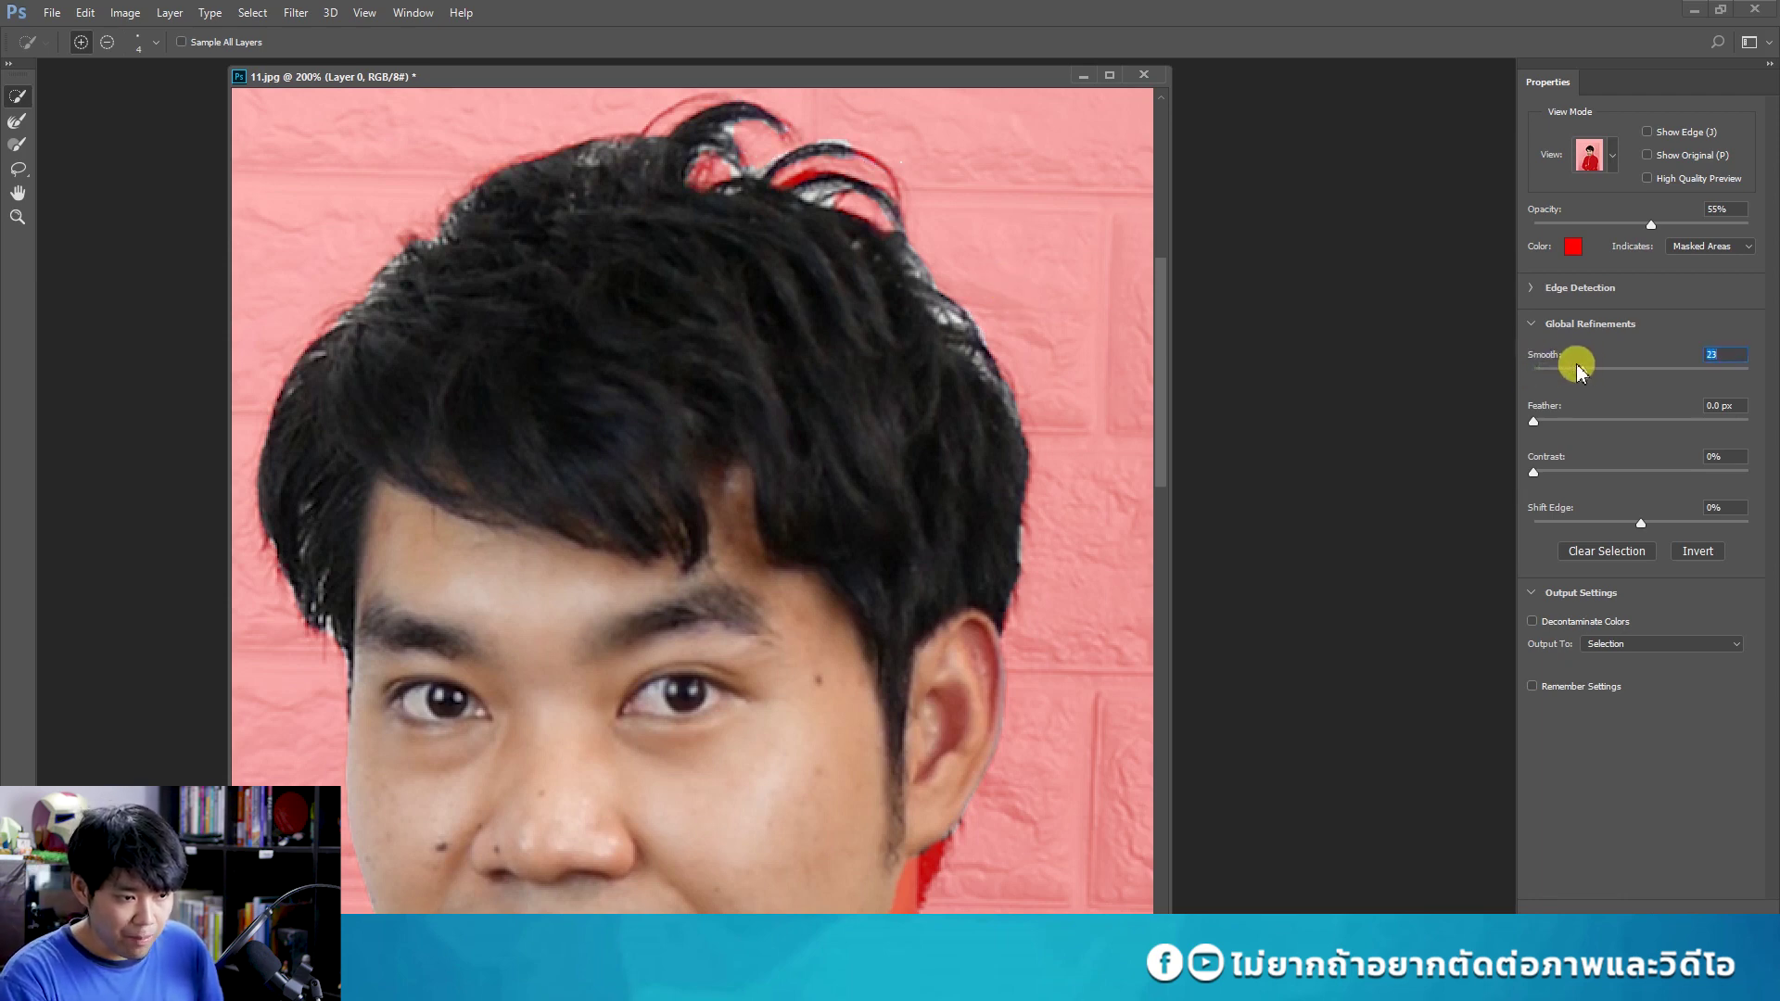
{"action": "left_click_drag", "start_coordinate": [1581, 372], "coordinate": [1594, 370]}
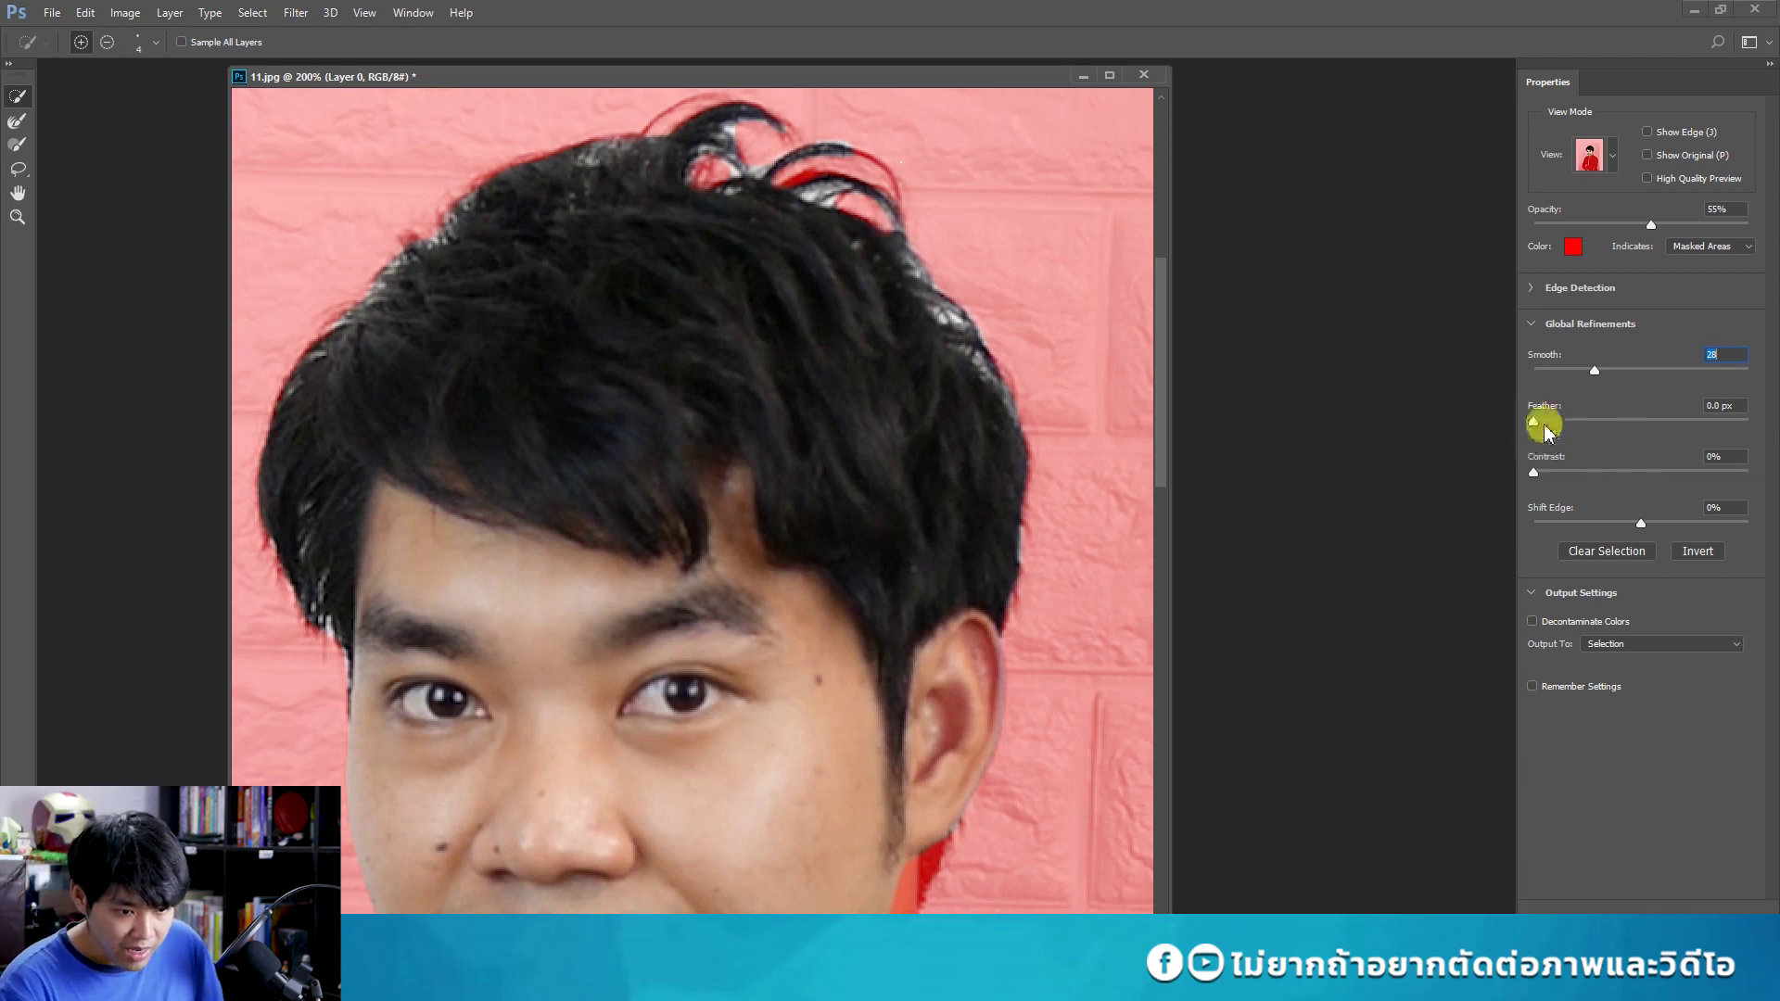
{"action": "key", "text": "Tab"}
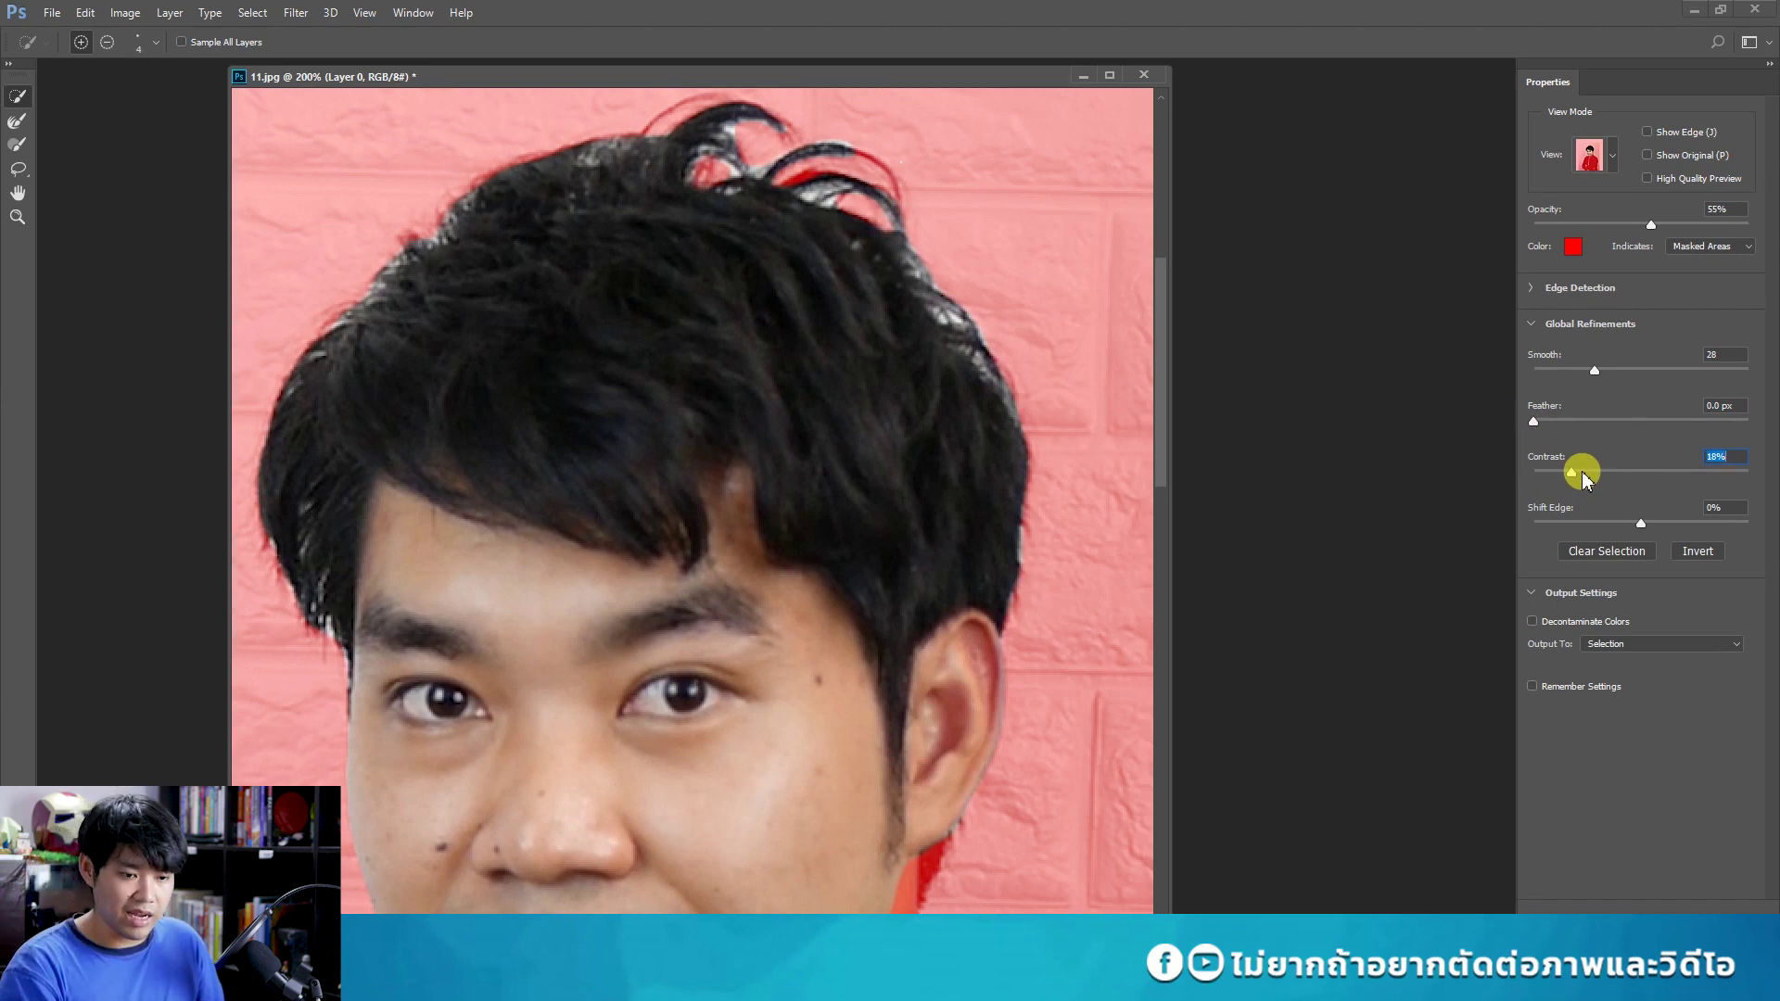
{"action": "left_click_drag", "start_coordinate": [1567, 478], "coordinate": [1560, 472]}
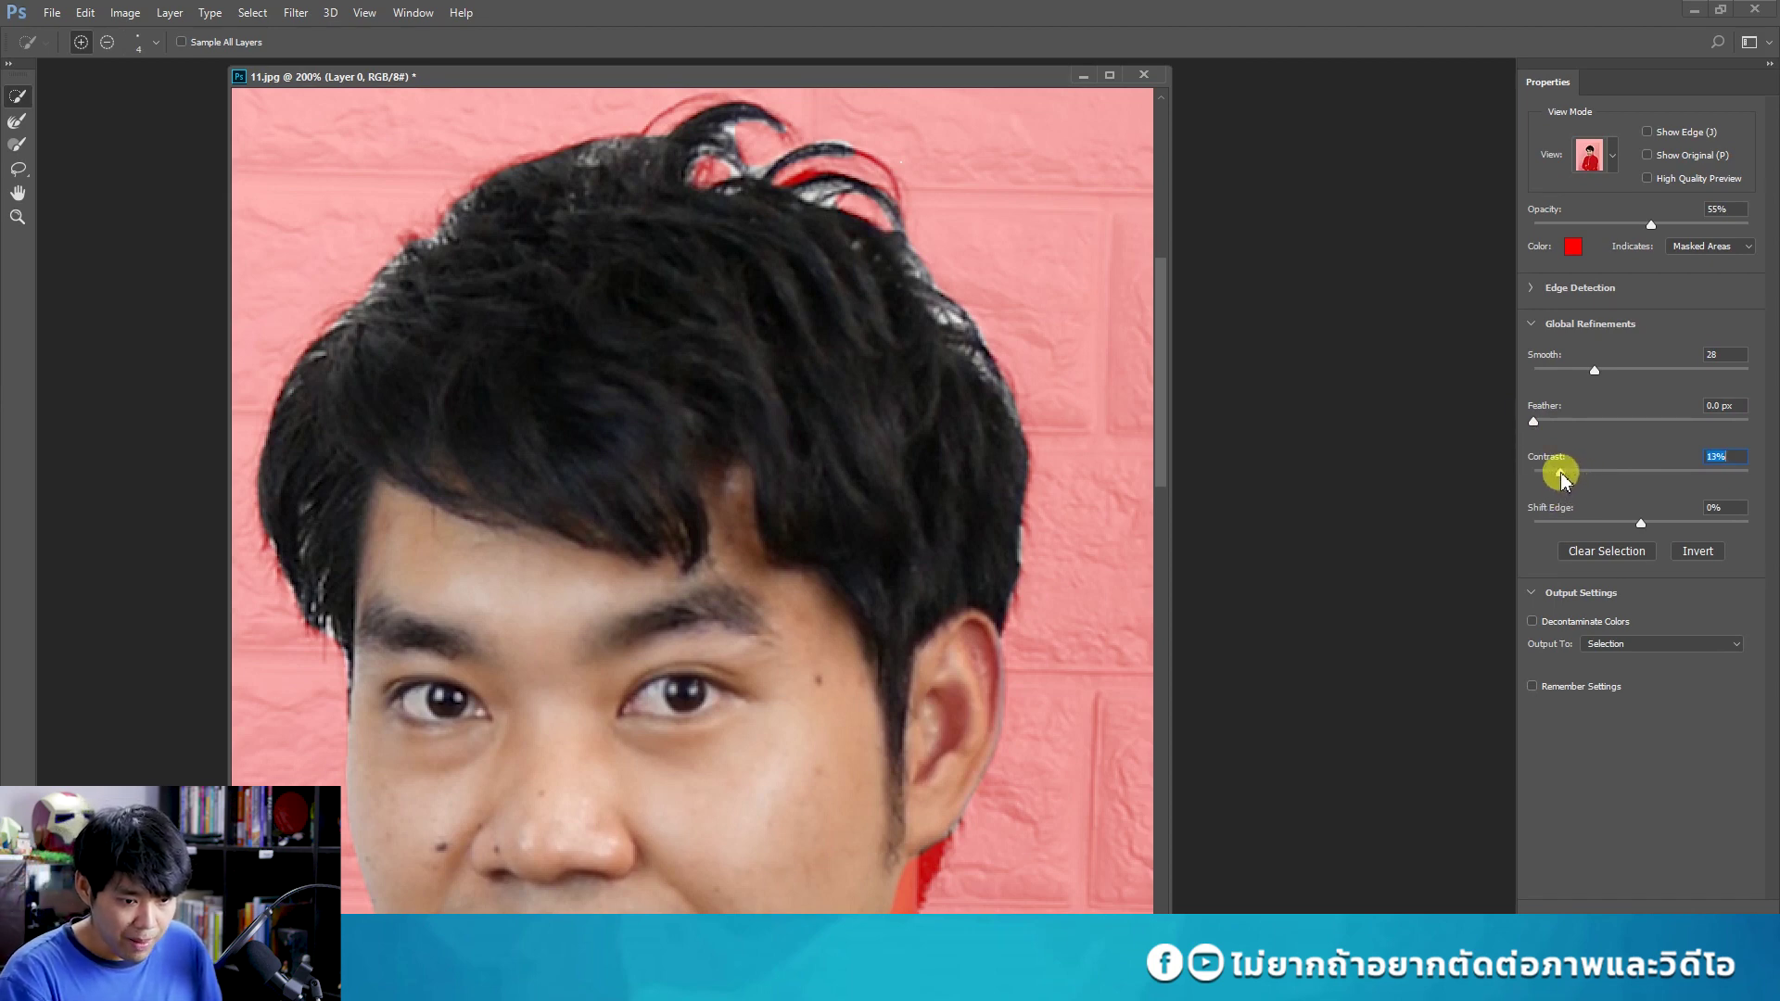
{"action": "mouse_move", "coordinate": [1642, 522]}
{"action": "left_mouse_down"}
{"action": "mouse_move", "coordinate": [1680, 525]}
{"action": "mouse_move", "coordinate": [1573, 551]}
{"action": "left_mouse_up"}
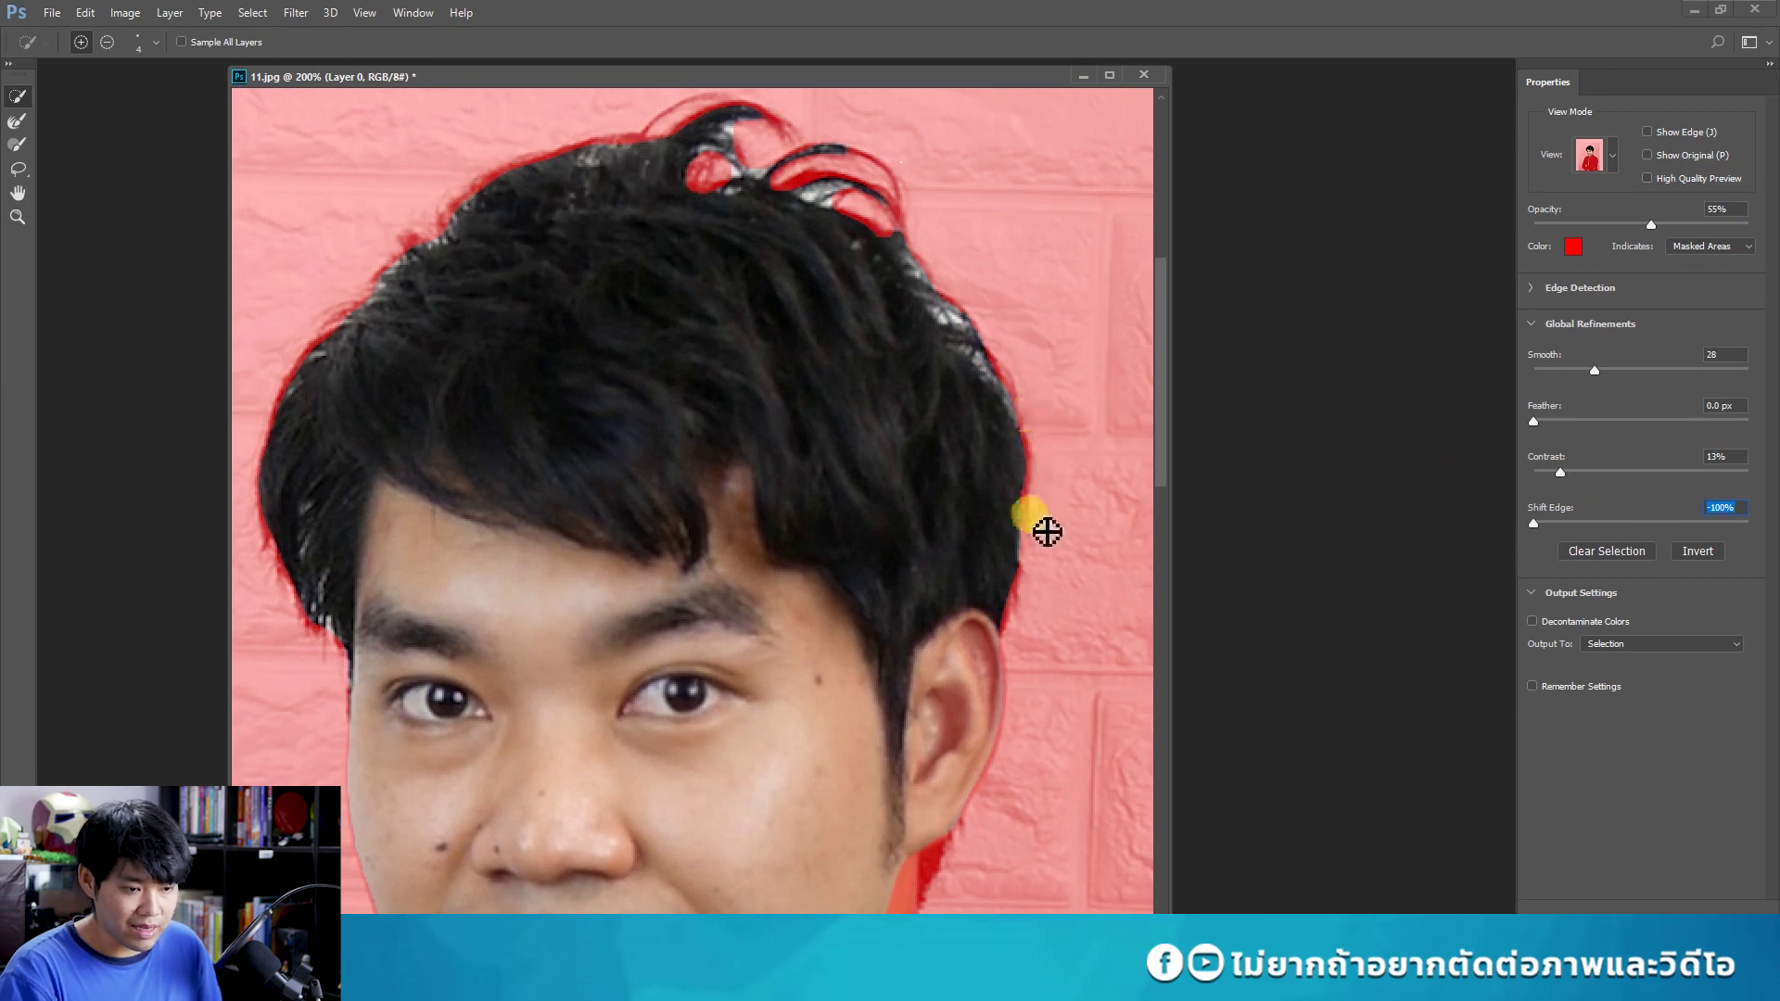
{"action": "left_click_drag", "start_coordinate": [1642, 521], "coordinate": [1680, 523]}
{"action": "left_click_drag", "start_coordinate": [1594, 370], "coordinate": [1598, 372]}
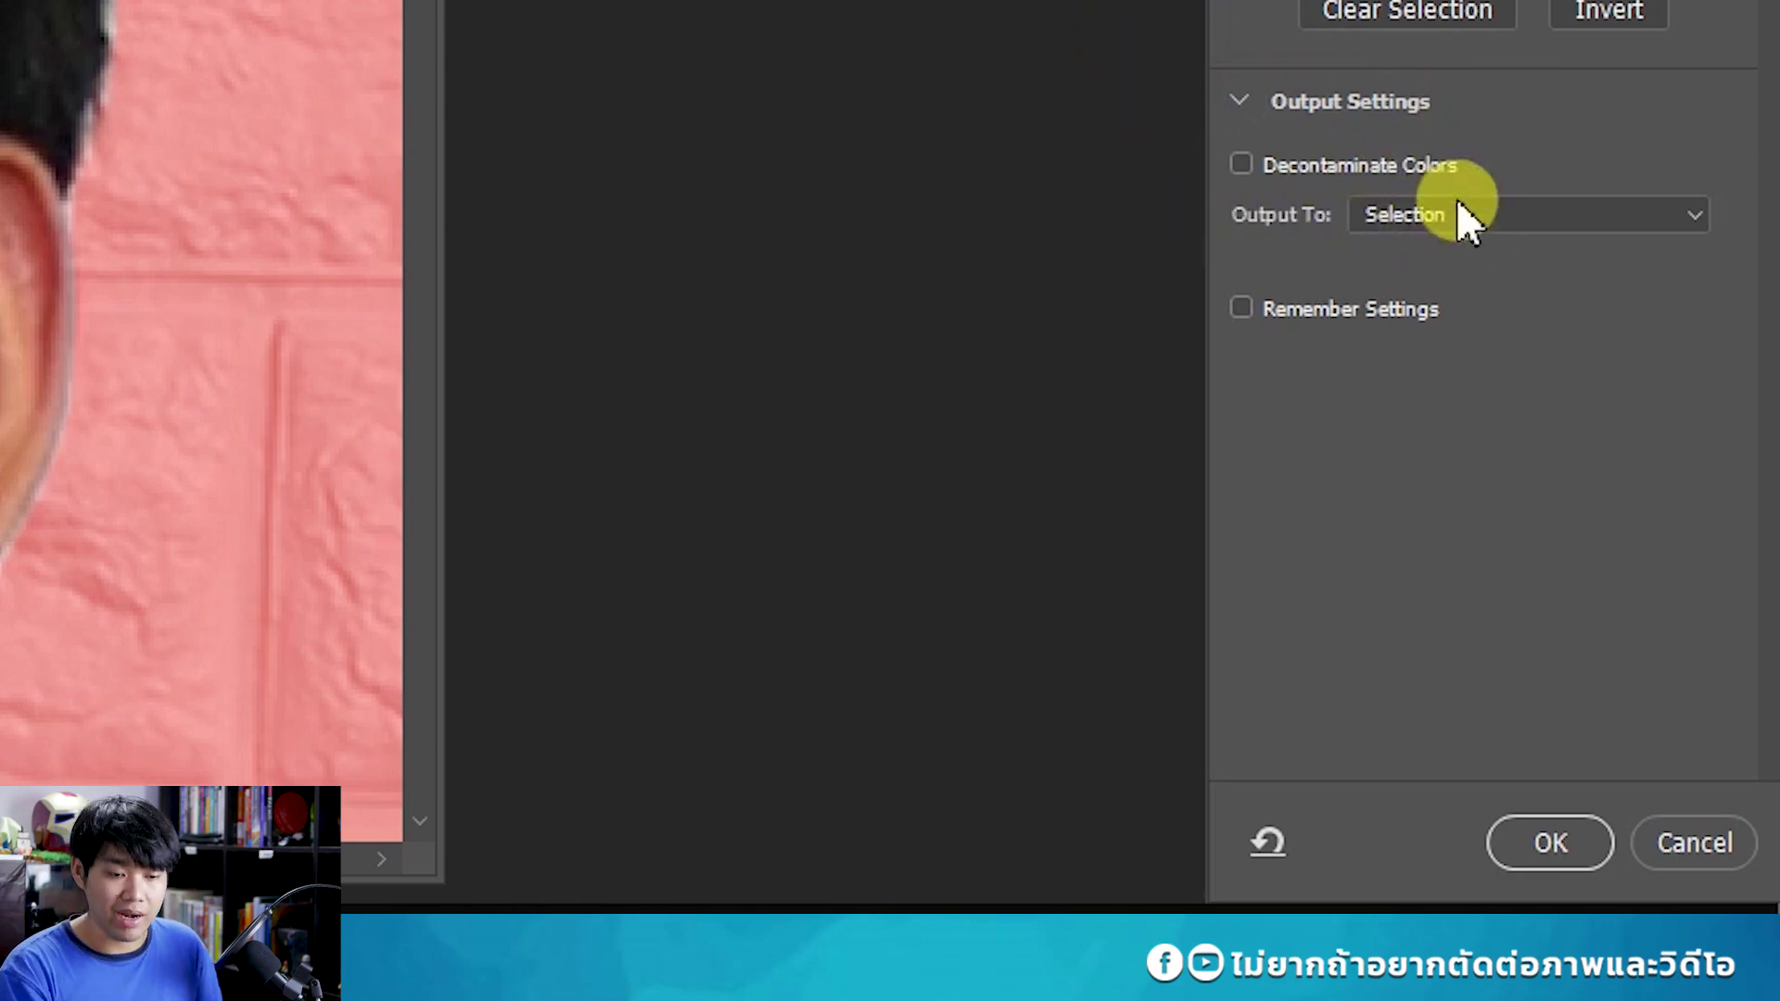
Output the refined selection to a new layer and make Layer 0 visible again.
{"action": "left_click", "coordinate": [1578, 223]}
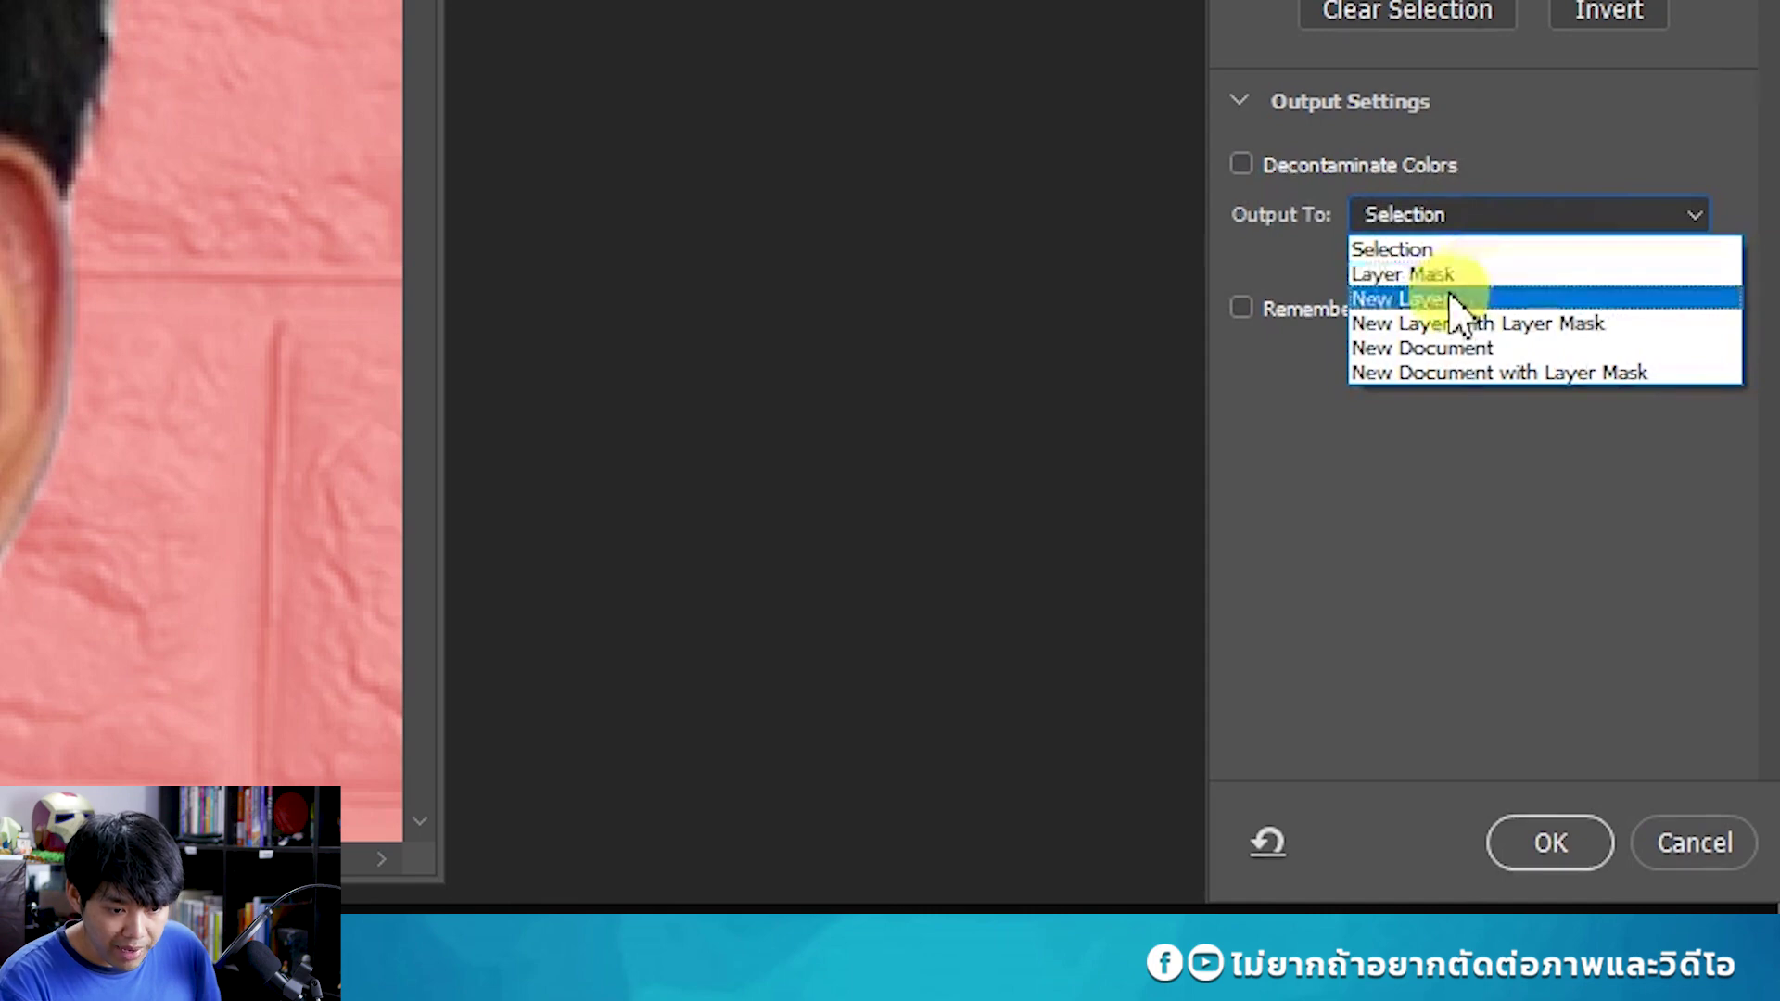
{"action": "left_click", "coordinate": [1440, 299]}
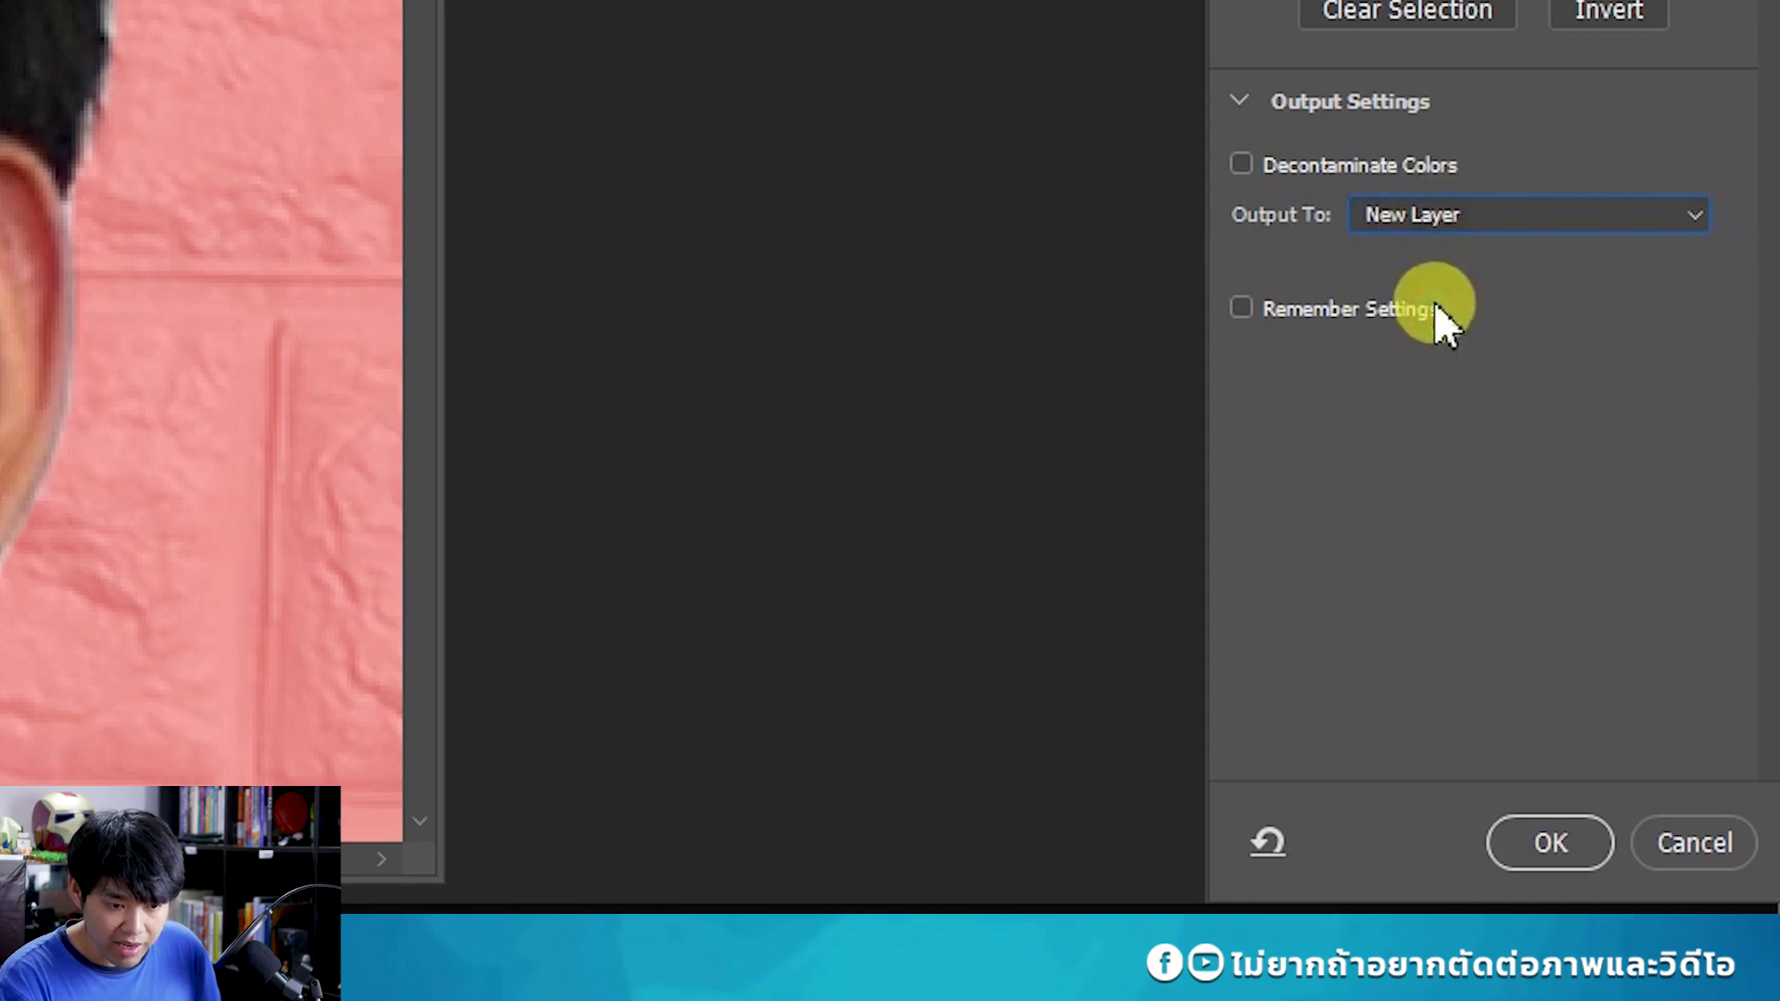
{"action": "left_click", "coordinate": [1549, 839]}
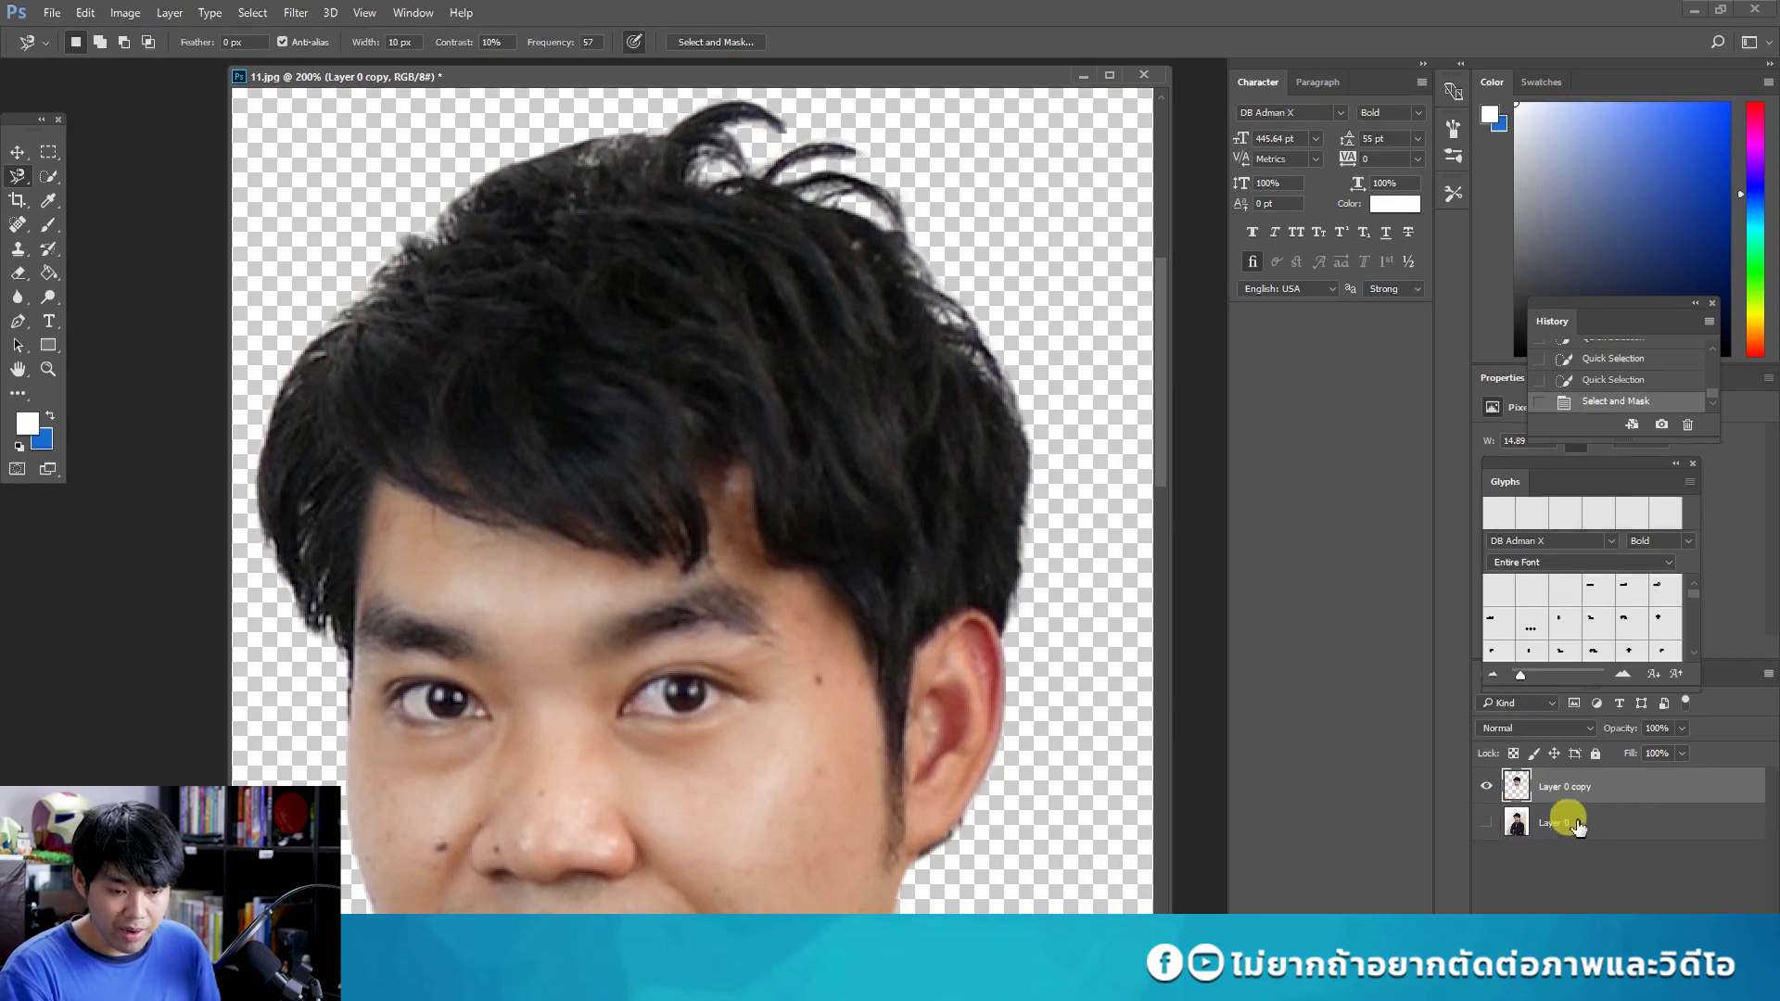
{"action": "left_click", "coordinate": [1486, 822]}
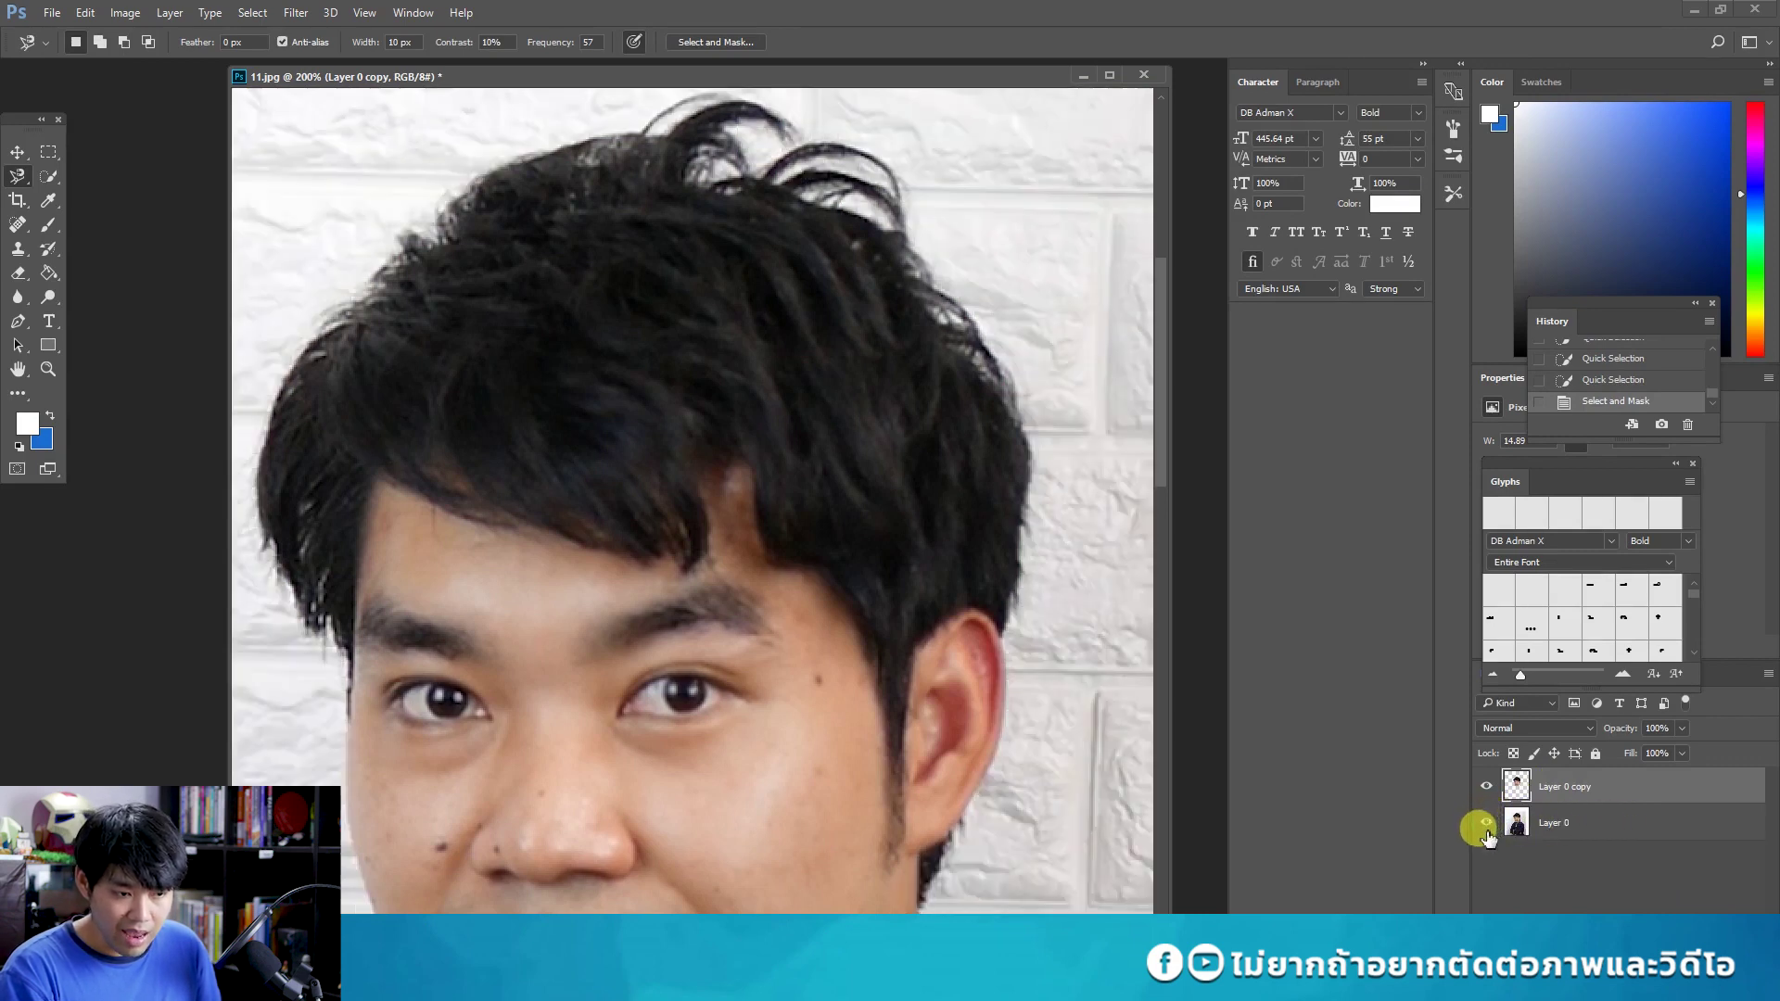
Zoom out to the whole portrait and select the Move tool with transform controls hidden.
{"action": "left_click", "coordinate": [48, 368]}
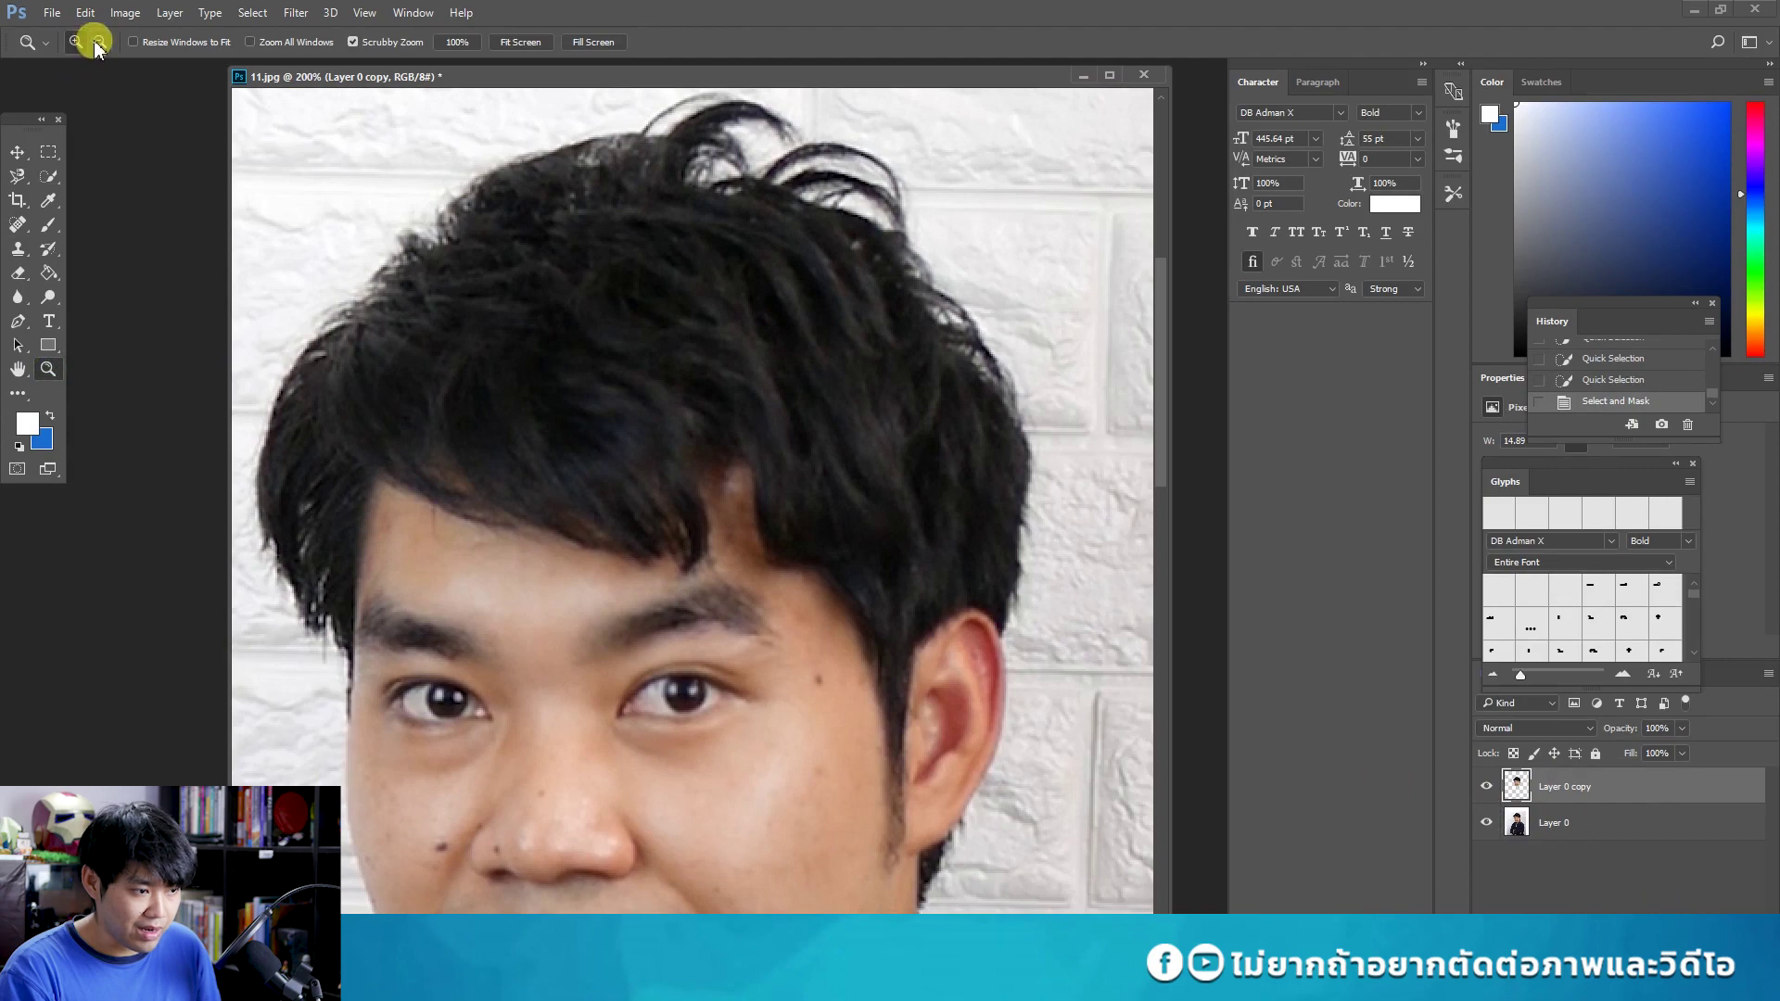
{"action": "left_click", "coordinate": [618, 443]}
{"action": "left_click", "coordinate": [18, 152]}
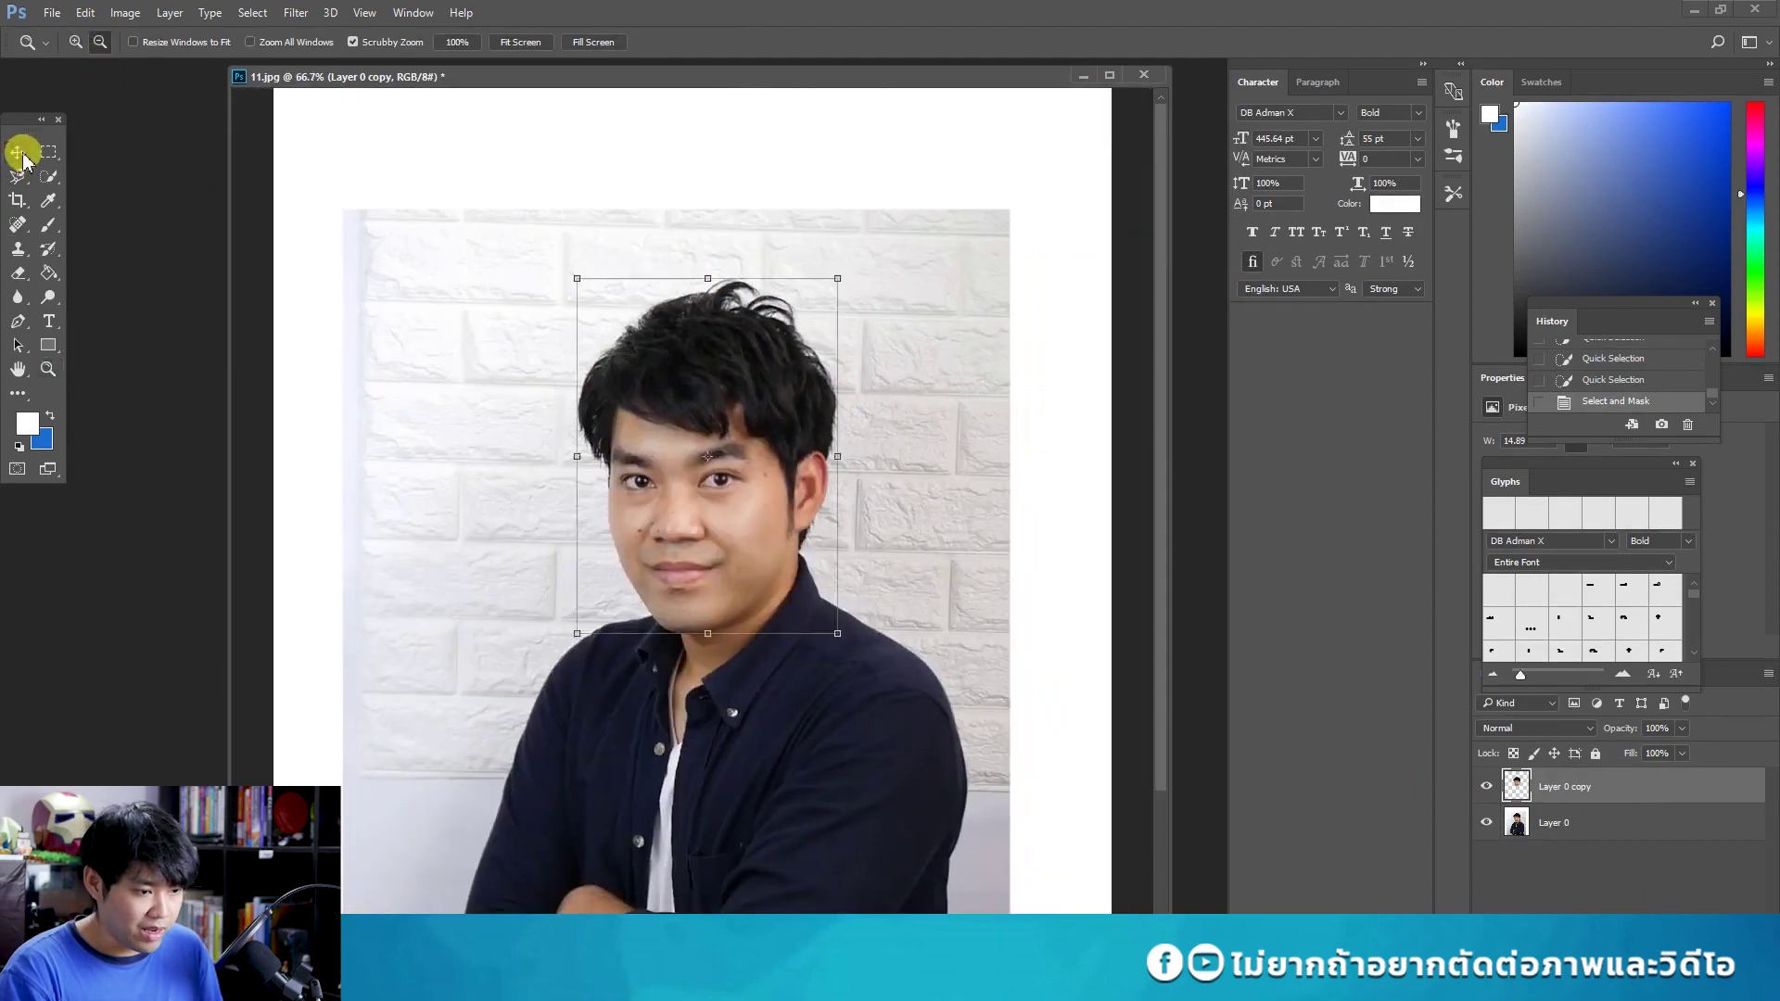
{"action": "left_click", "coordinate": [1561, 822]}
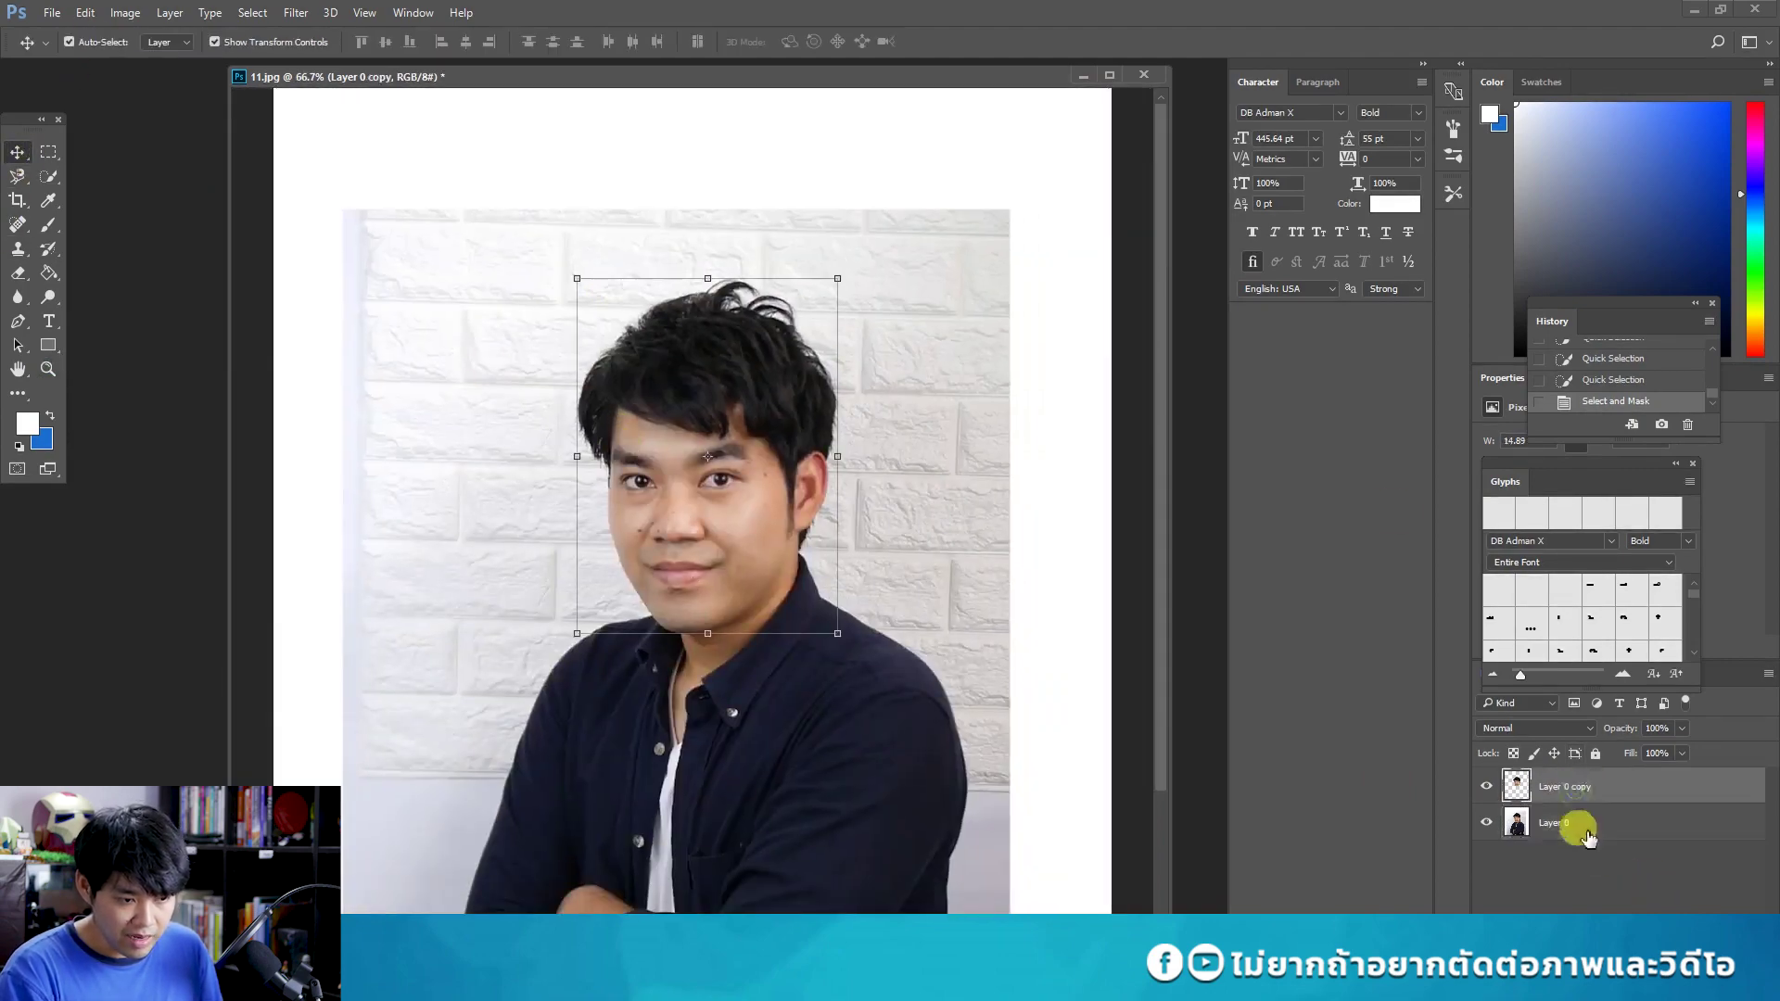
{"action": "left_click", "coordinate": [1585, 828]}
{"action": "left_click", "coordinate": [1574, 786]}
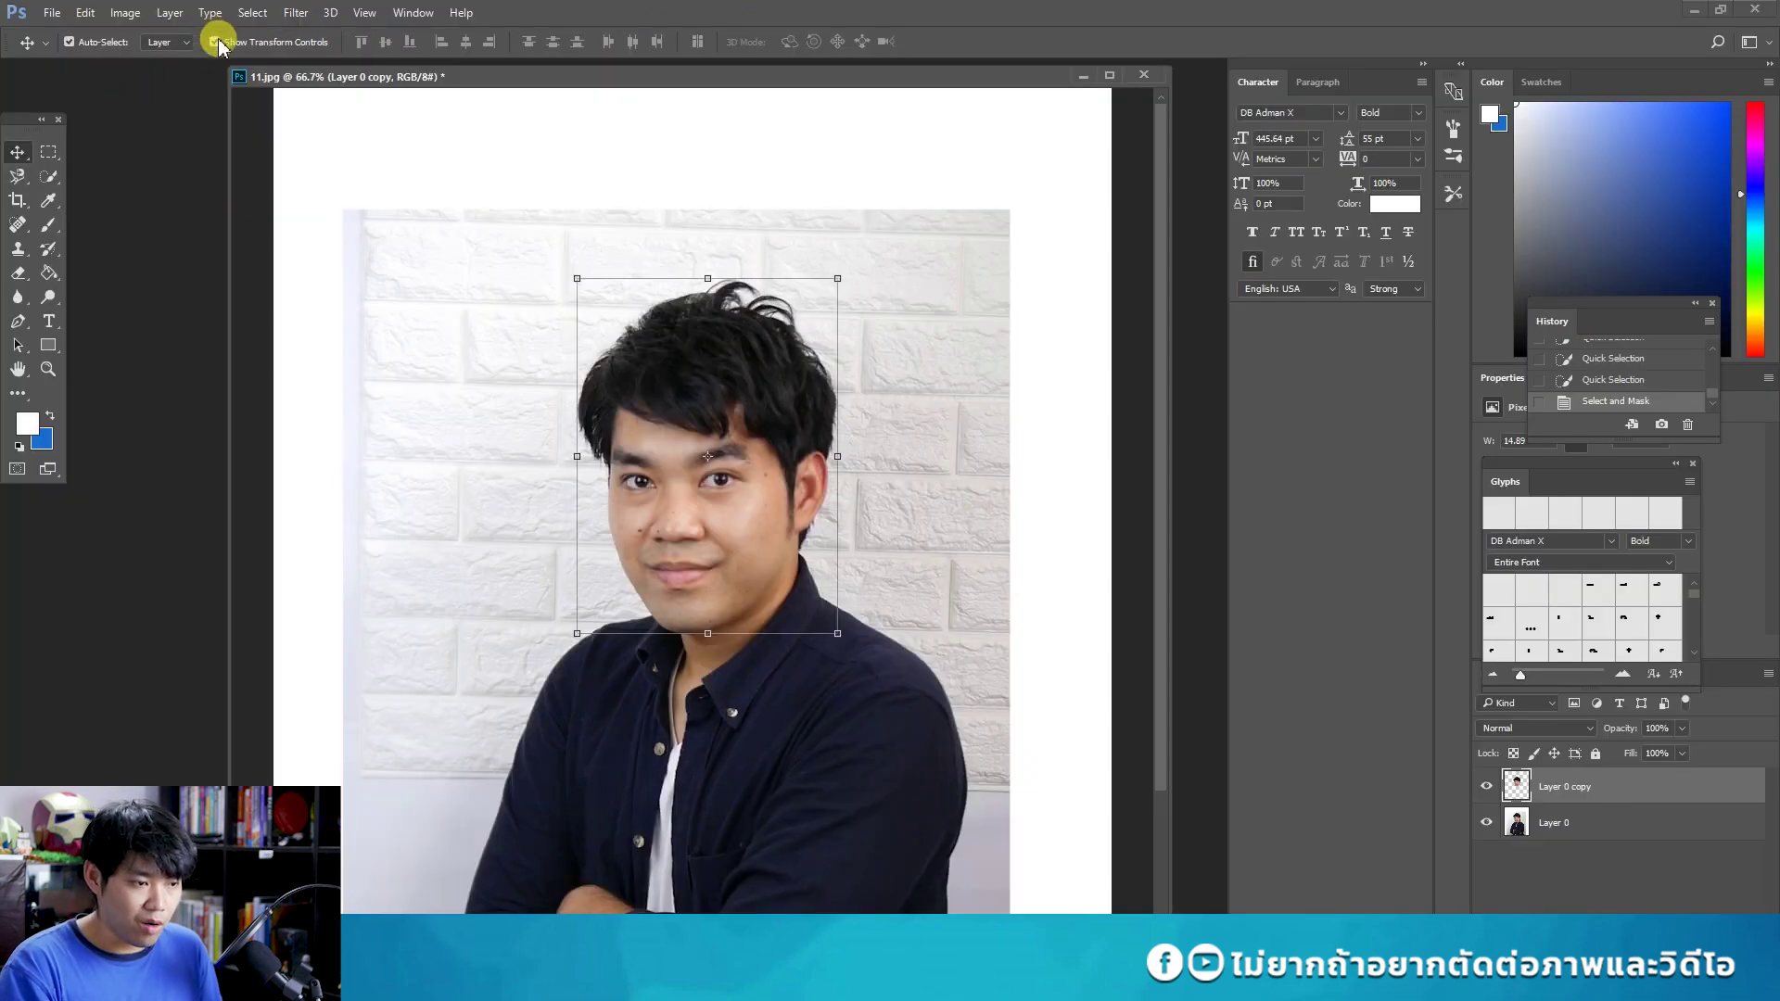
{"action": "left_click", "coordinate": [216, 42]}
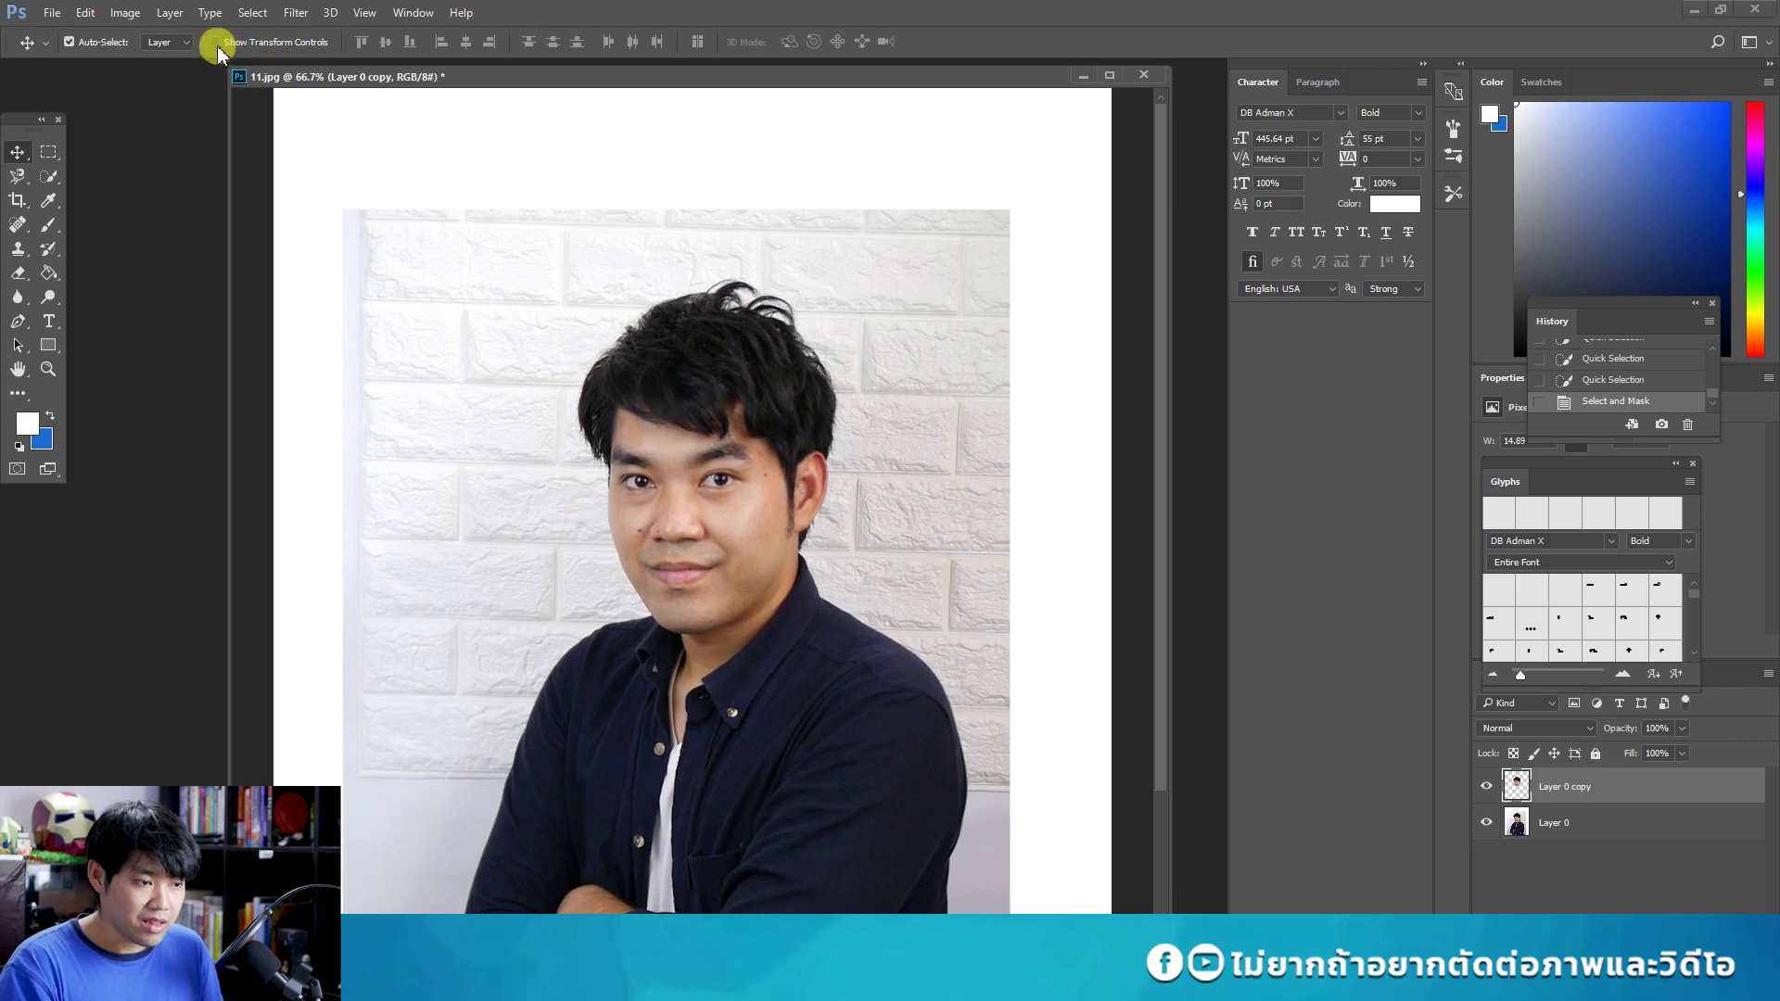
Scale the cut-out head on Layer 0 copy up with Free Transform and apply it.
{"action": "left_click", "coordinate": [216, 42]}
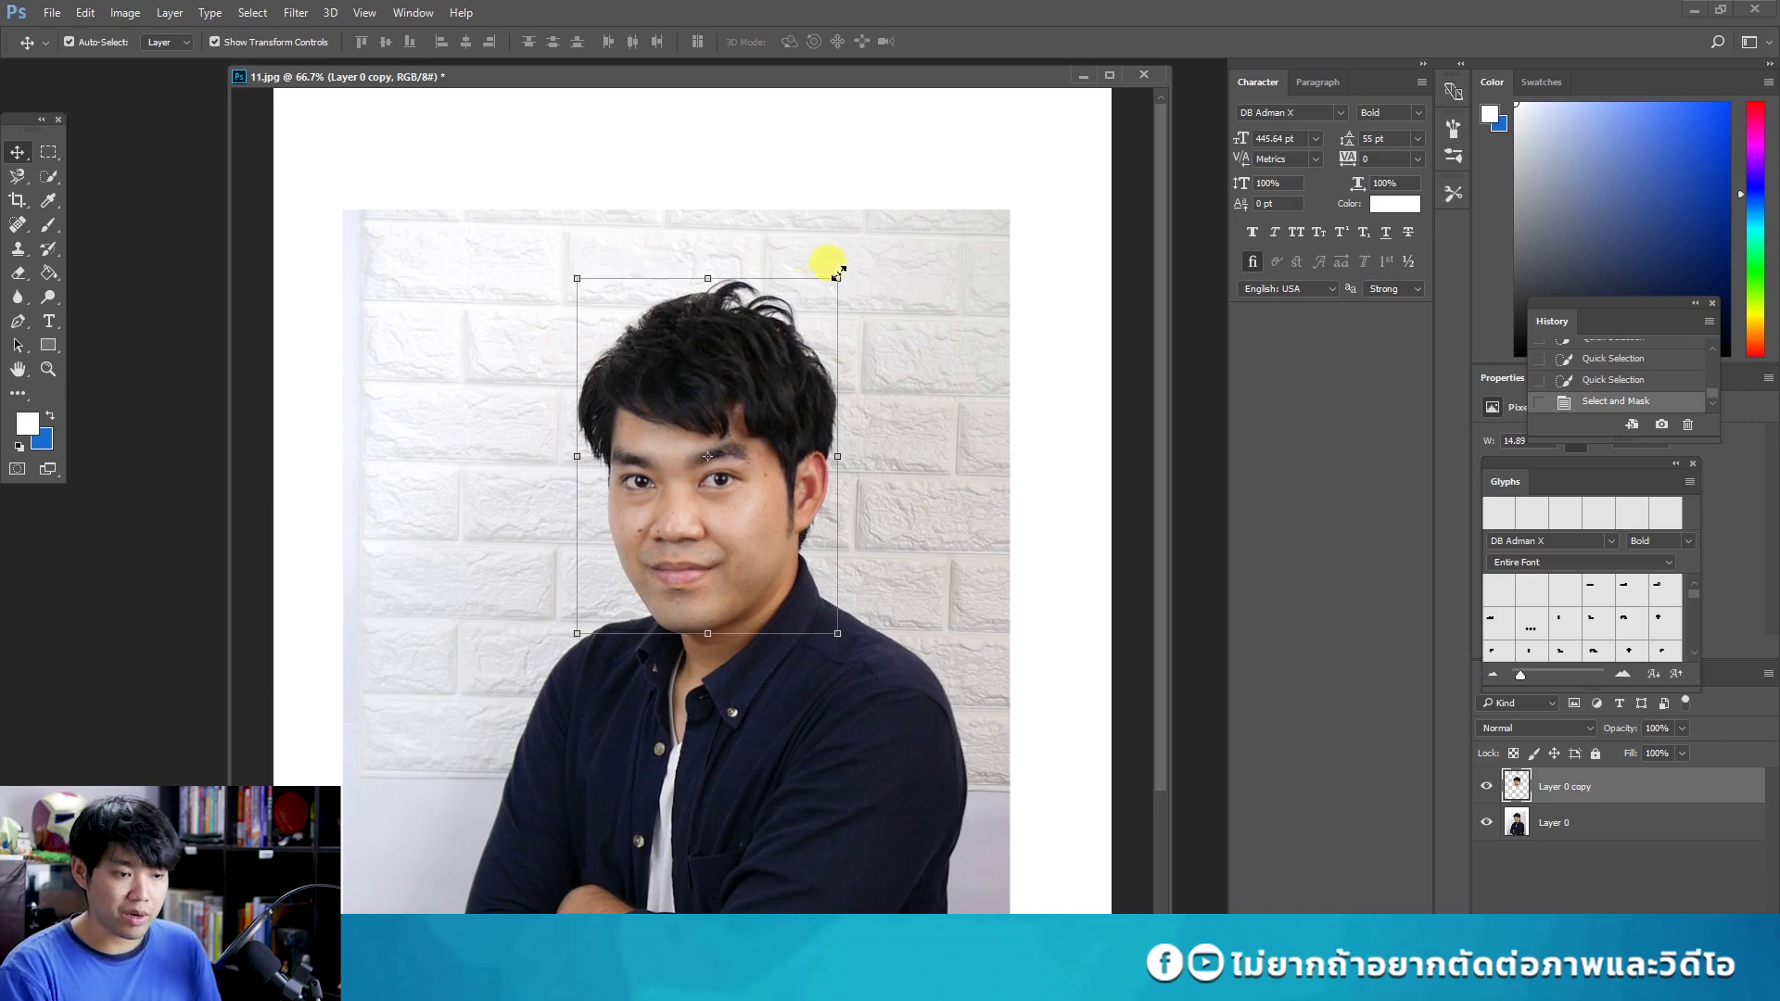
{"action": "left_click_drag", "start_coordinate": [839, 275], "coordinate": [934, 212]}
{"action": "left_click_drag", "start_coordinate": [778, 306], "coordinate": [754, 337]}
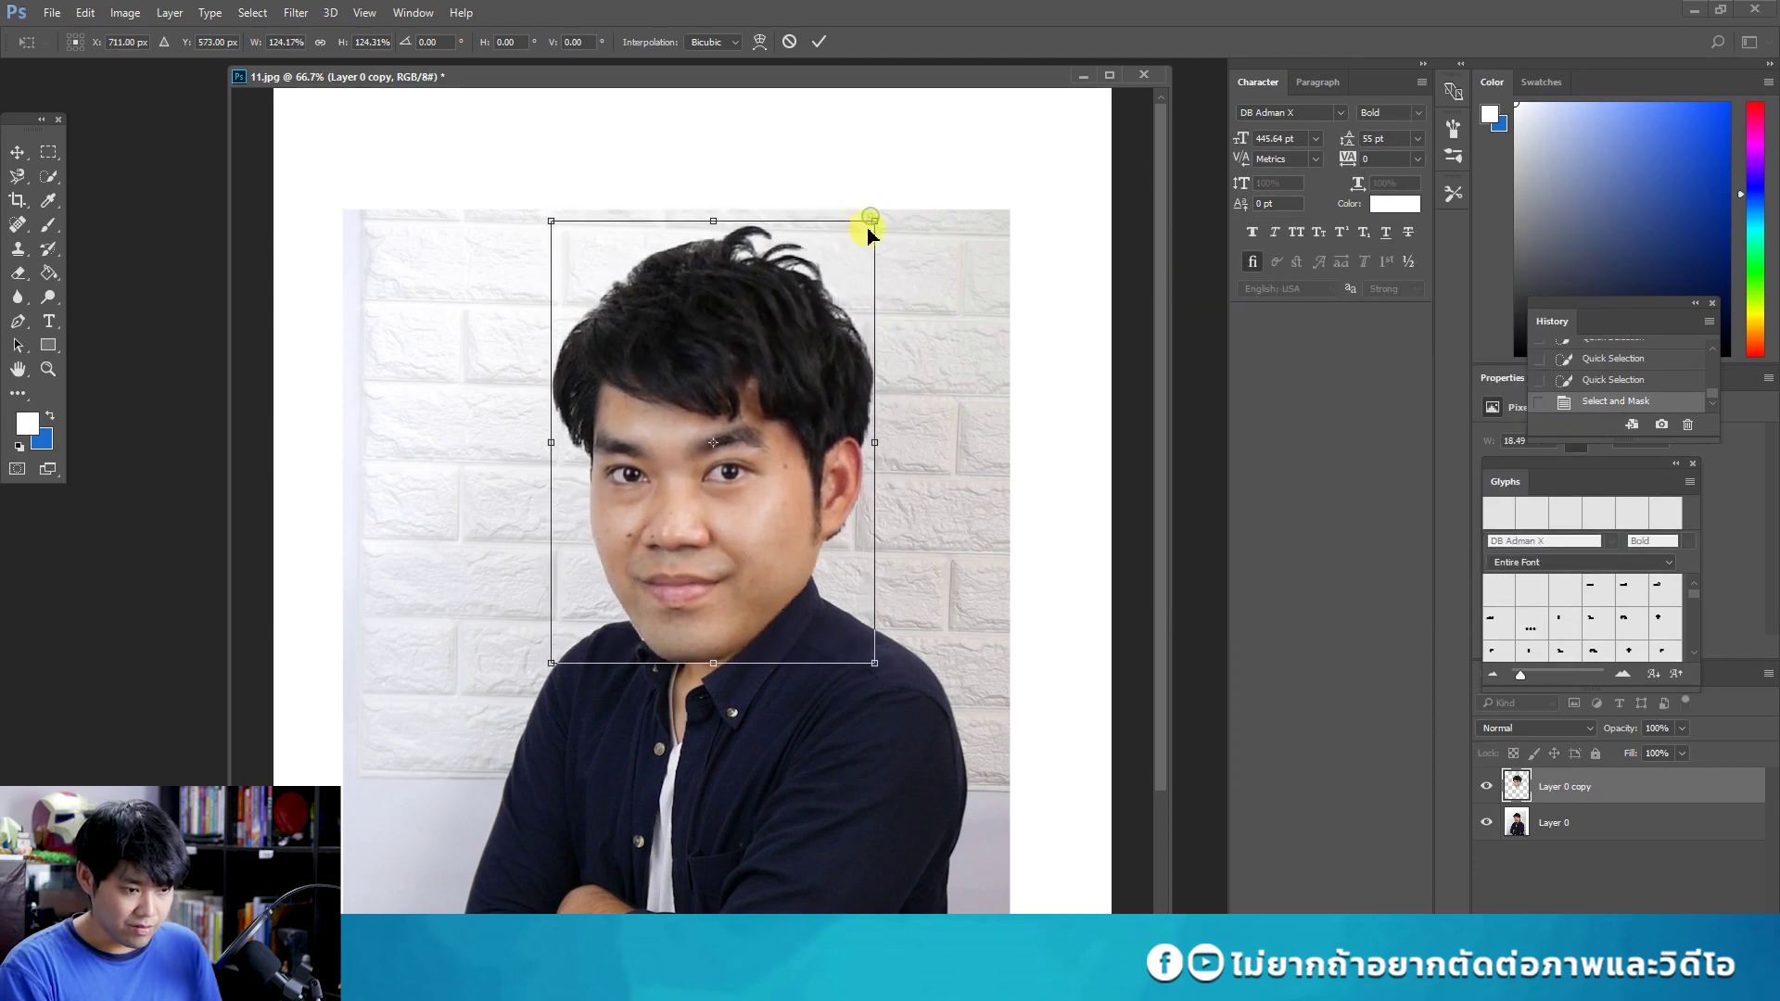
{"action": "mouse_move", "coordinate": [869, 232]}
{"action": "left_mouse_down"}
{"action": "mouse_move", "coordinate": [754, 325]}
{"action": "mouse_move", "coordinate": [689, 287]}
{"action": "left_mouse_up"}
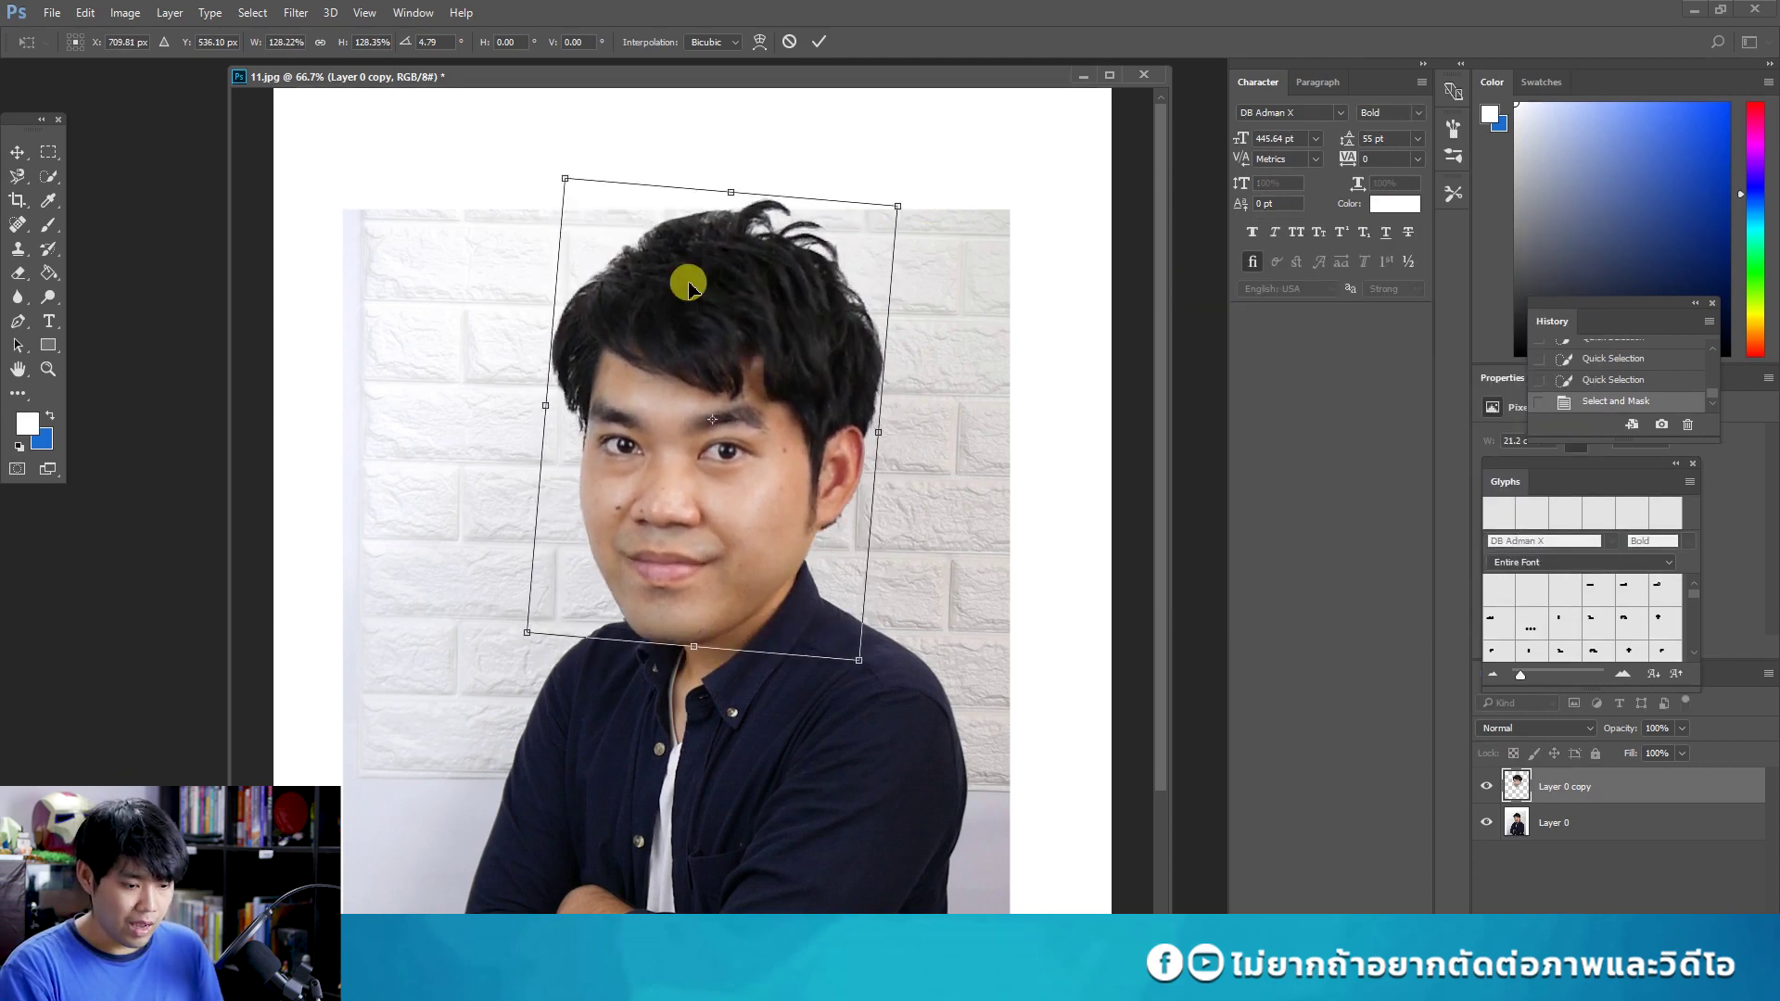
{"action": "key", "text": "Return"}
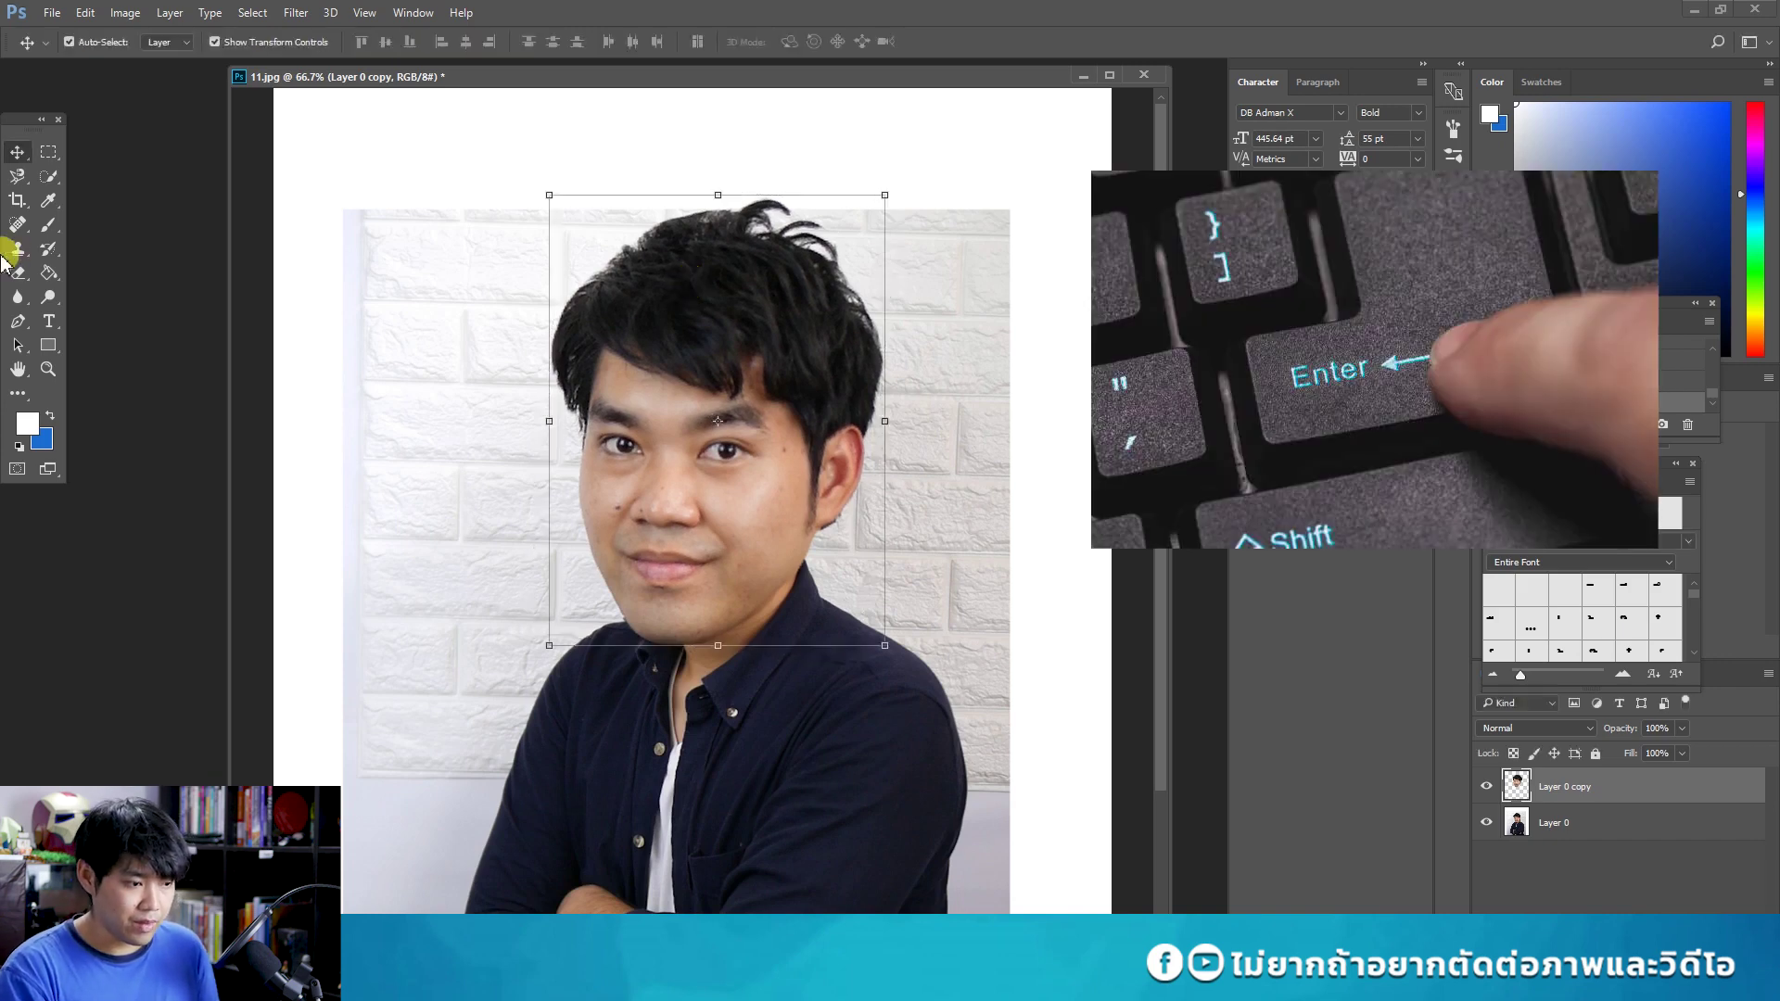
Zoom out to the whole image and nudge the enlarged head into place on the body.
{"action": "left_click", "coordinate": [49, 368]}
{"action": "left_click", "coordinate": [935, 485], "text": "alt"}
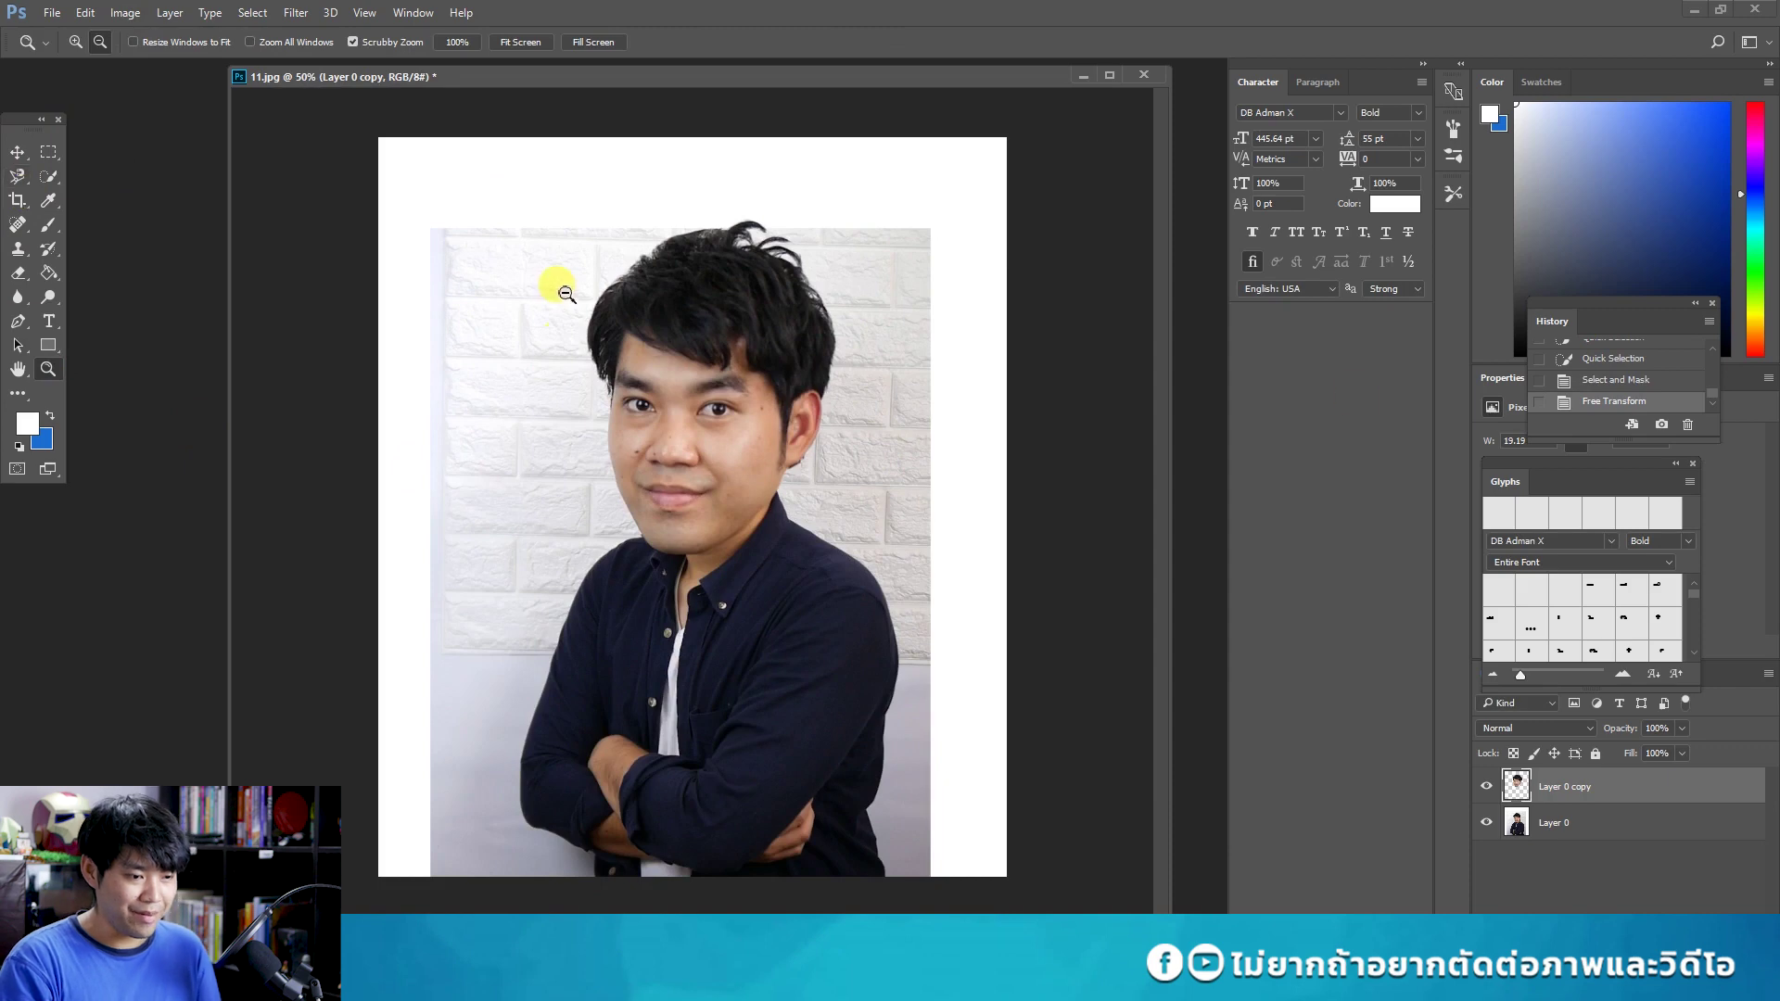
{"action": "left_click", "coordinate": [17, 151]}
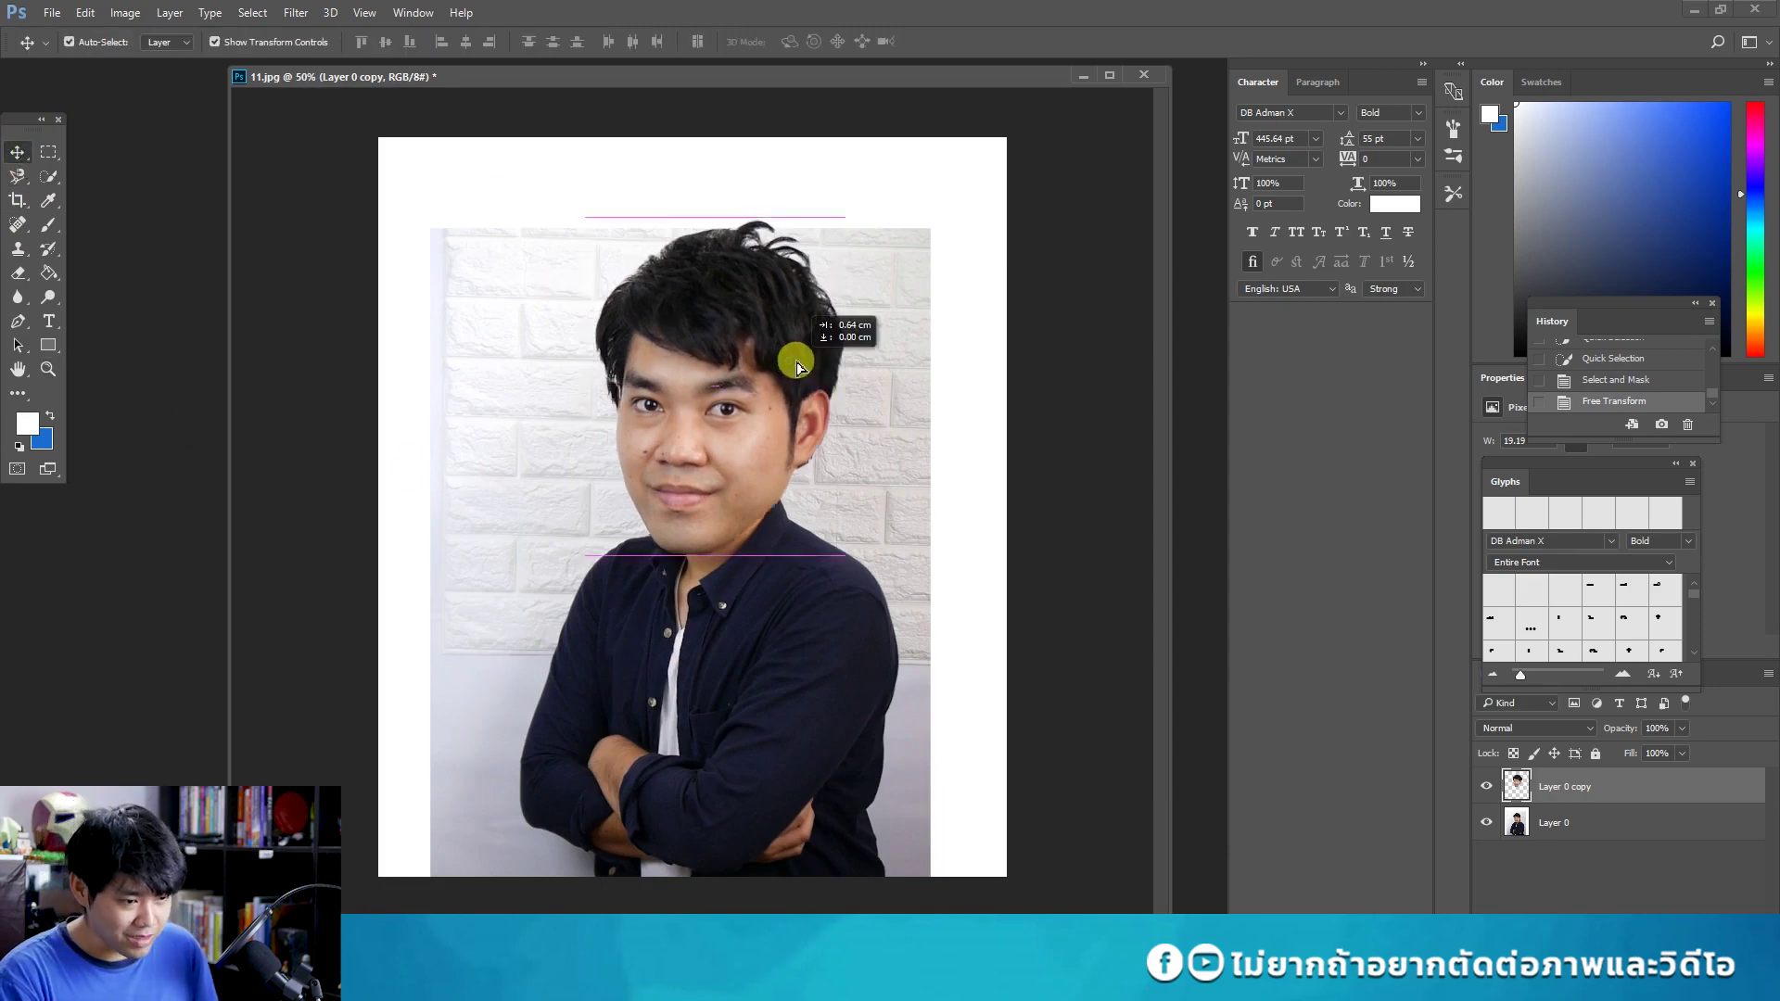
{"action": "left_click", "coordinate": [783, 349]}
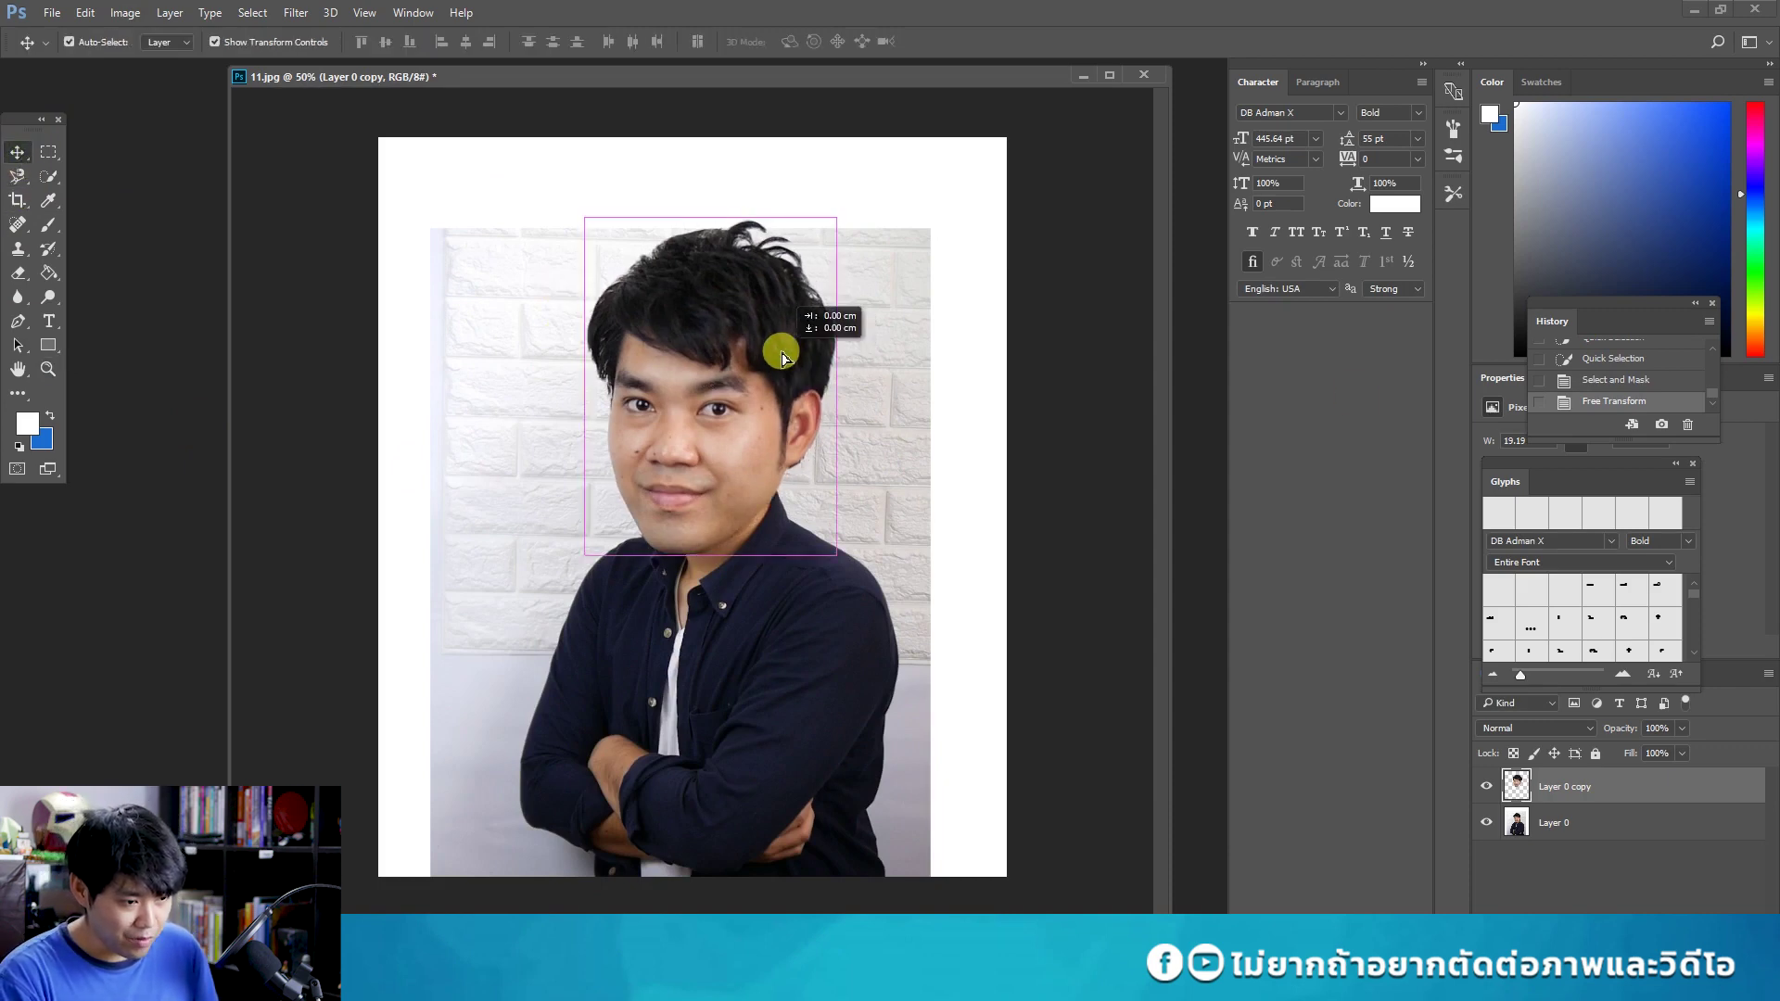
{"action": "left_click_drag", "start_coordinate": [782, 318], "coordinate": [779, 303]}
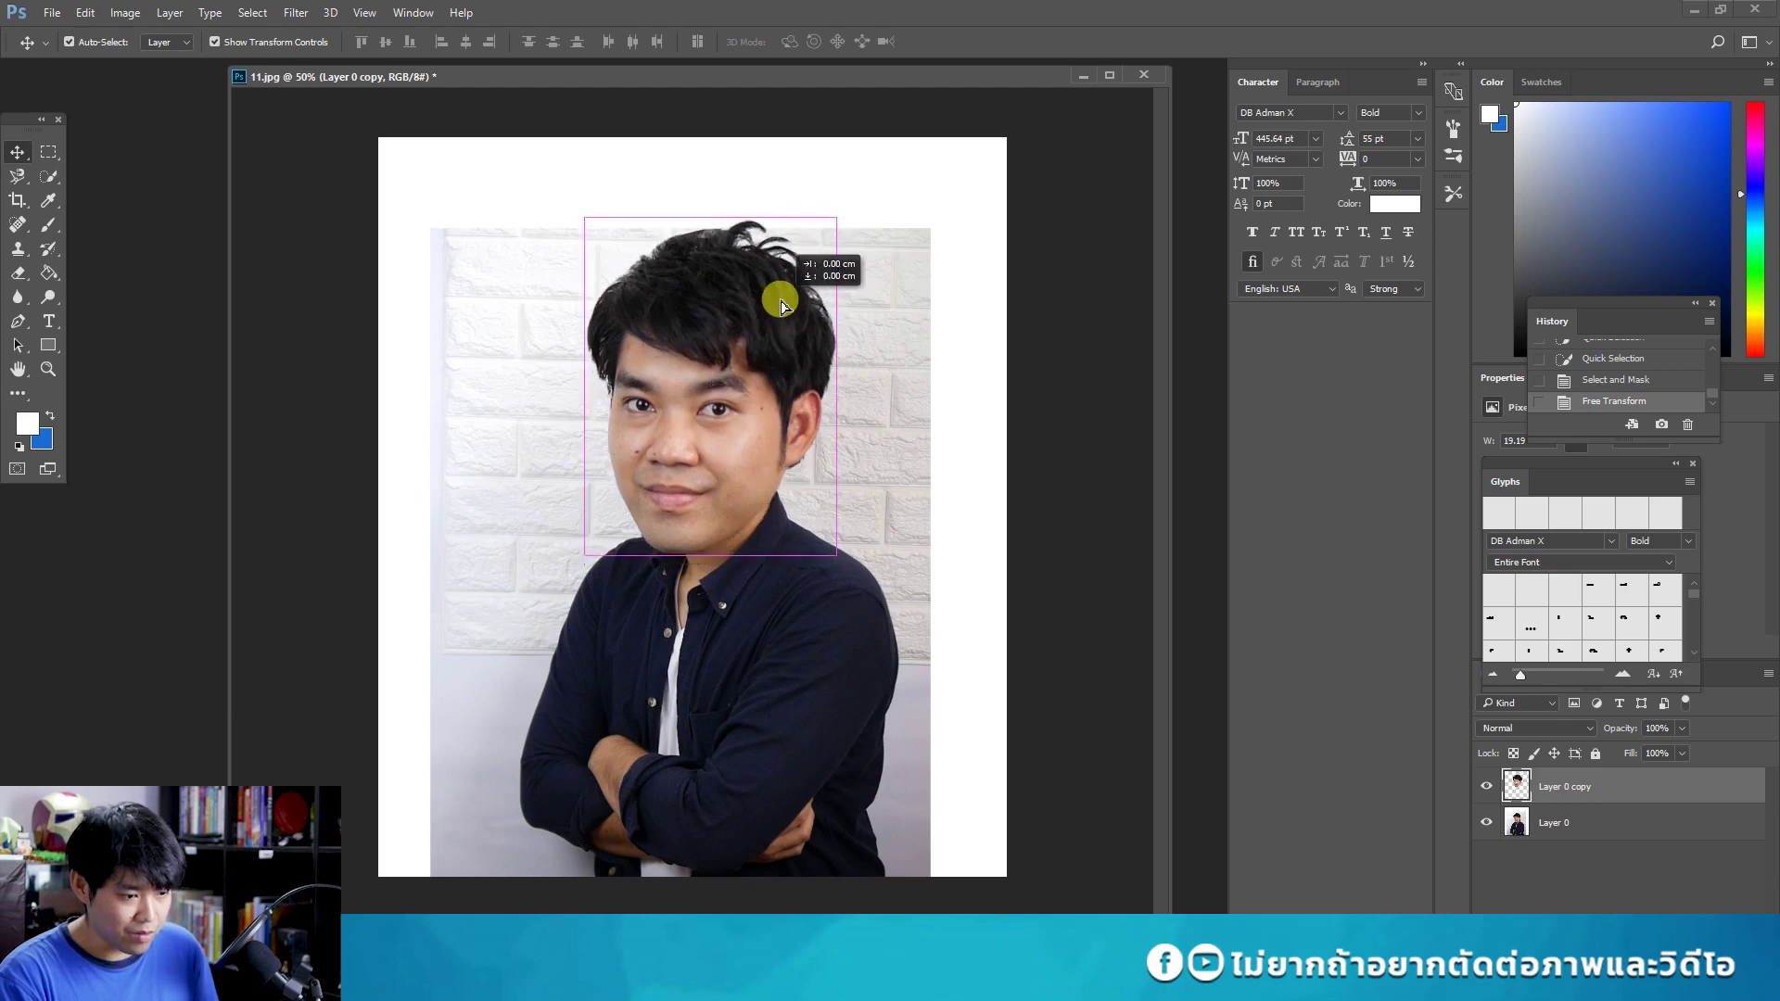
{"action": "left_click_drag", "start_coordinate": [780, 303], "coordinate": [777, 289]}
{"action": "left_click", "coordinate": [48, 152]}
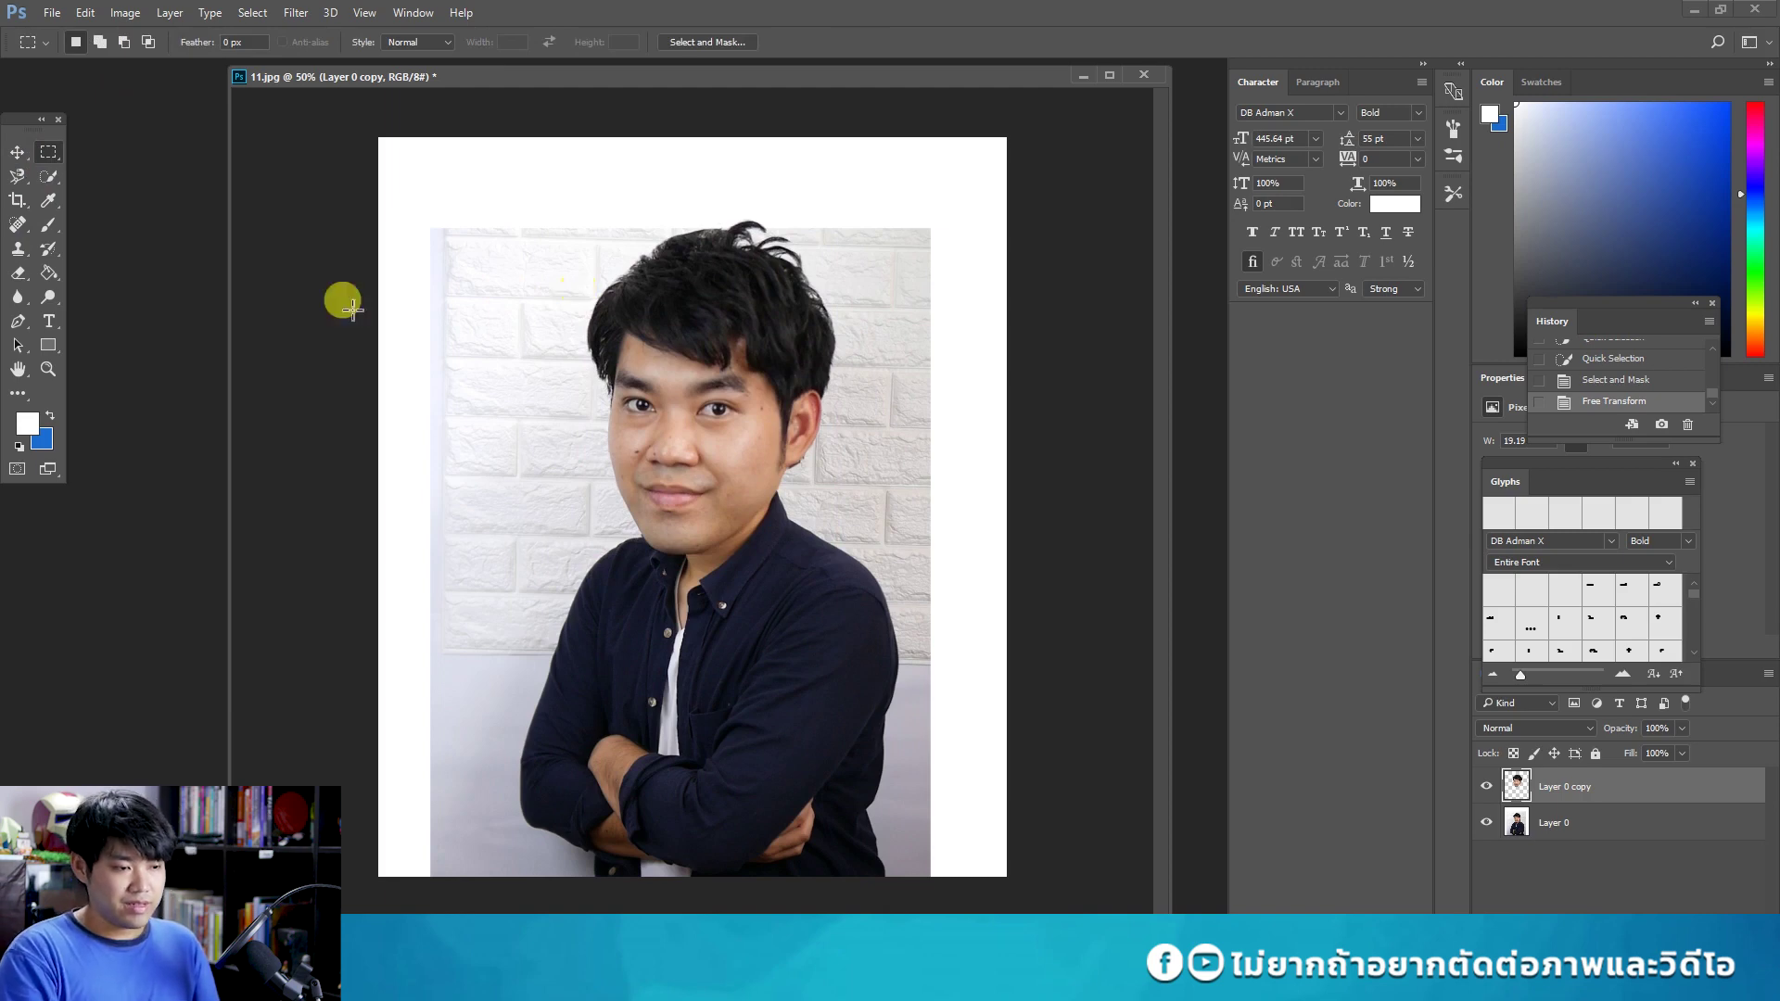
Start a Save As with JPEG as the file type, then cancel without saving.
{"action": "left_click", "coordinate": [51, 14]}
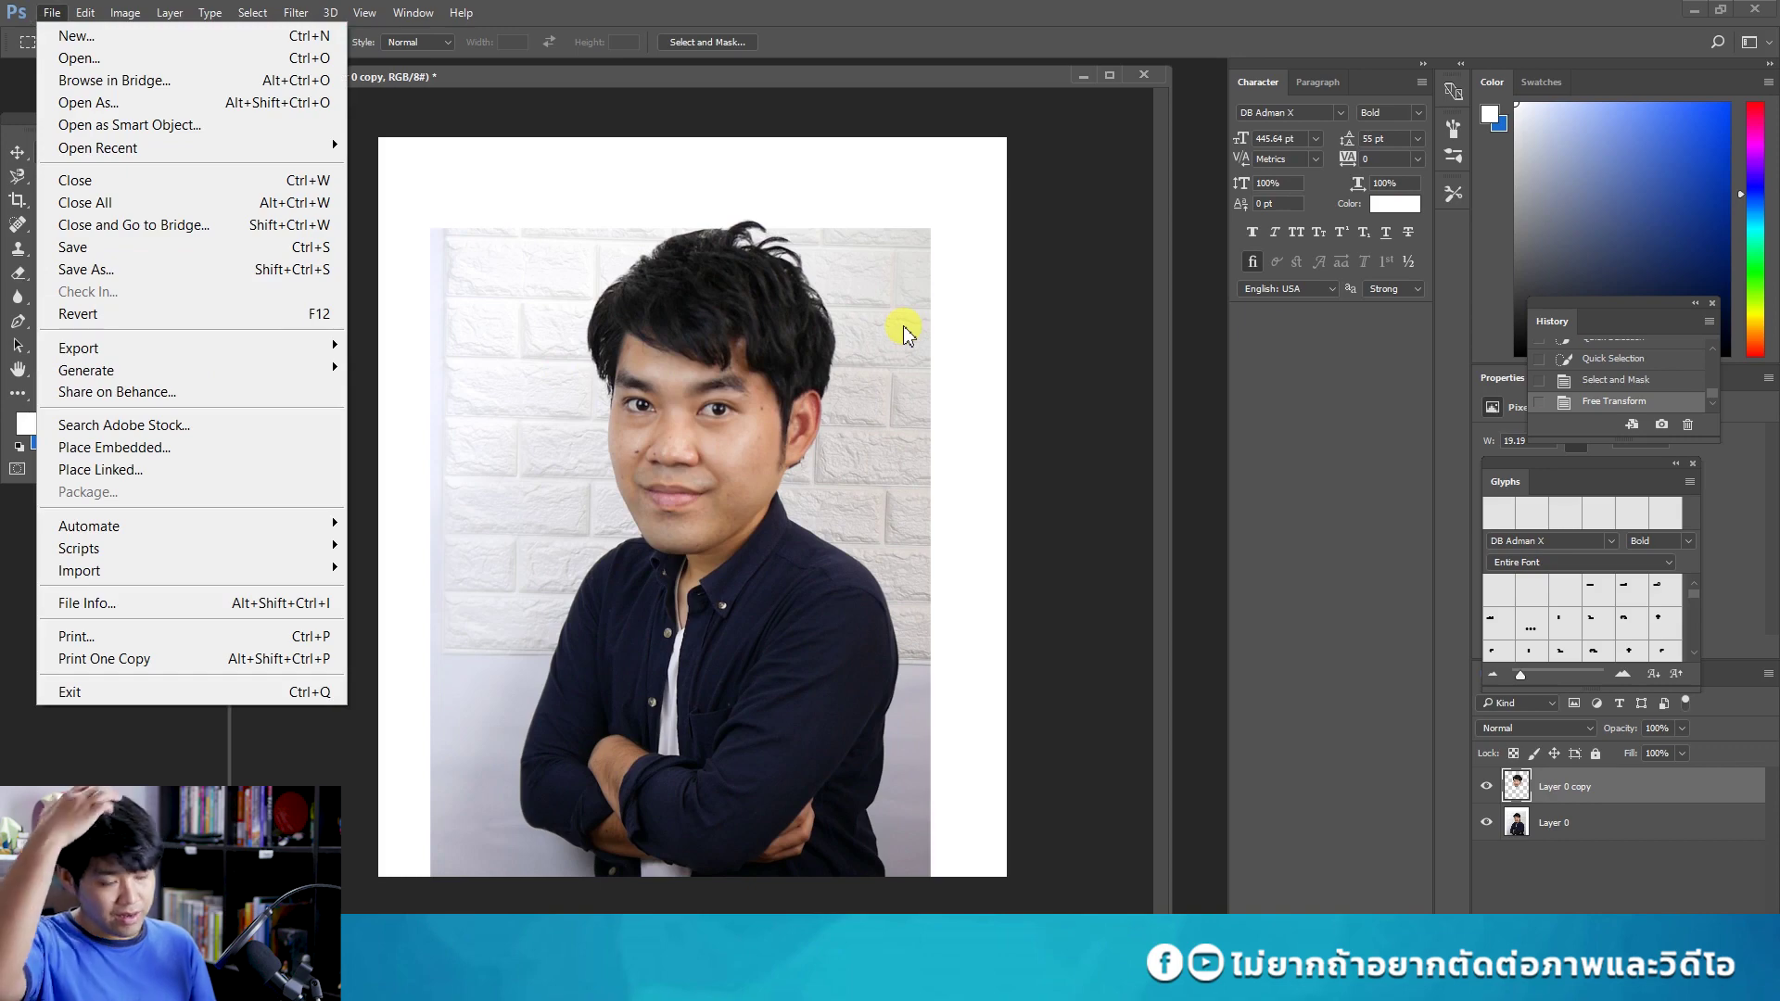
{"action": "left_click", "coordinate": [131, 266]}
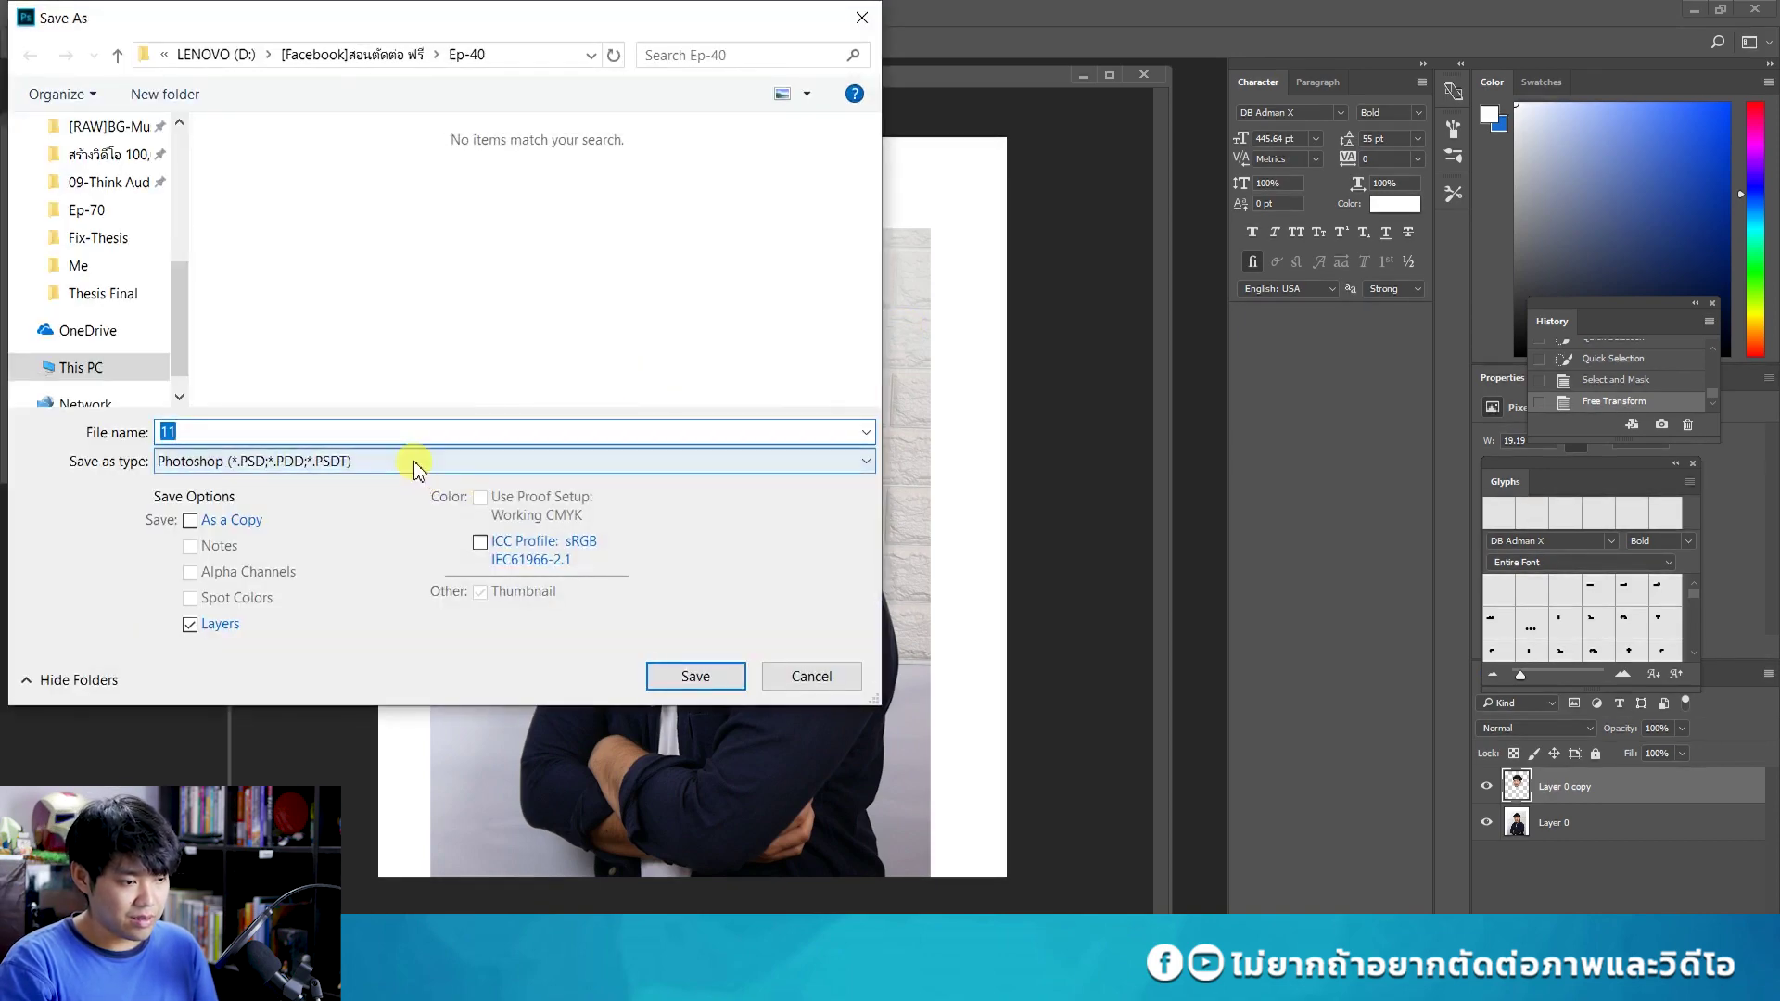
{"action": "left_click", "coordinate": [410, 462]}
{"action": "left_click", "coordinate": [258, 652]}
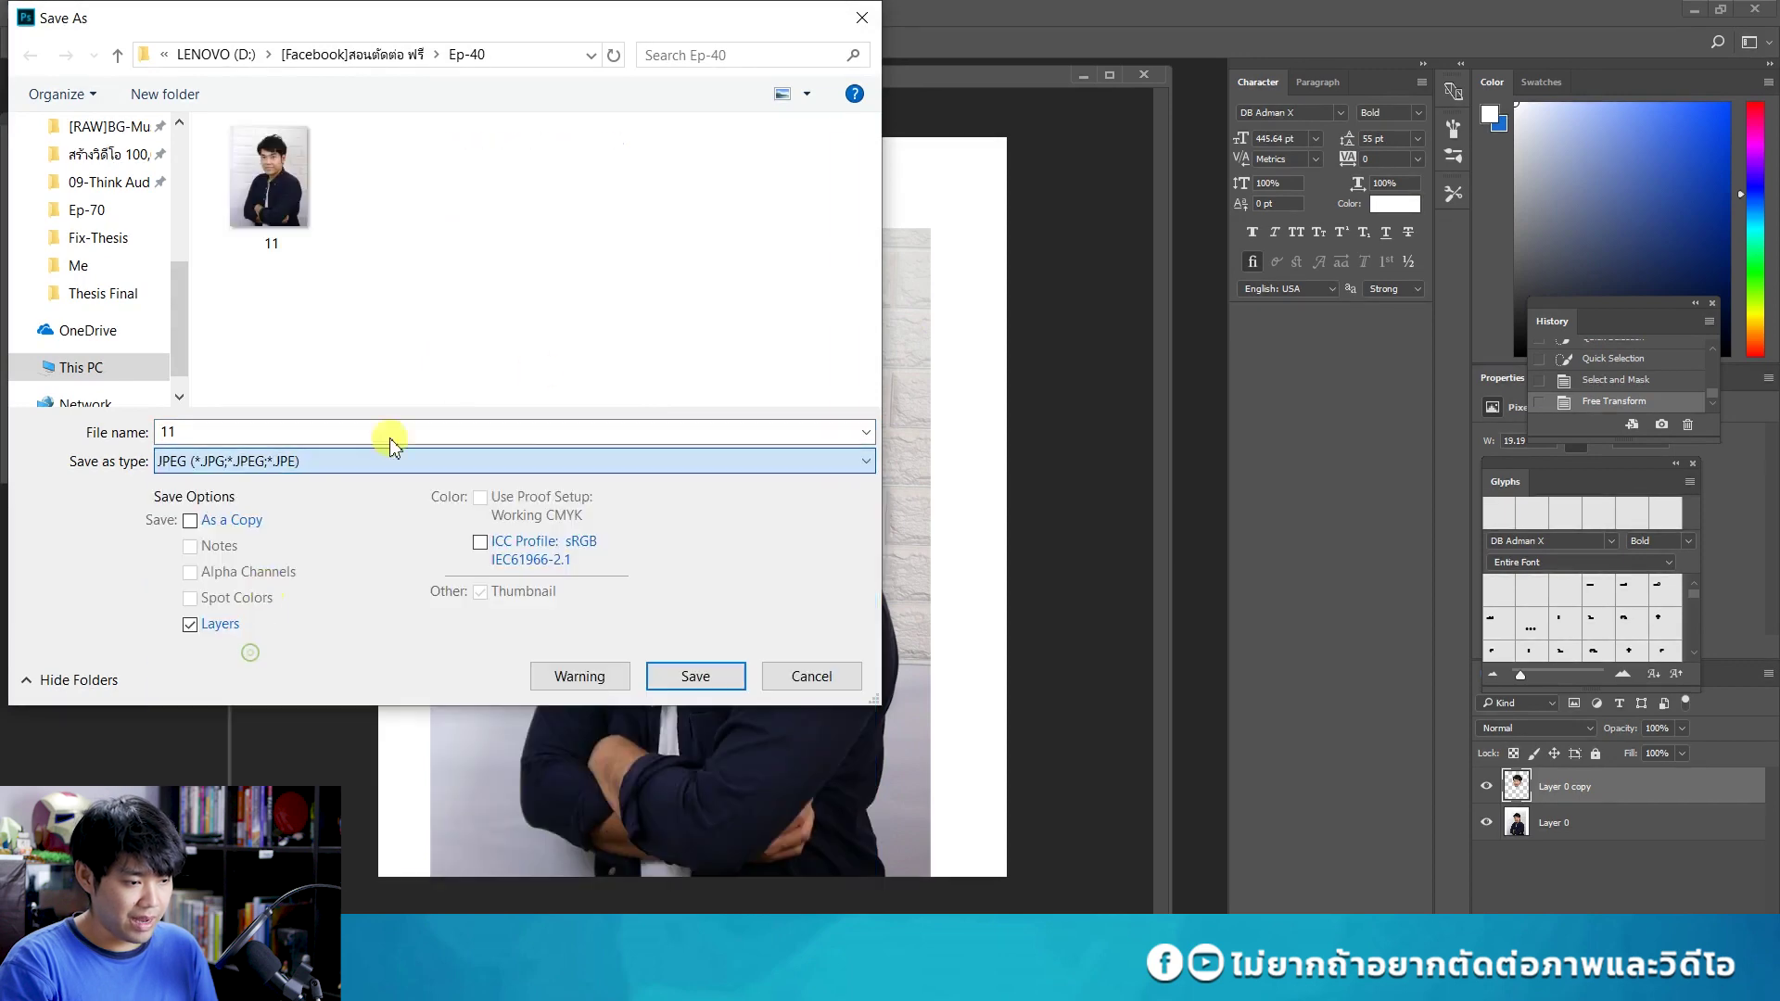
{"action": "left_click", "coordinate": [851, 691]}
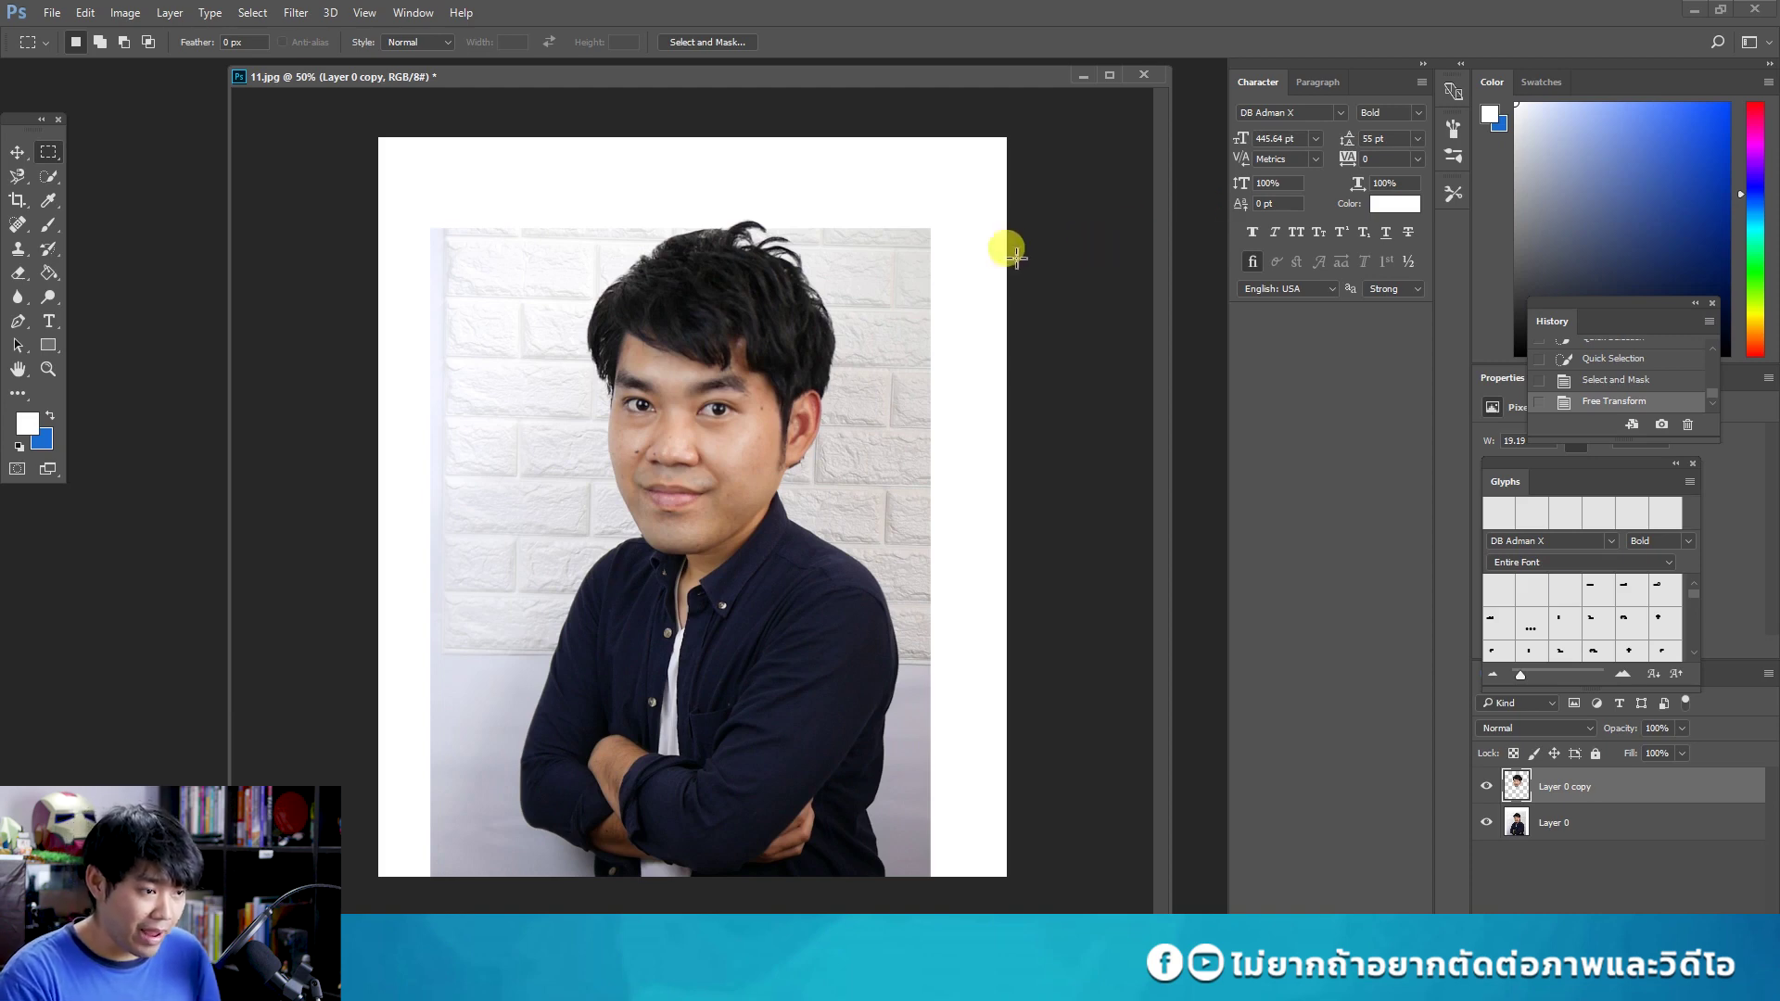
With the Move tool active, open Layer 0 copy in Filter > Liquify.
{"action": "left_click", "coordinate": [17, 151]}
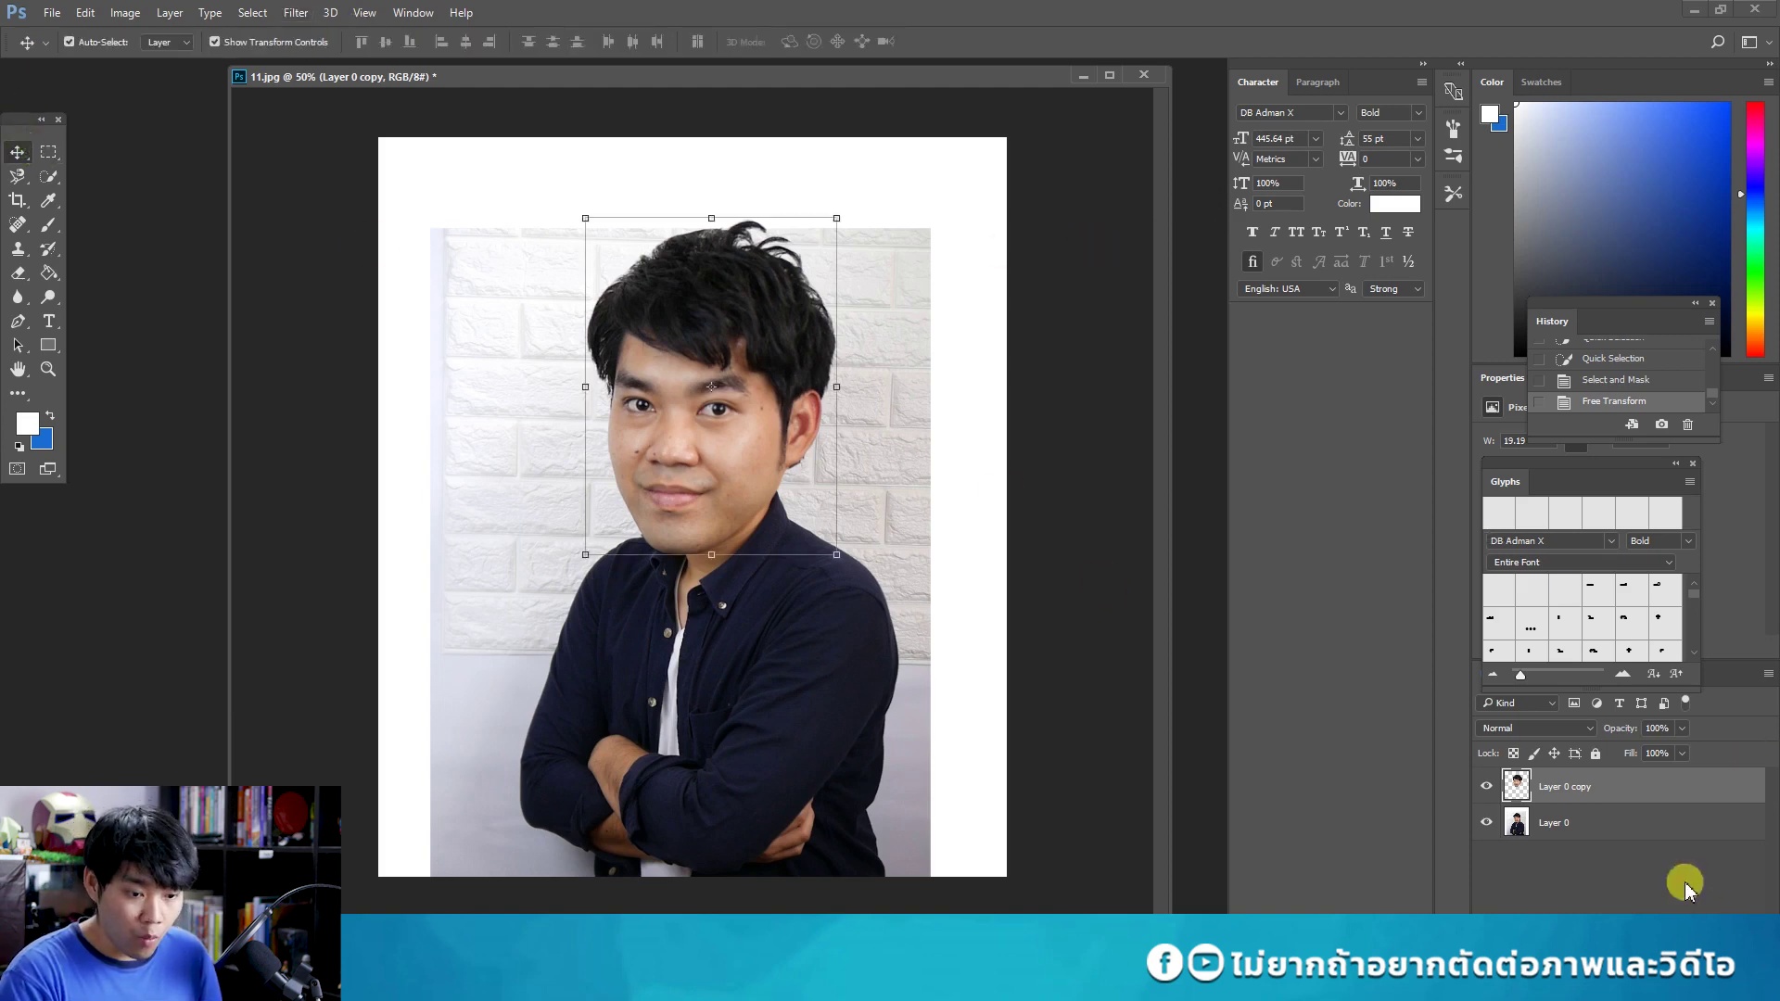
{"action": "left_click", "coordinate": [296, 12]}
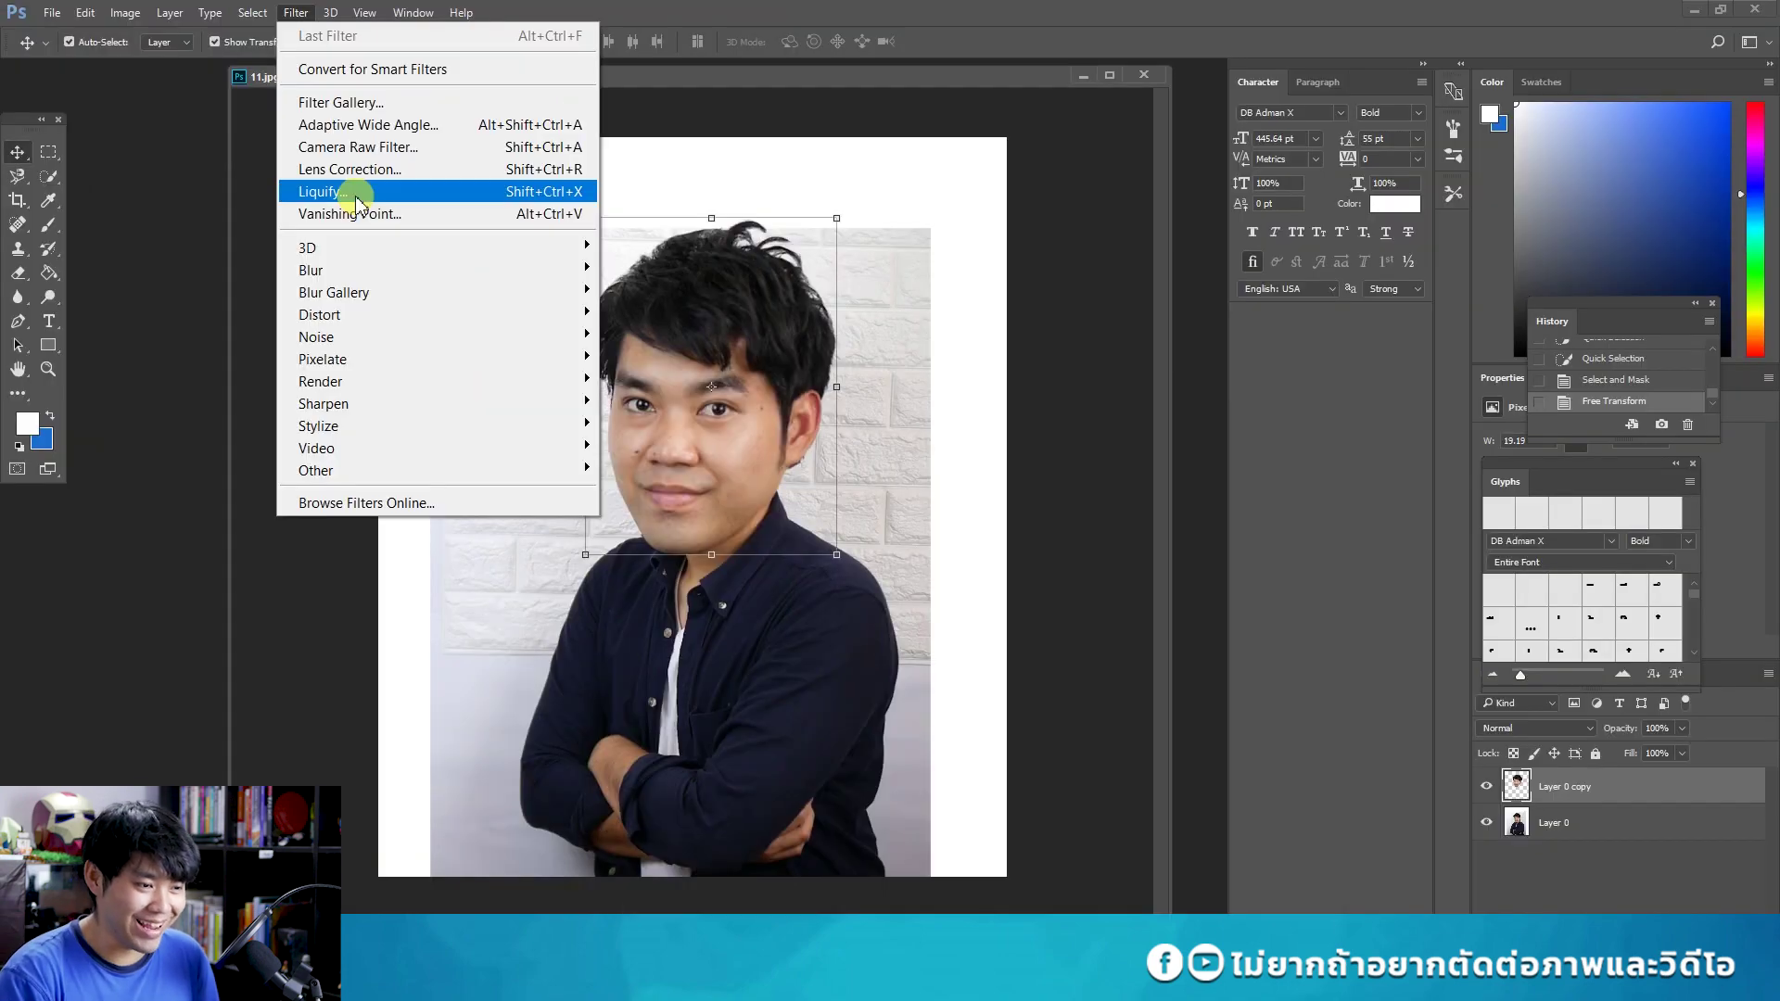
{"action": "left_click", "coordinate": [362, 185]}
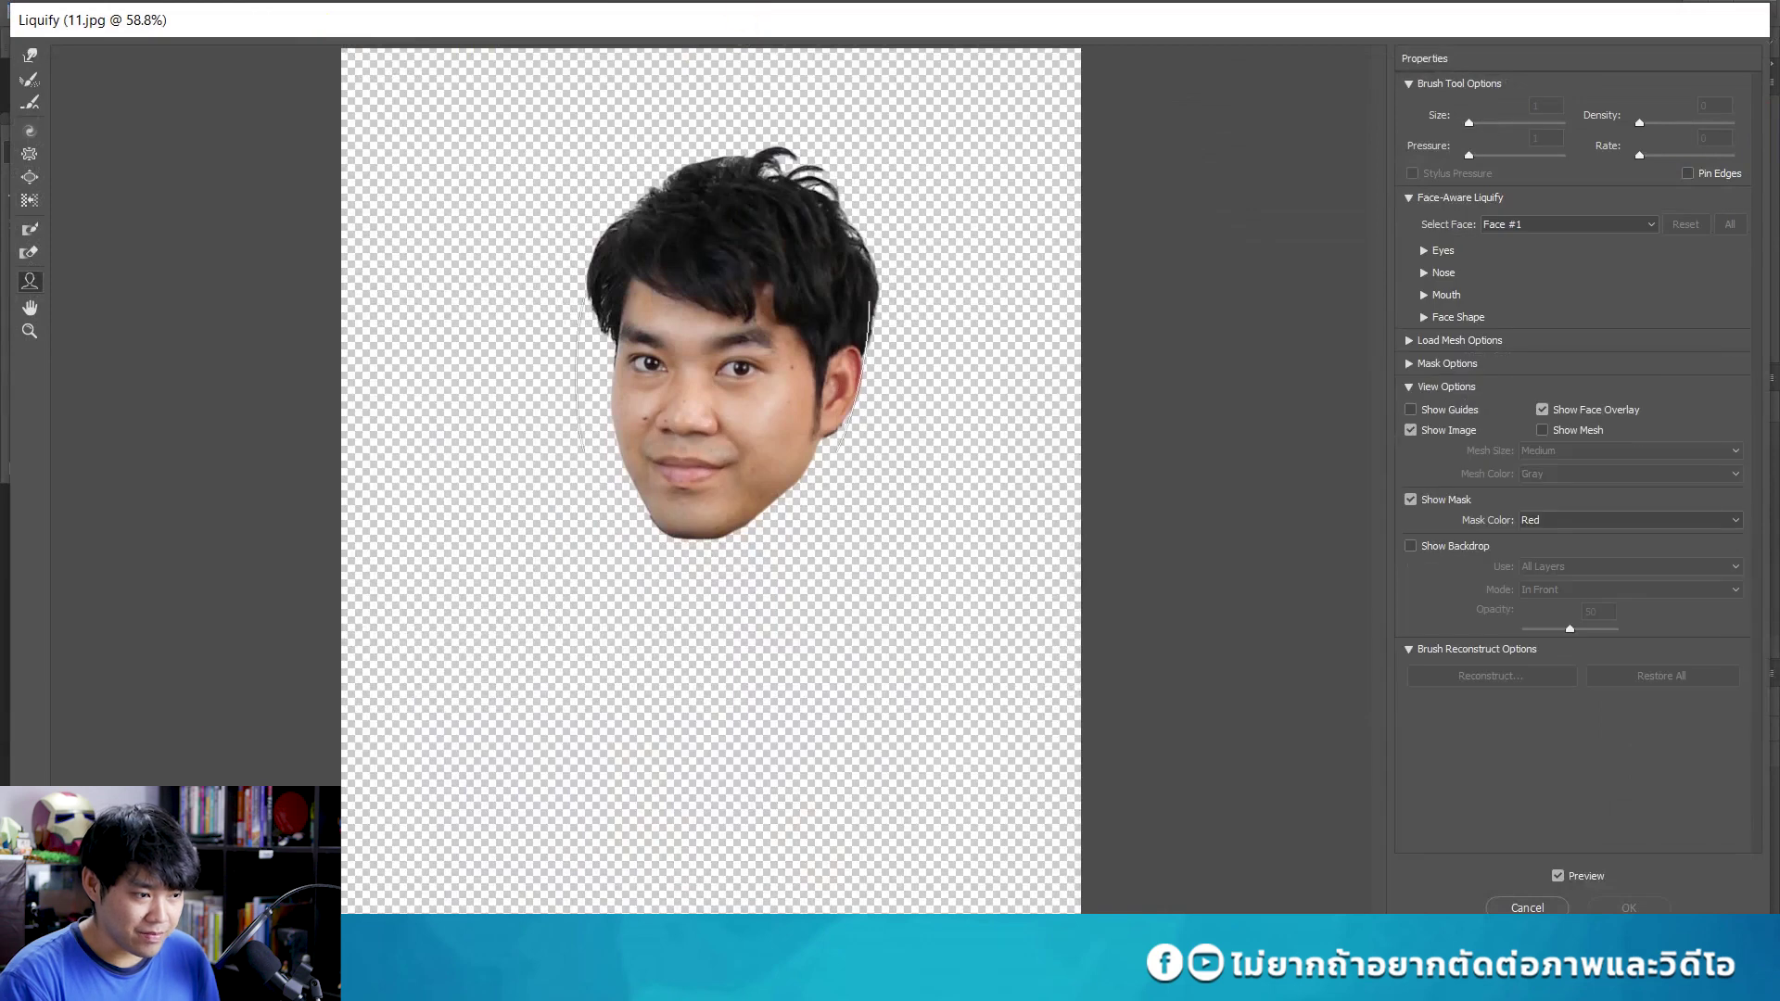
At 100% zoom, set Nose Width 100, Upper Lip 100, Lower Lip -100, Chin Height 21, Face Width 47.
{"action": "left_click", "coordinate": [30, 331]}
{"action": "left_click", "coordinate": [760, 357]}
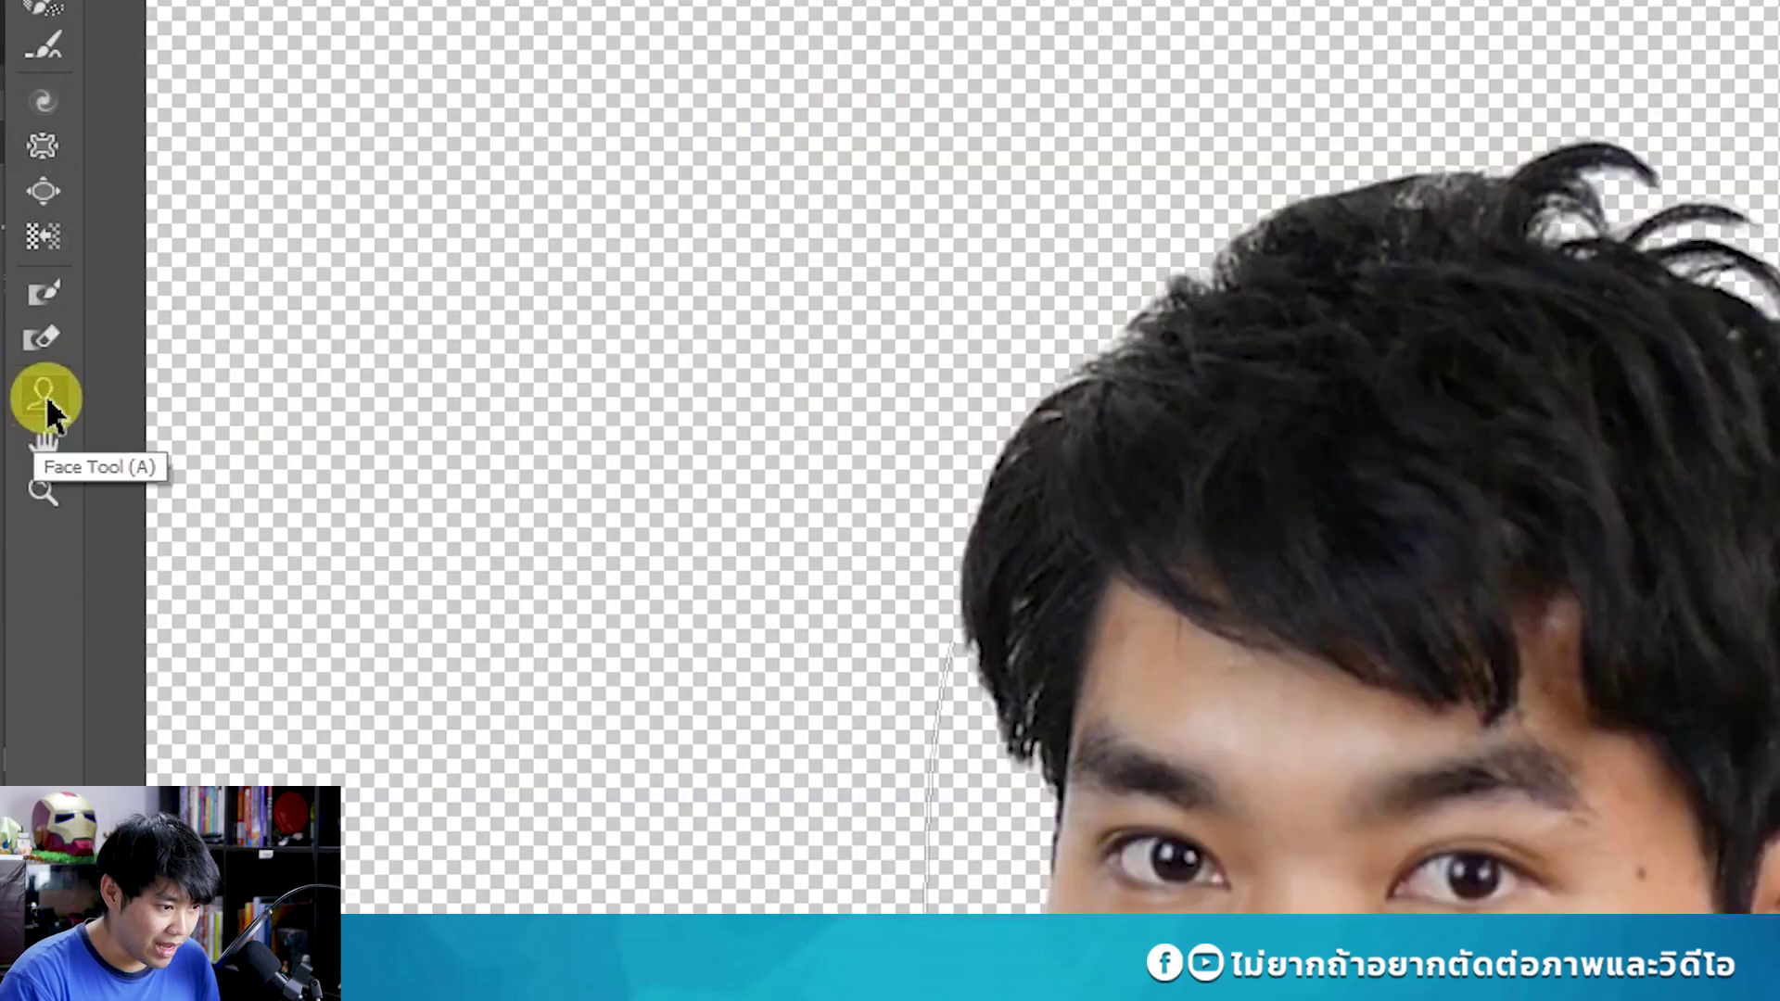
{"action": "left_click", "coordinate": [44, 403]}
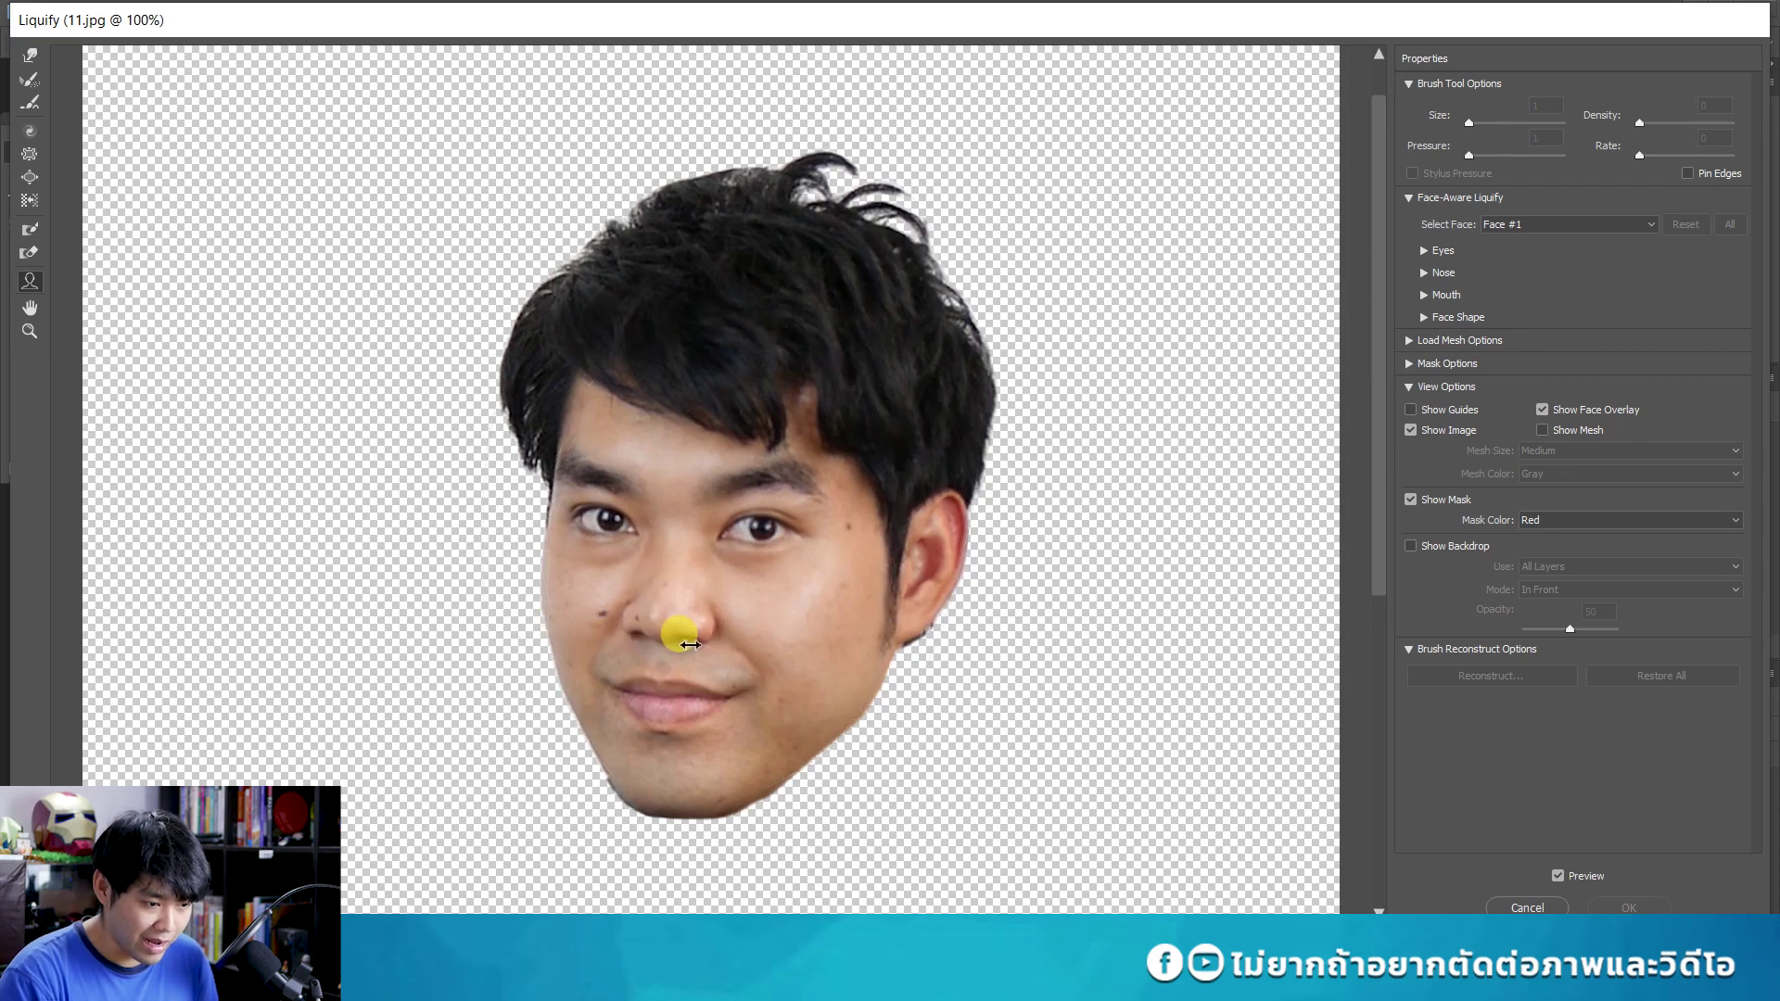
{"action": "left_click_drag", "start_coordinate": [690, 644], "coordinate": [464, 627]}
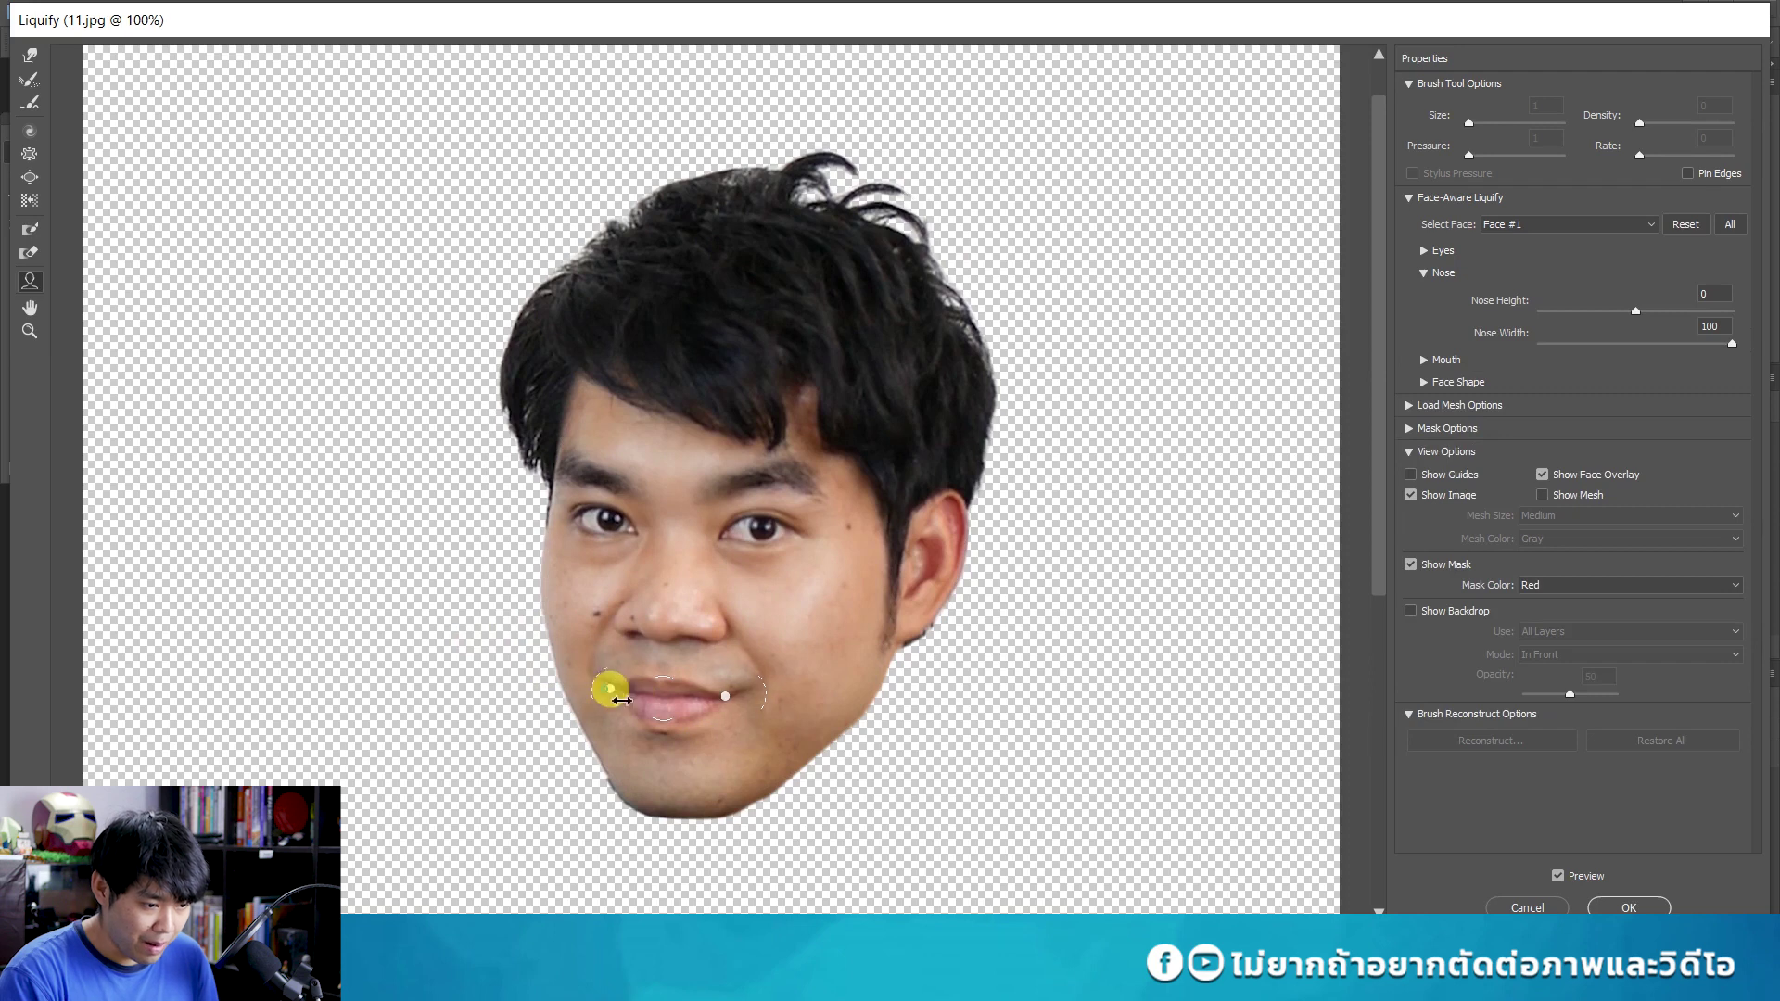
{"action": "mouse_move", "coordinate": [621, 700]}
{"action": "left_mouse_down"}
{"action": "mouse_move", "coordinate": [683, 696]}
{"action": "mouse_move", "coordinate": [665, 693]}
{"action": "mouse_move", "coordinate": [659, 798]}
{"action": "left_mouse_up"}
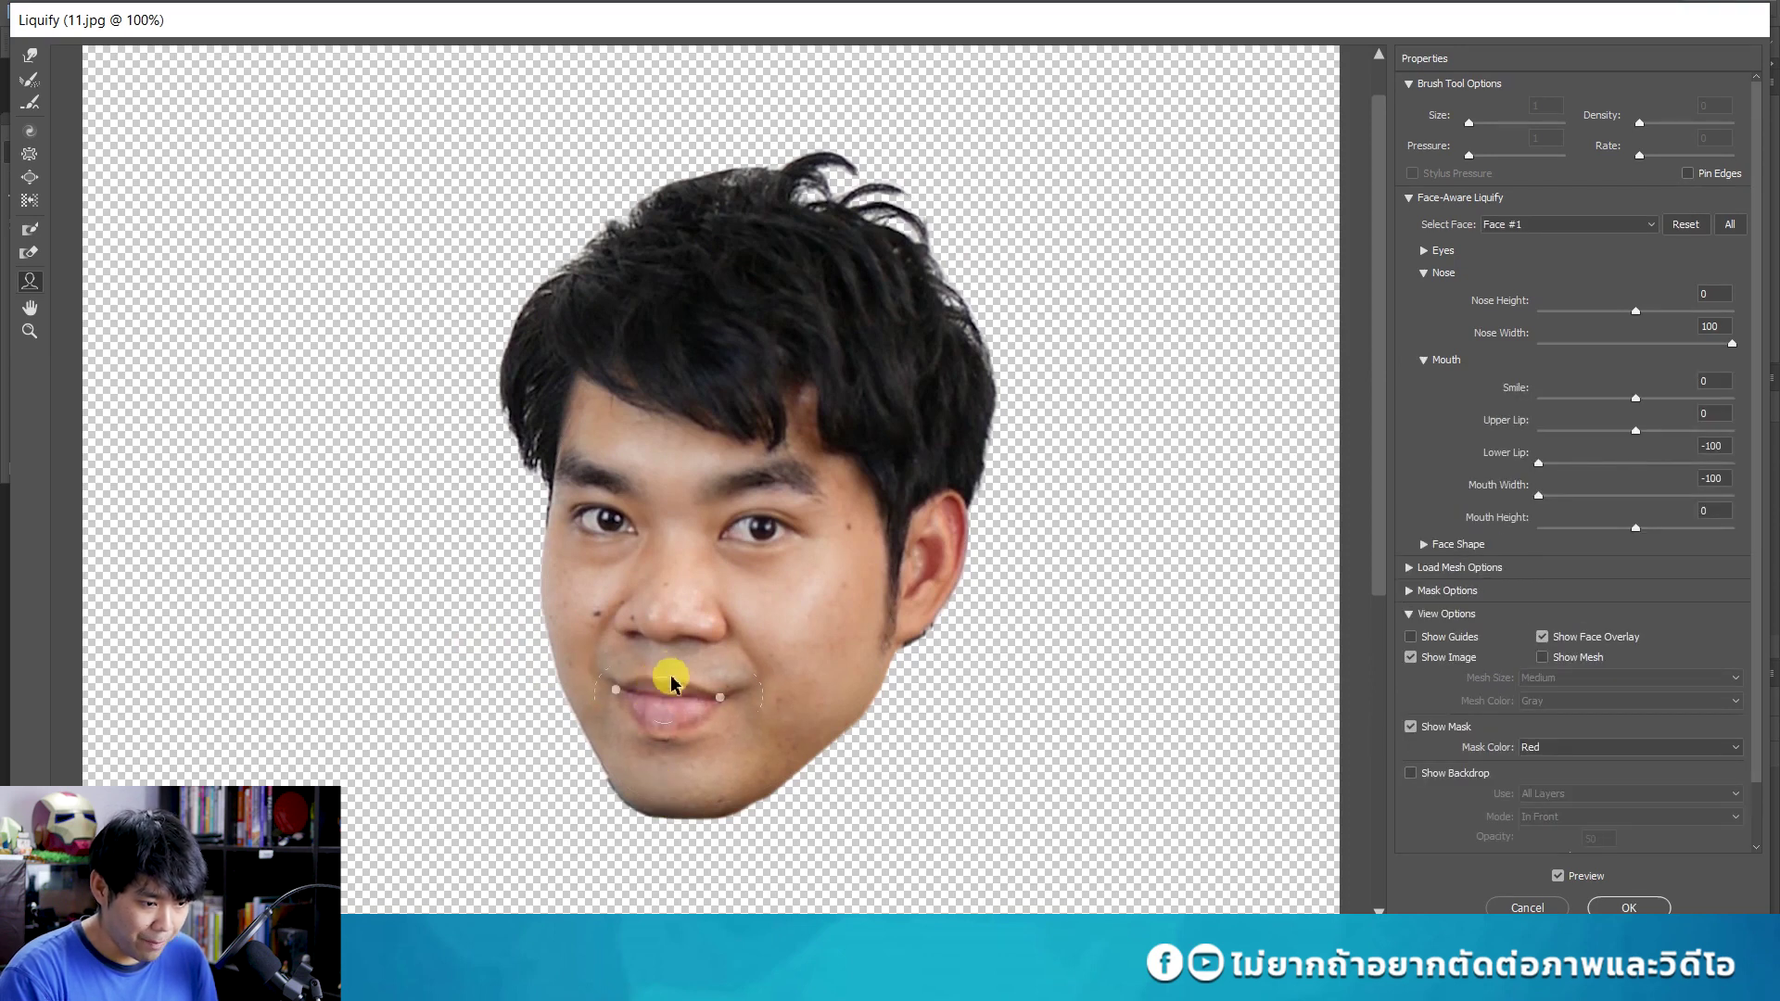
{"action": "left_click_drag", "start_coordinate": [660, 686], "coordinate": [649, 619]}
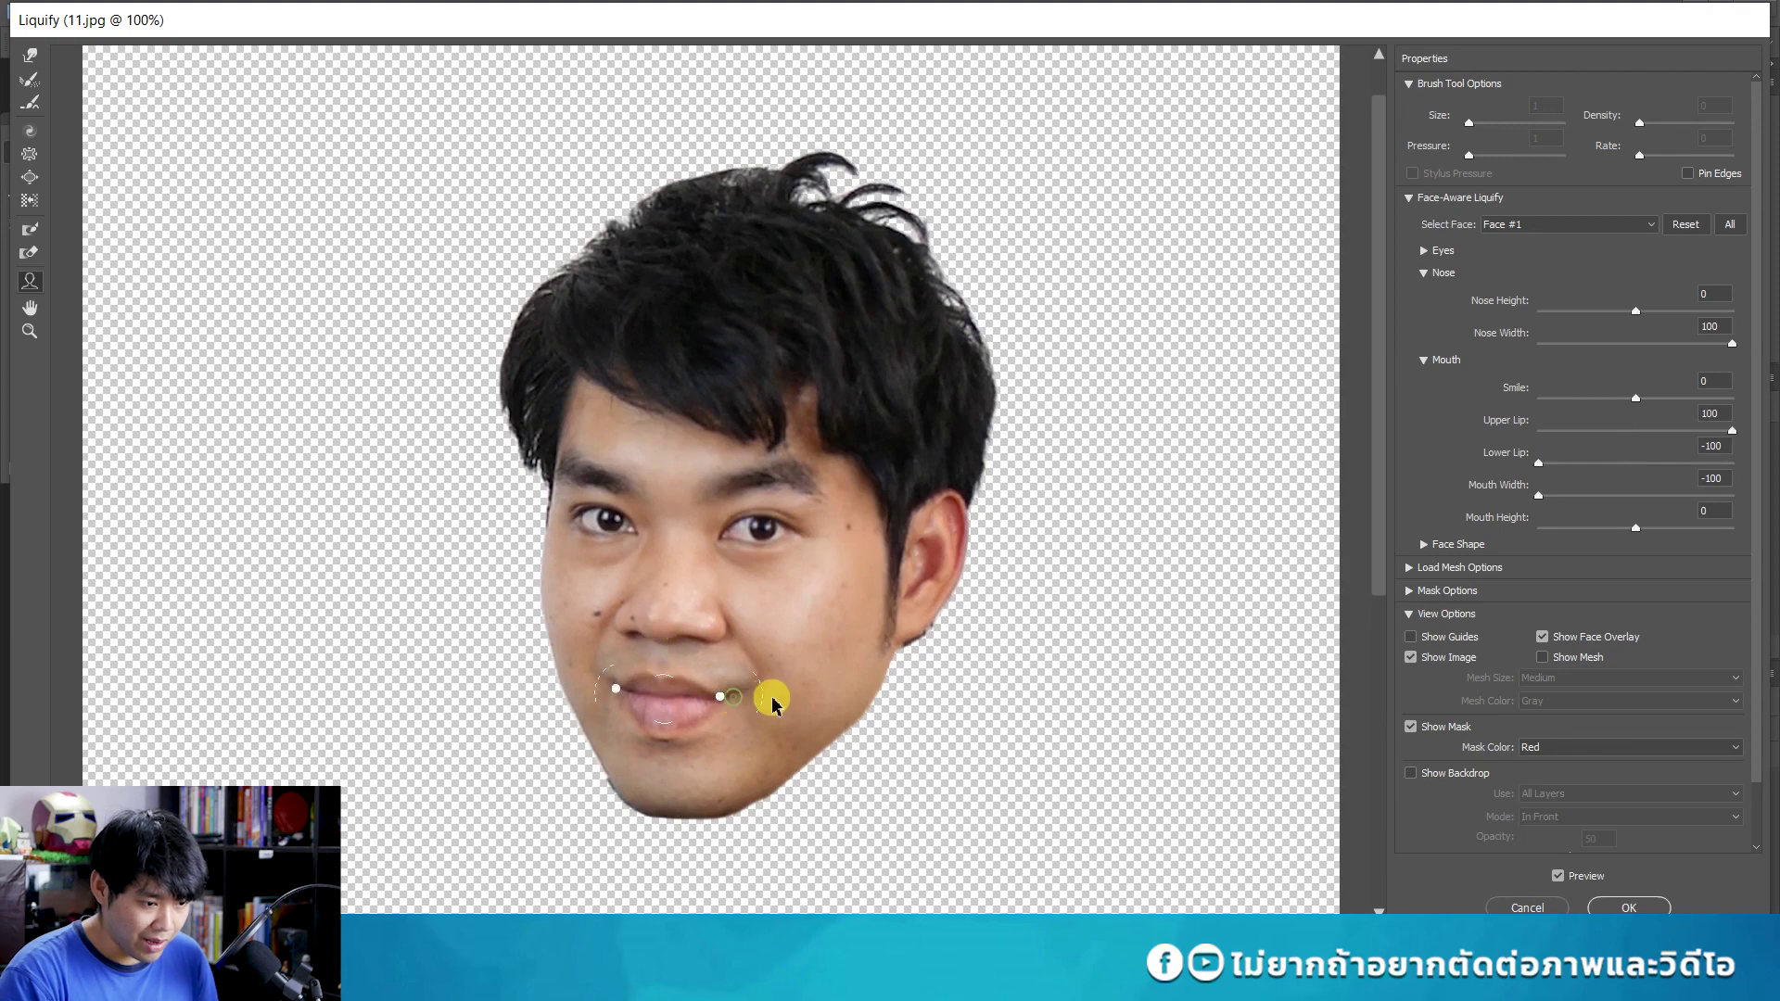
{"action": "left_click_drag", "start_coordinate": [726, 699], "coordinate": [725, 708]}
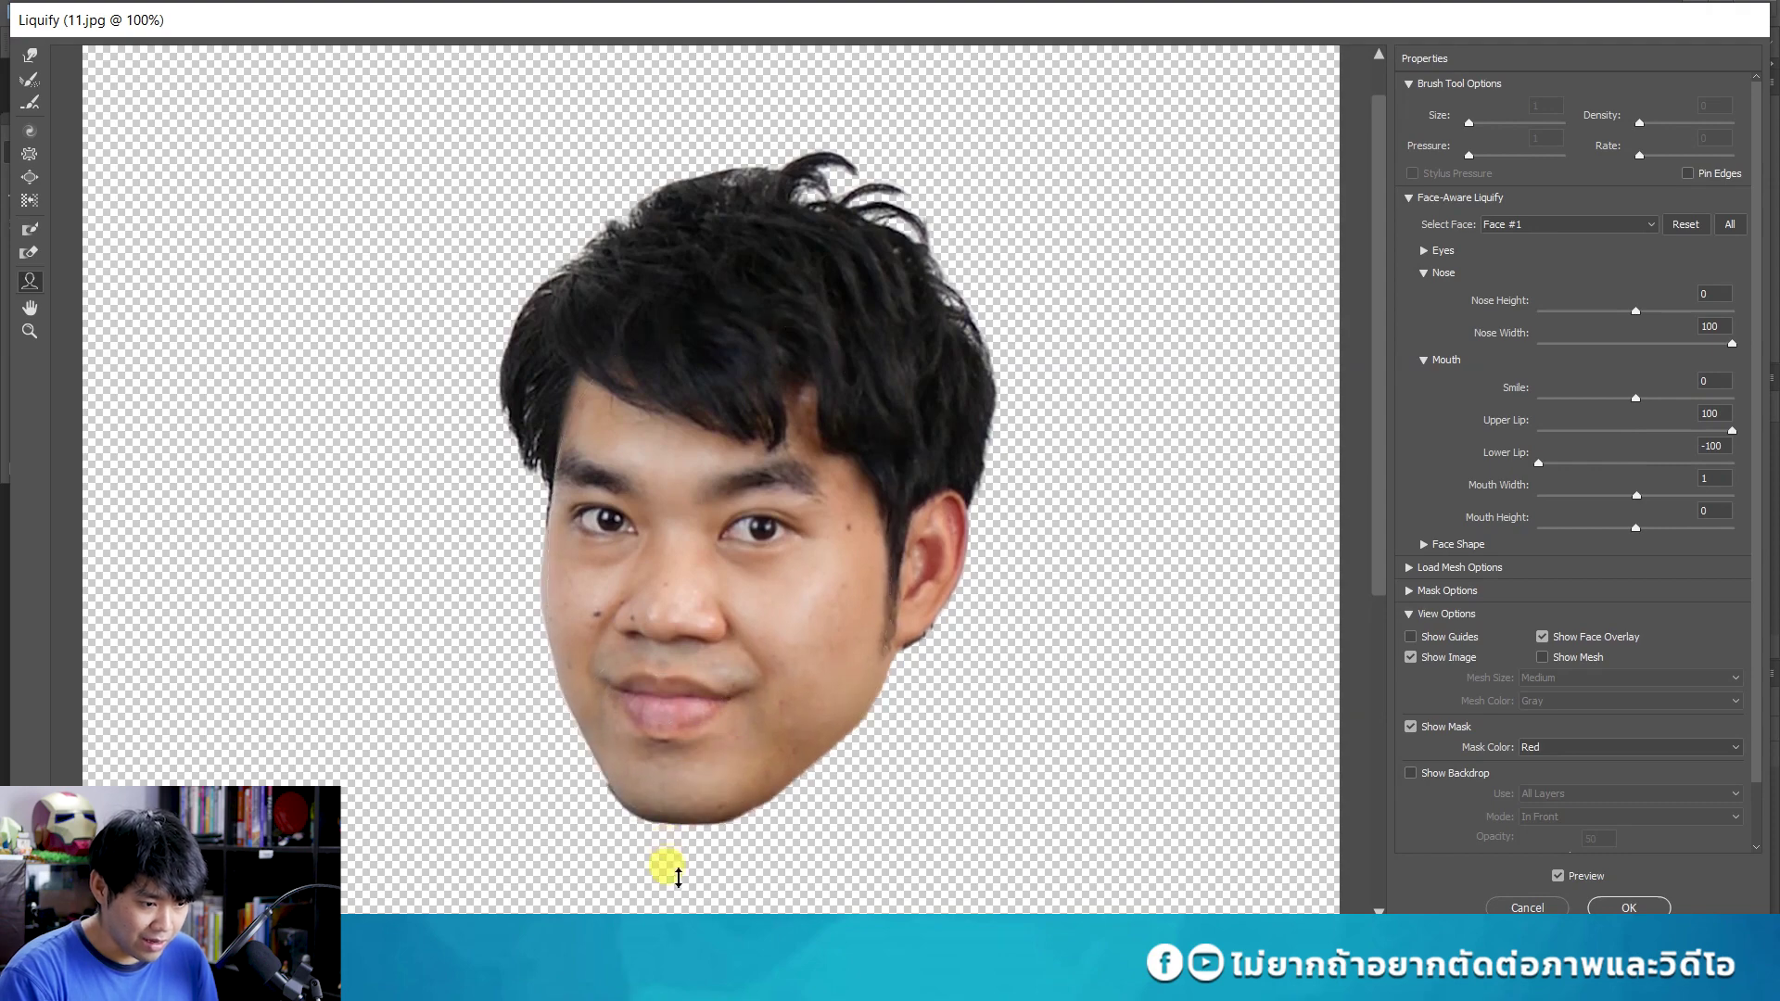
{"action": "left_click_drag", "start_coordinate": [709, 799], "coordinate": [676, 795]}
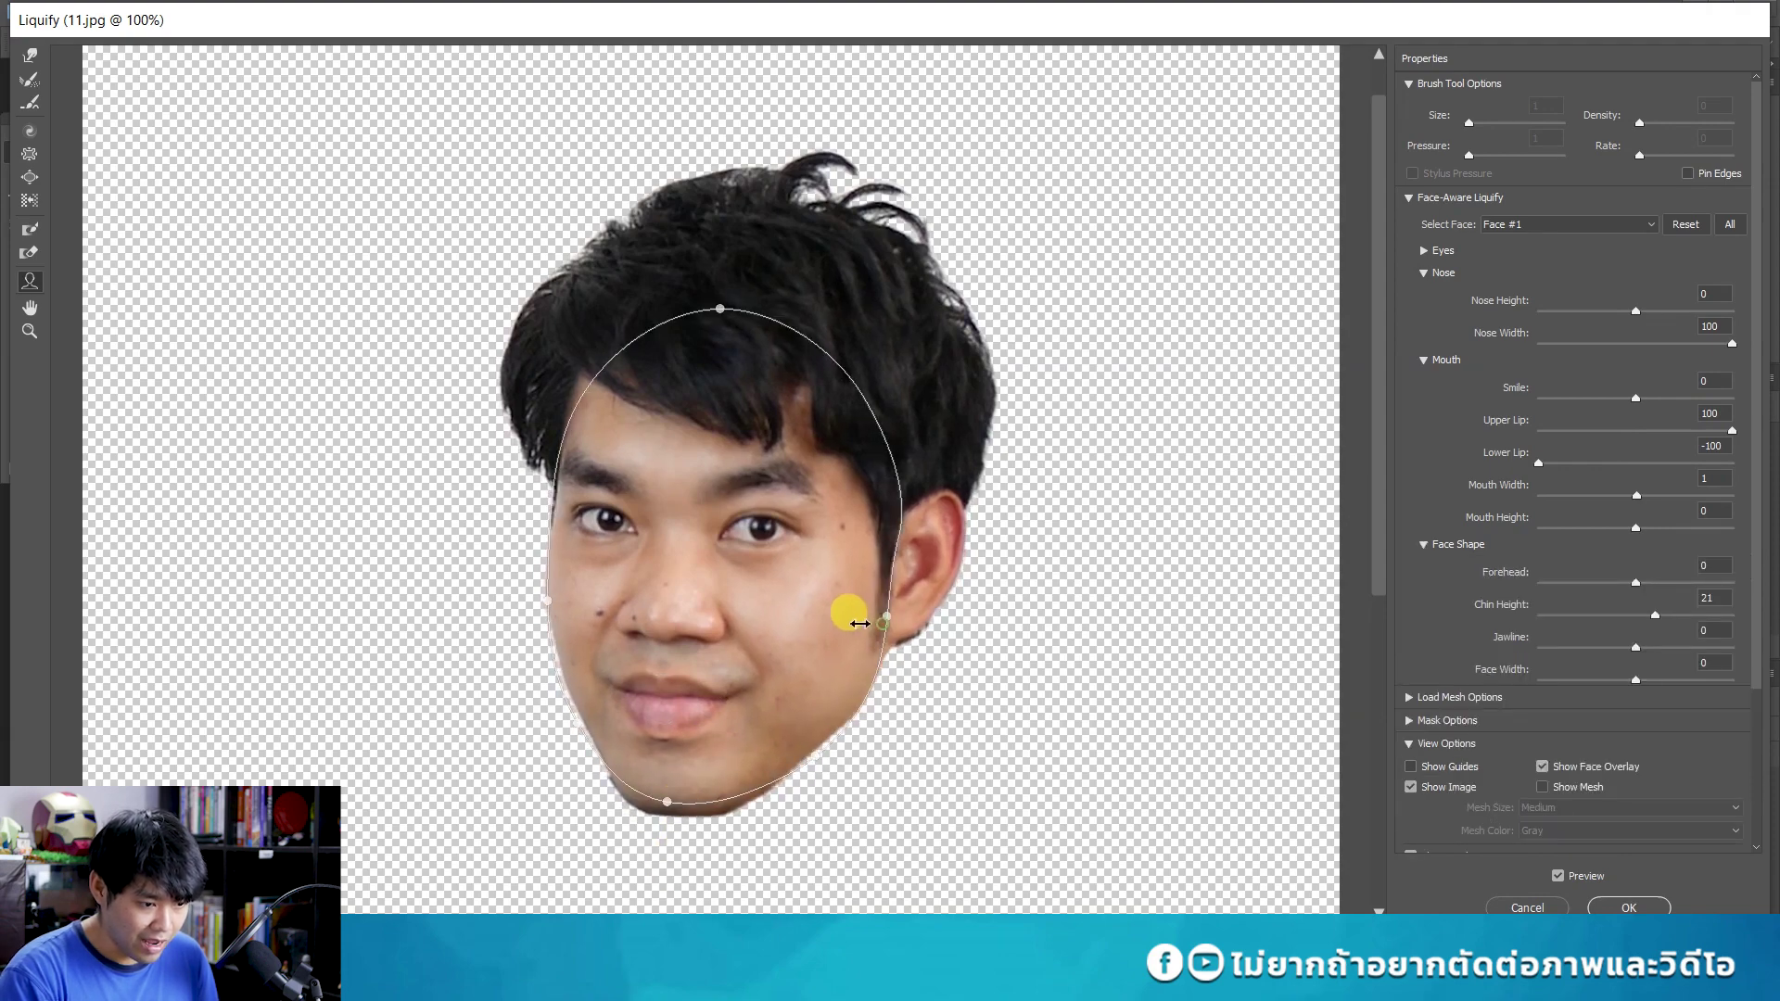
{"action": "mouse_move", "coordinate": [846, 608]}
{"action": "left_mouse_down"}
{"action": "mouse_move", "coordinate": [953, 623]}
{"action": "mouse_move", "coordinate": [890, 610]}
{"action": "left_mouse_up"}
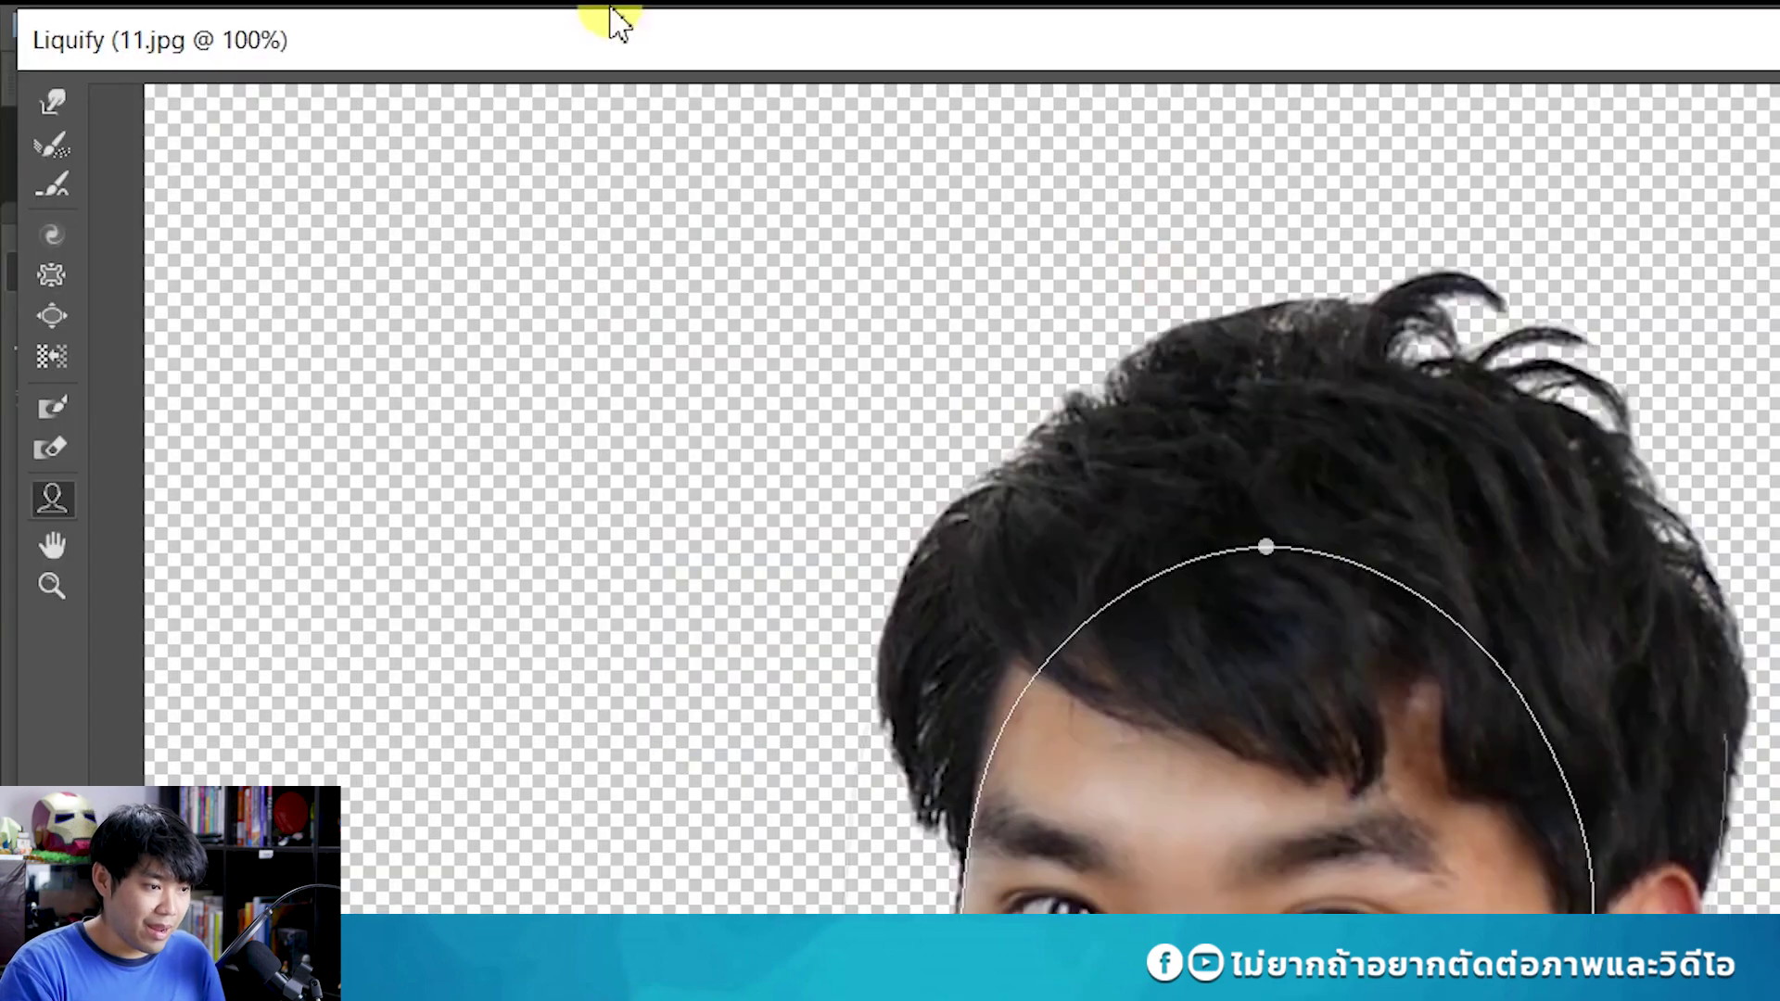
Reshape the front hairline with Forward Warp and try the Smooth tool.
{"action": "left_click", "coordinate": [57, 104]}
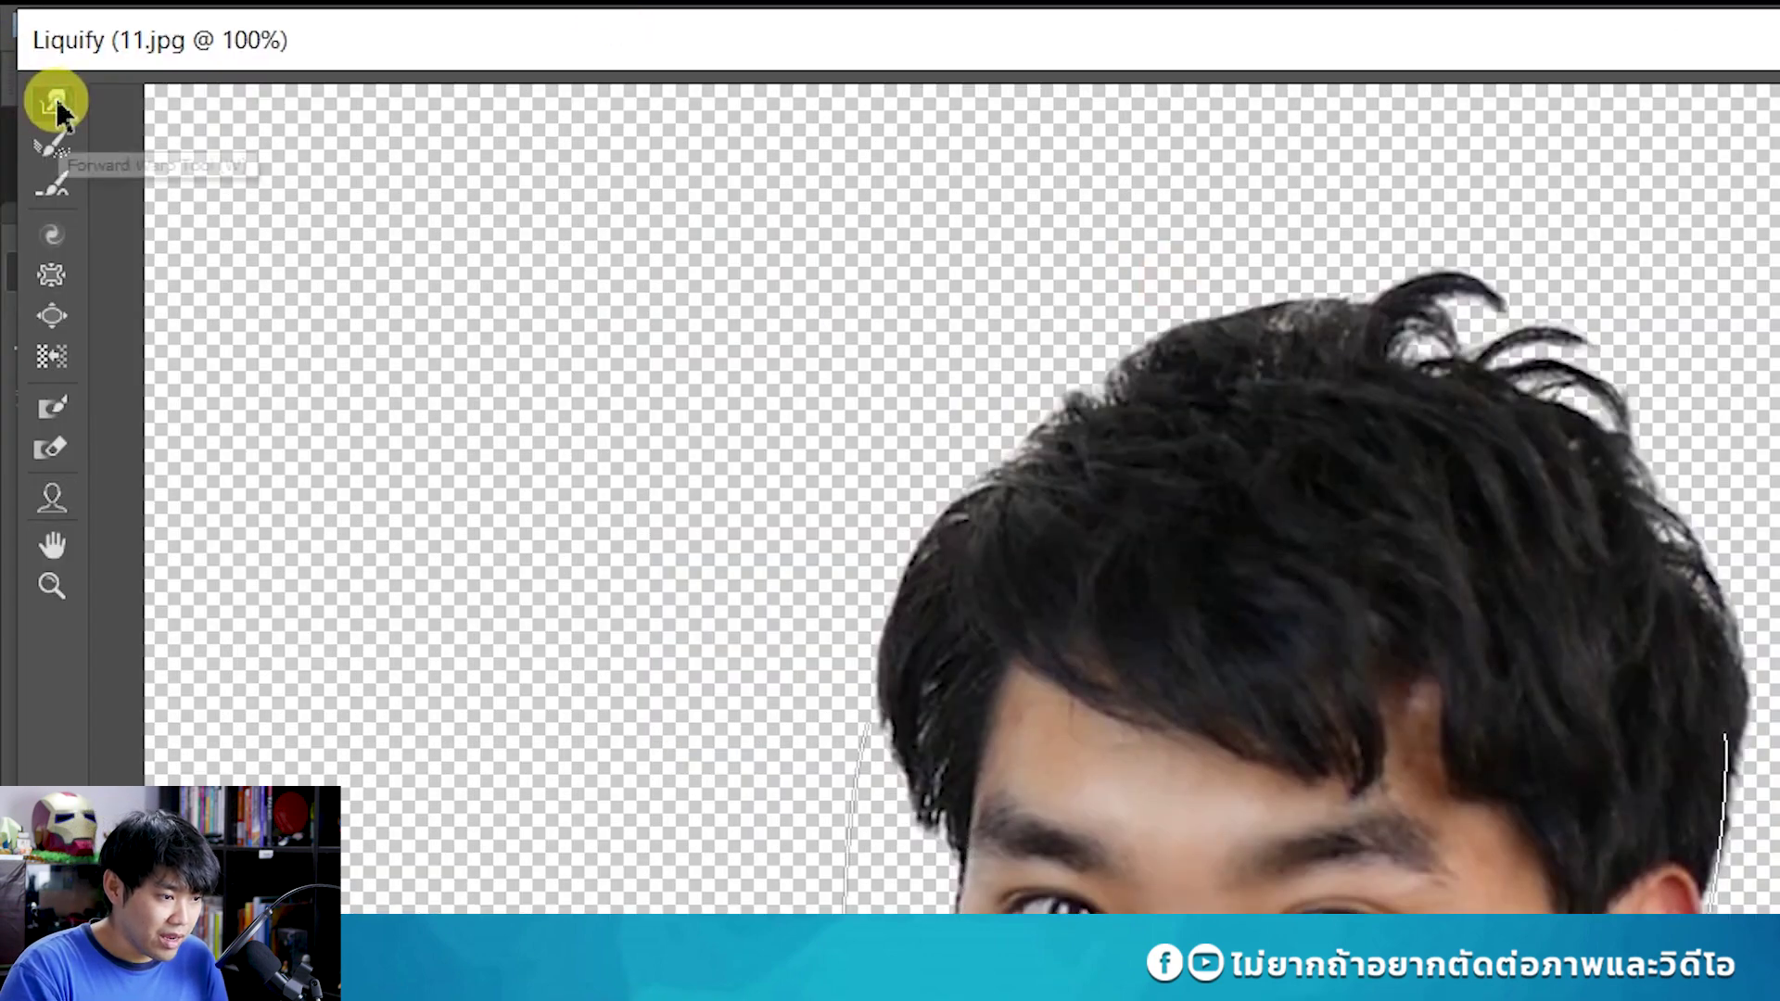
{"action": "left_click_drag", "start_coordinate": [648, 287], "coordinate": [634, 373]}
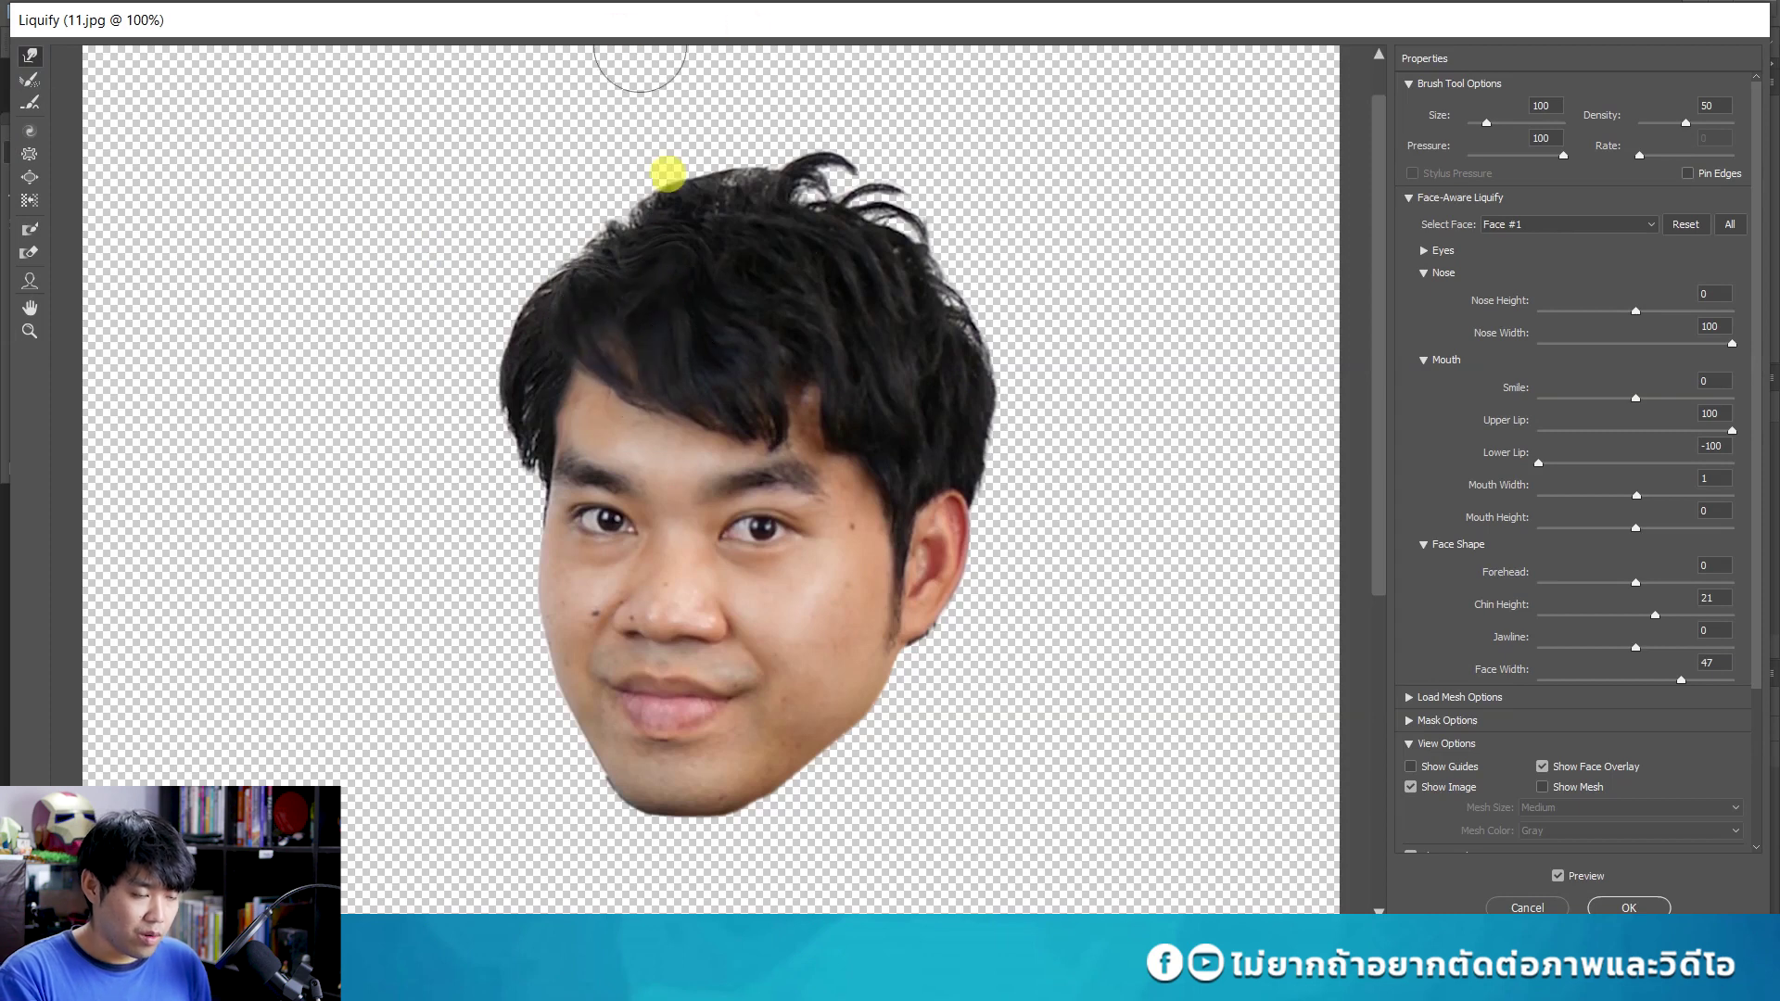
{"action": "key", "text": "ctrl+space"}
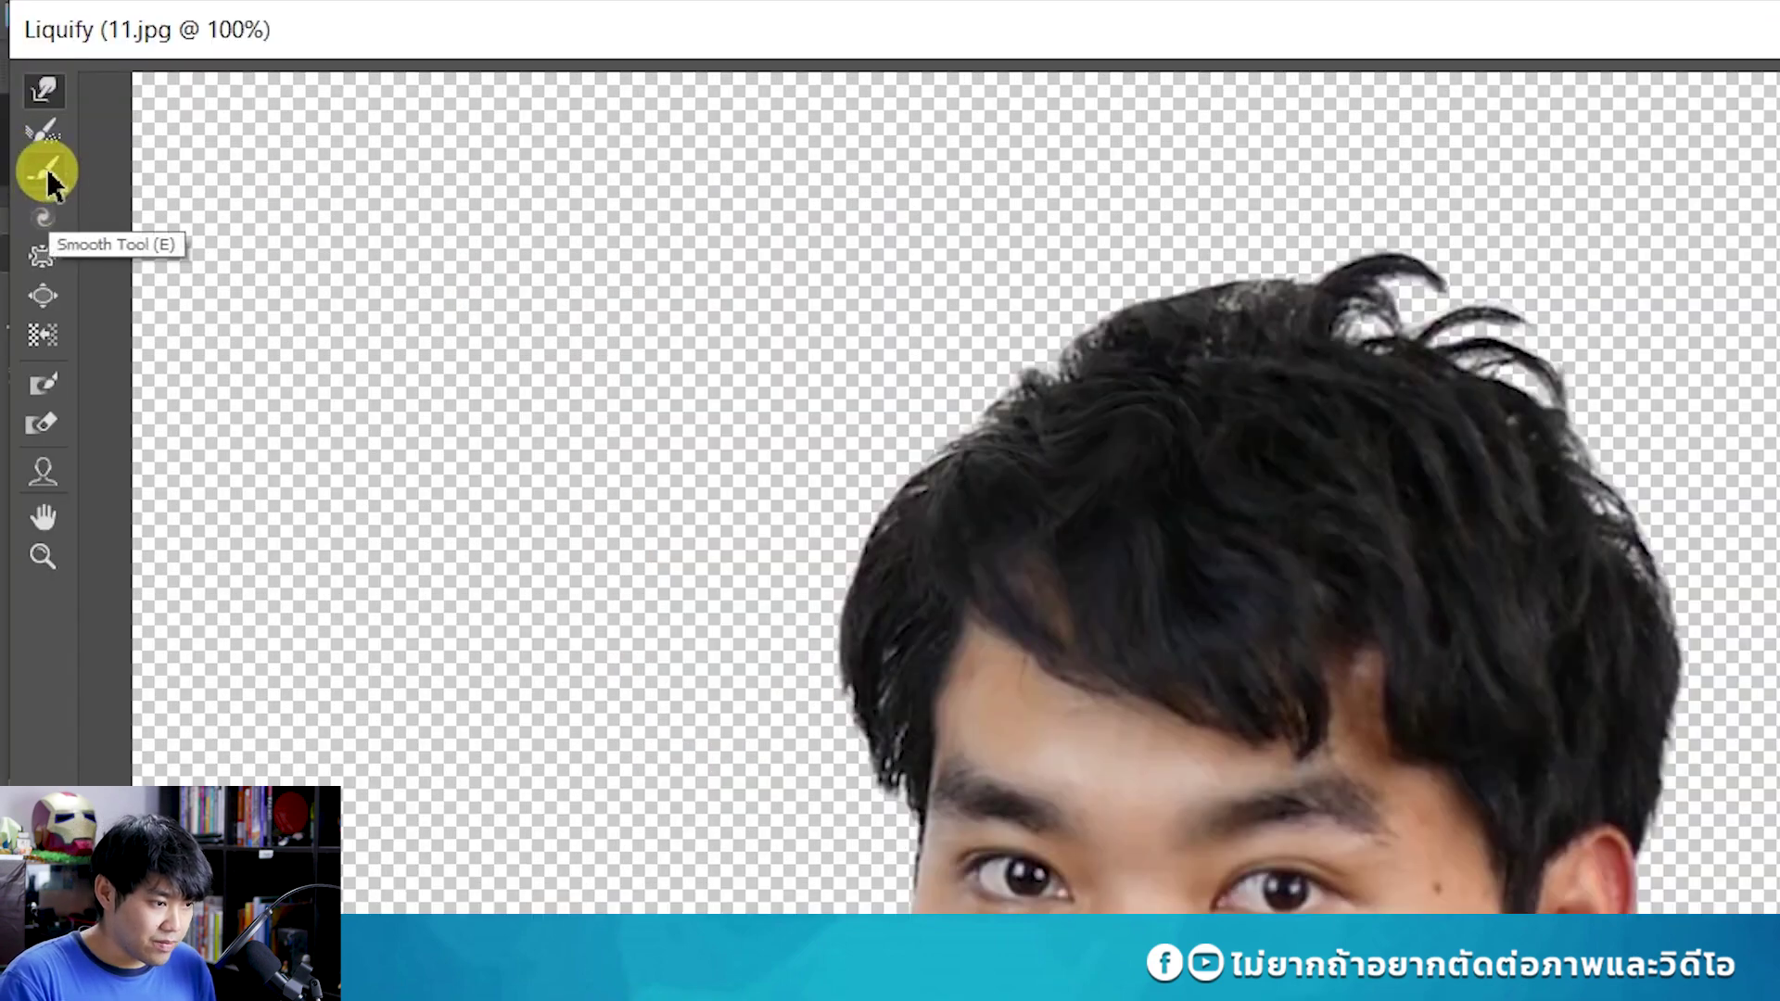
{"action": "left_click", "coordinate": [46, 169]}
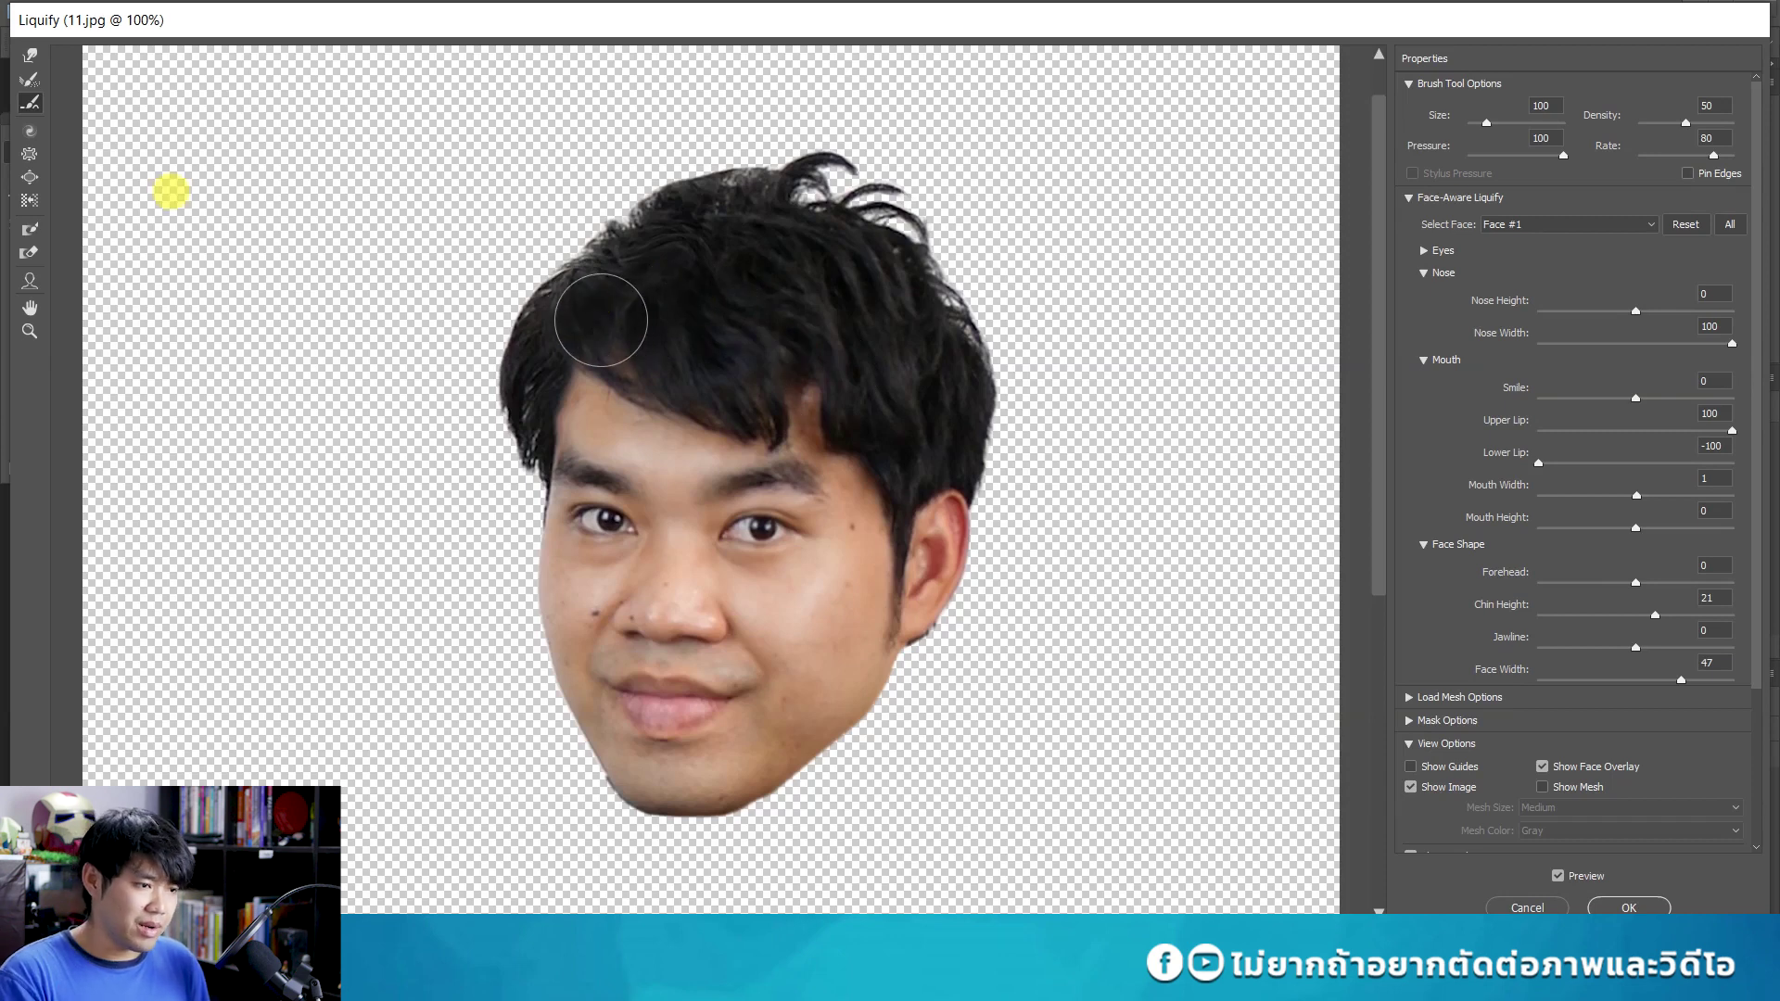
{"action": "left_click", "coordinate": [29, 60]}
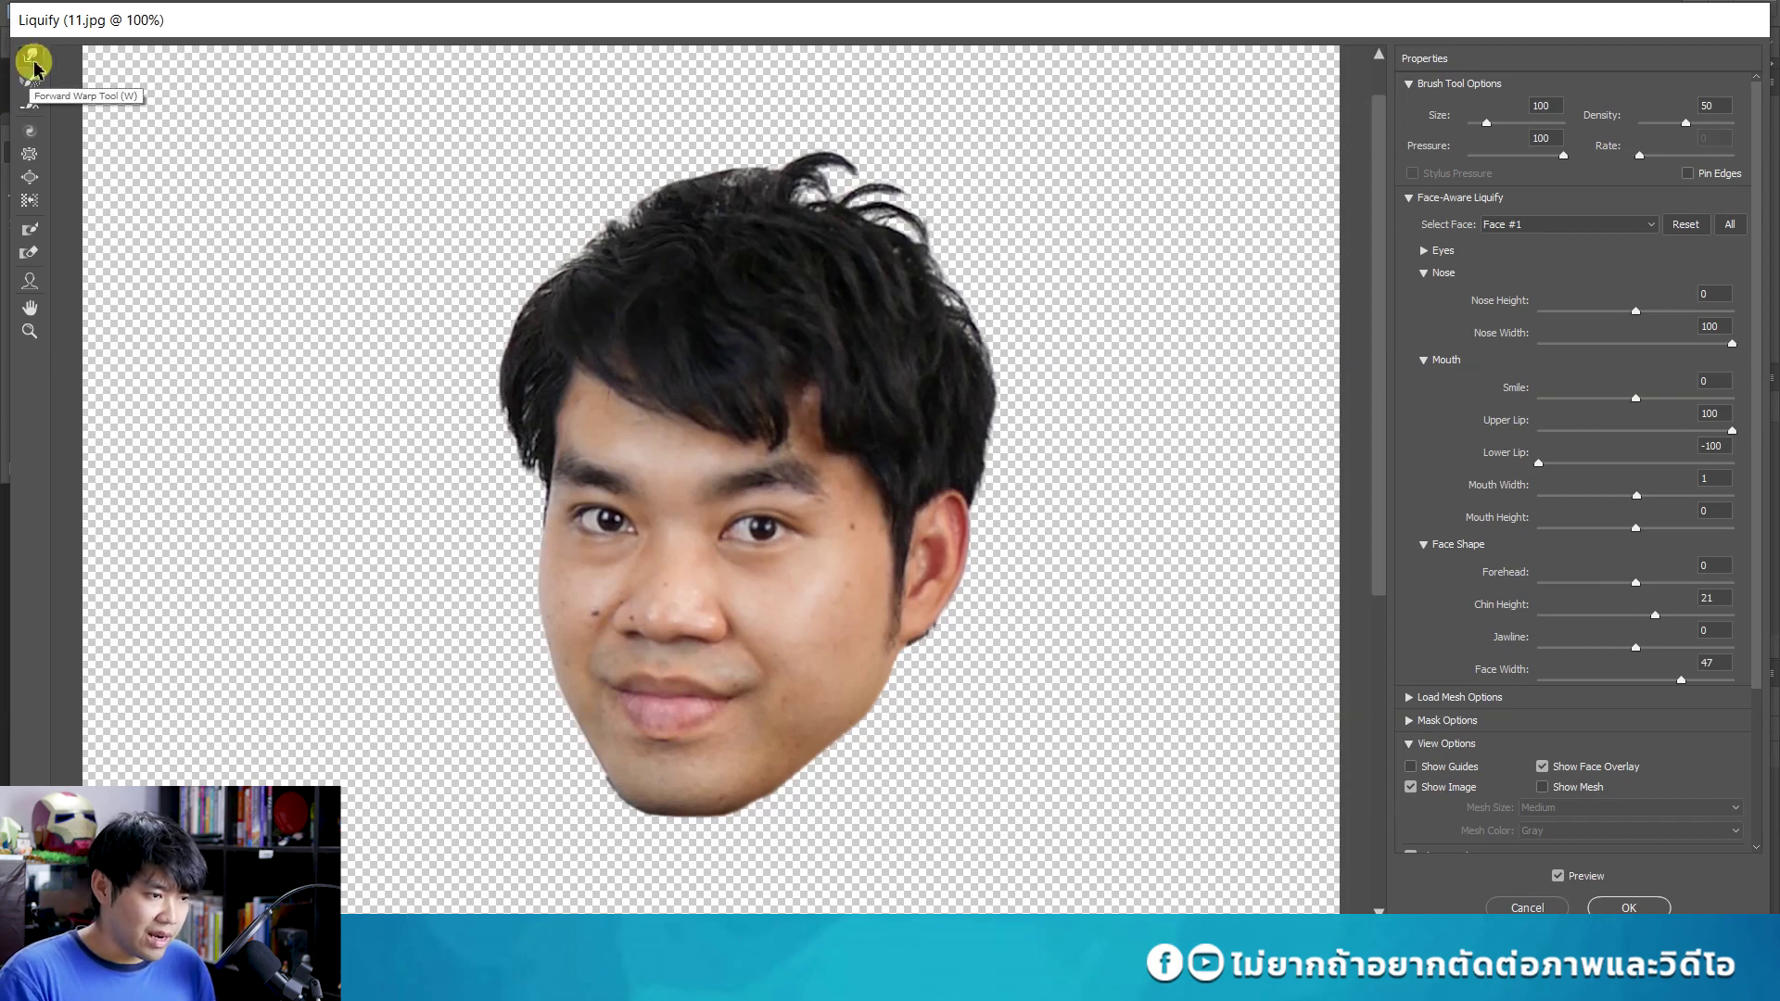
{"action": "left_click_drag", "start_coordinate": [590, 320], "coordinate": [604, 334]}
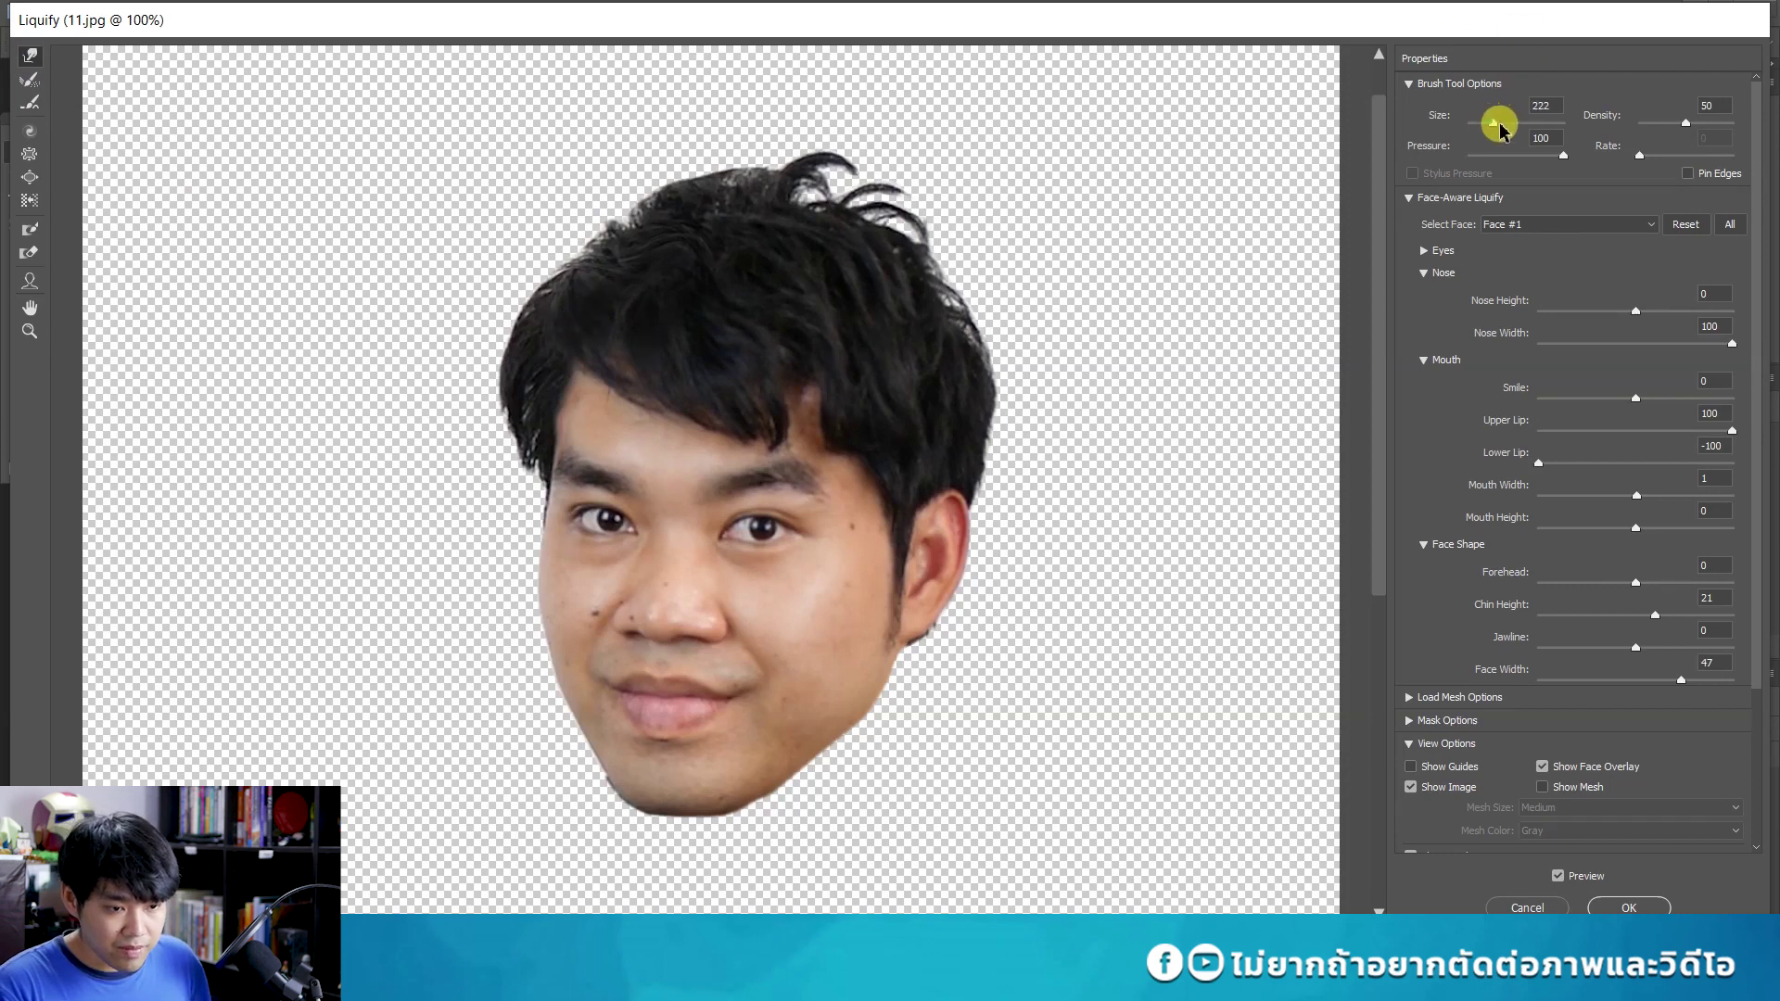
Set the warp brush size to 249 and push the jaw and chin outline inward.
{"action": "left_click_drag", "start_coordinate": [1499, 124], "coordinate": [1545, 130]}
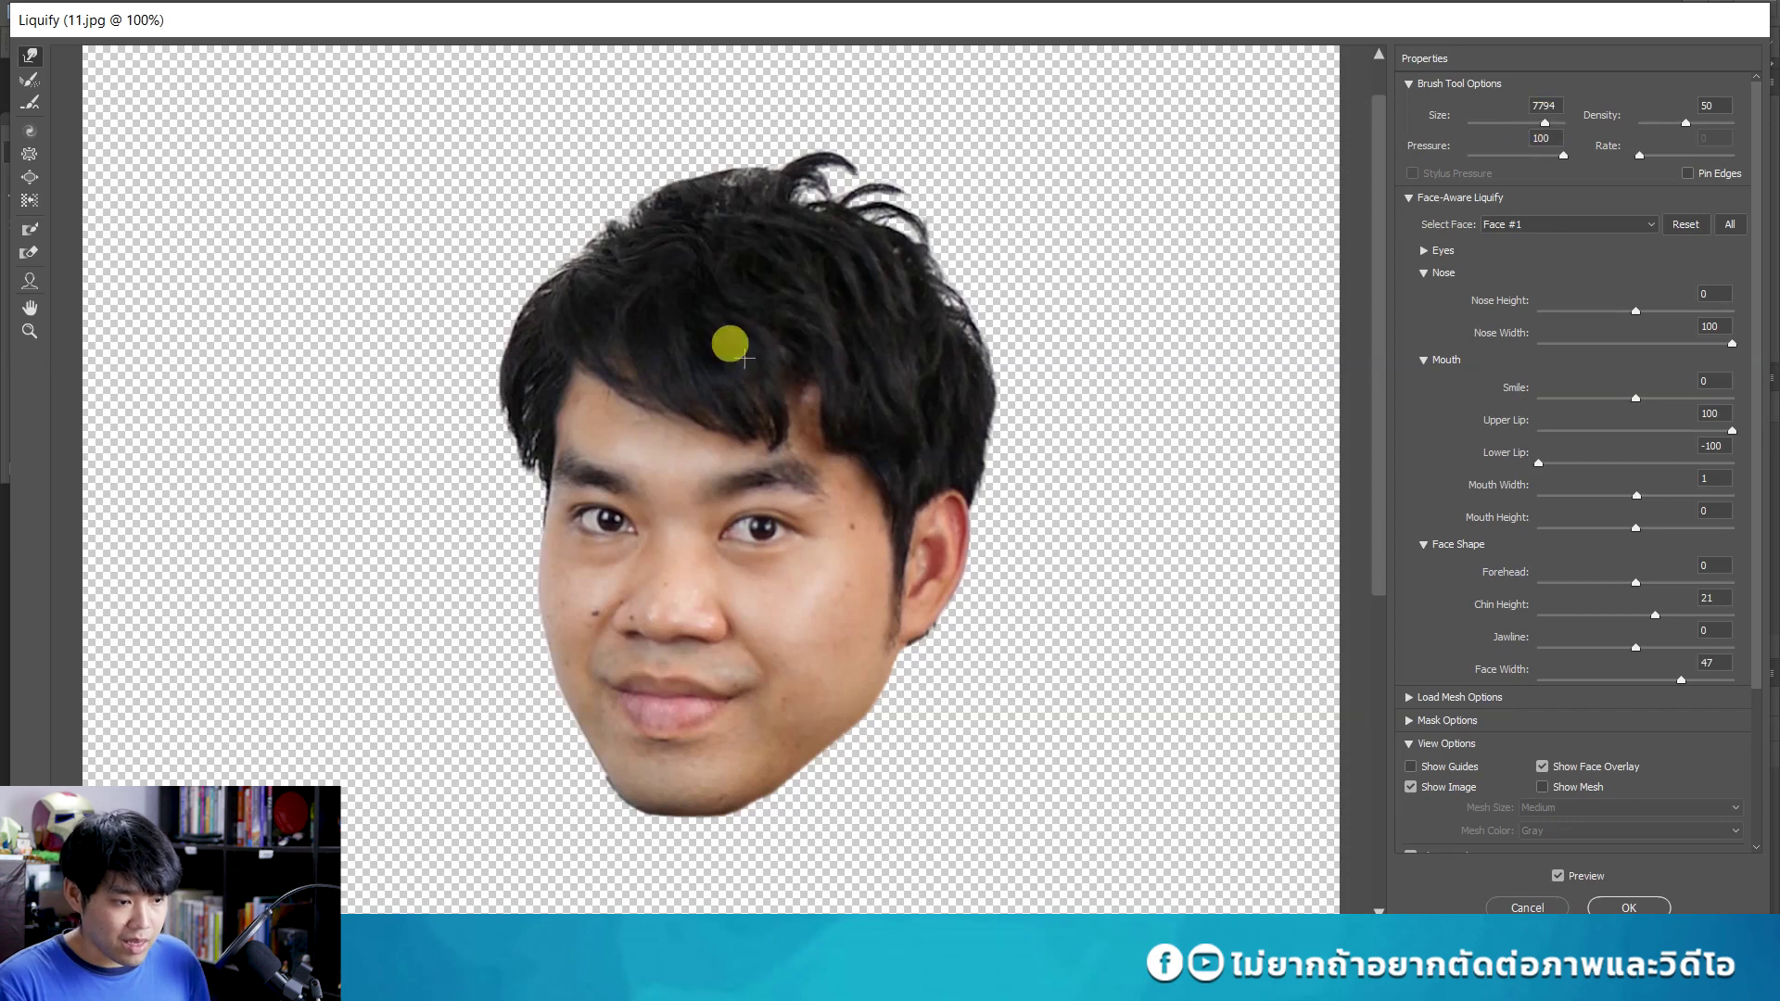
{"action": "left_click_drag", "start_coordinate": [1537, 132], "coordinate": [1501, 128]}
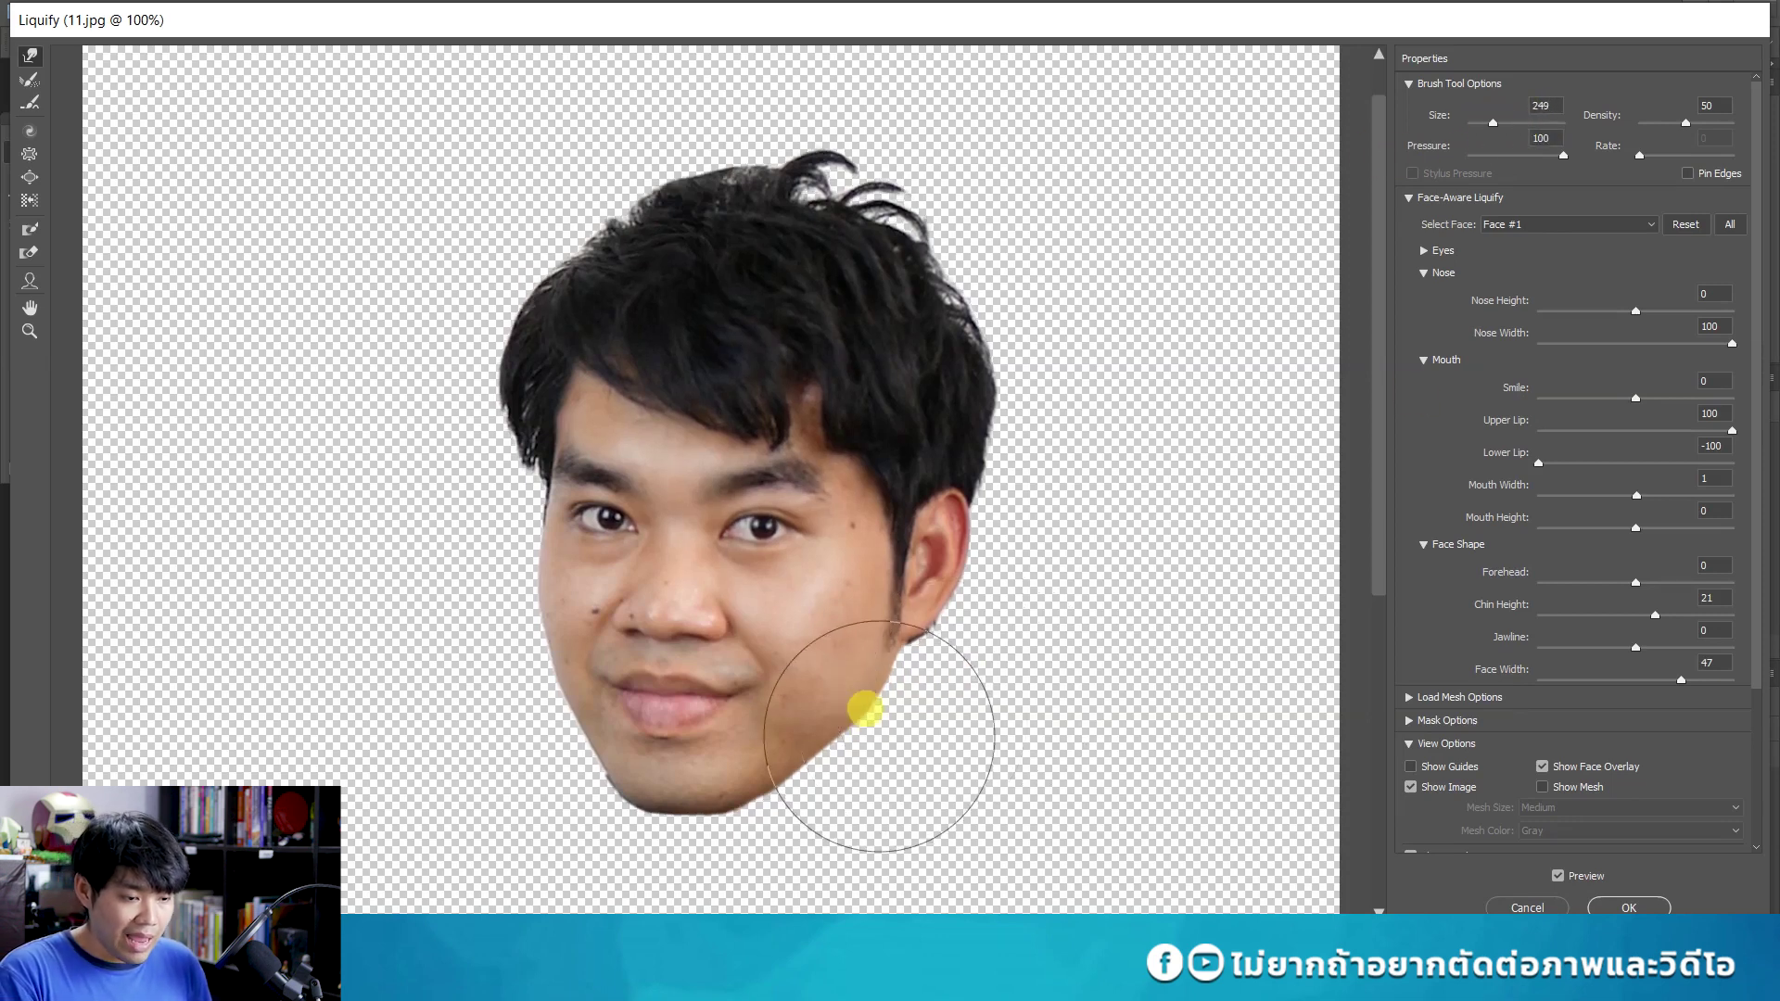
{"action": "left_click_drag", "start_coordinate": [1483, 125], "coordinate": [1479, 122]}
{"action": "left_click_drag", "start_coordinate": [886, 763], "coordinate": [788, 781]}
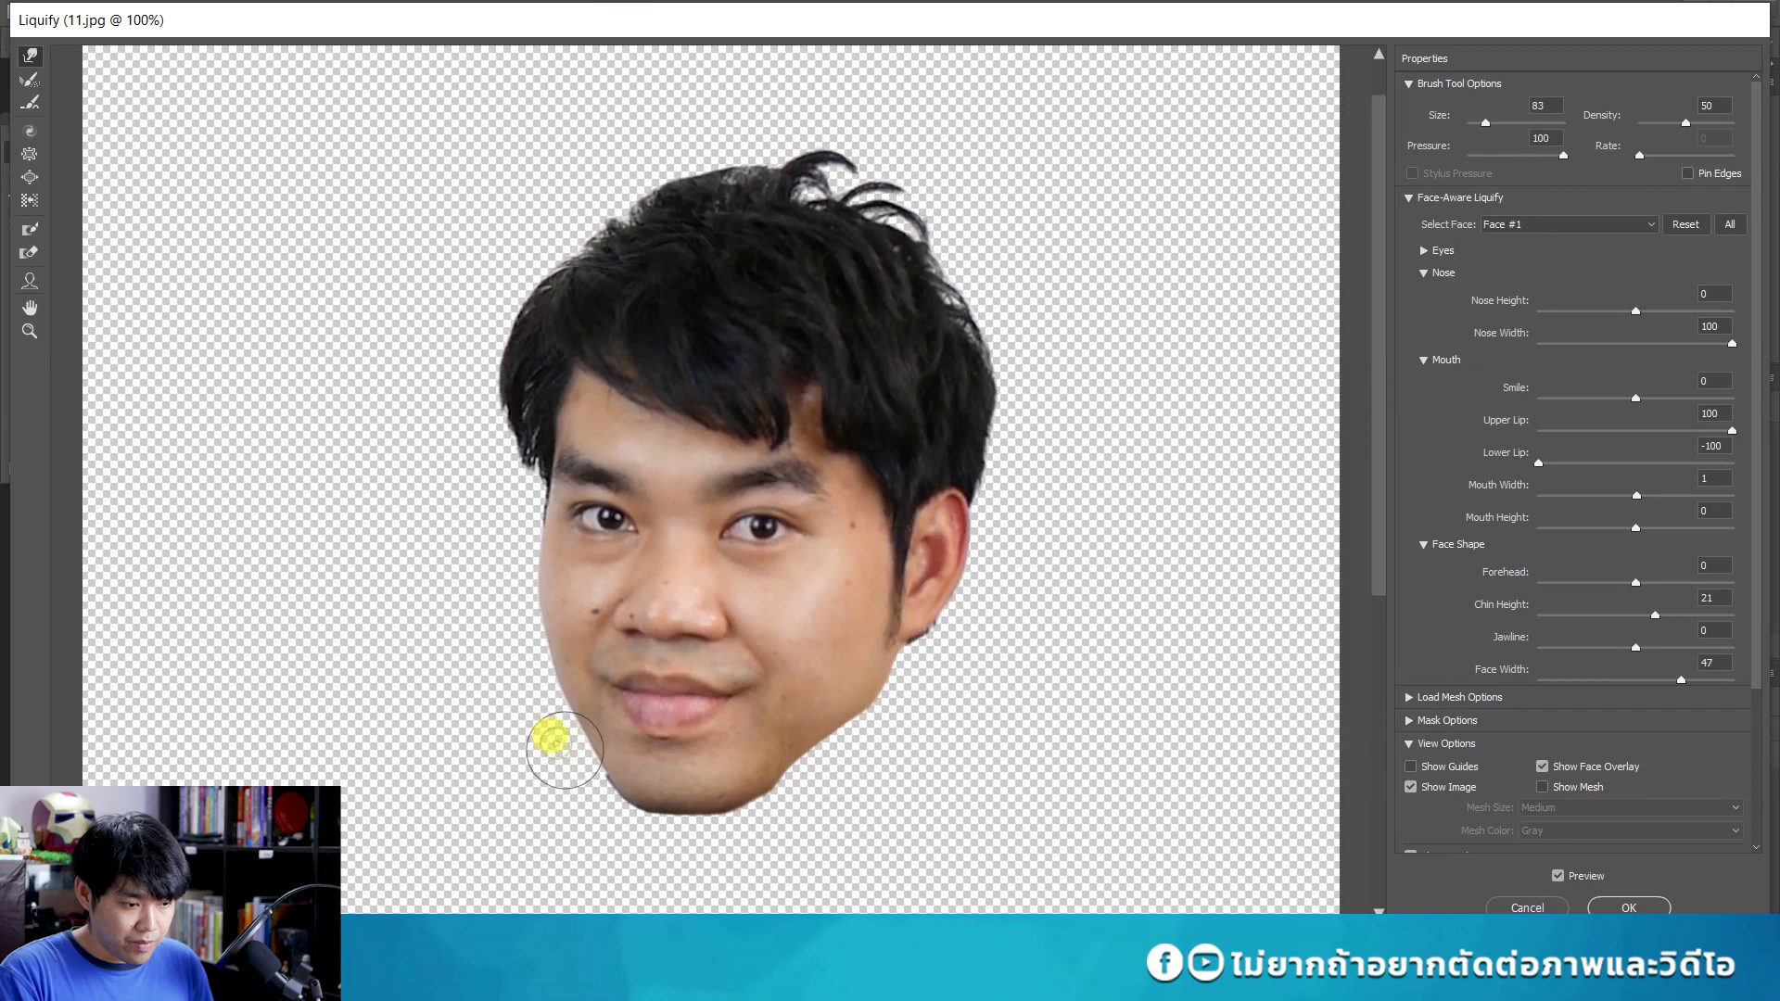
{"action": "left_click_drag", "start_coordinate": [565, 751], "coordinate": [578, 720]}
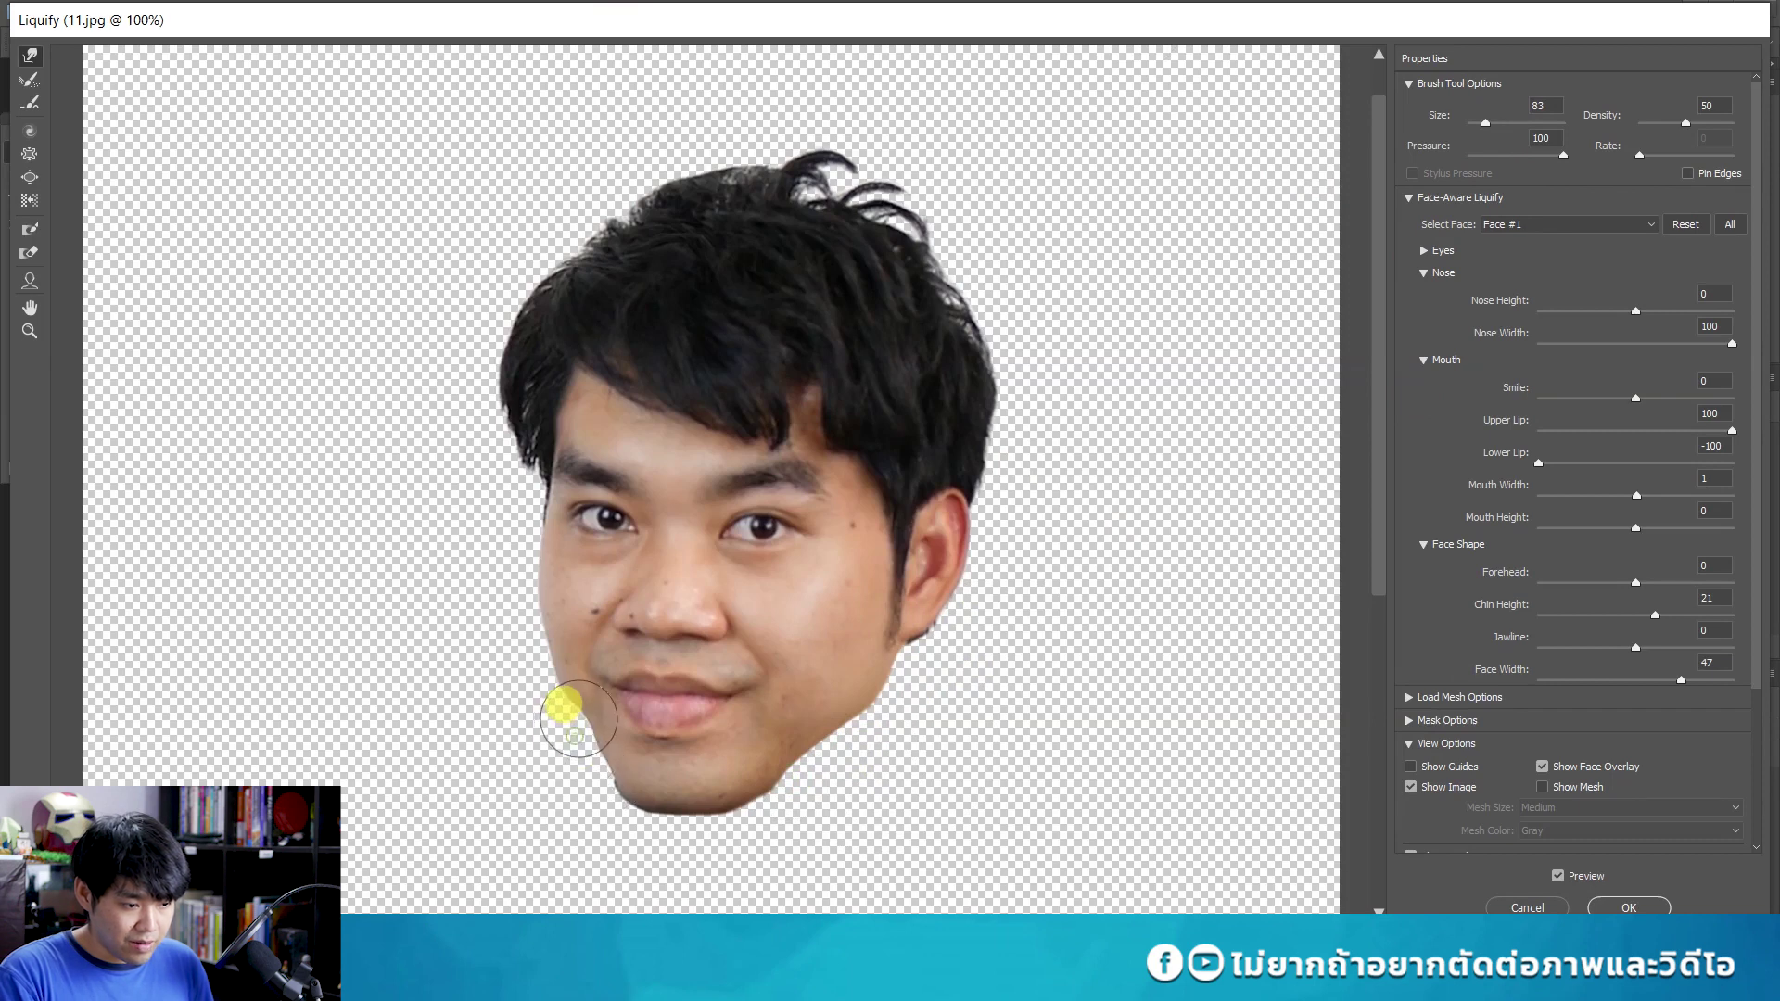
Enlarge the brush to 222 and push the hair along the top of the head.
{"action": "key", "text": "bracketright"}
{"action": "key", "text": "bracketright"}
{"action": "key", "text": "bracketright"}
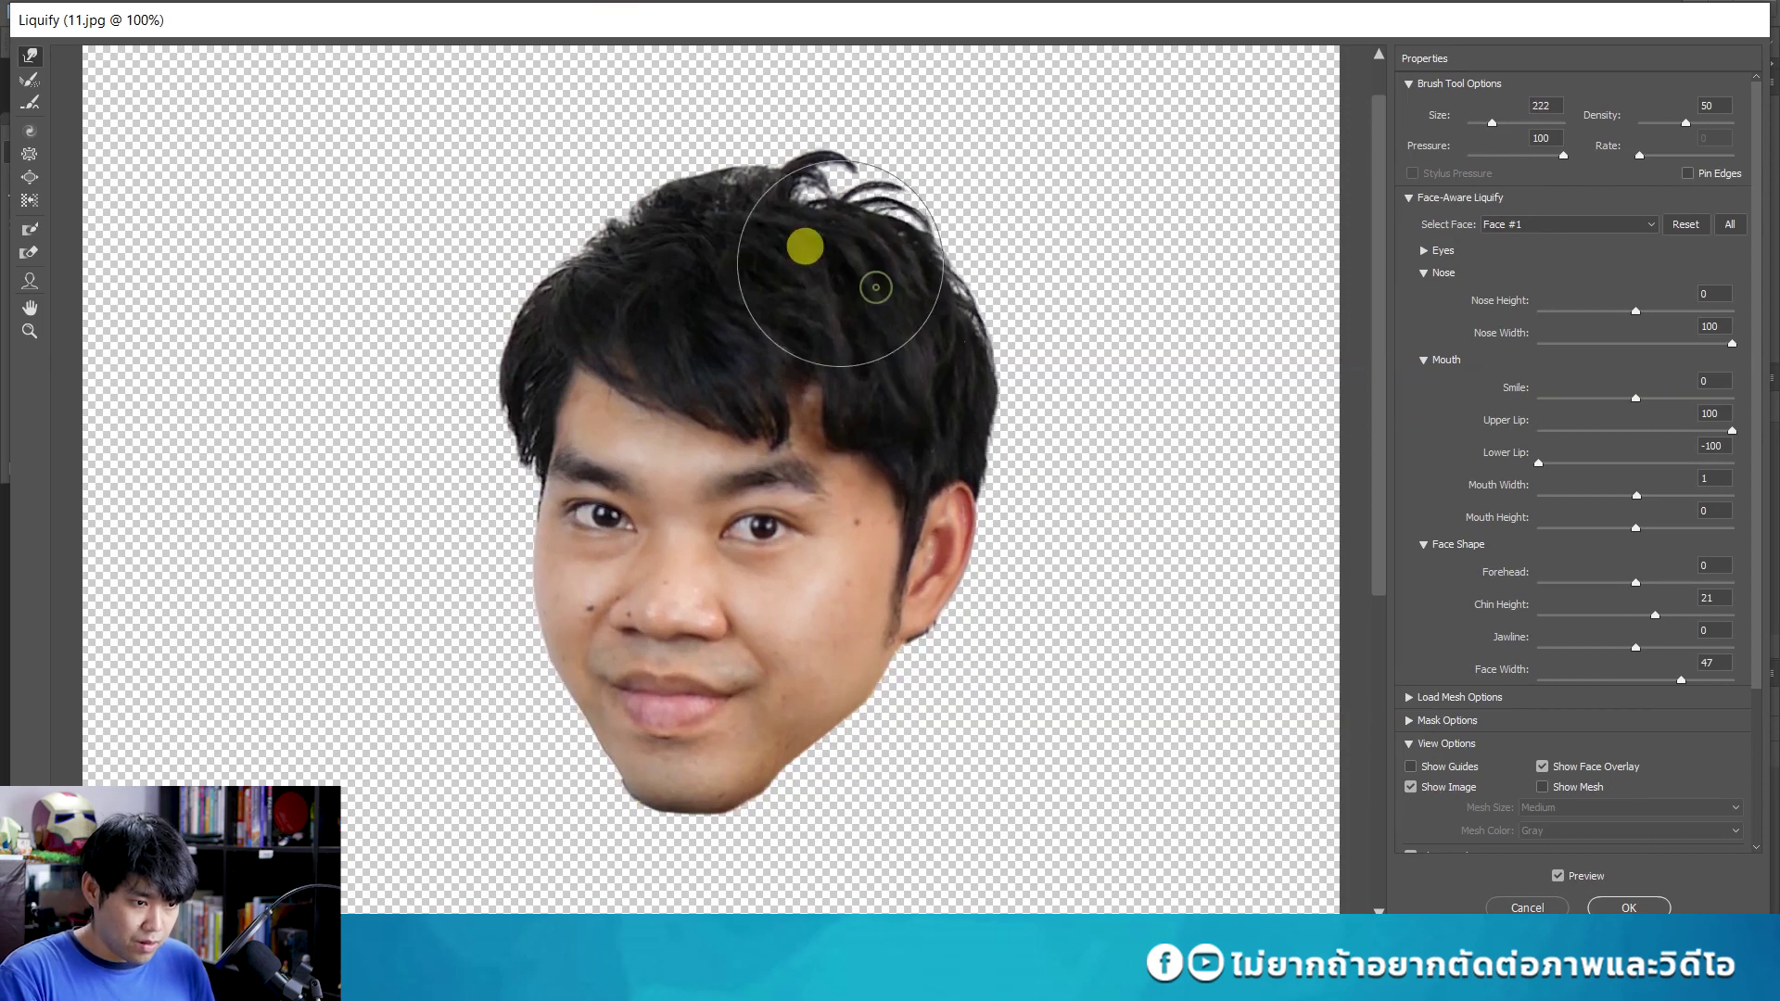
{"action": "left_click_drag", "start_coordinate": [1491, 123], "coordinate": [1486, 122]}
{"action": "left_click", "coordinate": [29, 102]}
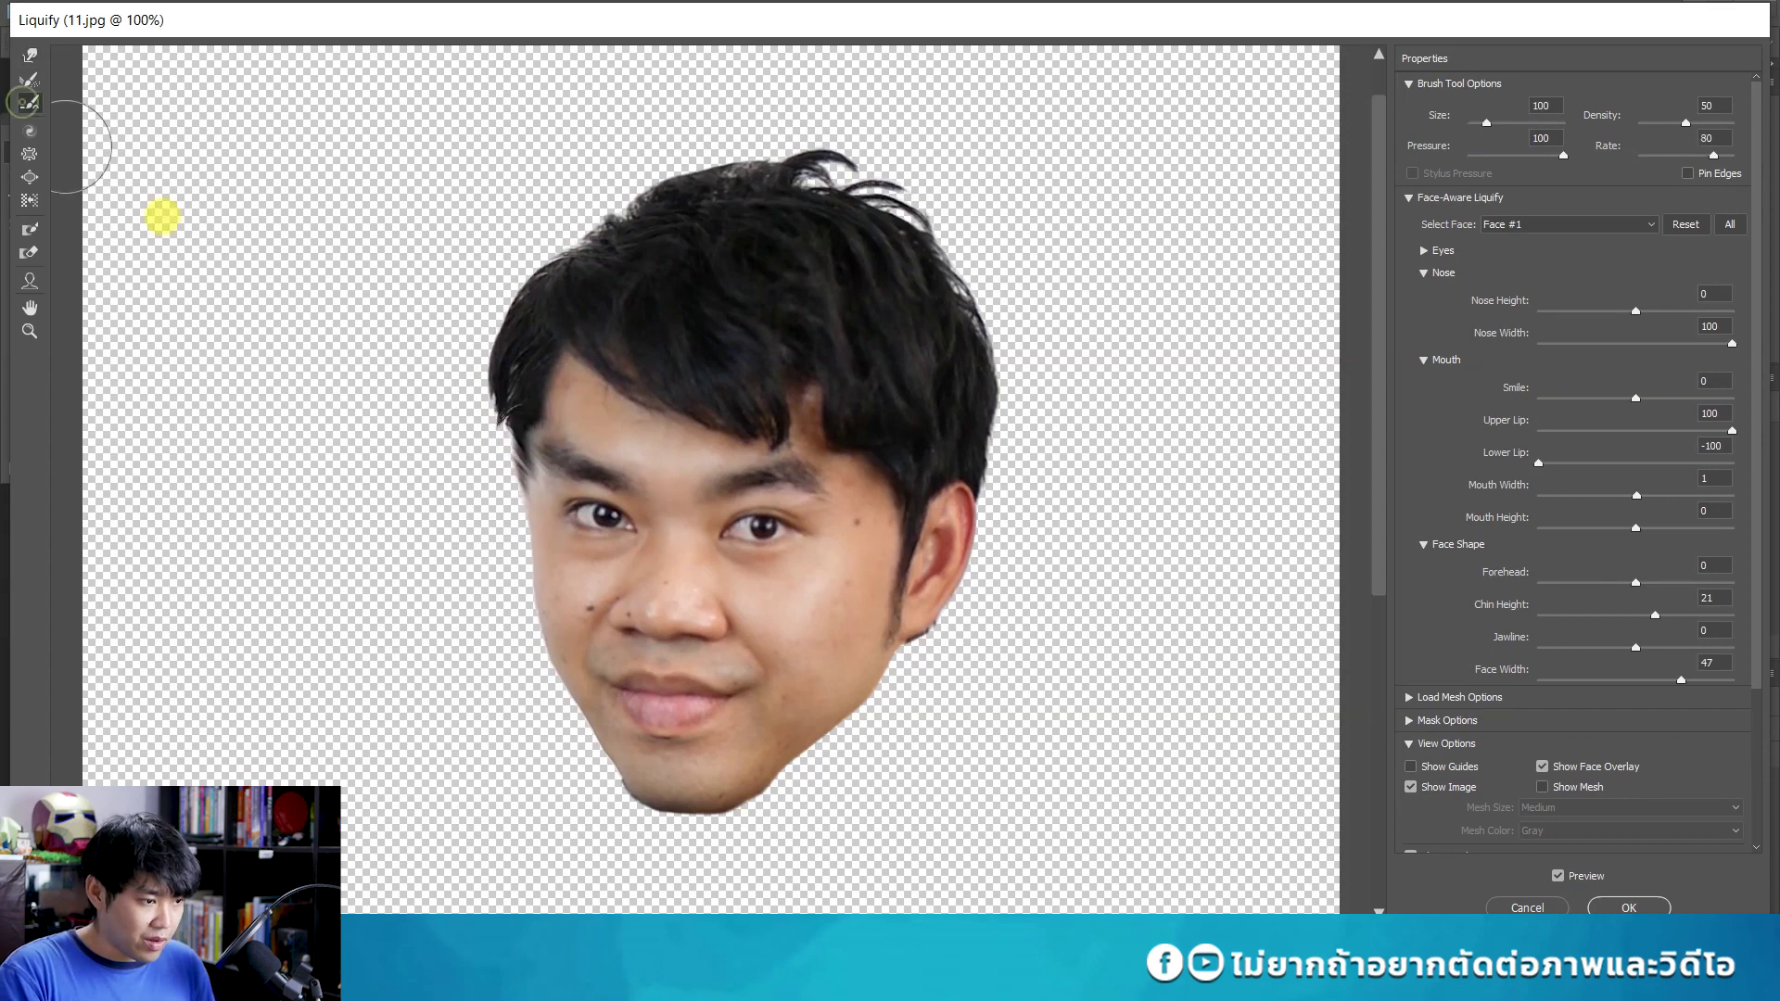
{"action": "key", "text": "w"}
{"action": "mouse_move", "coordinate": [954, 290]}
{"action": "left_mouse_down"}
{"action": "mouse_move", "coordinate": [719, 167]}
{"action": "mouse_move", "coordinate": [594, 232]}
{"action": "left_mouse_up"}
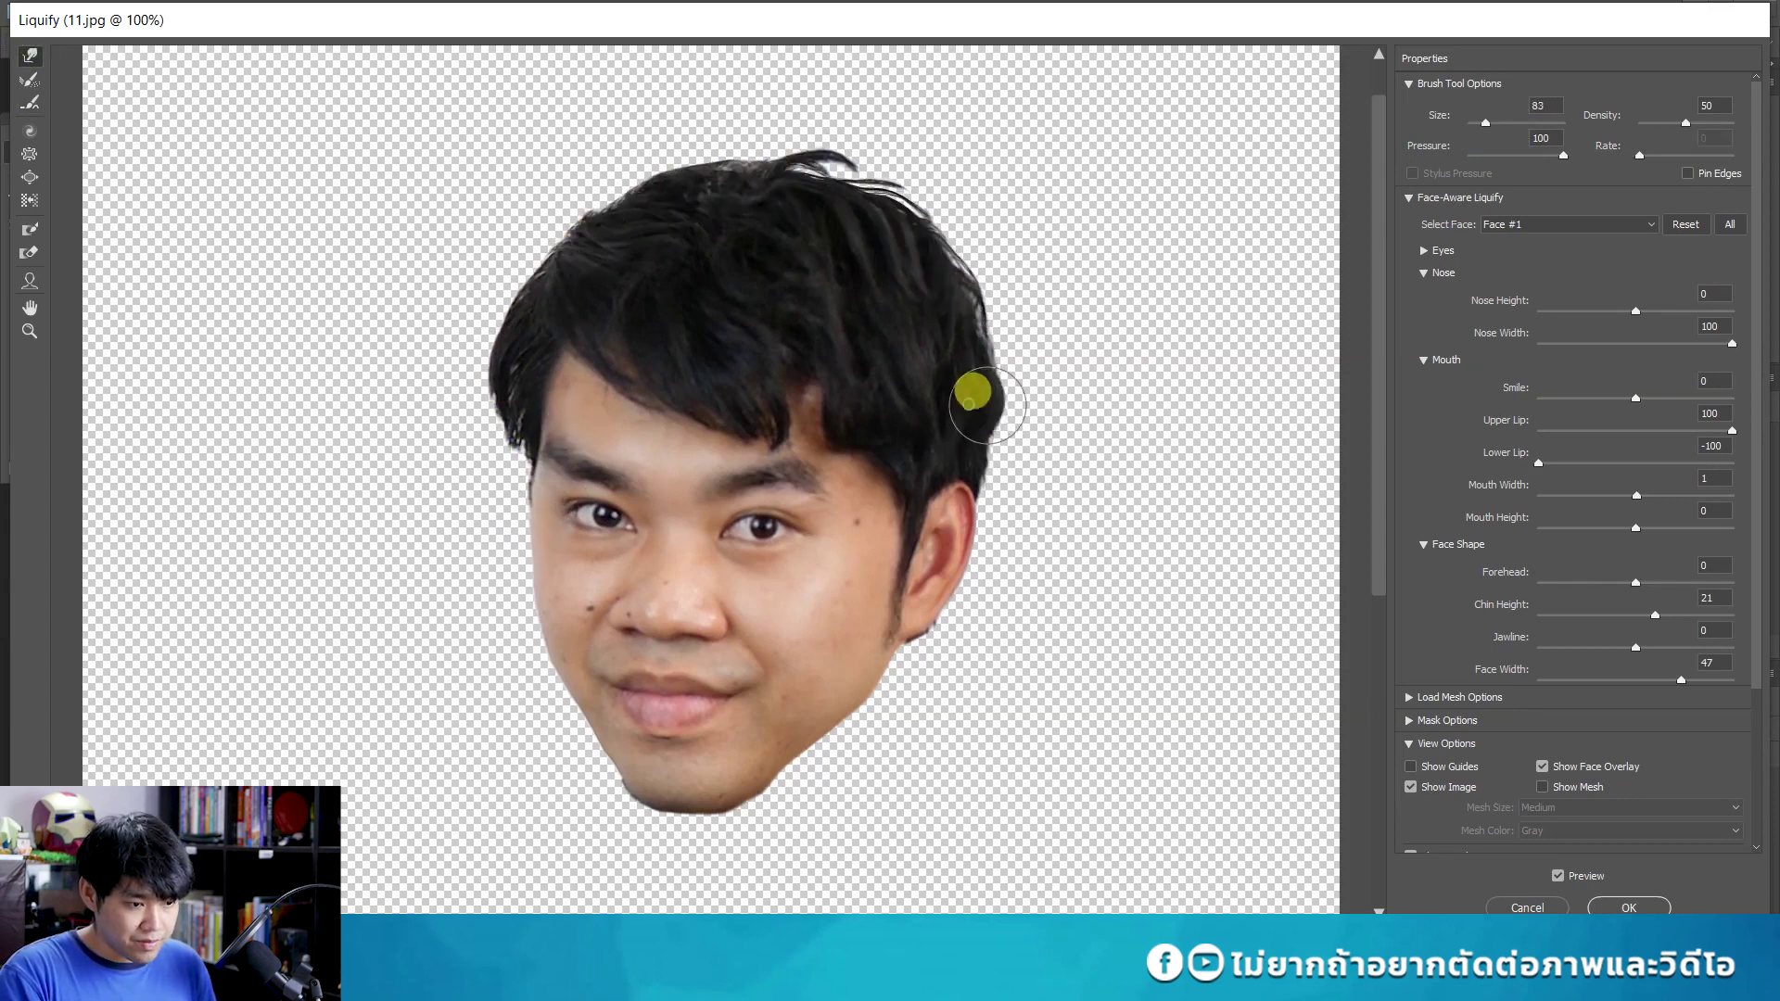
{"action": "key", "text": "e"}
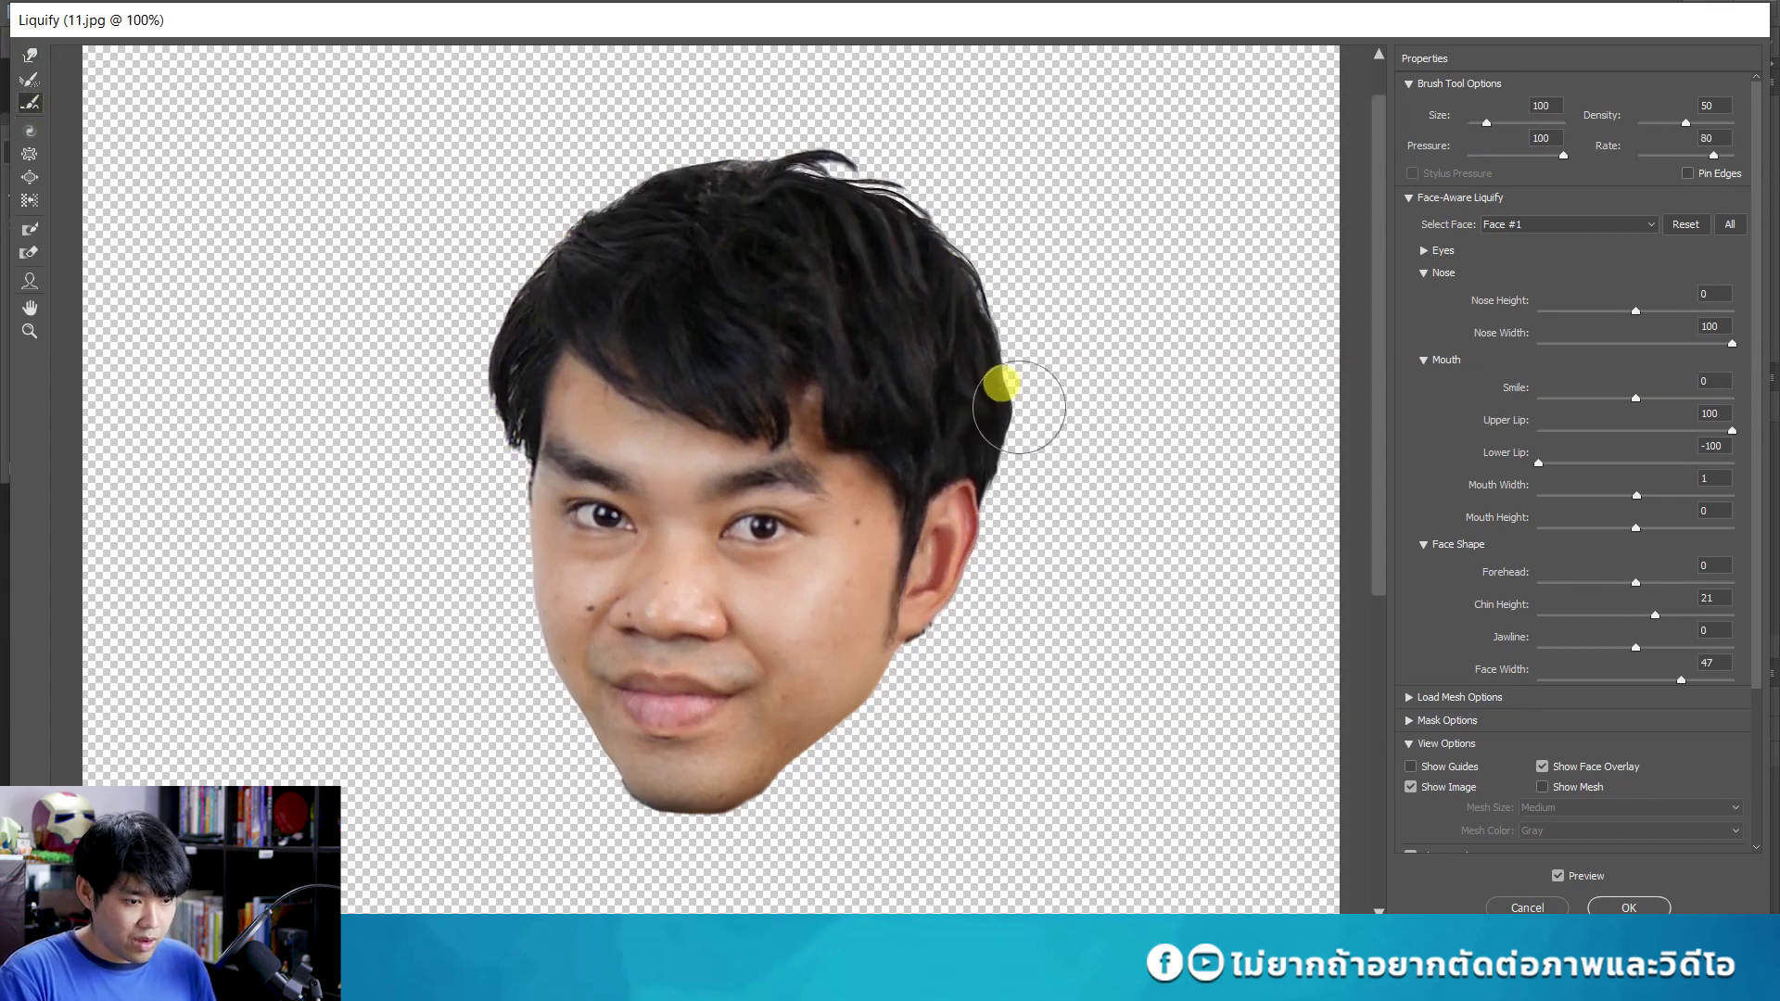
{"action": "left_click", "coordinate": [29, 281]}
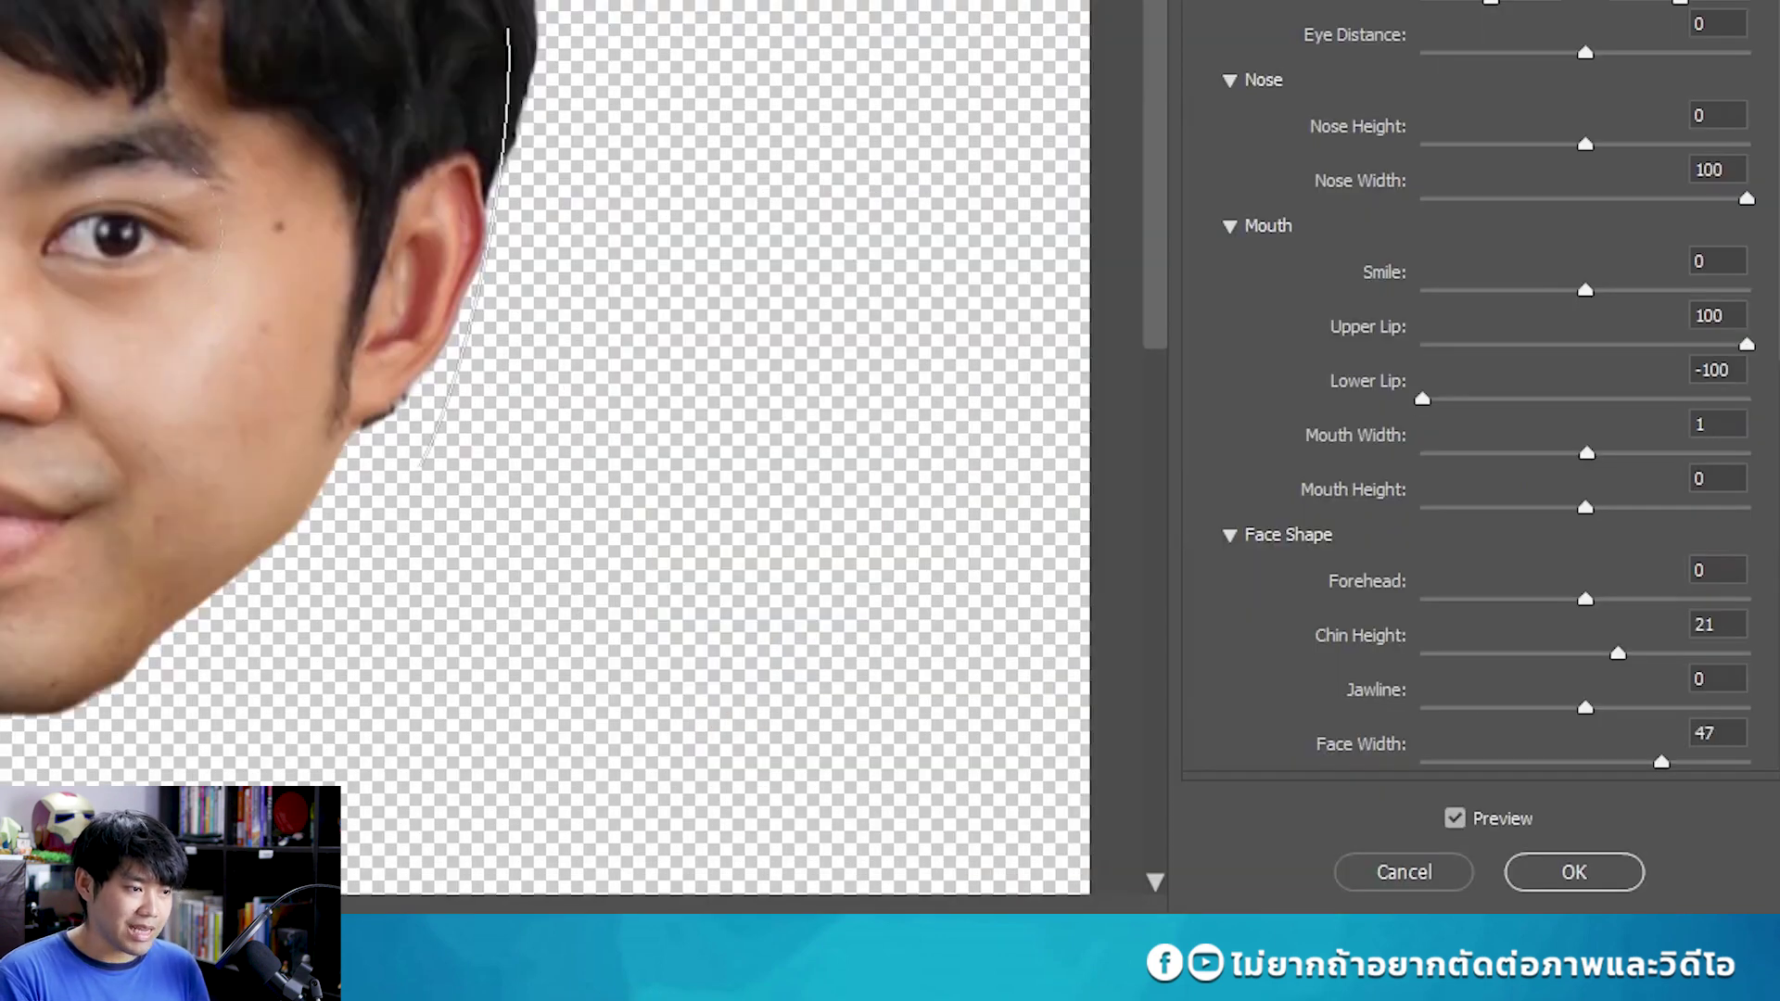
Commit the Liquify reshaping with OK and select the Rectangular Marquee tool.
{"action": "left_click", "coordinate": [1576, 885]}
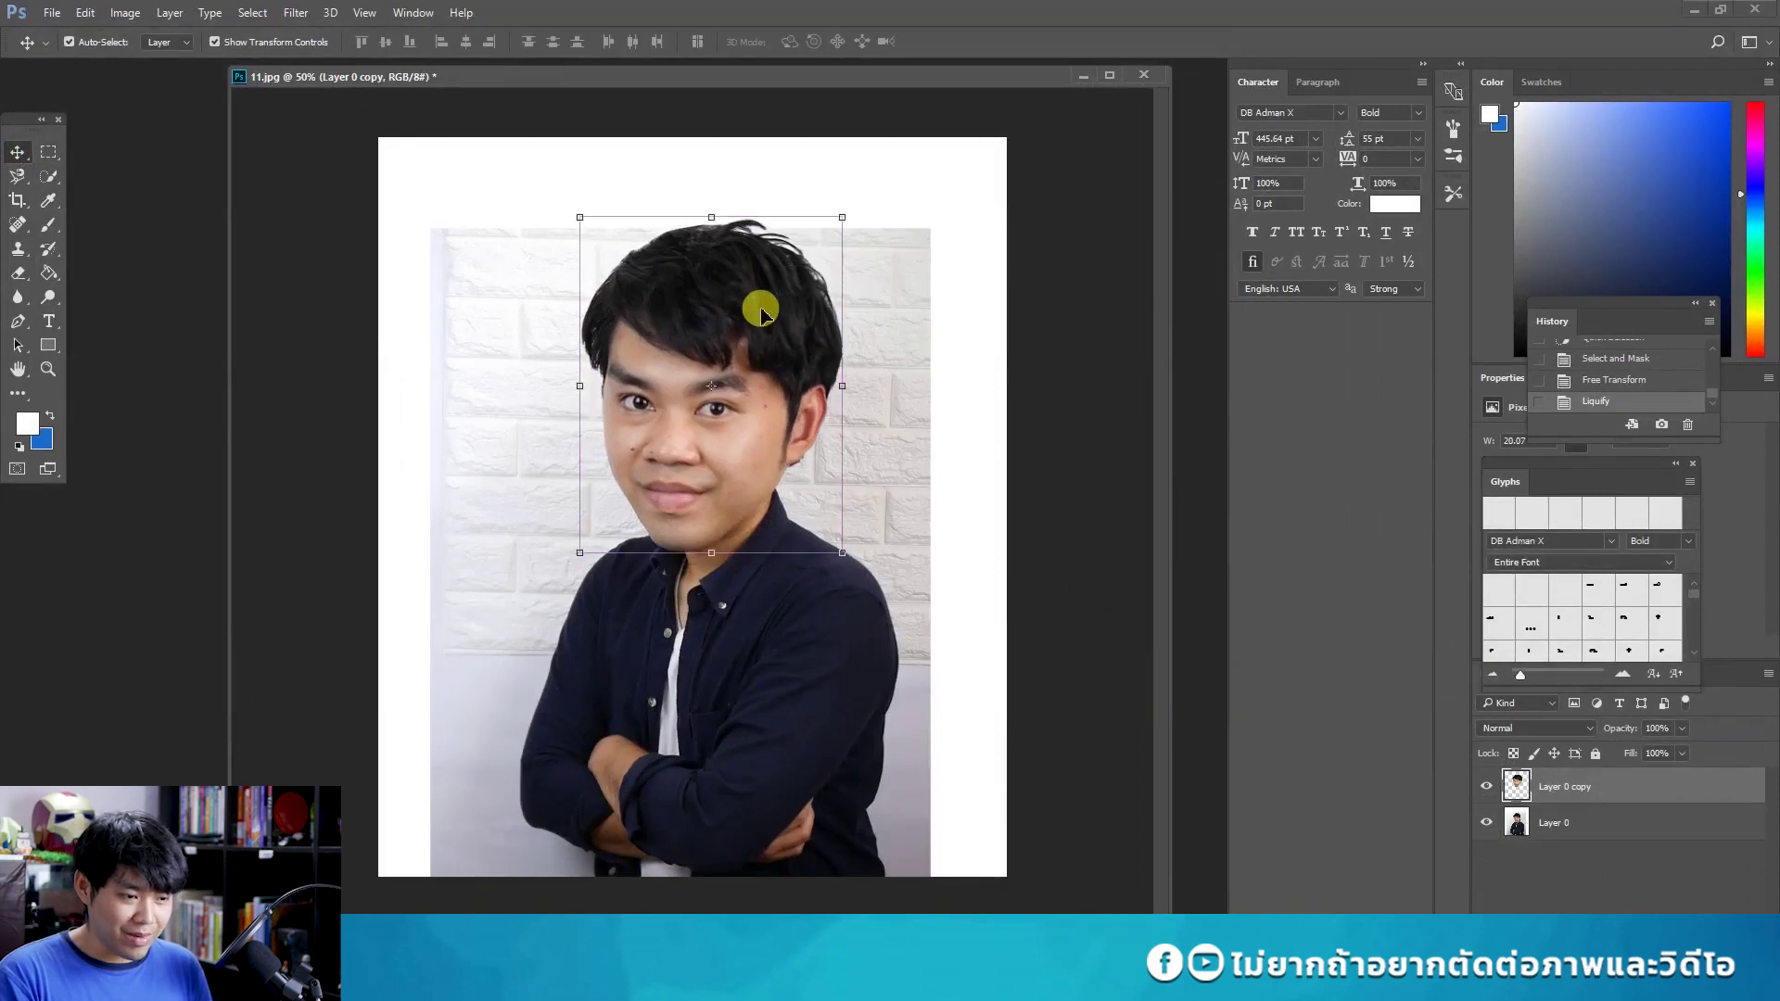
{"action": "left_click", "coordinate": [48, 151]}
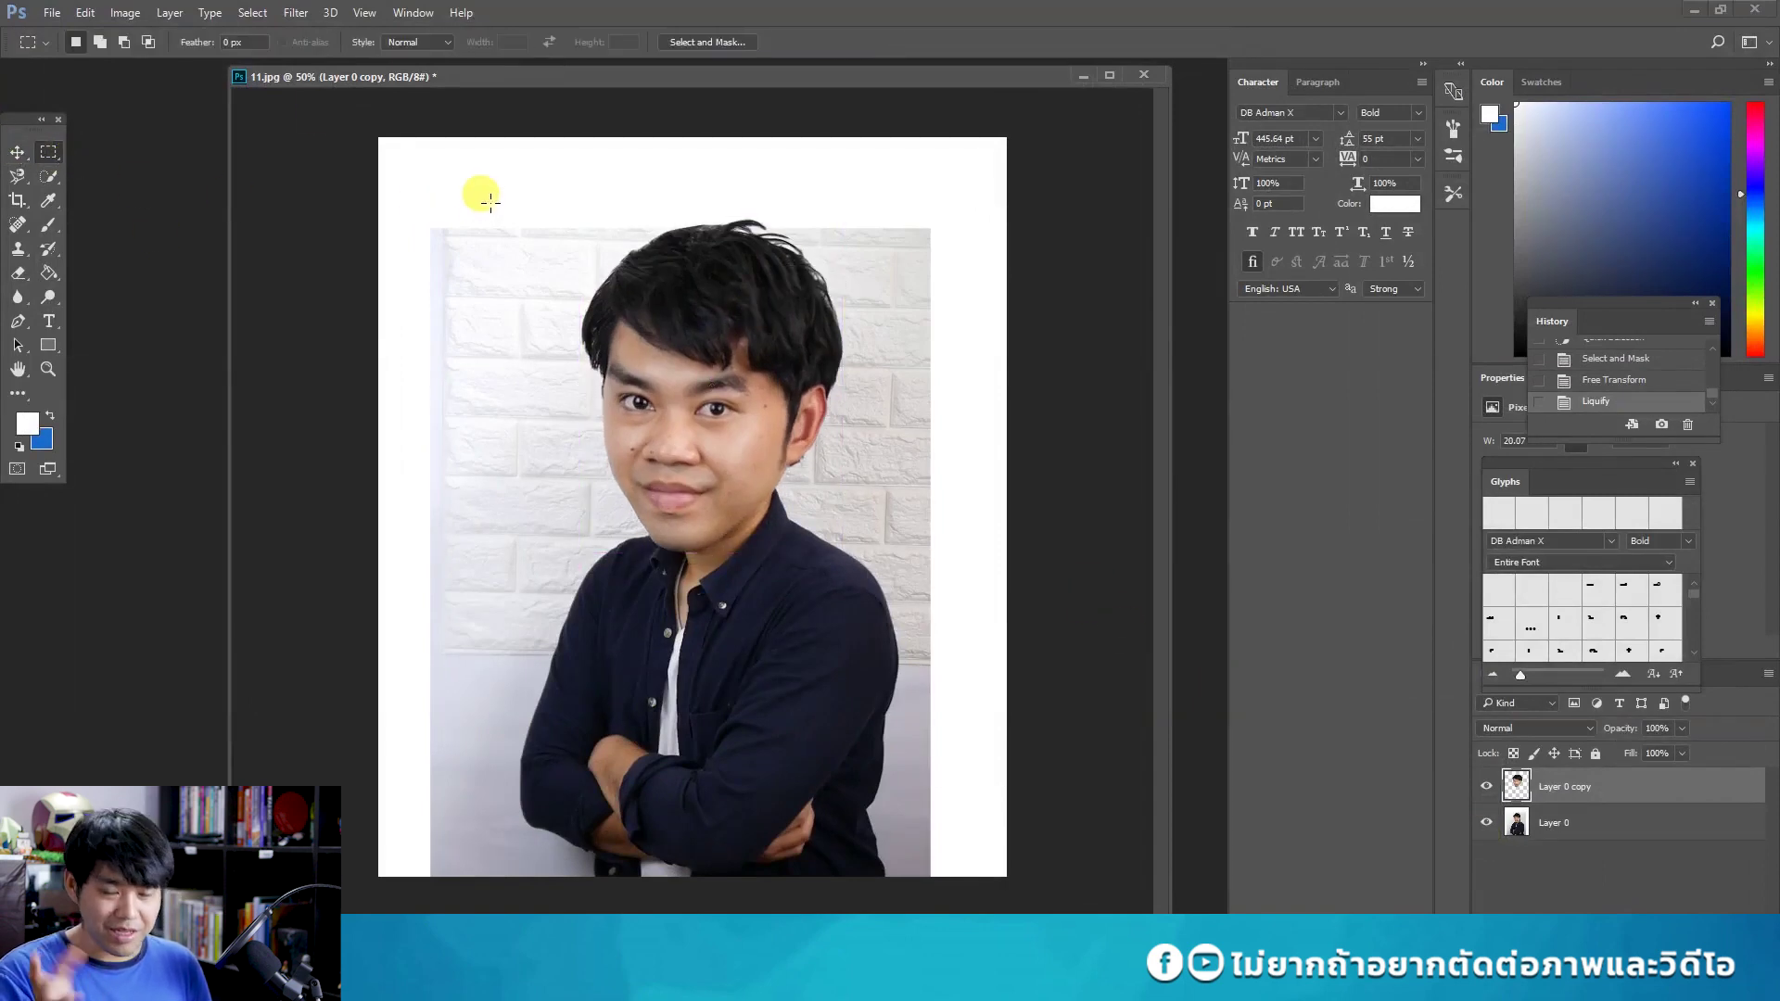